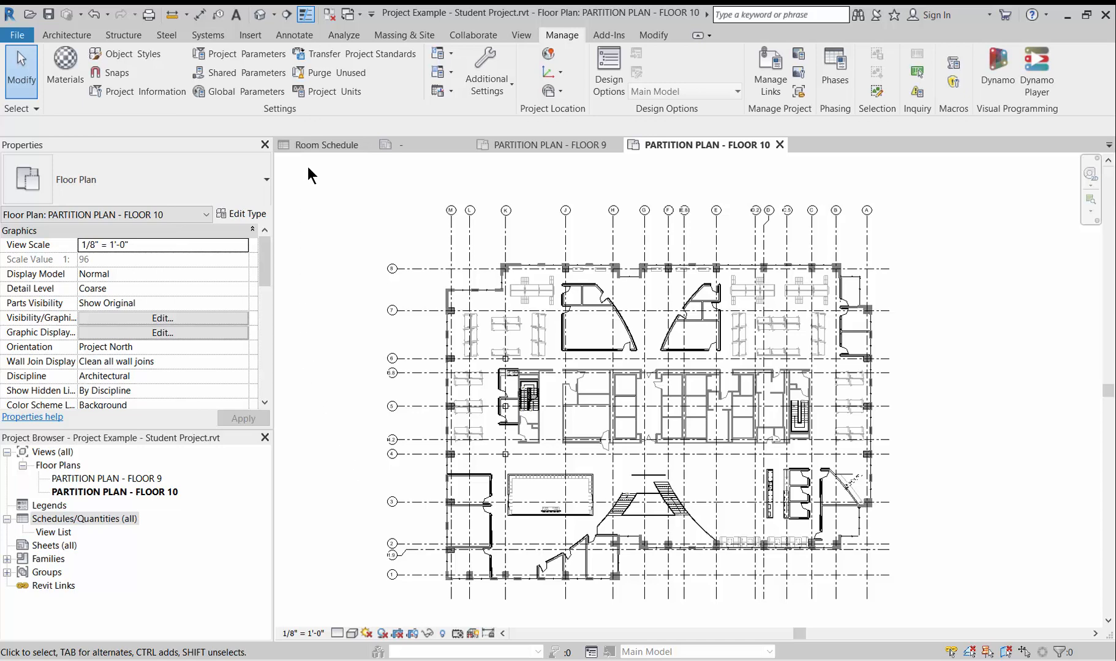
Create a shared parameter file named DSIT 100 Shared Parameters.txt in the Assignment 2 folder.
{"action": "left_click", "coordinate": [259, 72]}
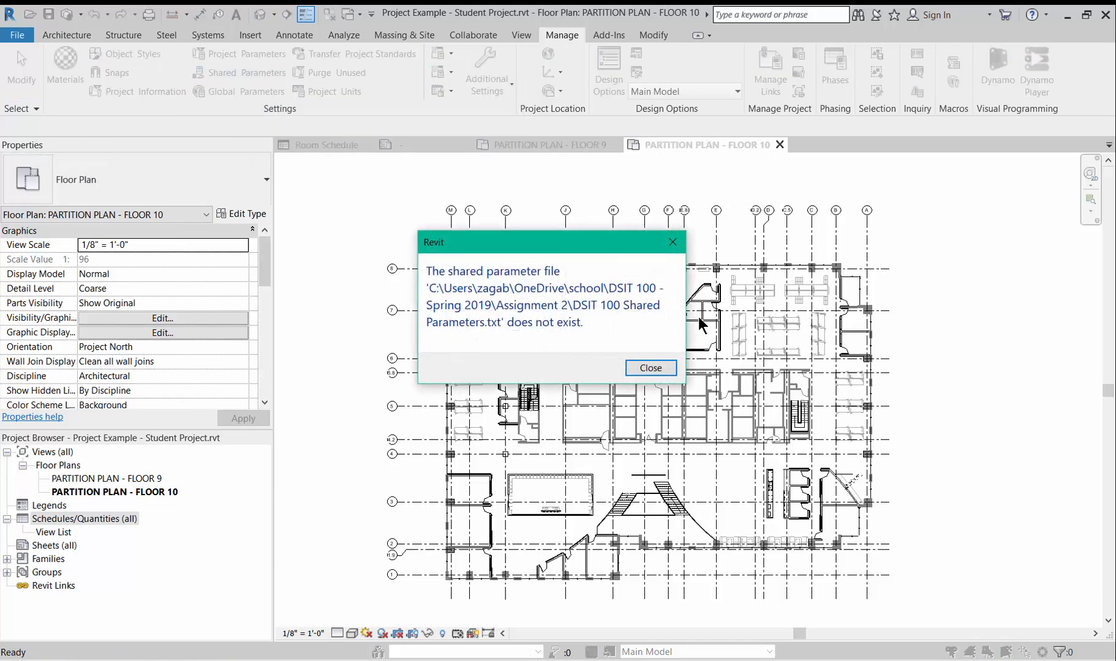
{"action": "left_click", "coordinate": [651, 368]}
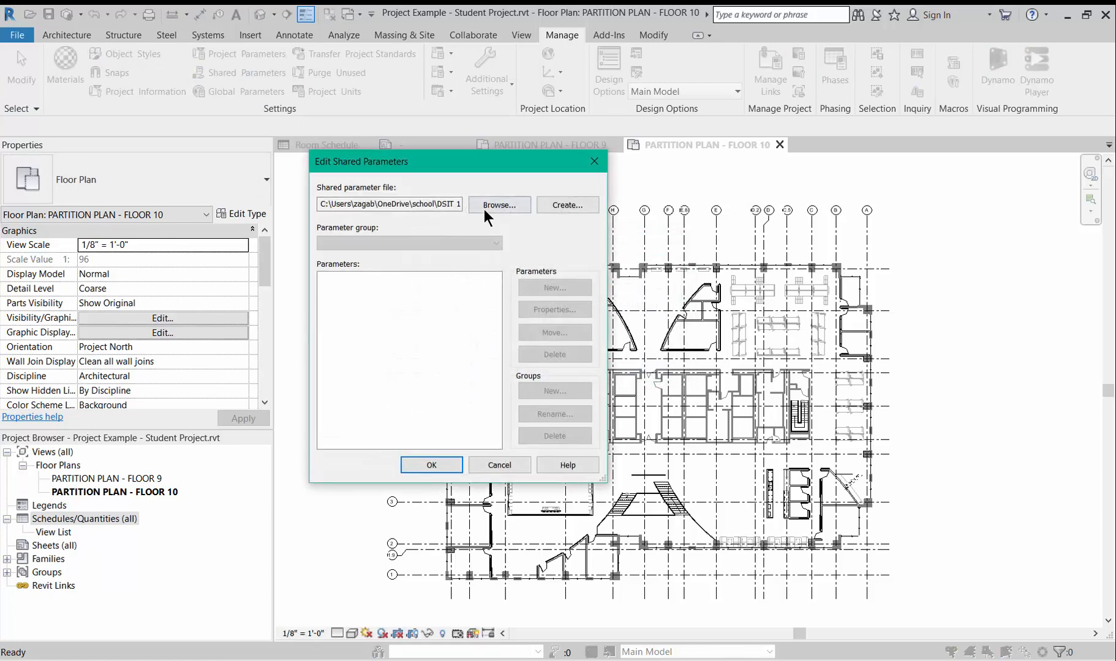
{"action": "left_click", "coordinate": [563, 205]}
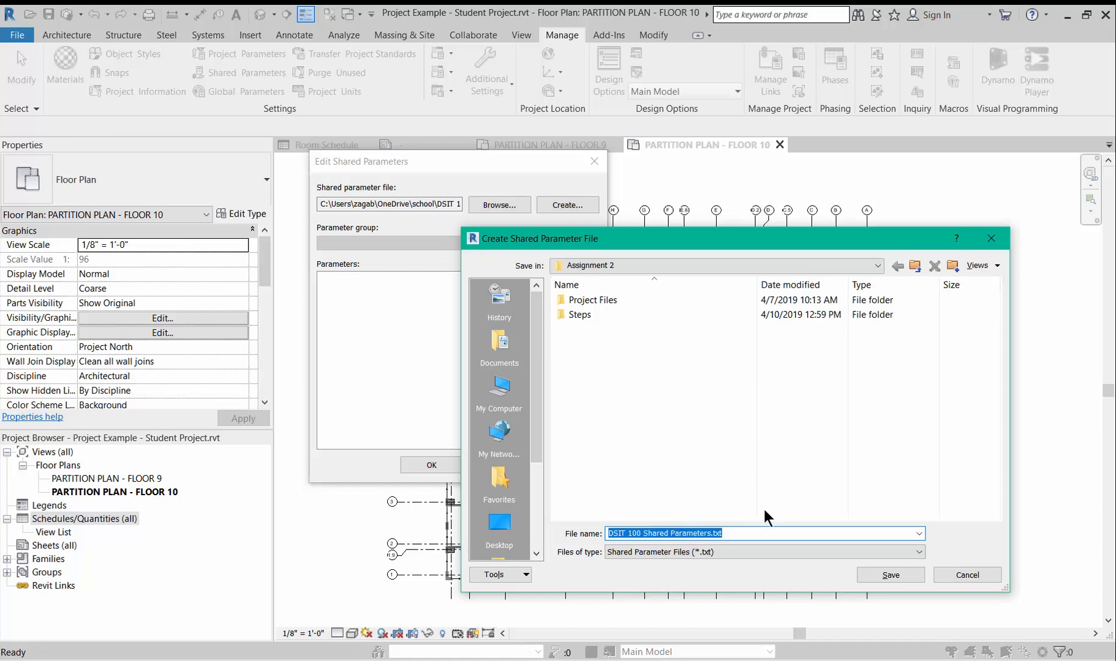
{"action": "left_click", "coordinate": [875, 579]}
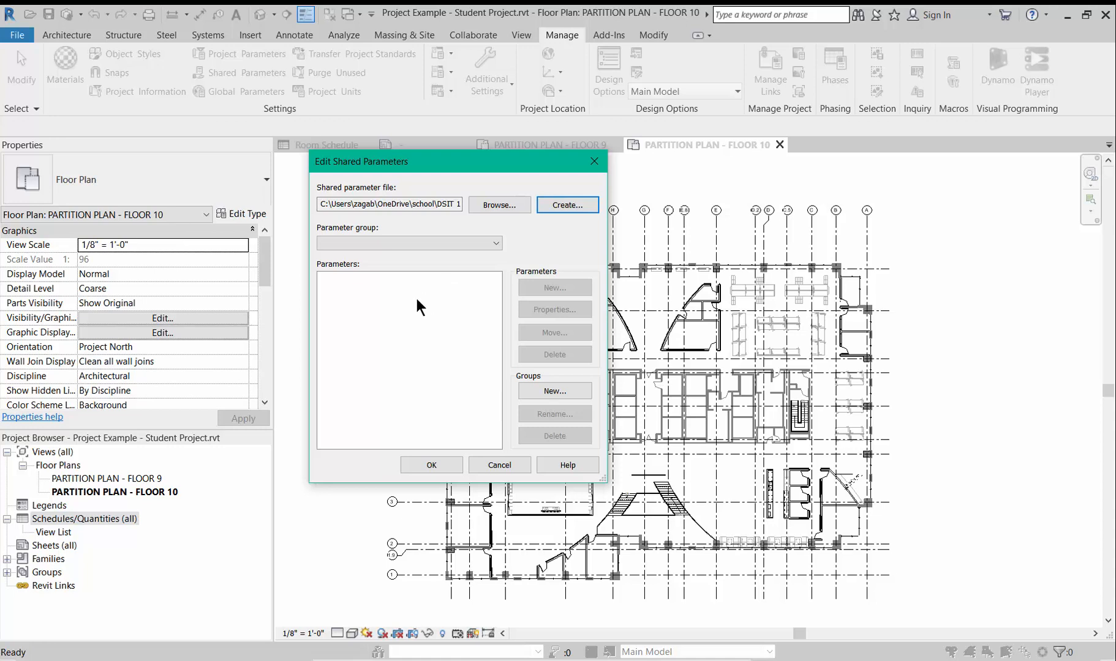
Add a parameter group named Life Safety to the shared parameter file.
{"action": "left_click", "coordinate": [537, 392]}
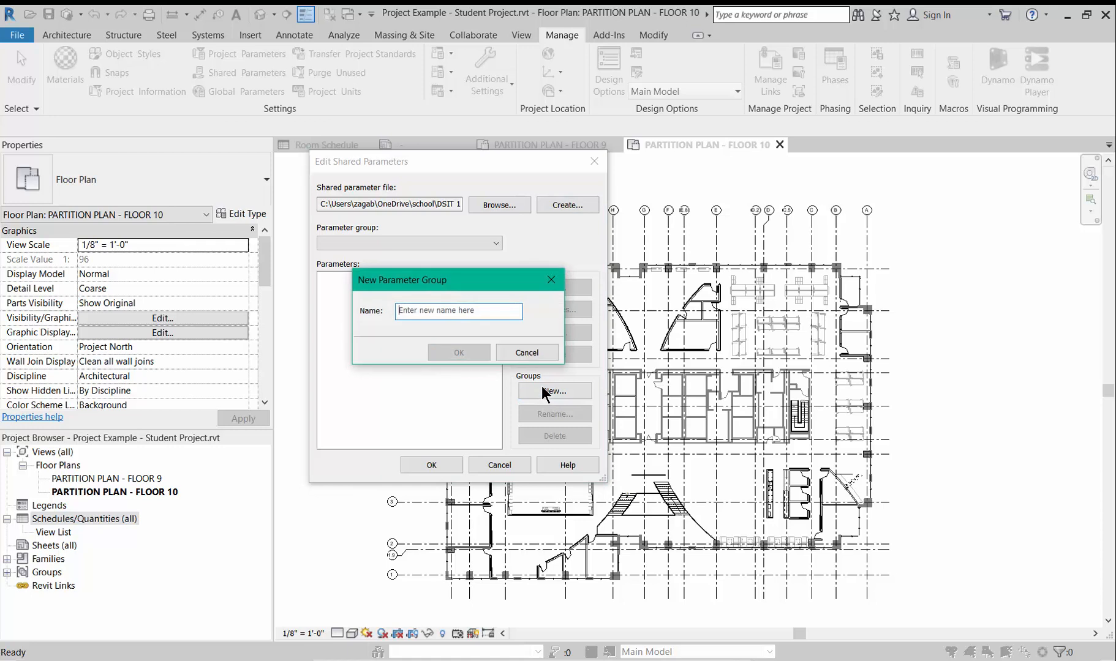
{"action": "type", "text": "Life S"}
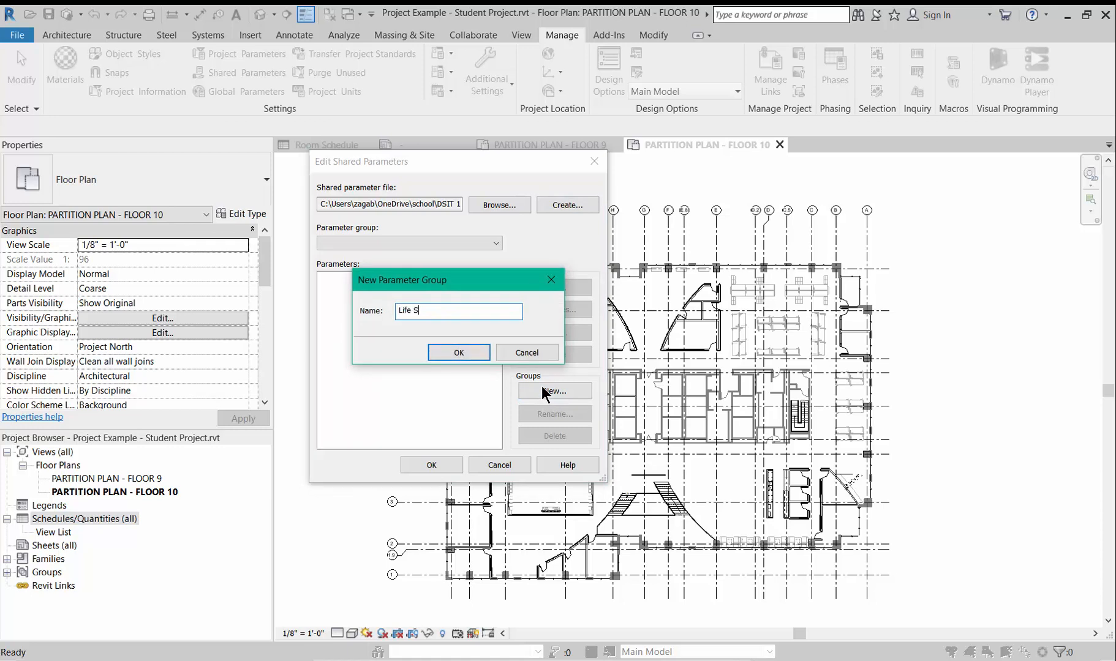
{"action": "type", "text": "afety"}
{"action": "left_click", "coordinate": [467, 354]}
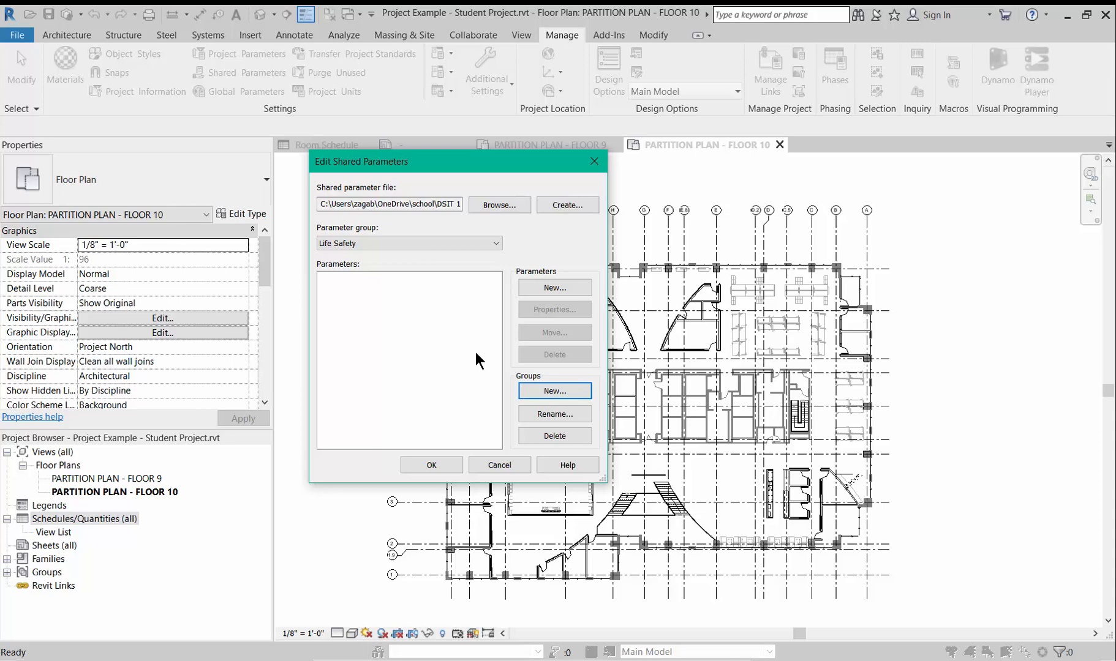
Add a shared parameter named OCCUPANCY of type Text to the Life Safety group.
{"action": "left_click", "coordinate": [545, 287]}
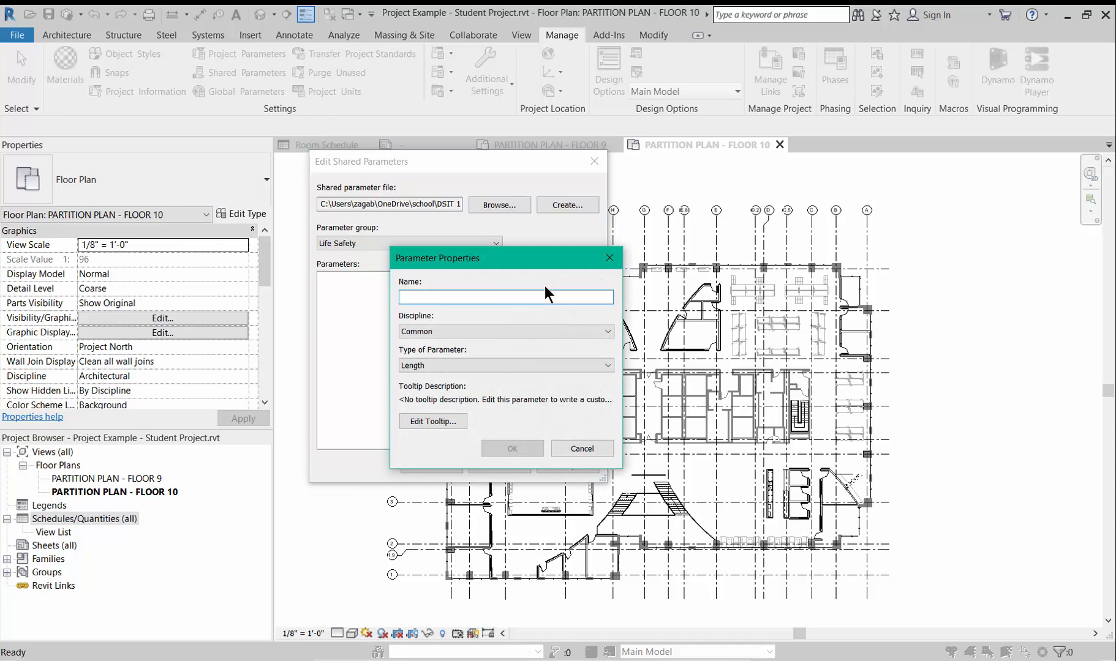
{"action": "type", "text": "OC"}
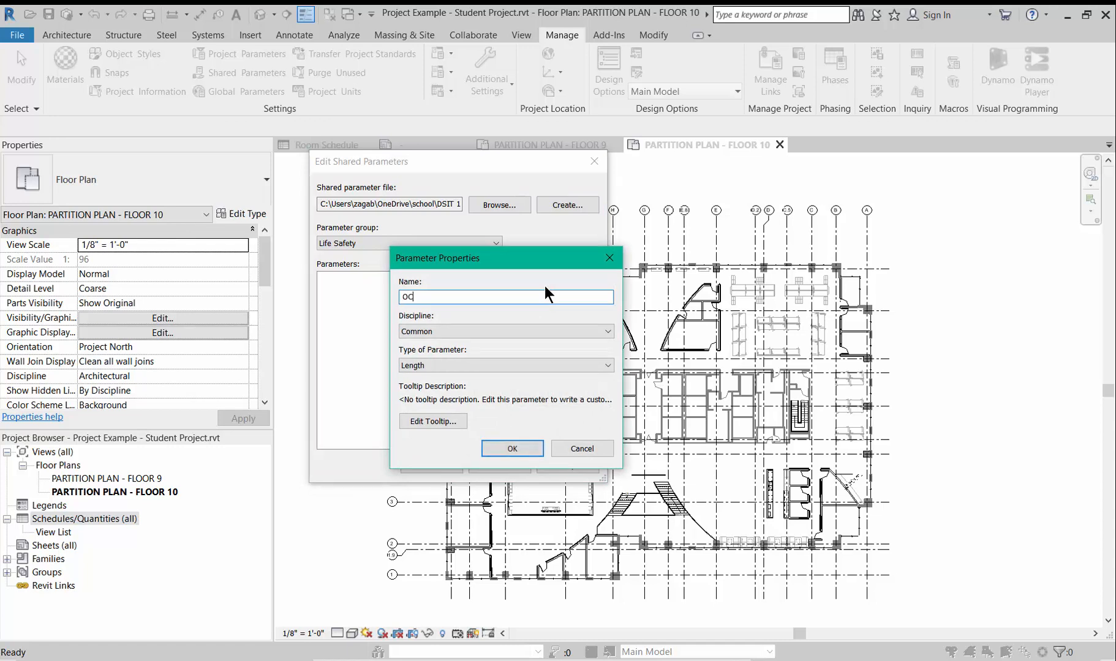
{"action": "type", "text": "CUPANCY"}
{"action": "left_click", "coordinate": [545, 364]}
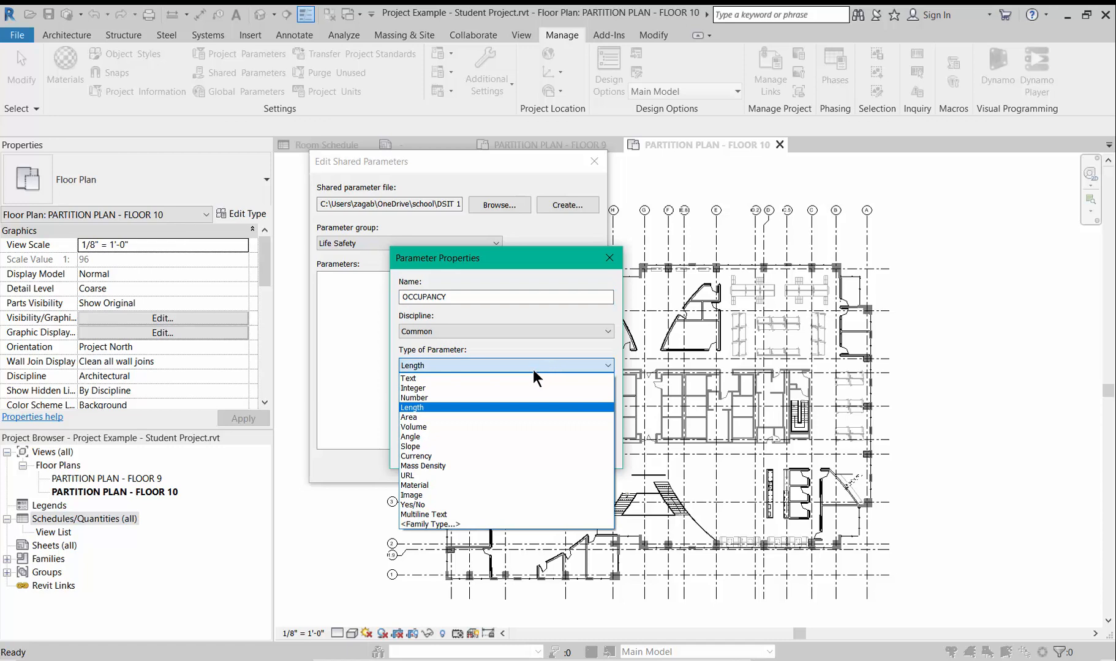
{"action": "left_click", "coordinate": [525, 376]}
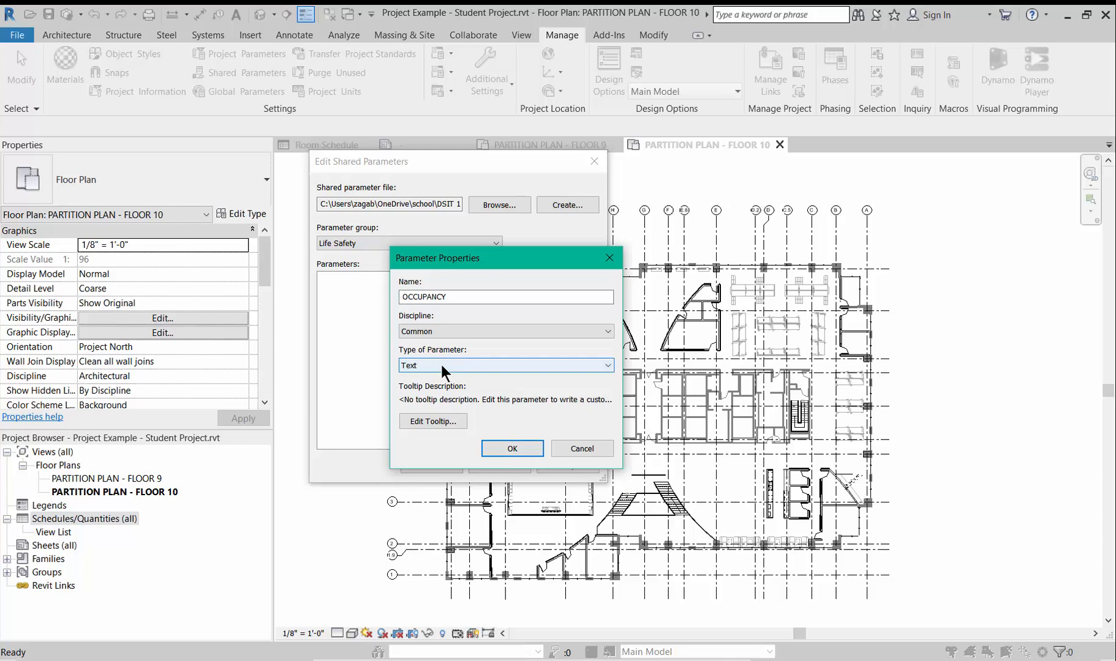
{"action": "left_click", "coordinate": [512, 449]}
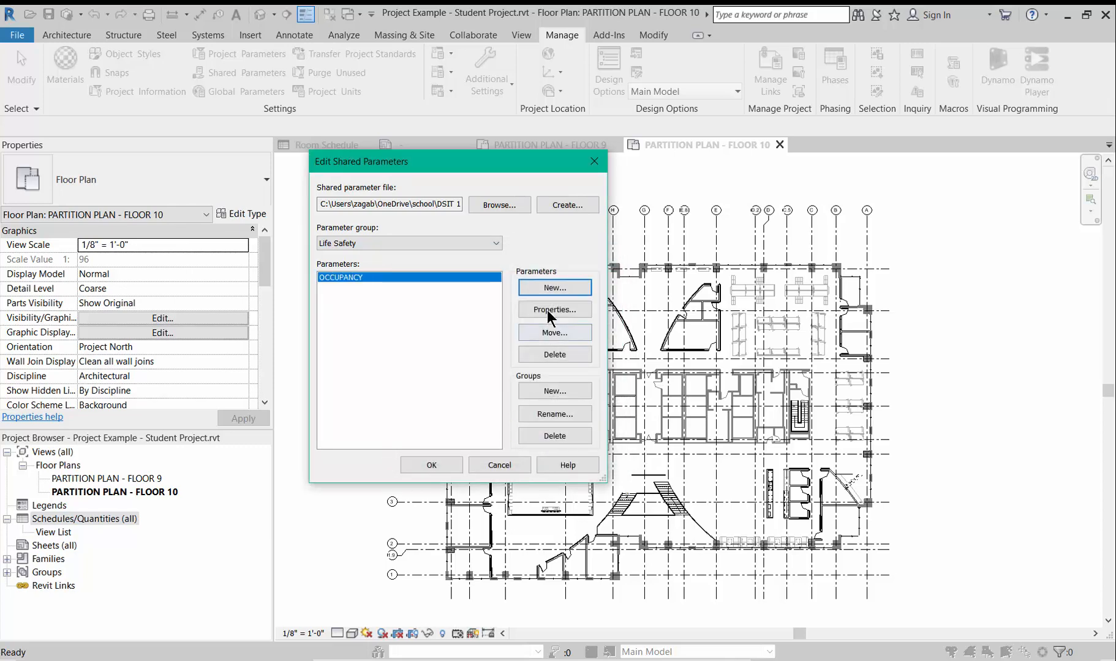
Add a shared parameter named AREA LOAD FACTOR of type Number to the Life Safety group.
{"action": "left_click", "coordinate": [546, 287]}
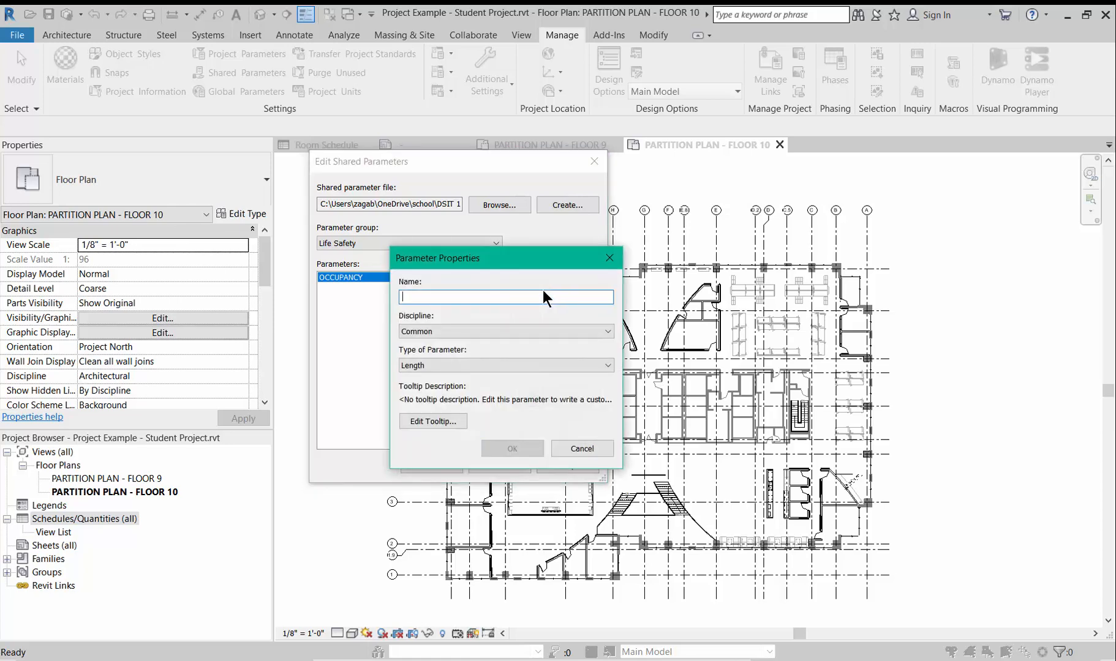
{"action": "type", "text": "AREA LO"}
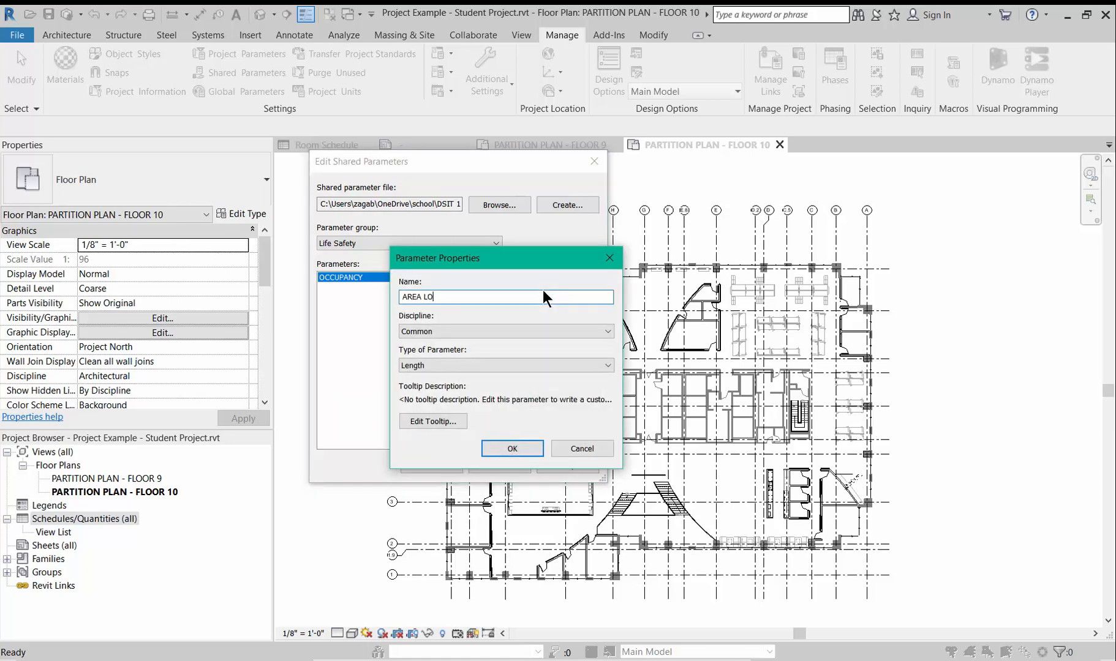
{"action": "type", "text": "AD FACTOR"}
{"action": "left_click", "coordinate": [498, 367]}
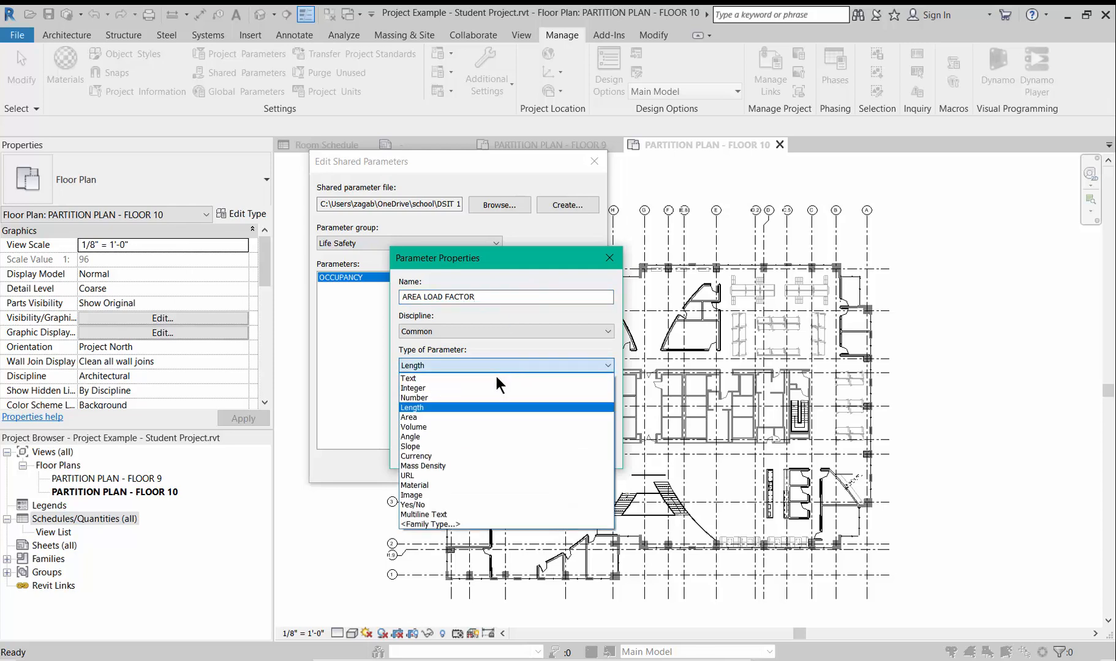
{"action": "left_click", "coordinate": [482, 397]}
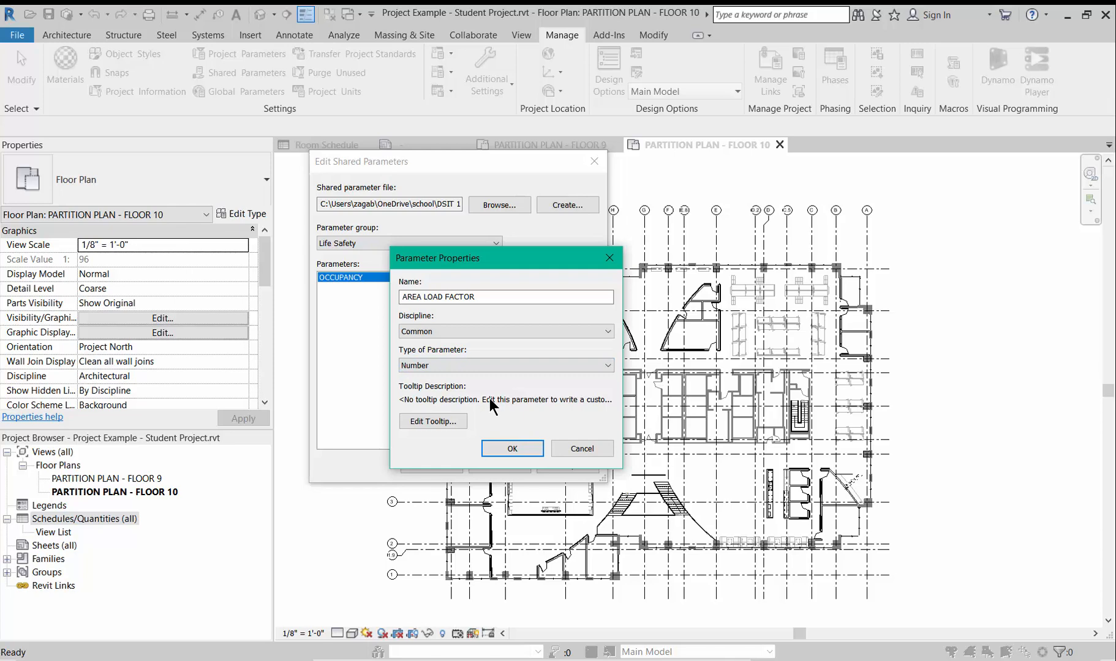
{"action": "left_click", "coordinate": [510, 447]}
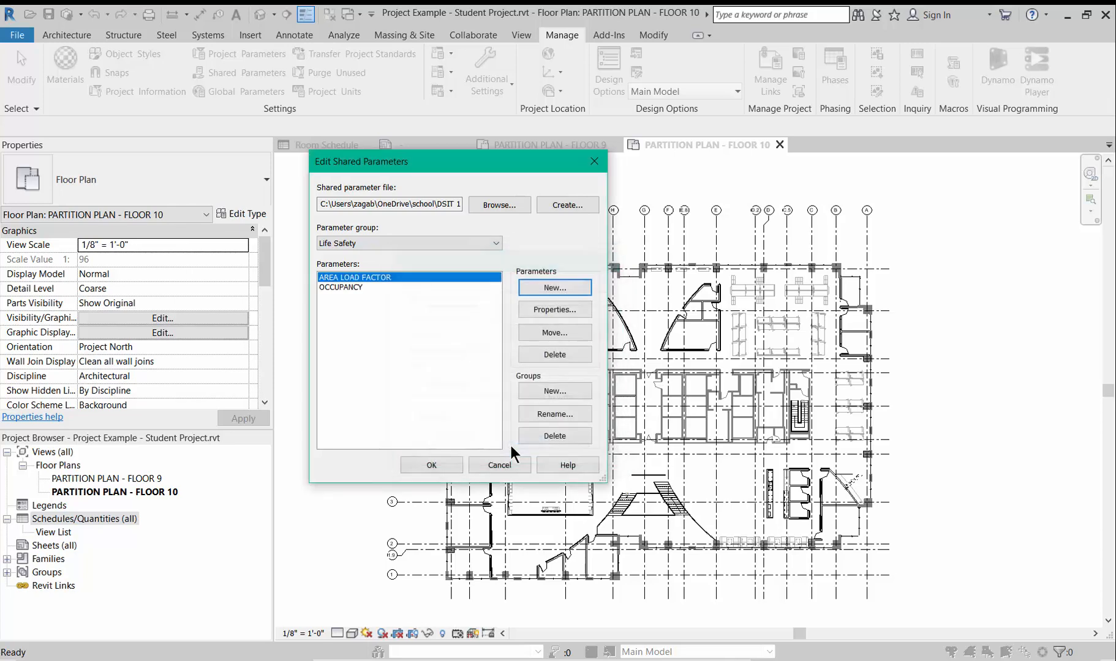
Add a shared parameter named NUMBER OF OCCUPANTS of type Number to the Life Safety group.
{"action": "left_click", "coordinate": [537, 286]}
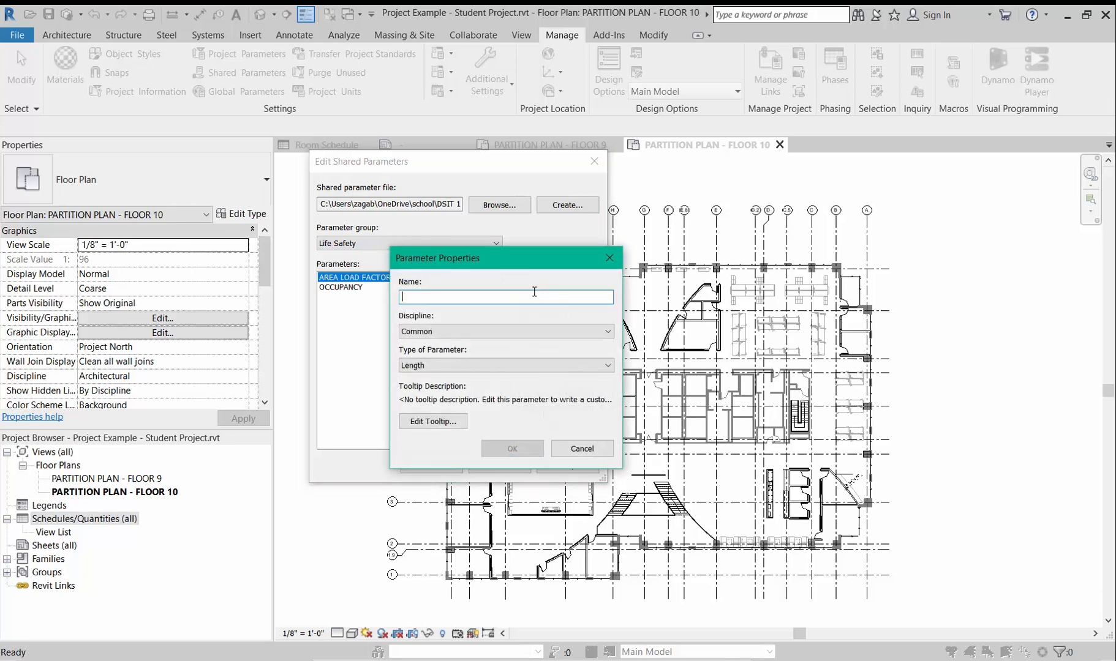
{"action": "type", "text": "NU"}
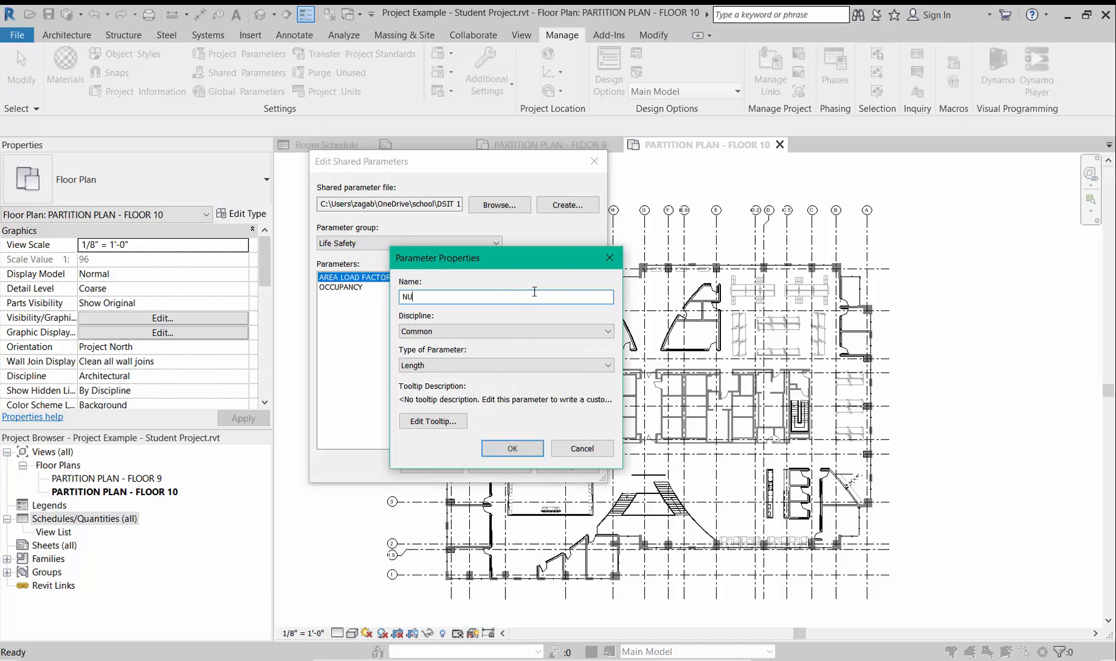
{"action": "type", "text": "MBER OF OCCUPANTS"}
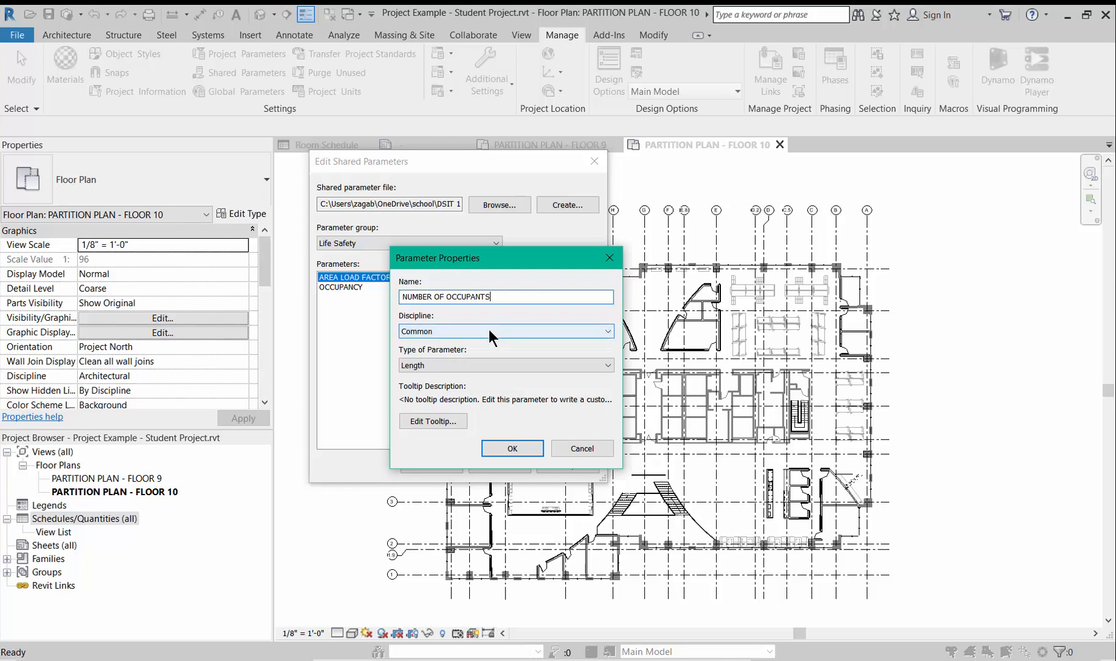
{"action": "left_click", "coordinate": [484, 365]}
{"action": "left_click", "coordinate": [473, 397]}
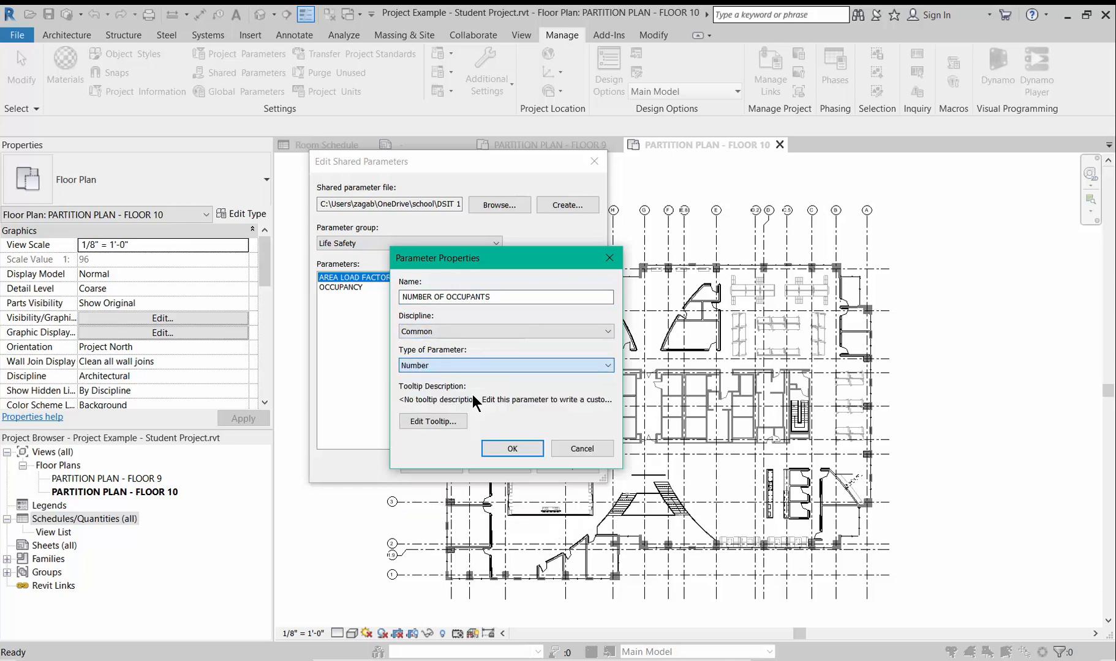
{"action": "left_click", "coordinate": [502, 444]}
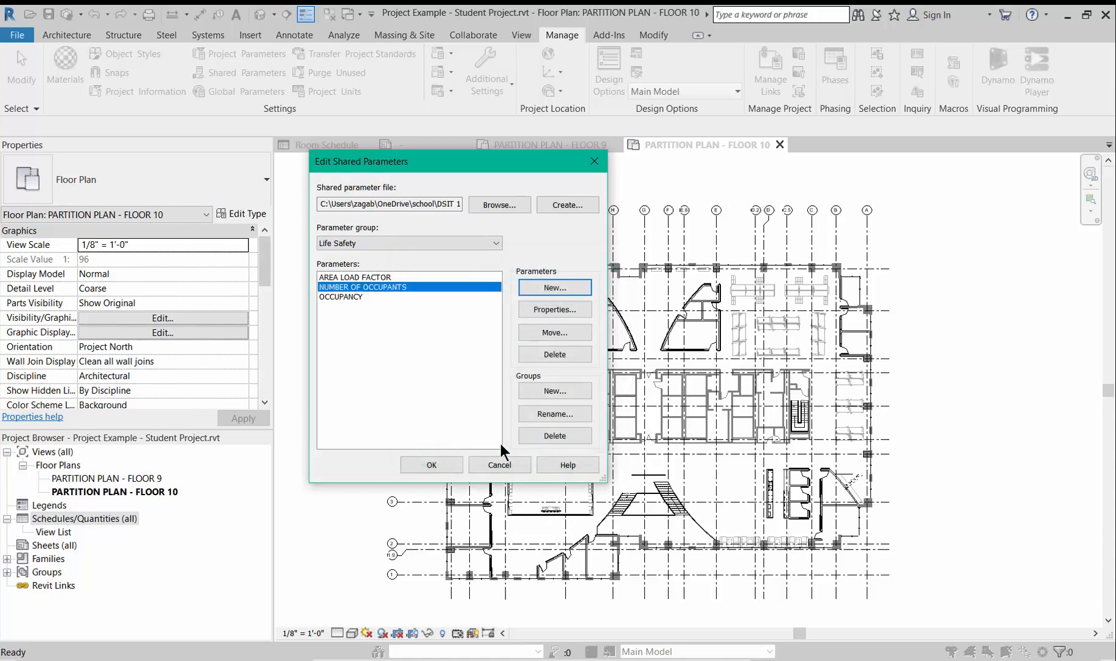
Add a shared parameter named NUMBER OF DOORS of type Number to the Life Safety group and accept the shared parameter edits.
{"action": "left_click", "coordinate": [557, 286]}
{"action": "type", "text": "NUMBER OF D"}
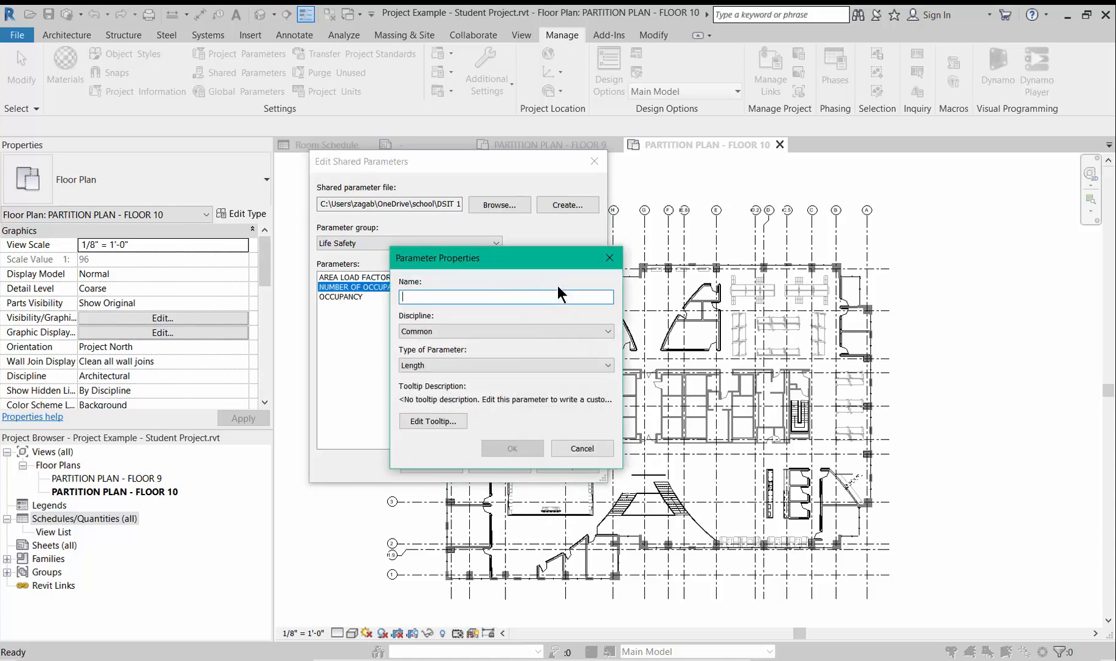
{"action": "type", "text": "OORS"}
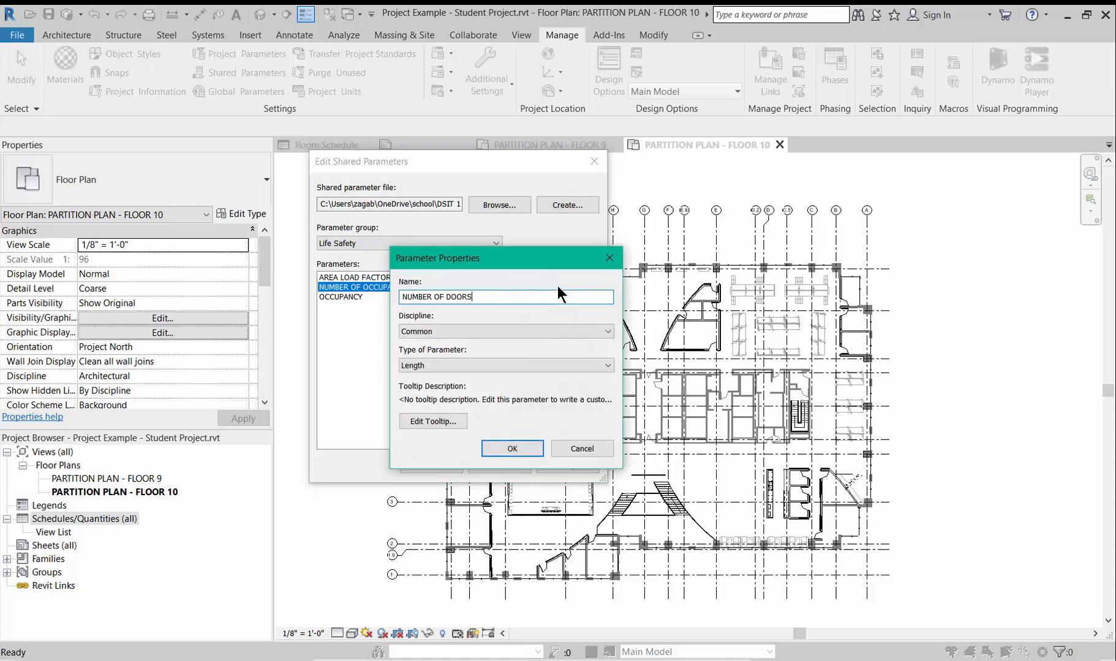
{"action": "left_click", "coordinate": [497, 366]}
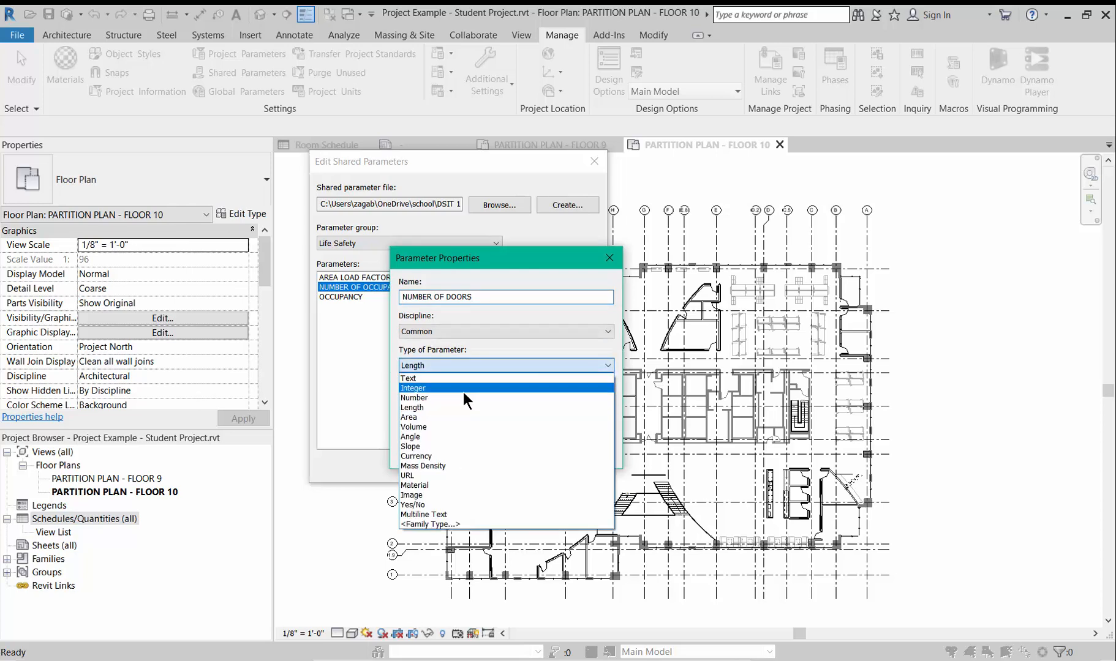
{"action": "left_click", "coordinate": [435, 395]}
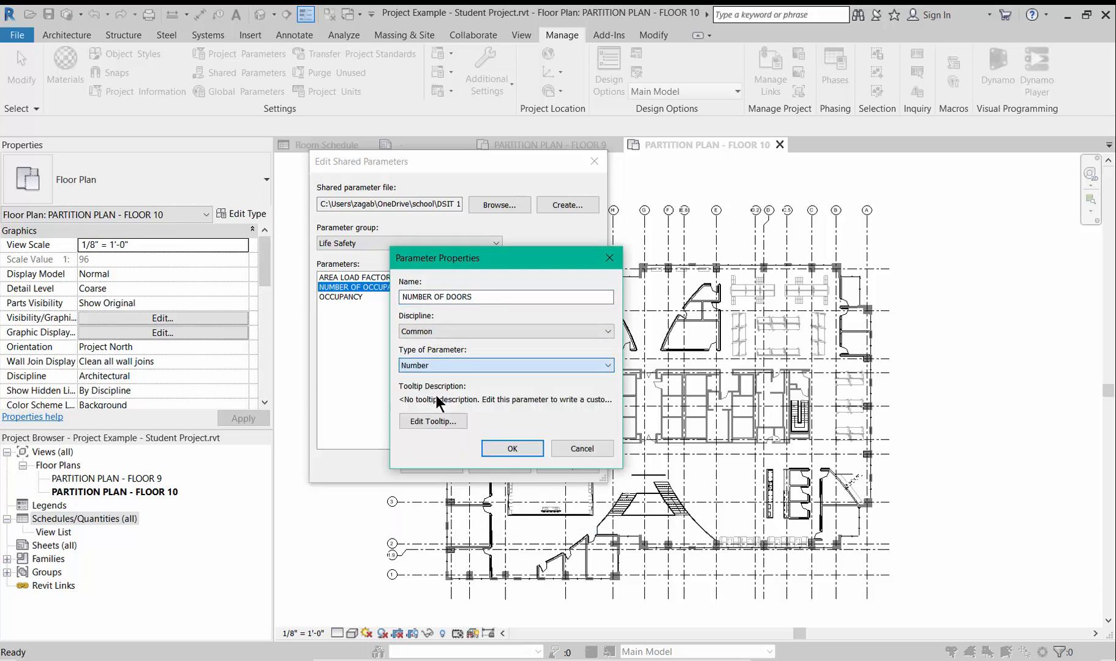
{"action": "left_click", "coordinate": [512, 449]}
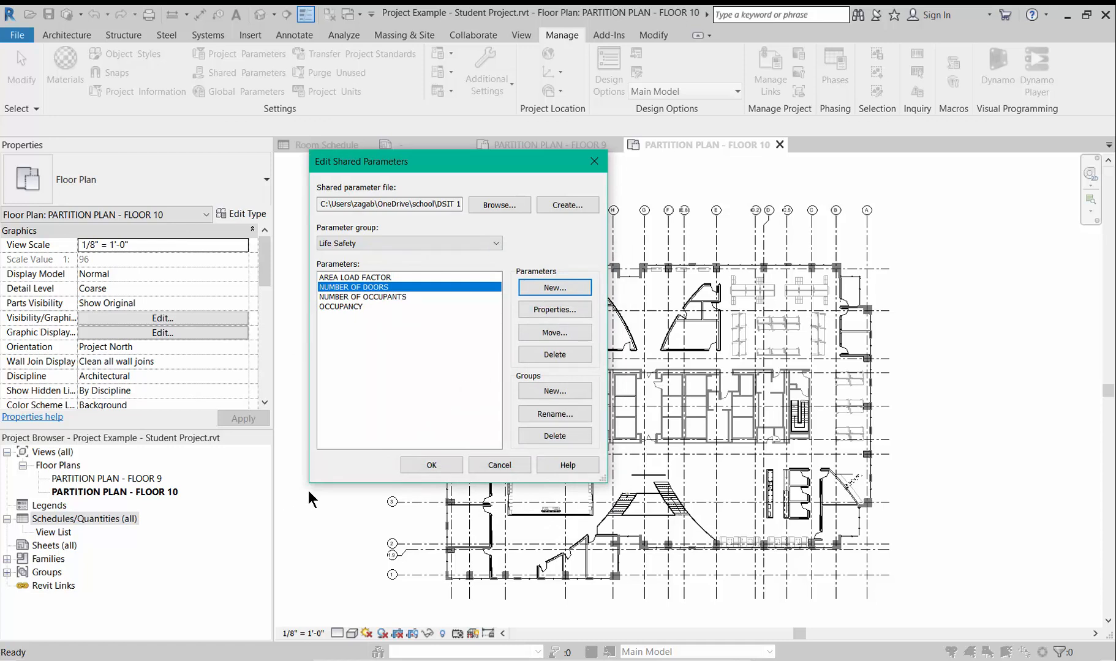
{"action": "left_click", "coordinate": [420, 465]}
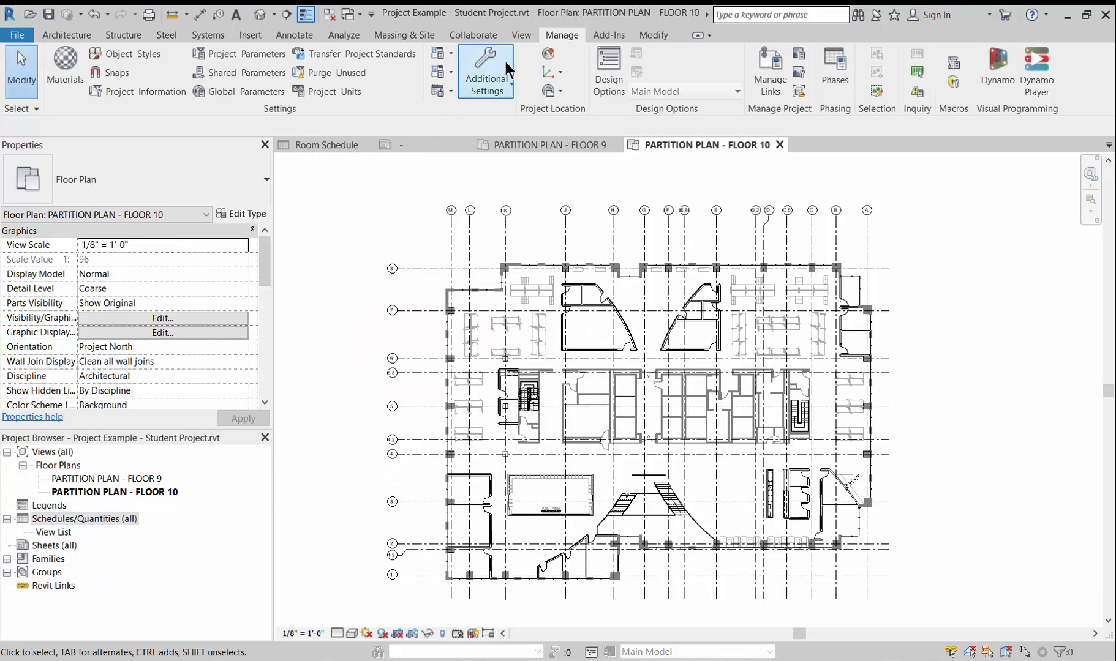
Create a new building component schedule for the Rooms category in the New Construction phase.
{"action": "left_click", "coordinate": [522, 35]}
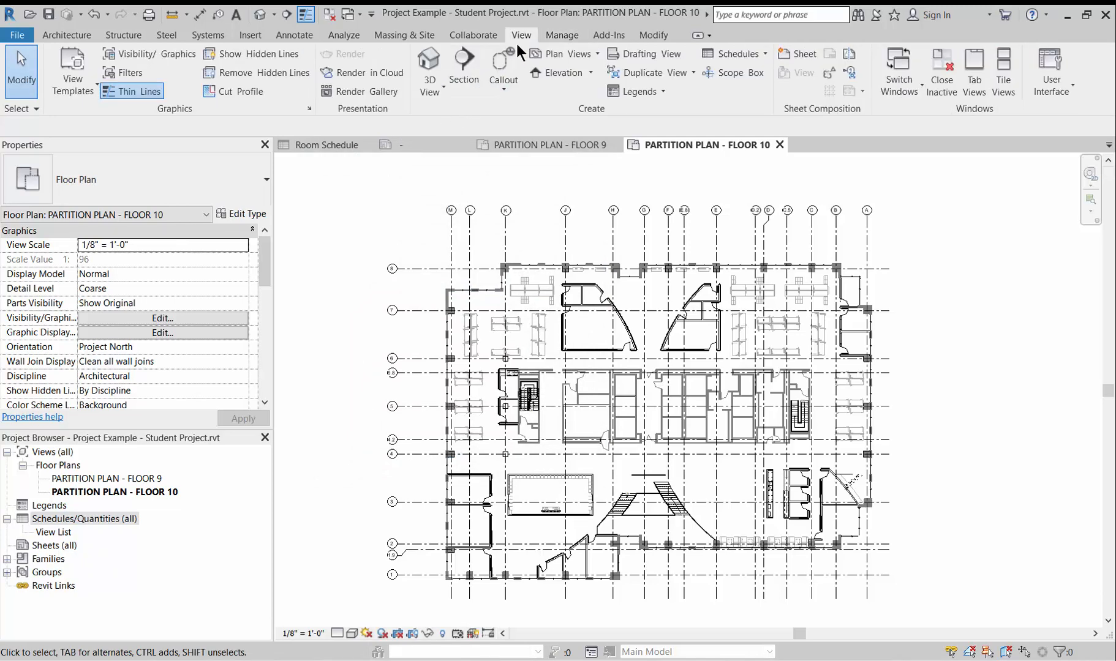
{"action": "left_click", "coordinate": [764, 53]}
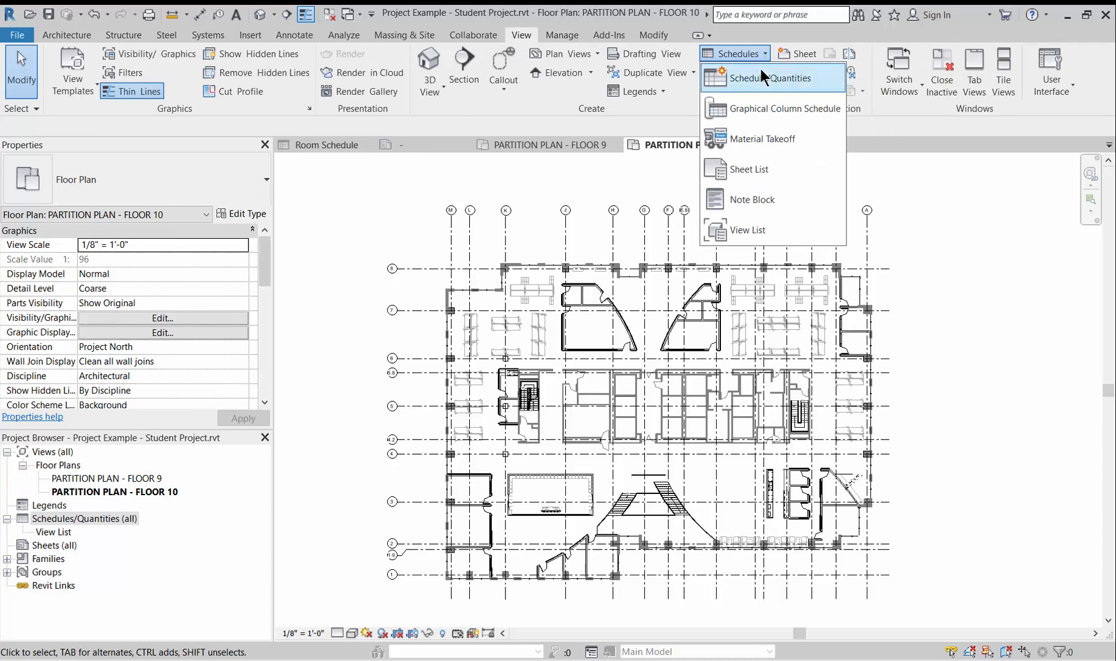
{"action": "left_click", "coordinate": [757, 78]}
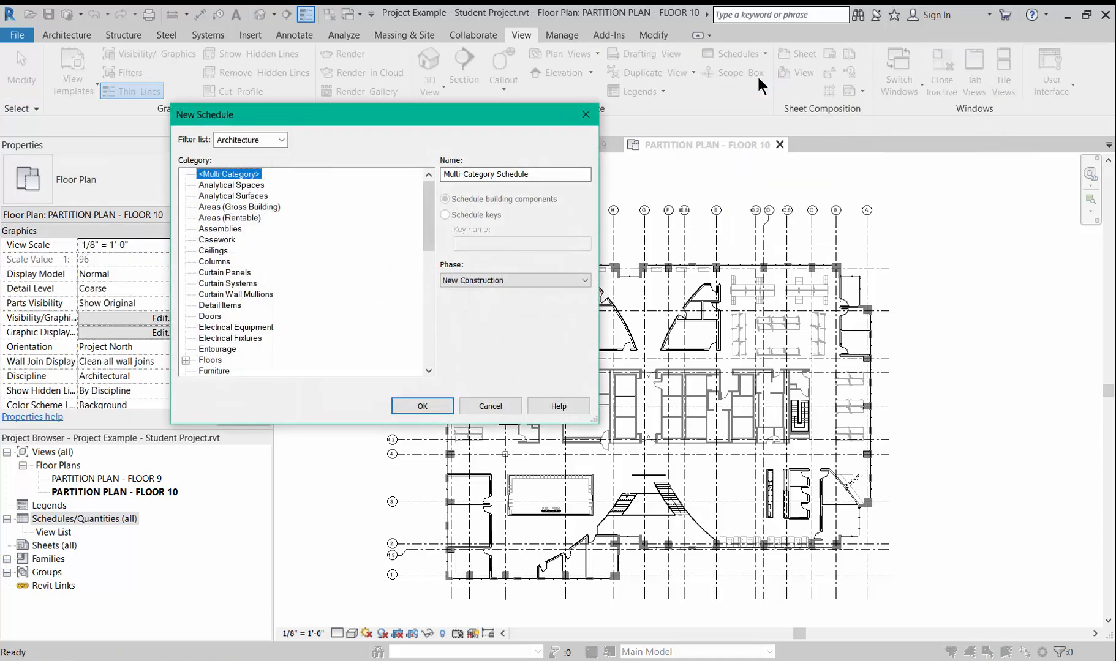
{"action": "left_click_drag", "start_coordinate": [429, 228], "coordinate": [430, 327]}
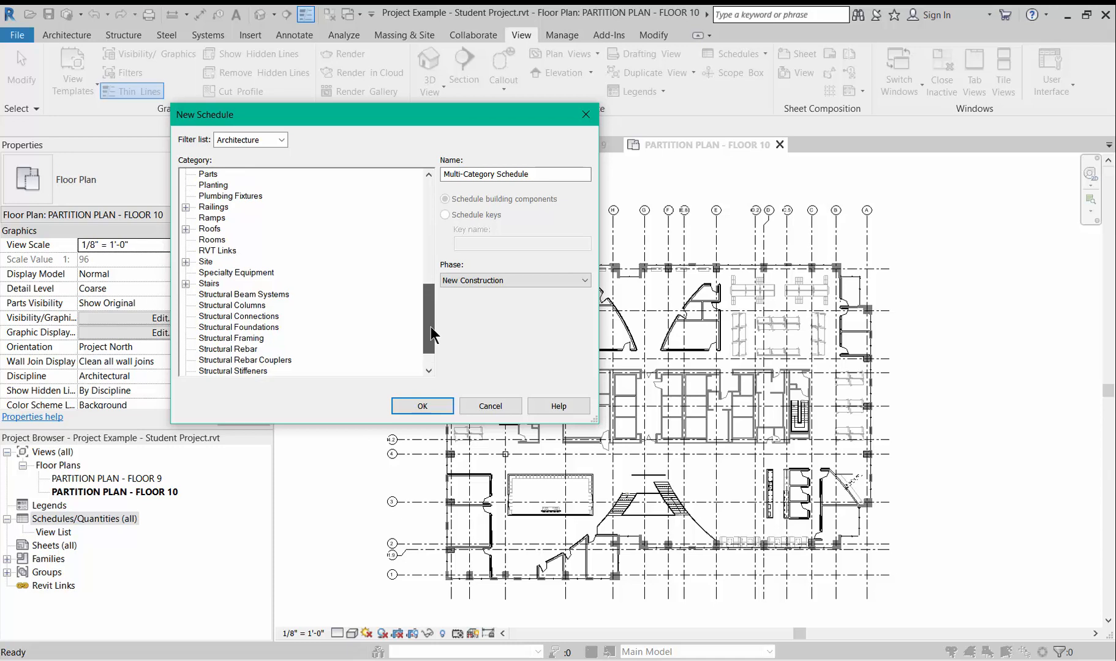
{"action": "left_click", "coordinate": [216, 239]}
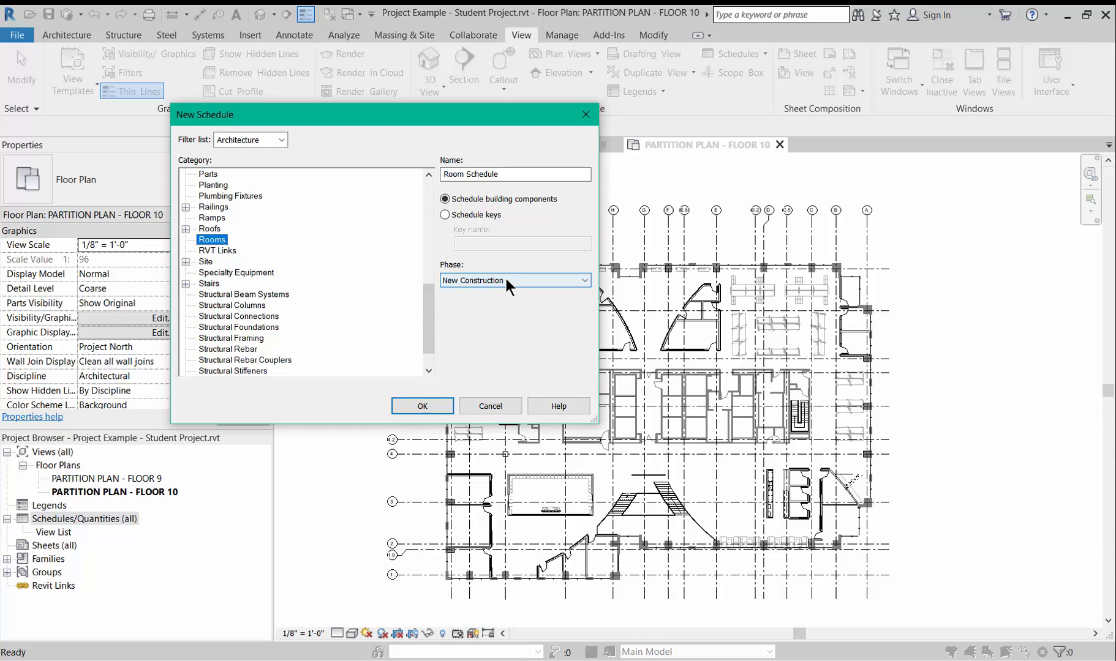
{"action": "left_click", "coordinate": [423, 406]}
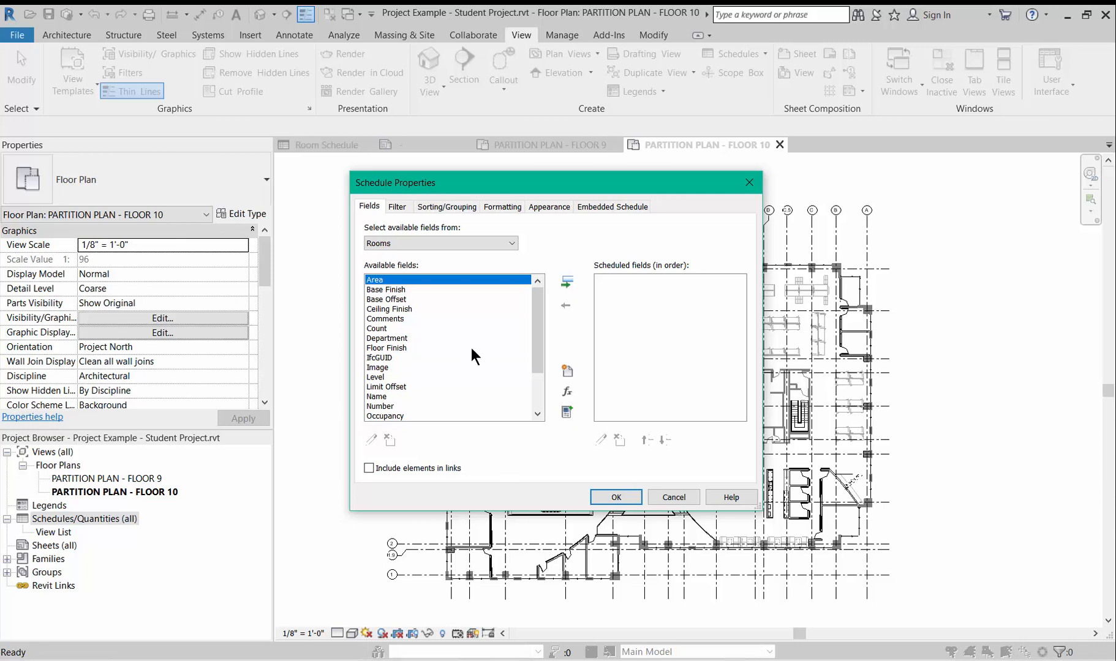
Add the Level, Number, Name and Area fields to the room schedule in that order.
{"action": "left_click", "coordinate": [381, 377]}
{"action": "left_click", "coordinate": [572, 281]}
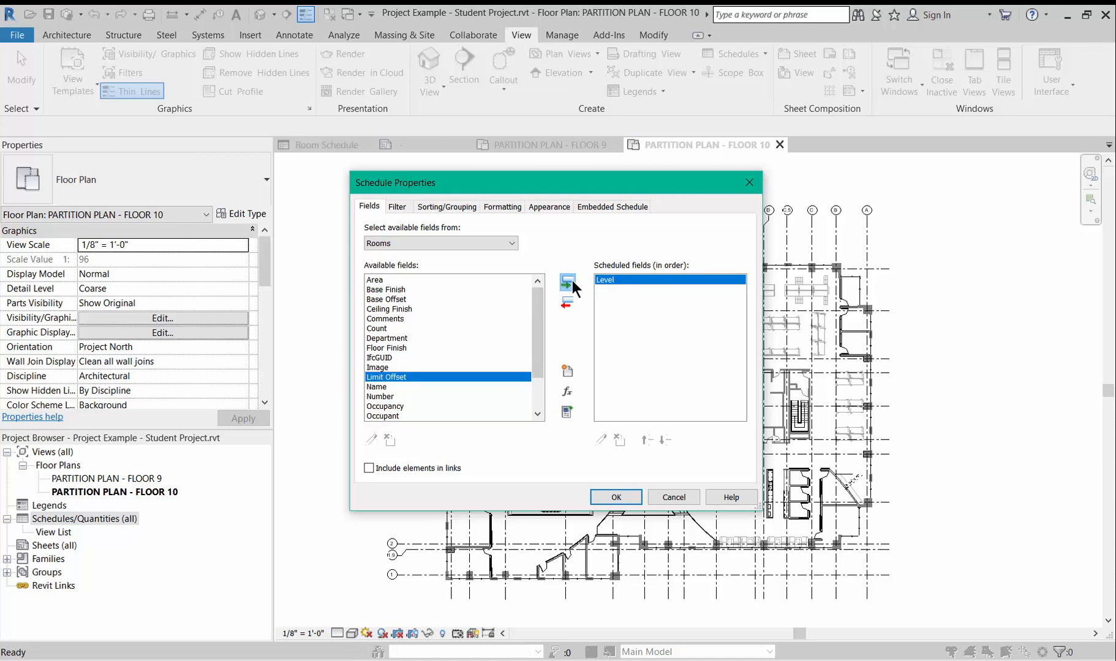
{"action": "left_click", "coordinate": [376, 397]}
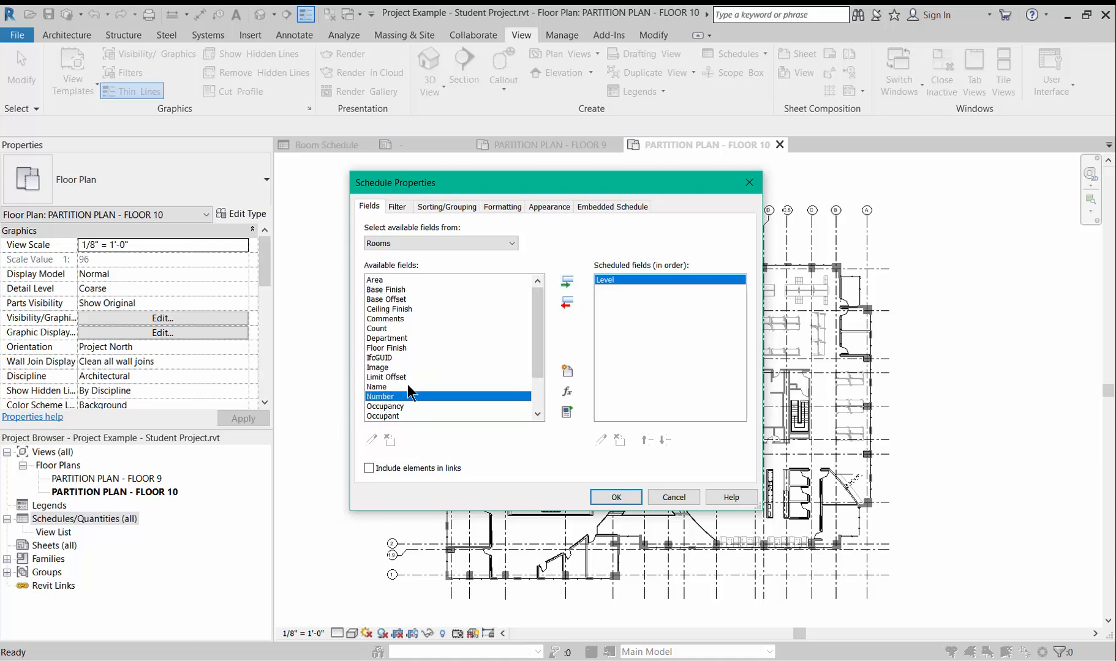
{"action": "left_click", "coordinate": [567, 282]}
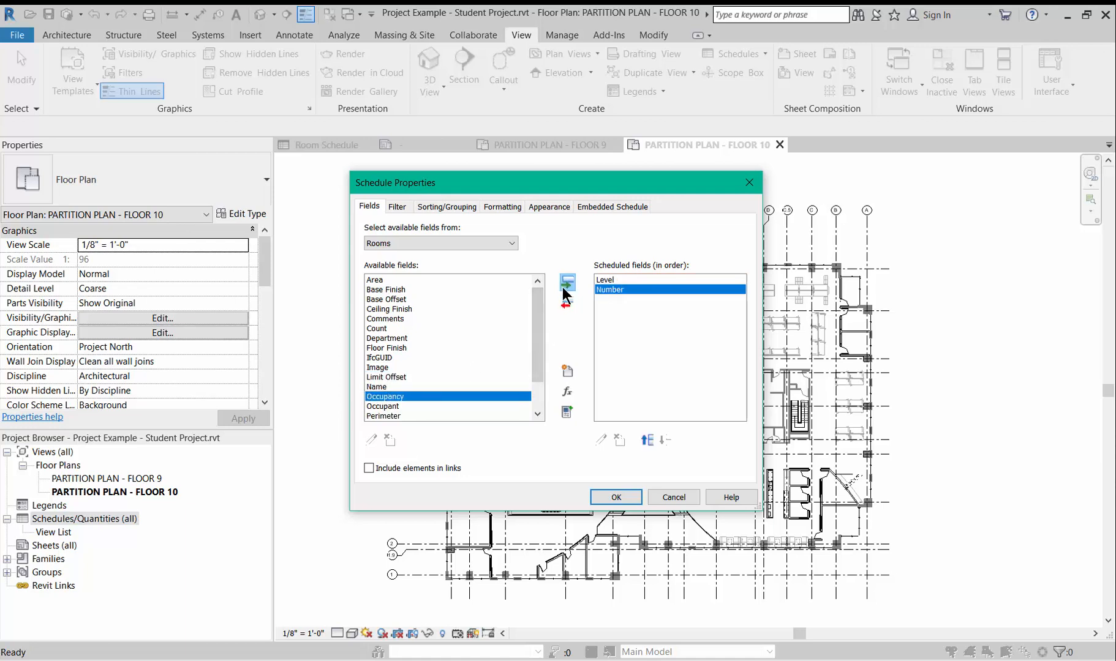
{"action": "left_click", "coordinate": [411, 390]}
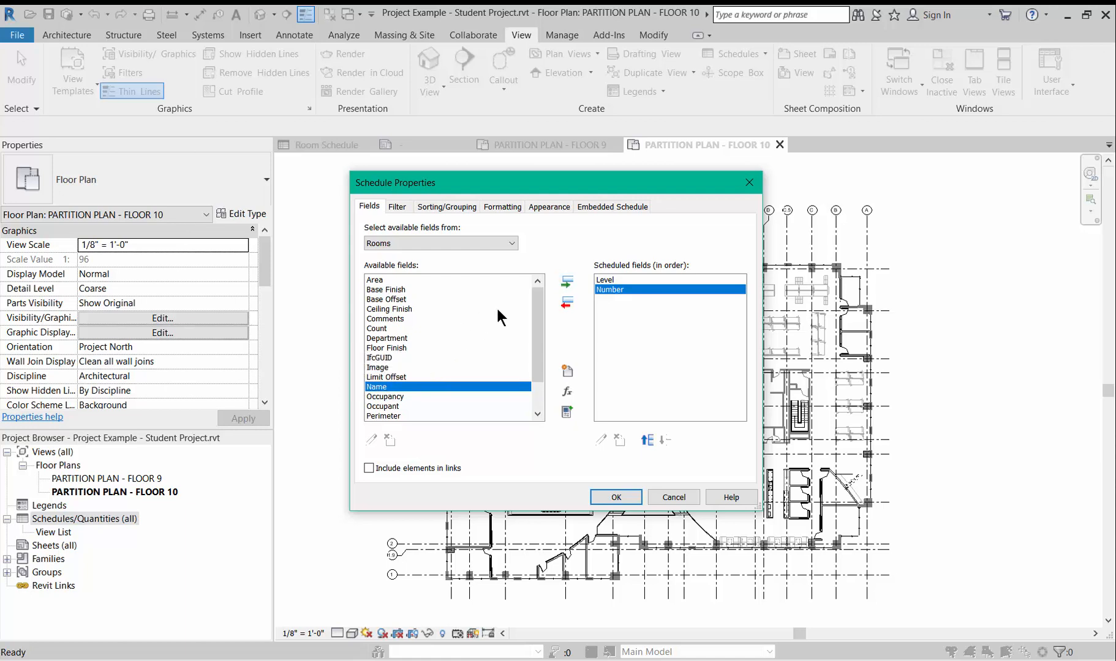
{"action": "left_click", "coordinate": [568, 283]}
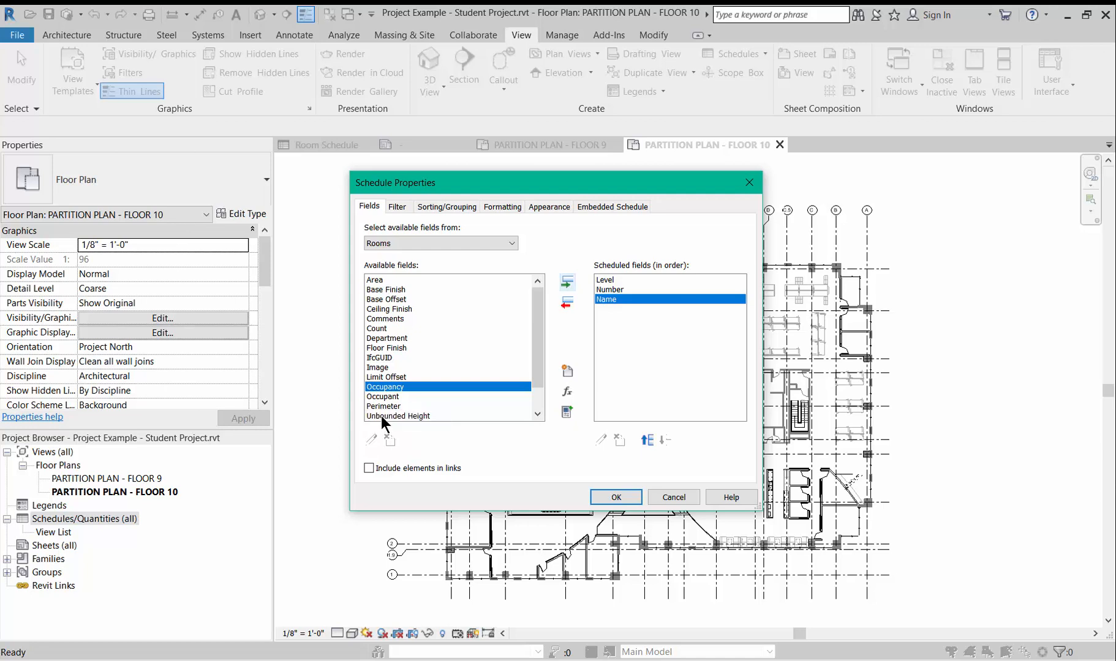
{"action": "left_click", "coordinate": [391, 279]}
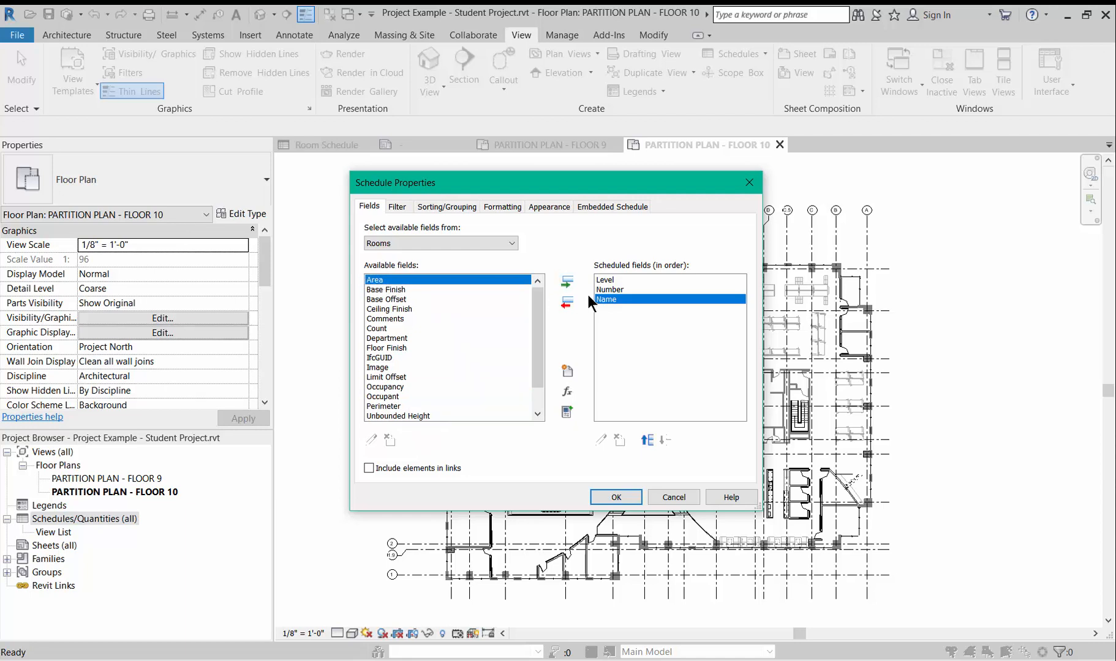
{"action": "left_click", "coordinate": [568, 283]}
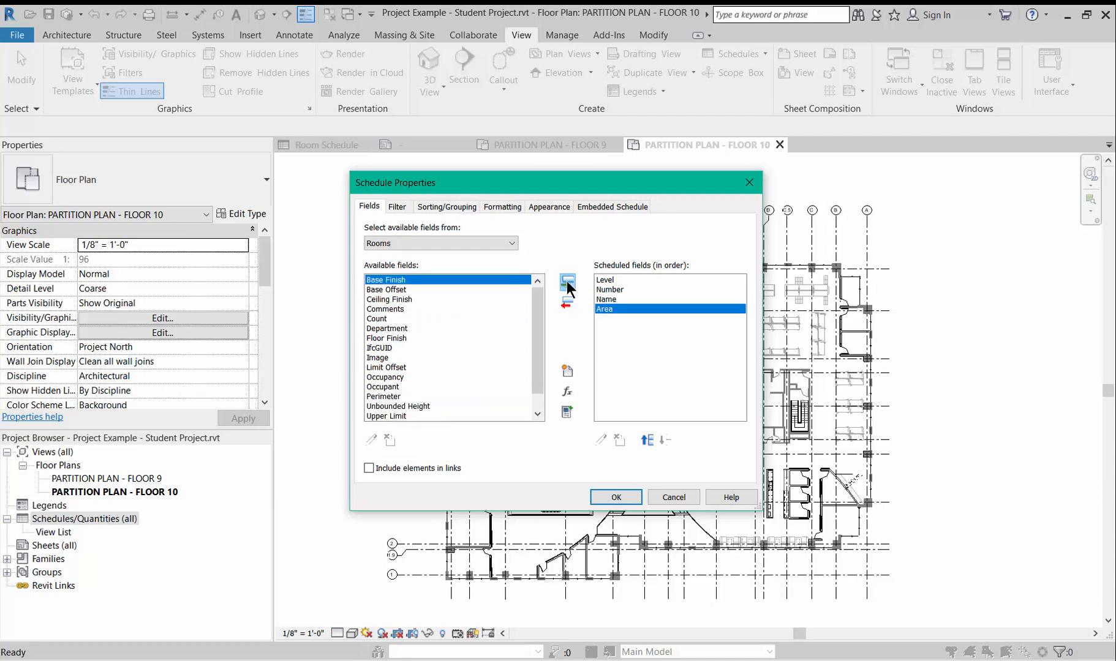
Add the shared parameter AREA LOAD FACTOR as a schedule field, grouped under Identity Data and added to all elements in the category.
{"action": "left_click", "coordinate": [569, 373]}
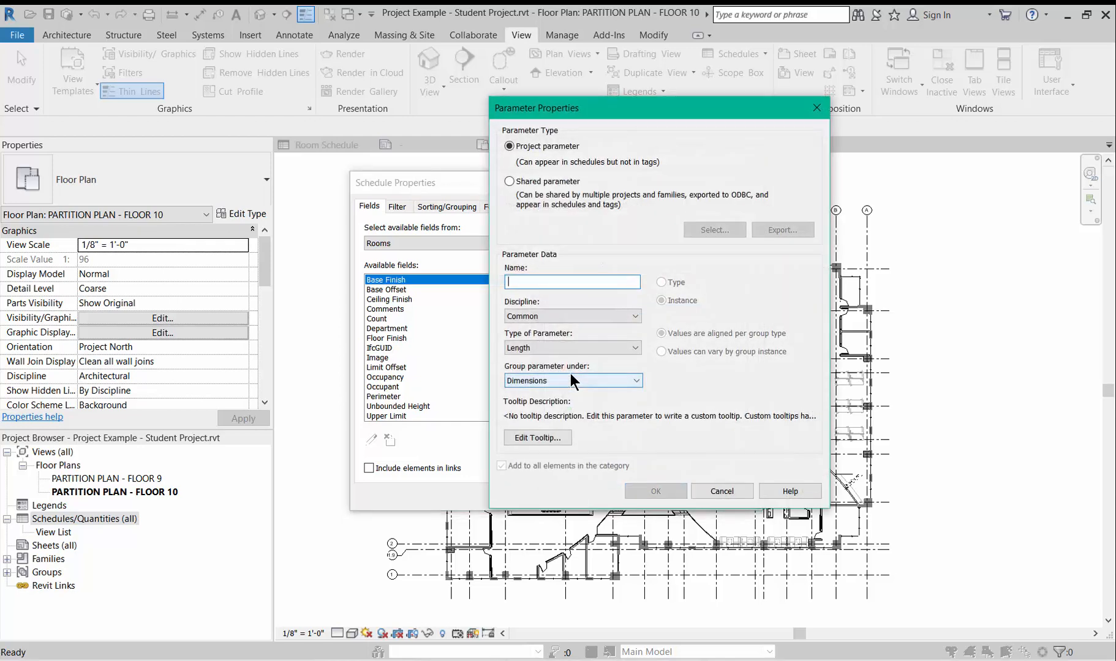
{"action": "left_click", "coordinate": [518, 182]}
{"action": "left_click", "coordinate": [713, 229]}
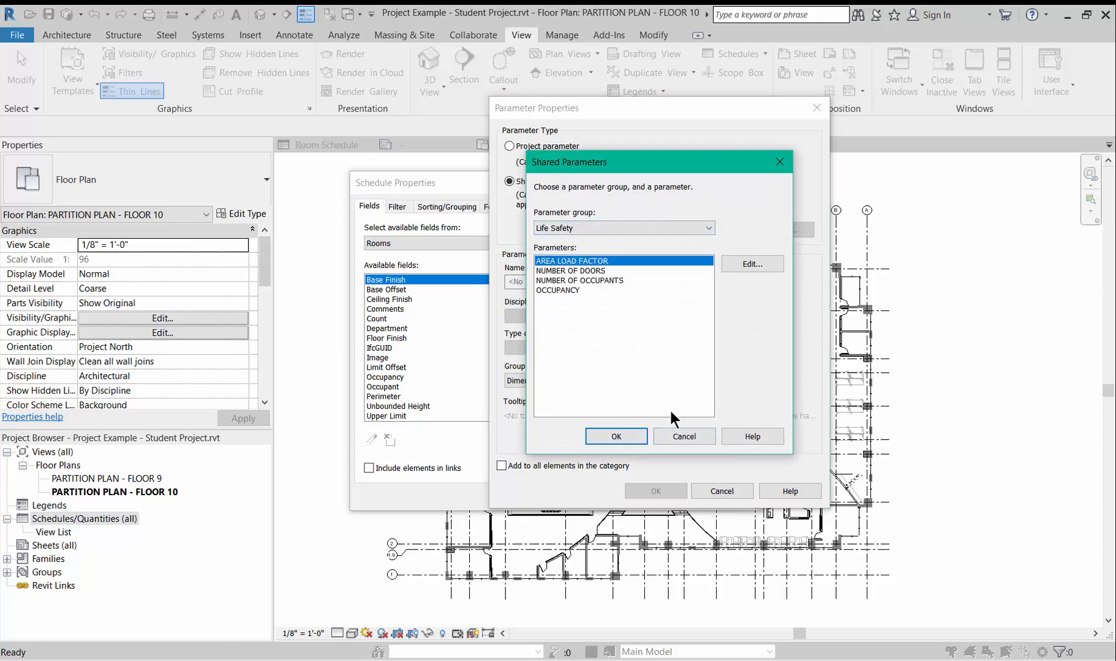
{"action": "left_click", "coordinate": [629, 433]}
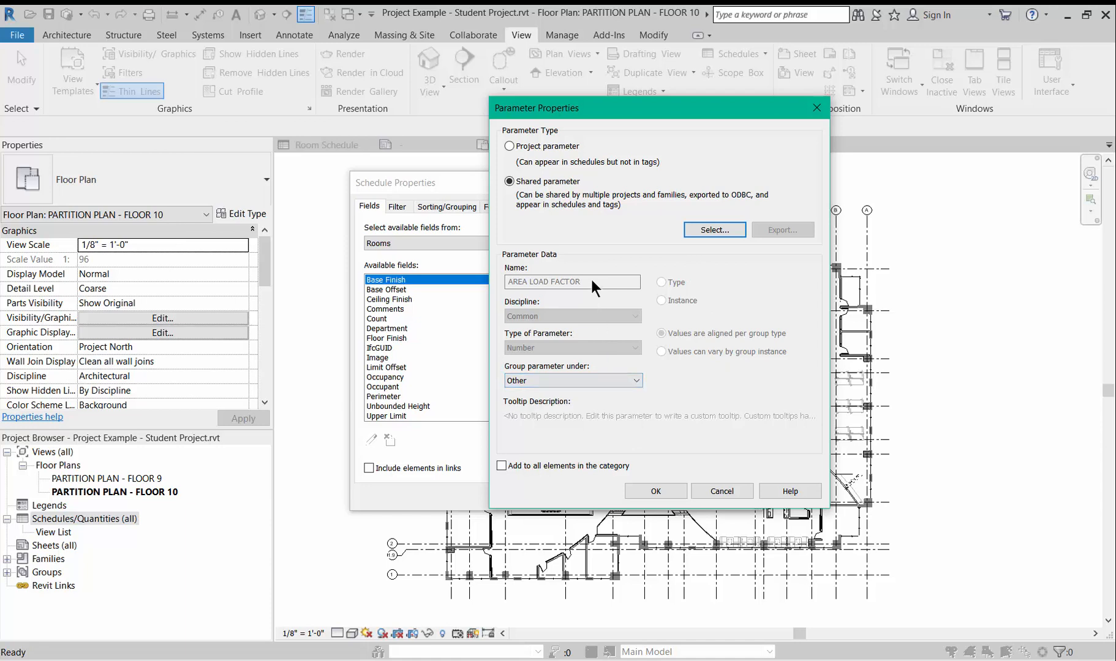
{"action": "left_click", "coordinate": [511, 466]}
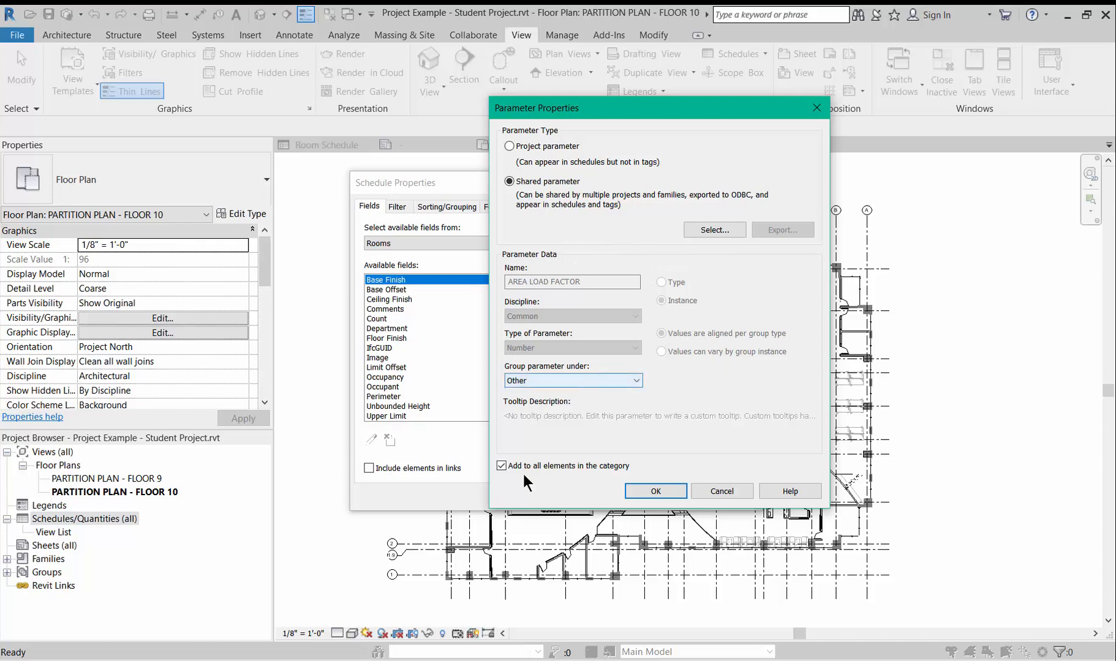
{"action": "left_click", "coordinate": [557, 380]}
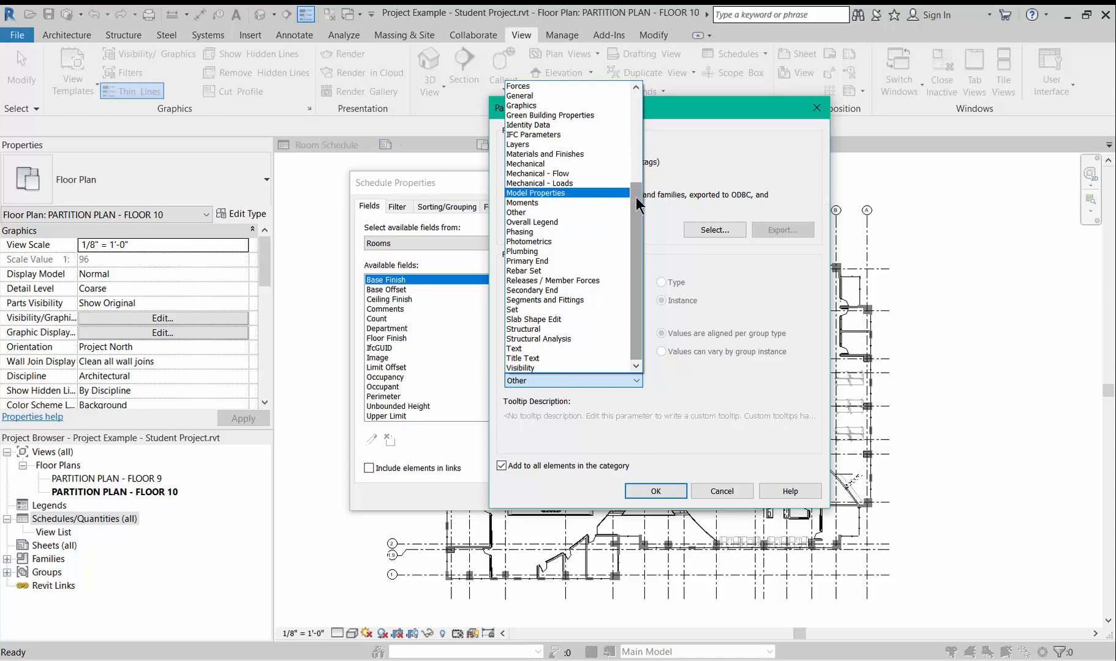
{"action": "left_click_drag", "start_coordinate": [636, 197], "coordinate": [636, 182]}
{"action": "left_click", "coordinate": [548, 155]}
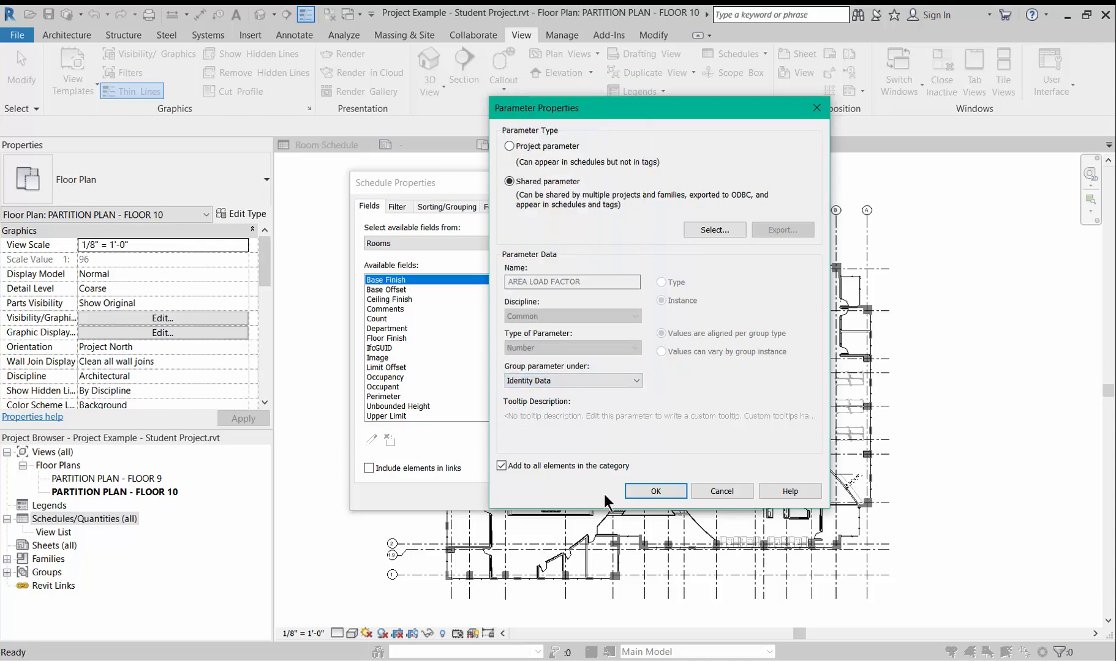
{"action": "left_click", "coordinate": [650, 492]}
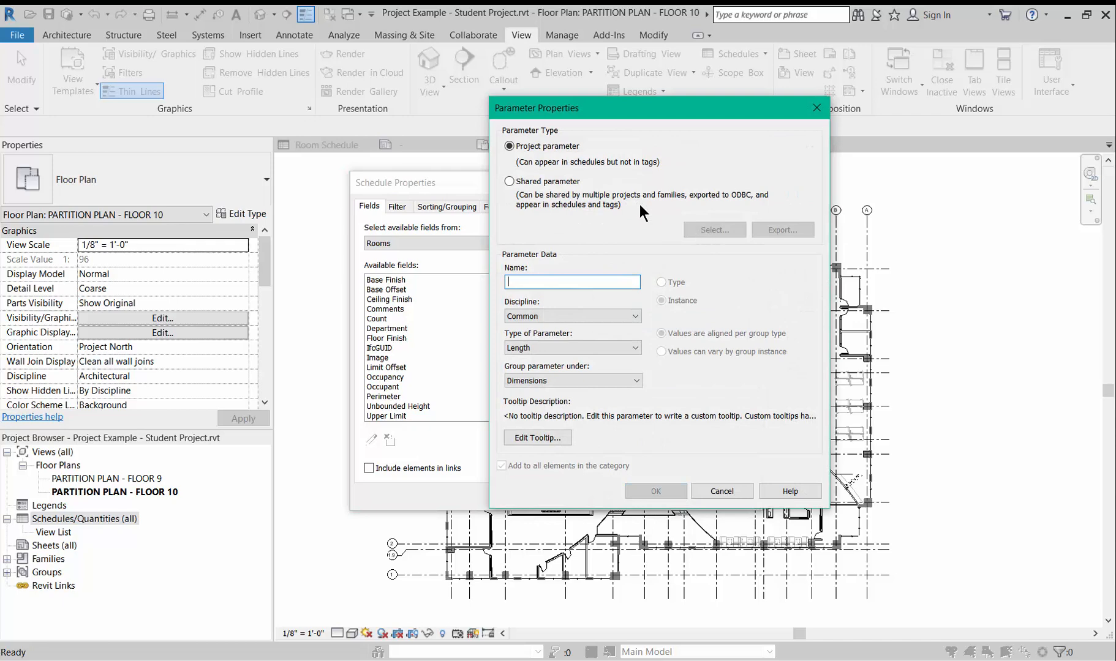
Add the shared parameter NUMBER OF DOORS from the Life Safety group as a schedule field, grouped under Identity Data.
{"action": "left_click", "coordinate": [509, 181]}
{"action": "left_click", "coordinate": [710, 230]}
{"action": "left_click", "coordinate": [589, 272]}
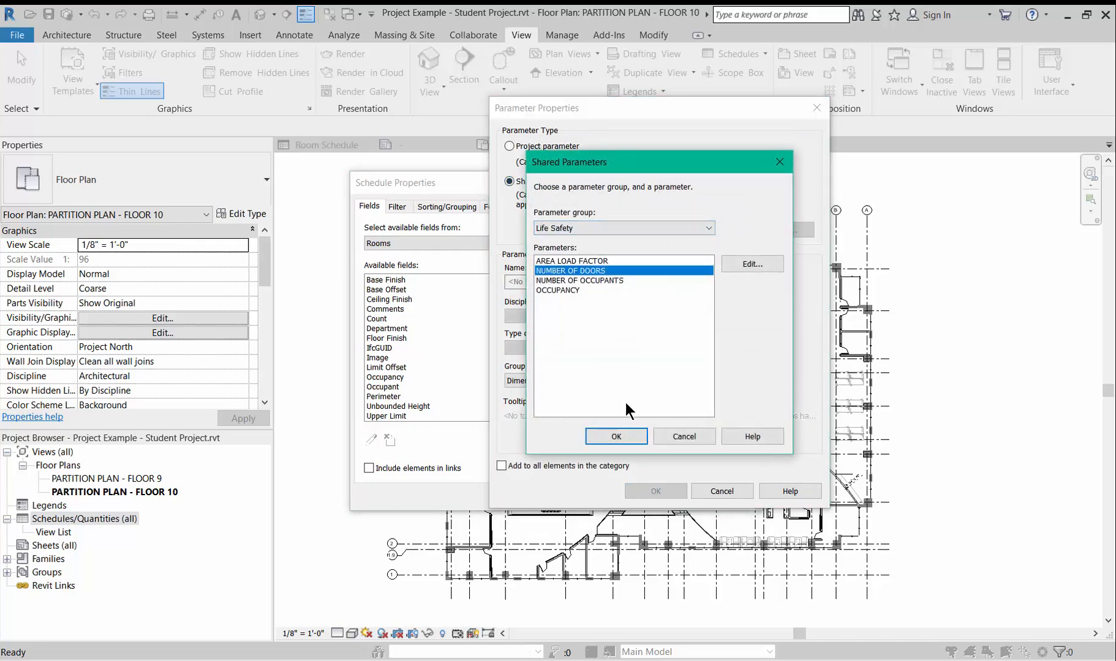
{"action": "left_click", "coordinate": [616, 435]}
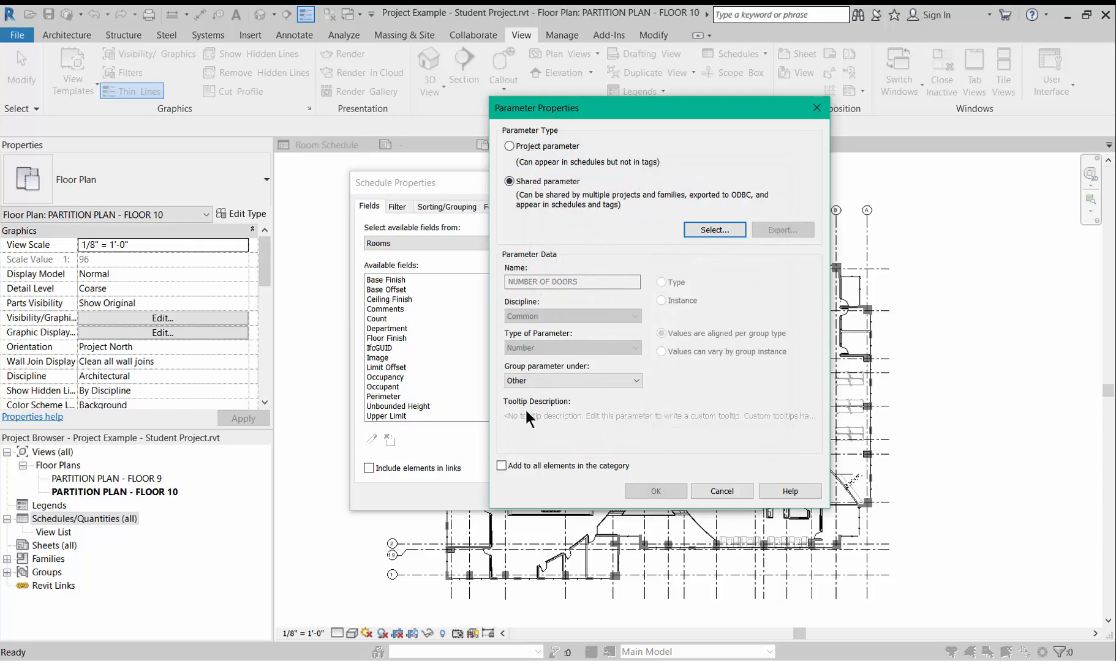
{"action": "left_click", "coordinate": [524, 376]}
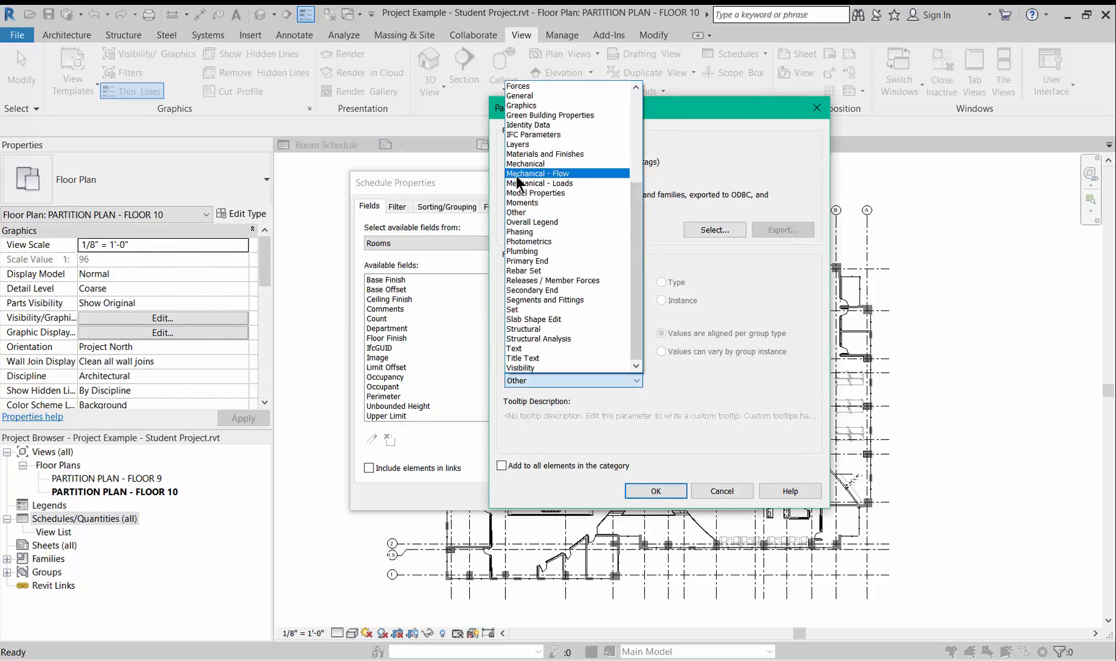
{"action": "left_click", "coordinate": [510, 126]}
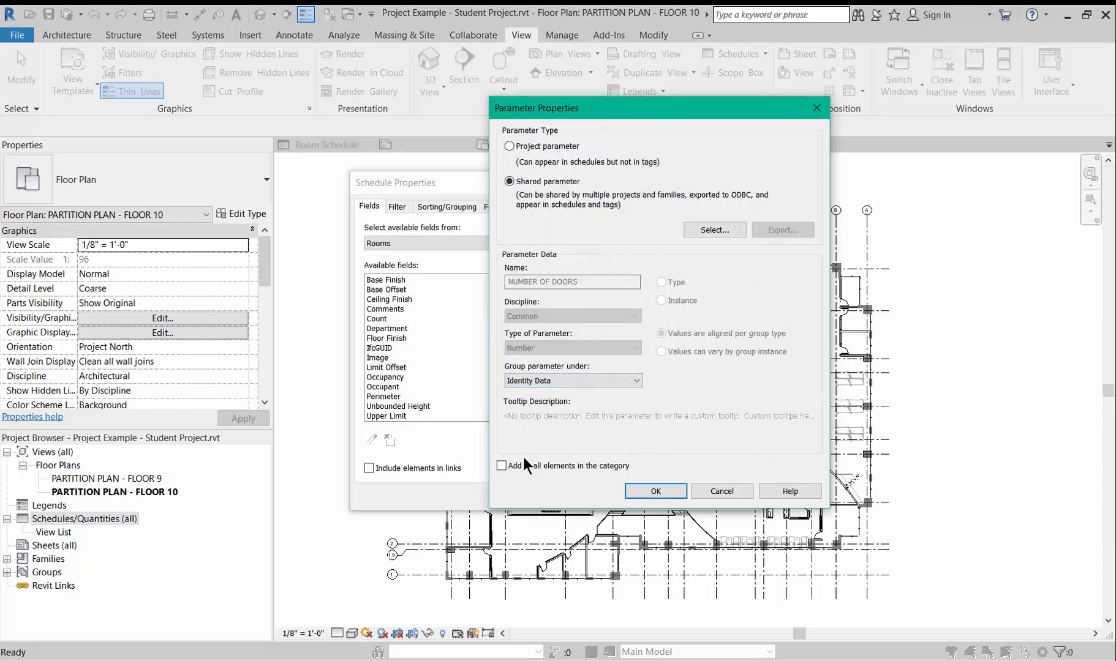
{"action": "left_click", "coordinate": [646, 486]}
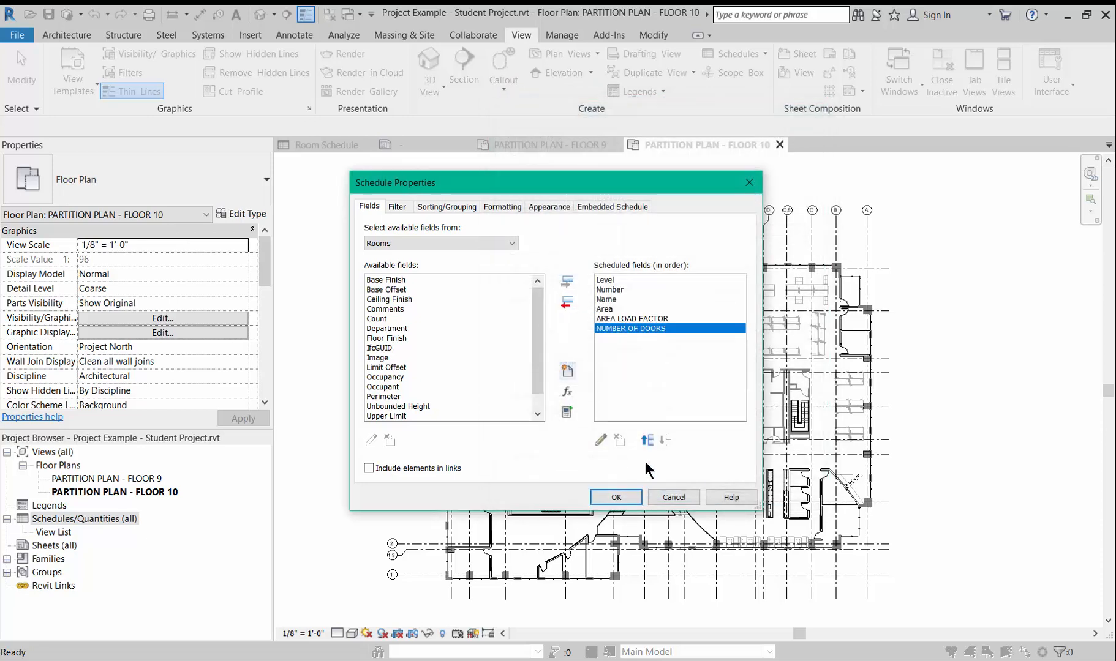
Add the shared parameter NUMBER OF OCCUPANTS from the Life Safety group as a schedule field, grouped under Identity Data.
{"action": "left_click", "coordinate": [565, 369]}
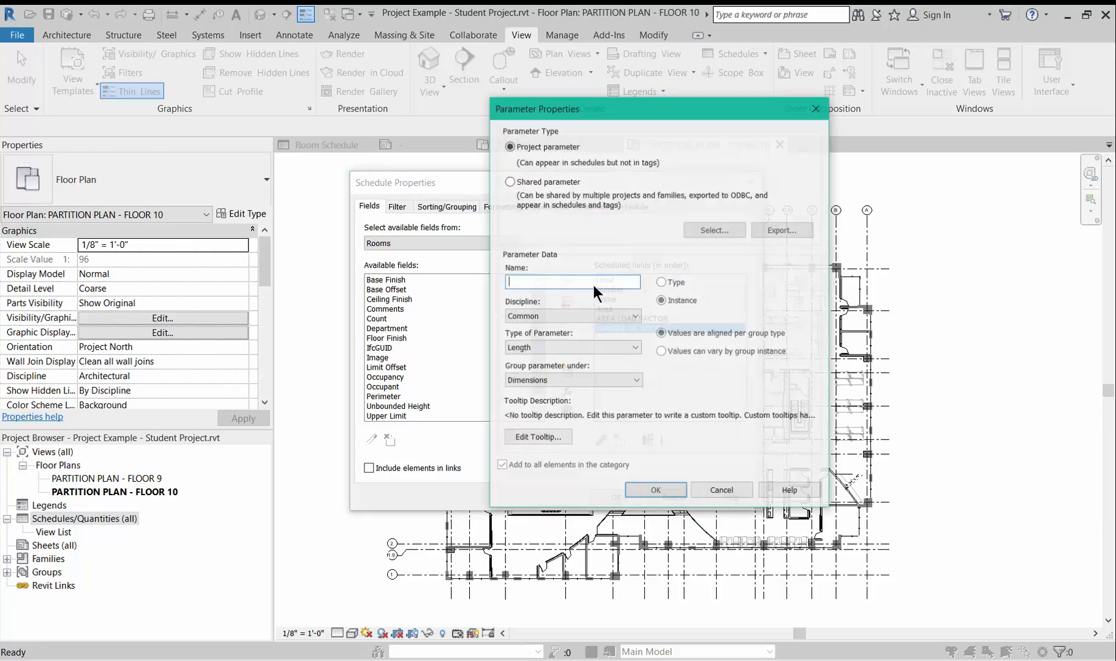
{"action": "left_click", "coordinate": [515, 181]}
{"action": "left_click", "coordinate": [708, 231]}
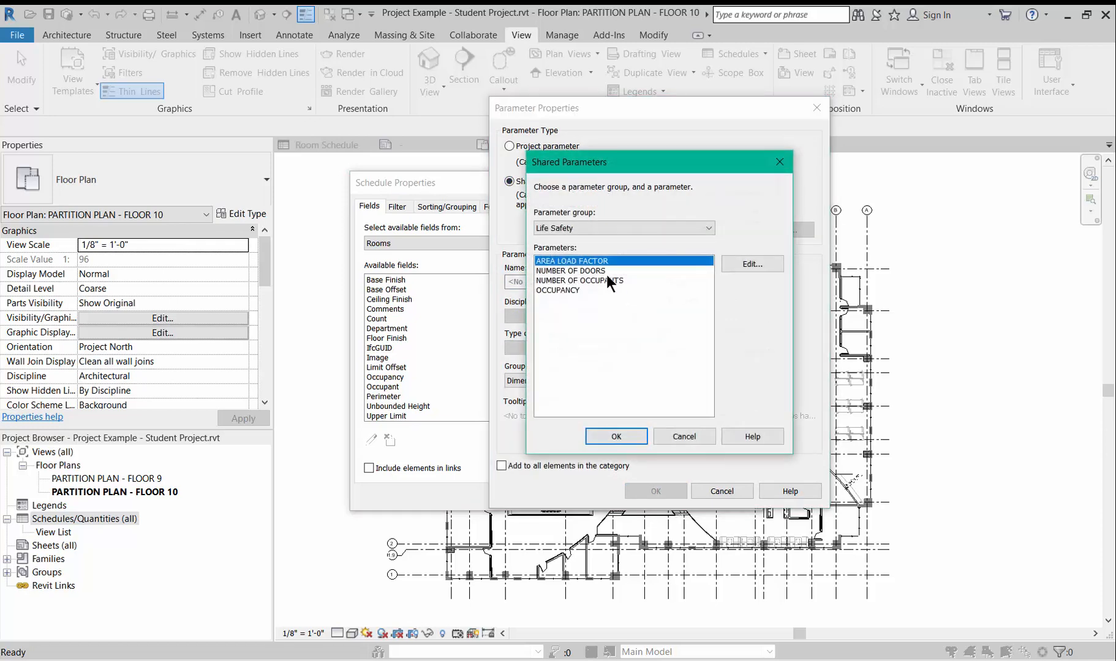
{"action": "left_click", "coordinate": [593, 280]}
{"action": "left_click", "coordinate": [622, 440]}
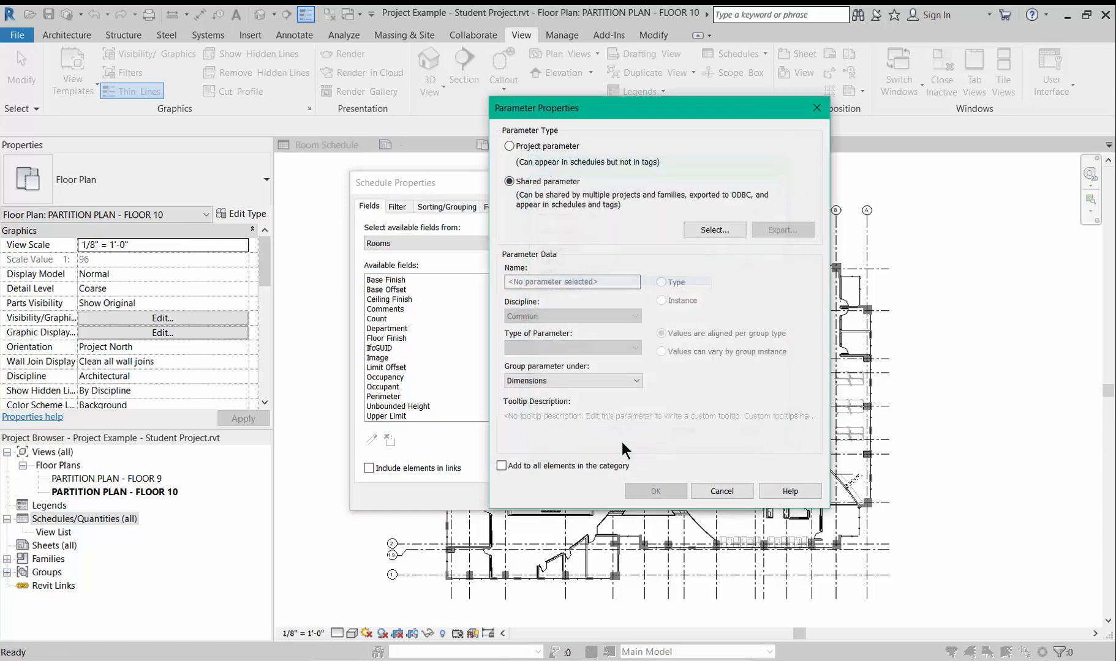
{"action": "left_click", "coordinate": [530, 379]}
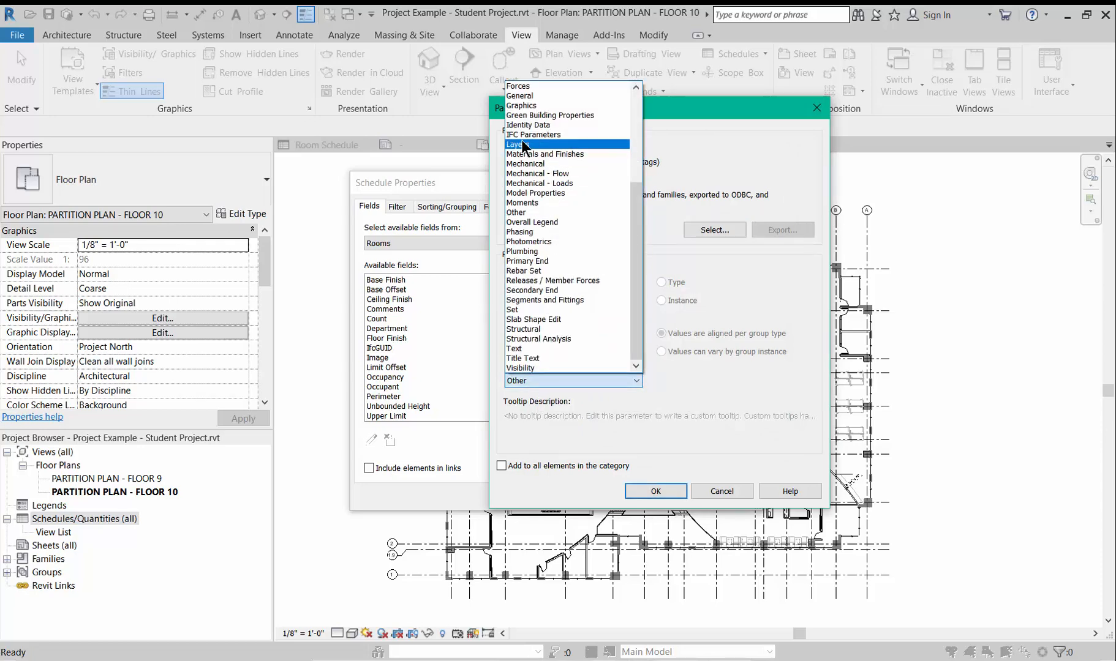
{"action": "left_click", "coordinate": [523, 125]}
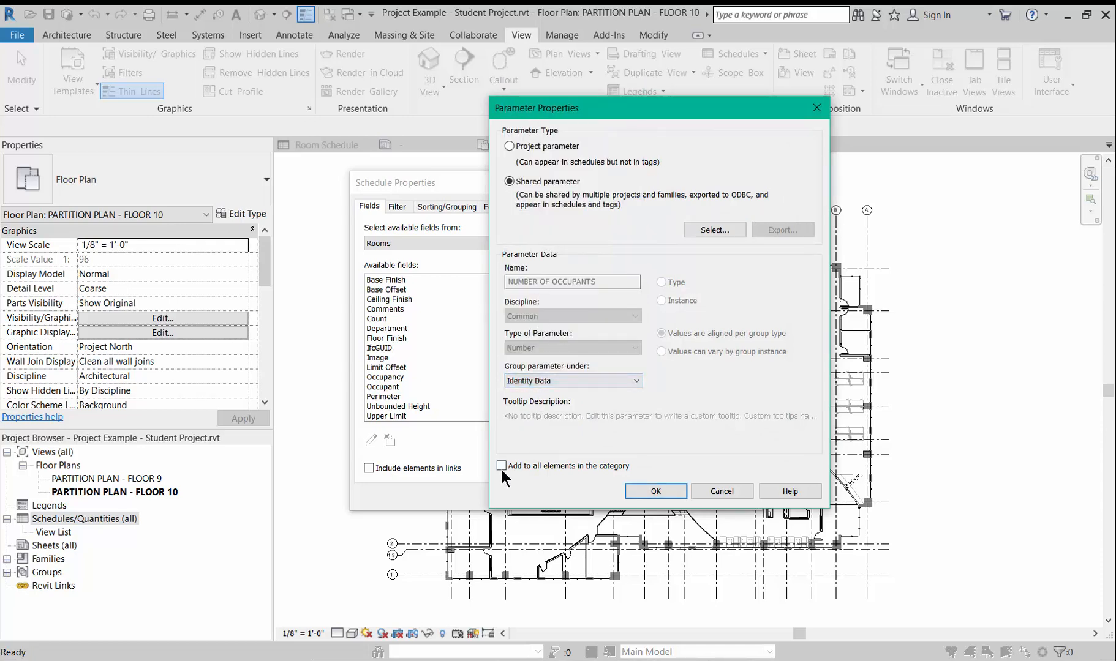
{"action": "left_click", "coordinate": [657, 492]}
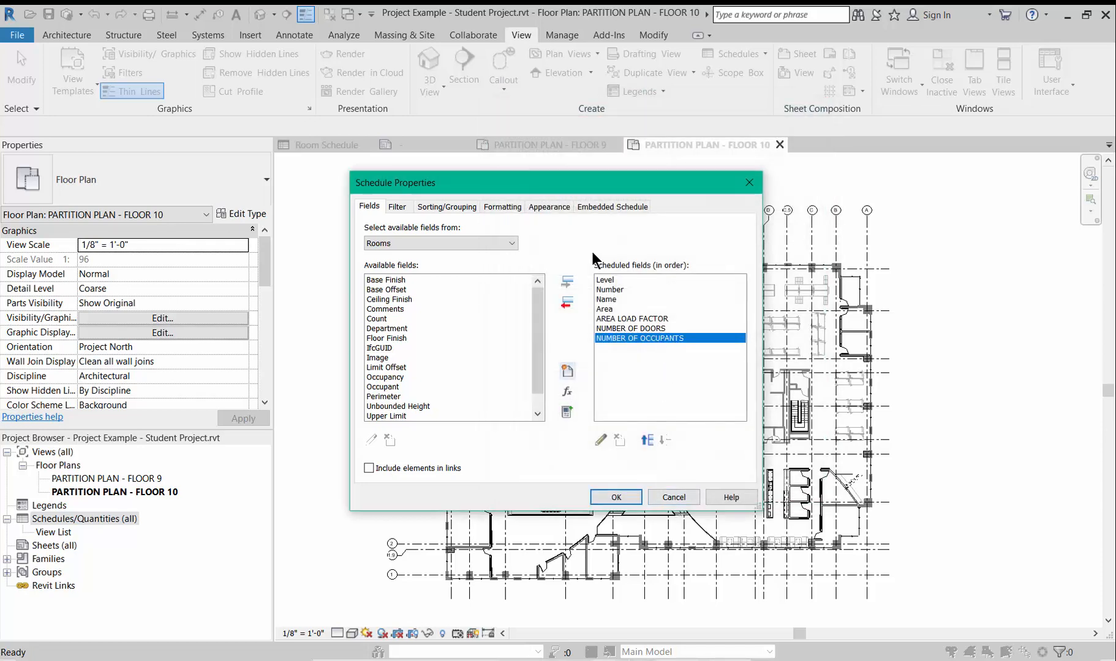
Add the shared parameter OCCUPANCY as a schedule field, grouped under Identity Data and added to all elements in the category.
{"action": "left_click", "coordinate": [567, 371]}
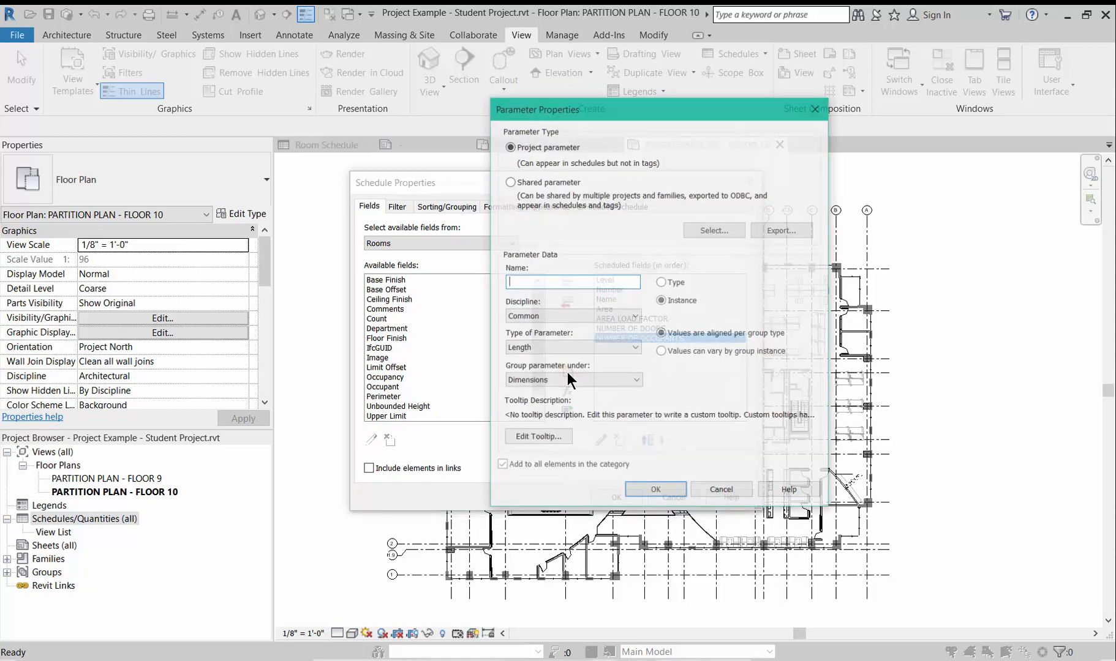
{"action": "left_click", "coordinate": [508, 182]}
{"action": "left_click", "coordinate": [708, 231]}
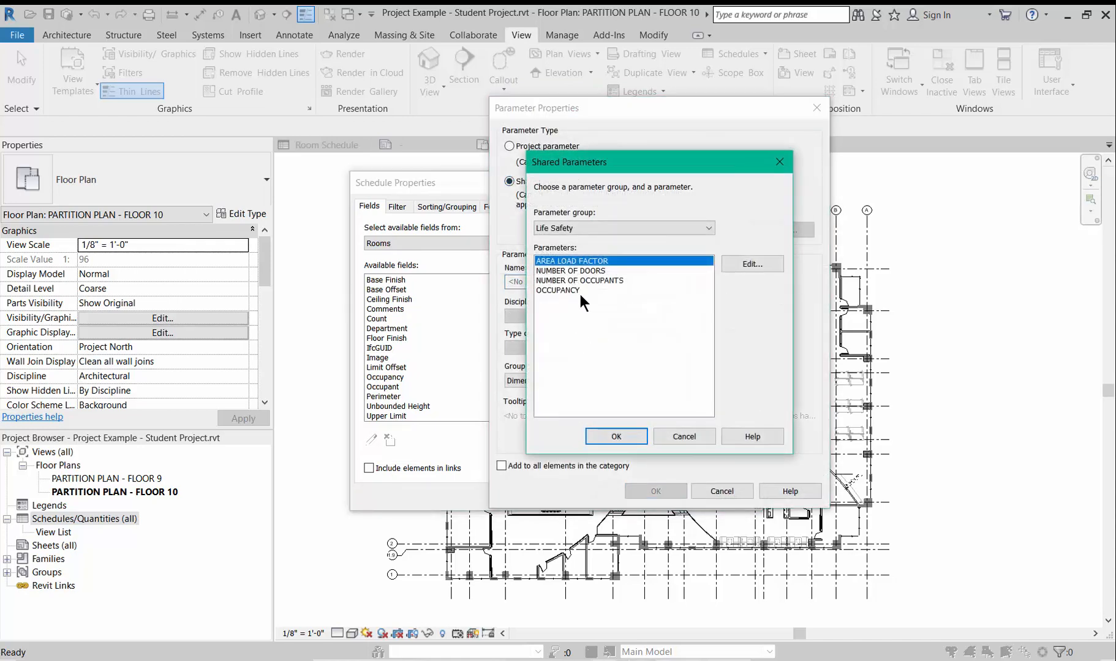
{"action": "left_click", "coordinate": [572, 290]}
{"action": "left_click", "coordinate": [620, 436]}
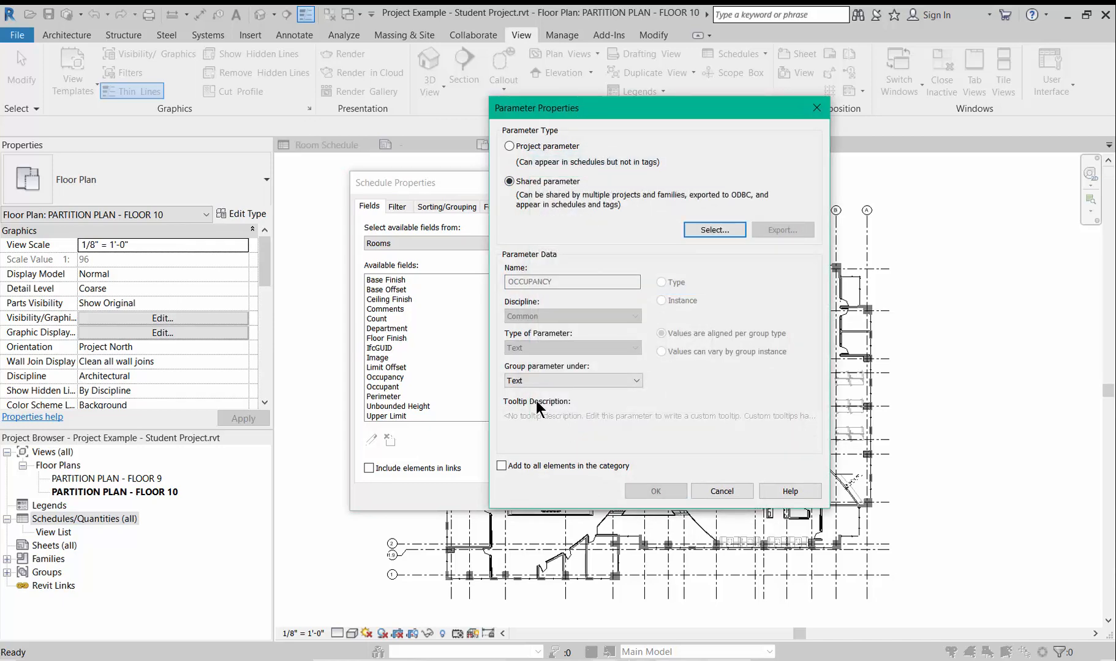
{"action": "left_click", "coordinate": [542, 380]}
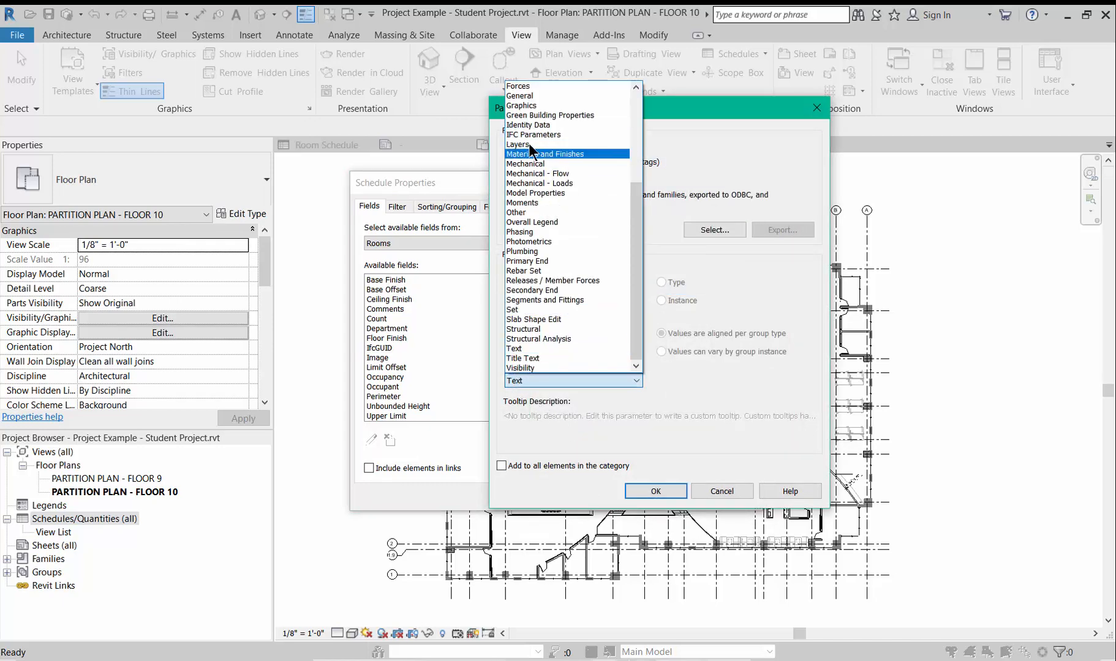
{"action": "left_click", "coordinate": [539, 125]}
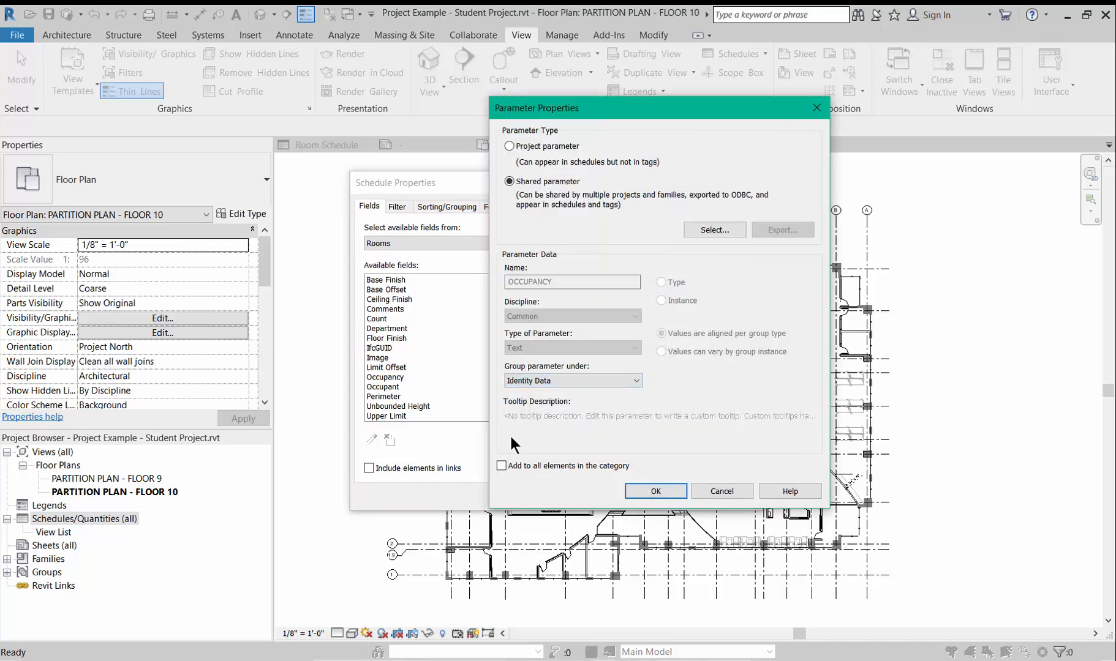
{"action": "left_click", "coordinate": [501, 466]}
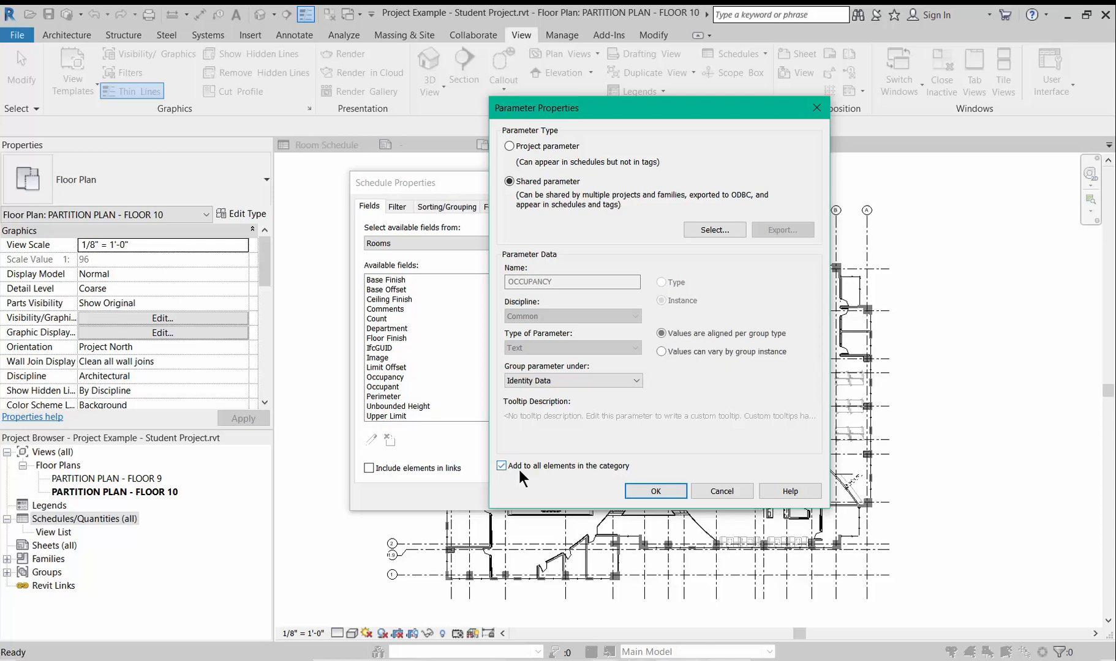
{"action": "left_click", "coordinate": [674, 494]}
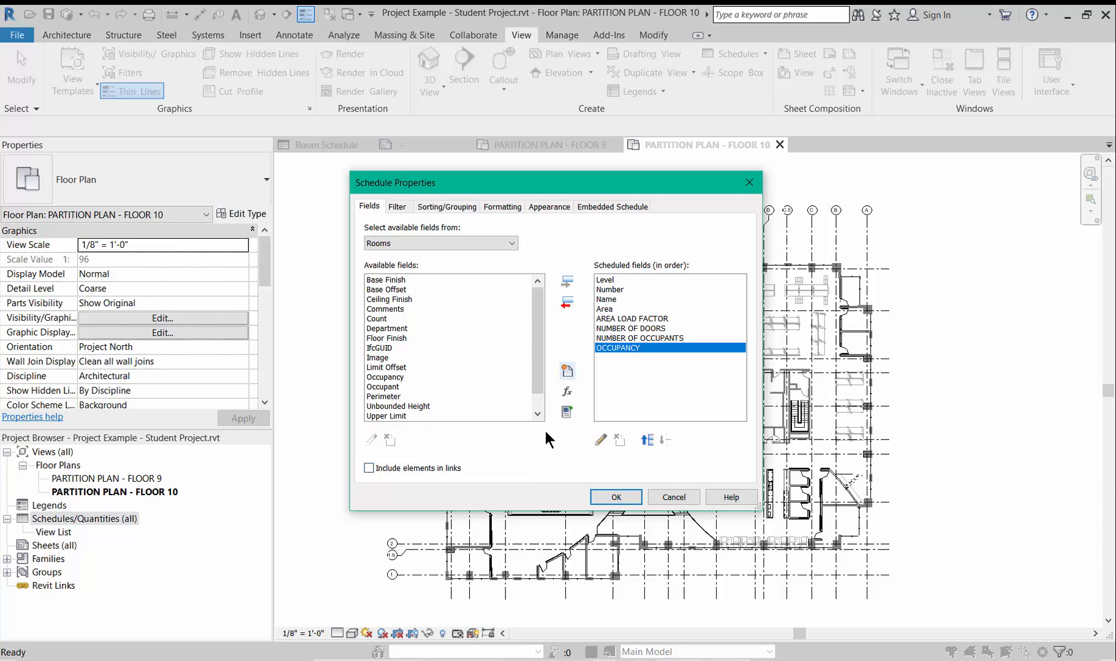
Add a calculated value named %ofArea to the schedule, as a percentage of Area by grand total.
{"action": "left_click", "coordinate": [568, 391]}
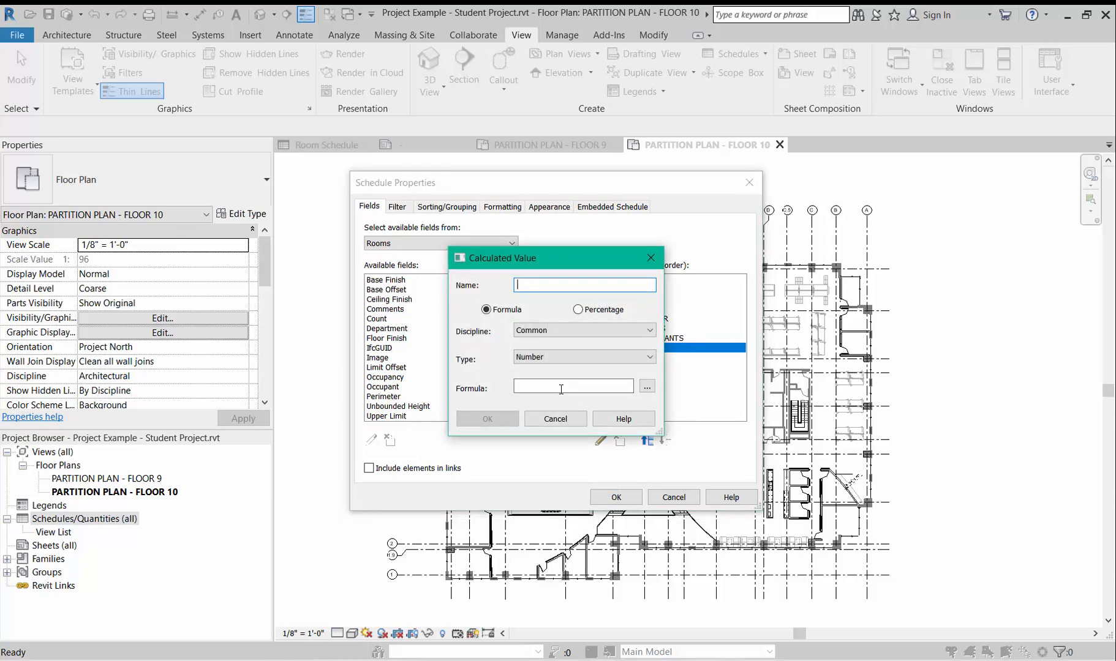
{"action": "type", "text": "%OF"}
{"action": "key", "text": "BackSpace"}
{"action": "key", "text": "BackSpace"}
{"action": "key", "text": "BackSpace"}
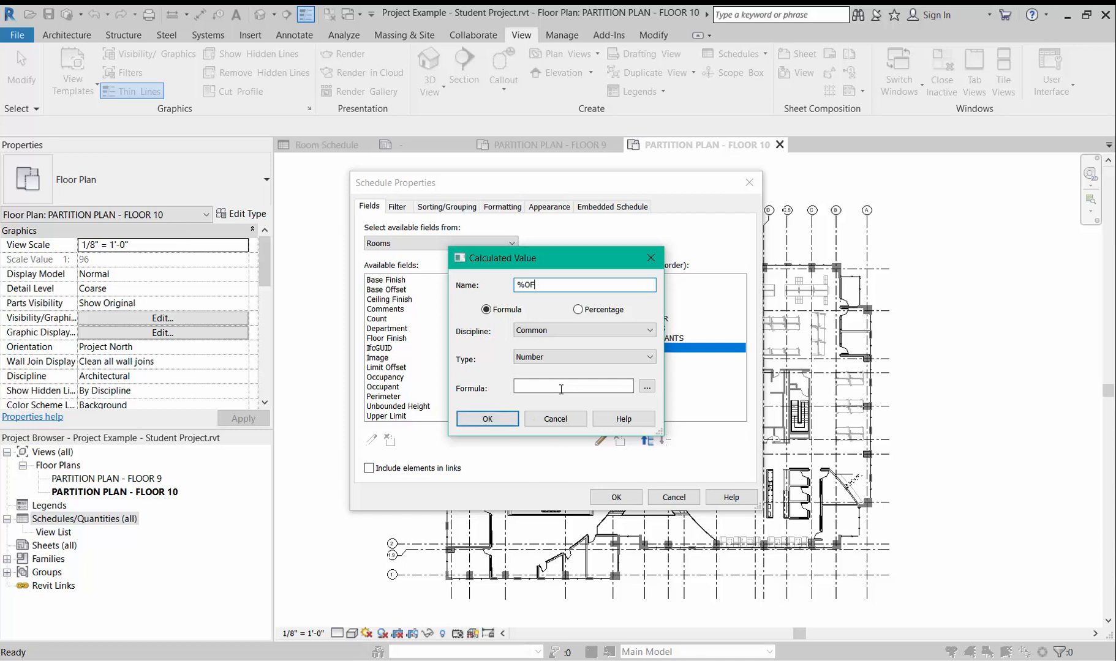
{"action": "type", "text": "ofArea"}
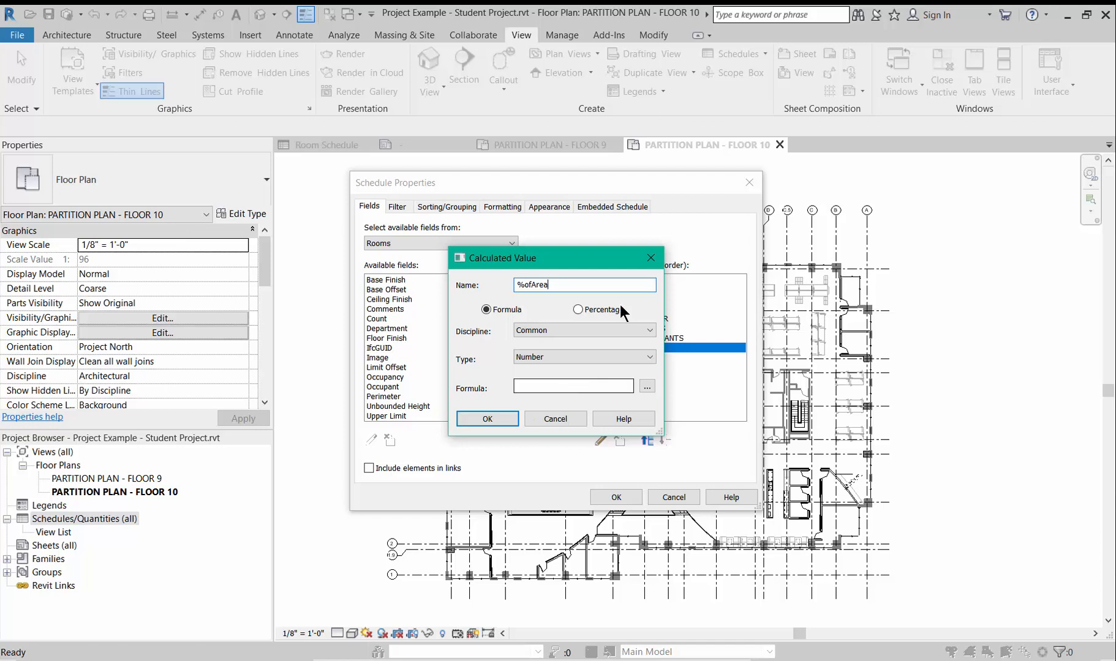
{"action": "left_click", "coordinate": [578, 310]}
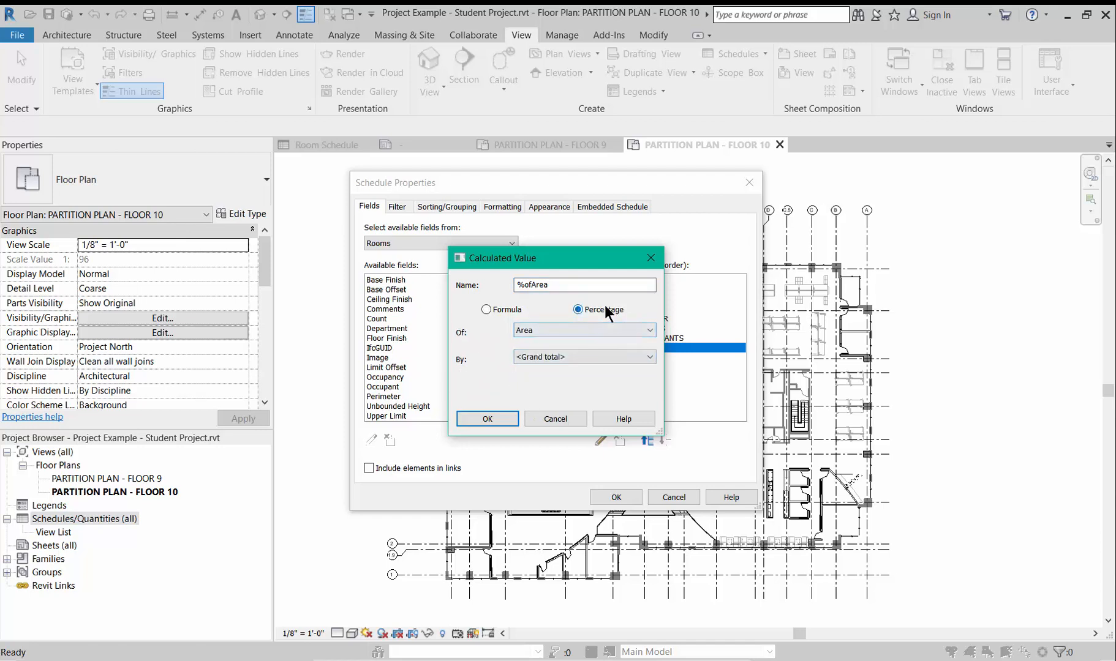
{"action": "left_click", "coordinate": [554, 330]}
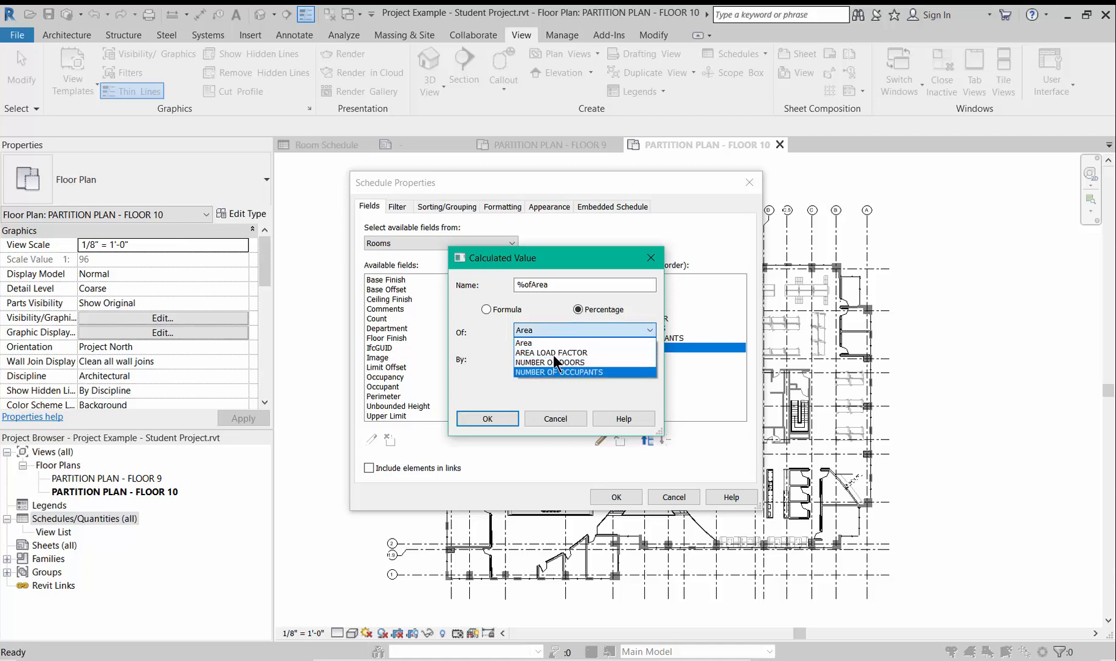
{"action": "left_click", "coordinate": [550, 340]}
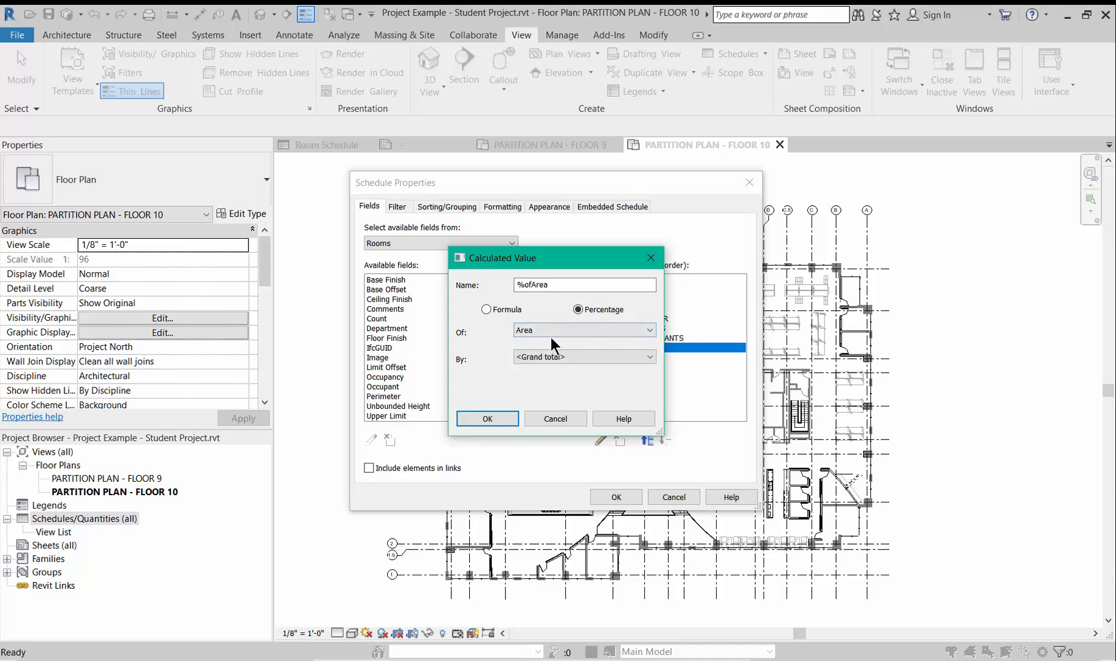
{"action": "left_click", "coordinate": [488, 419]}
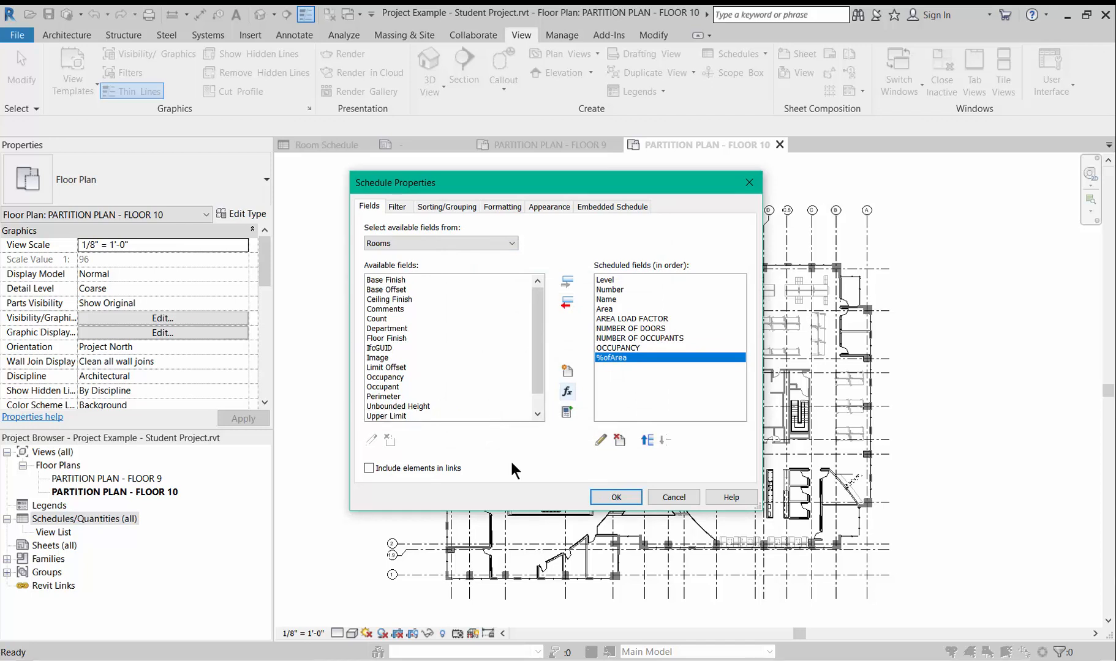
Start a calculated value named OccupantLoad as a formula with the type Area.
{"action": "left_click", "coordinate": [565, 392]}
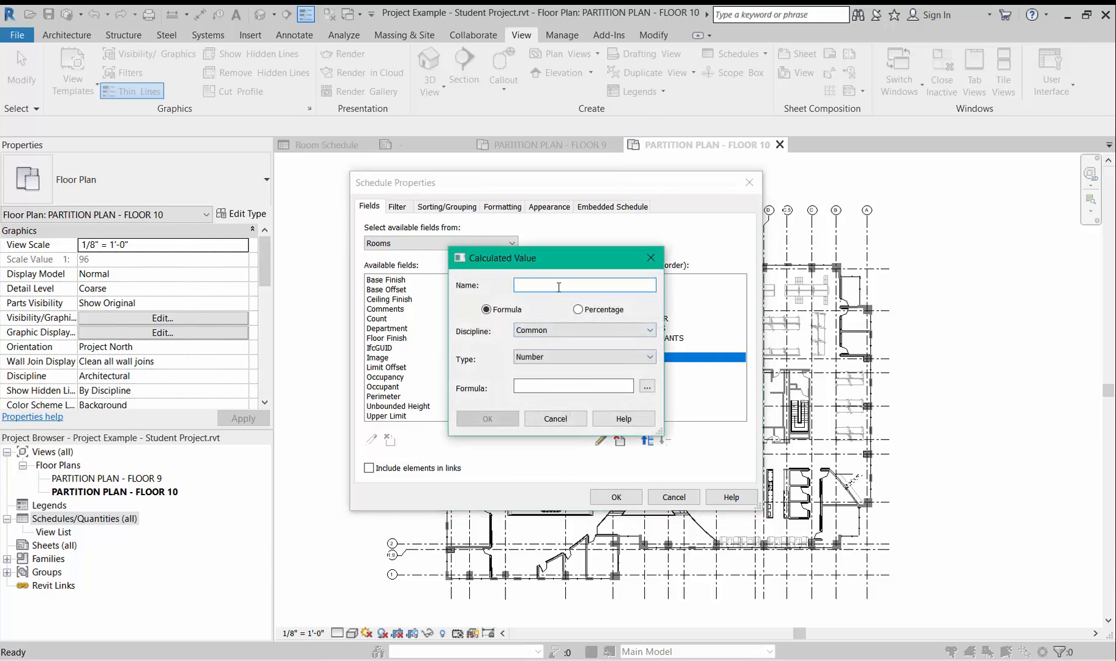
{"action": "type", "text": "Occ"}
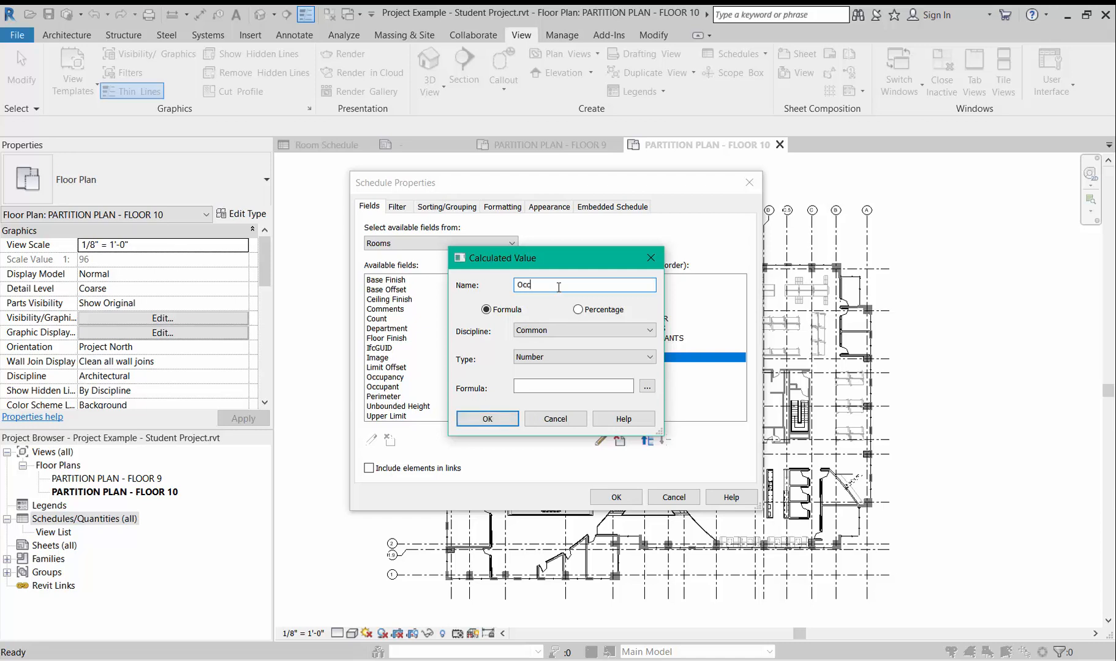
{"action": "type", "text": "upantLoad"}
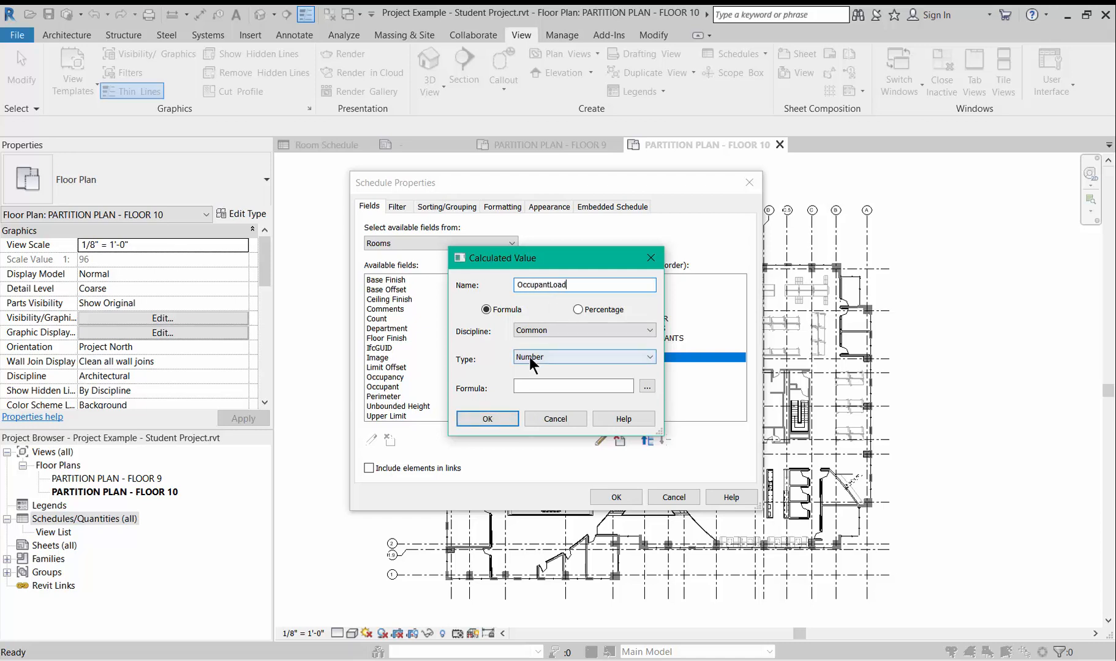
{"action": "left_click", "coordinate": [575, 354]}
{"action": "left_click", "coordinate": [575, 354]}
{"action": "left_click", "coordinate": [575, 354]}
{"action": "left_click", "coordinate": [543, 410]}
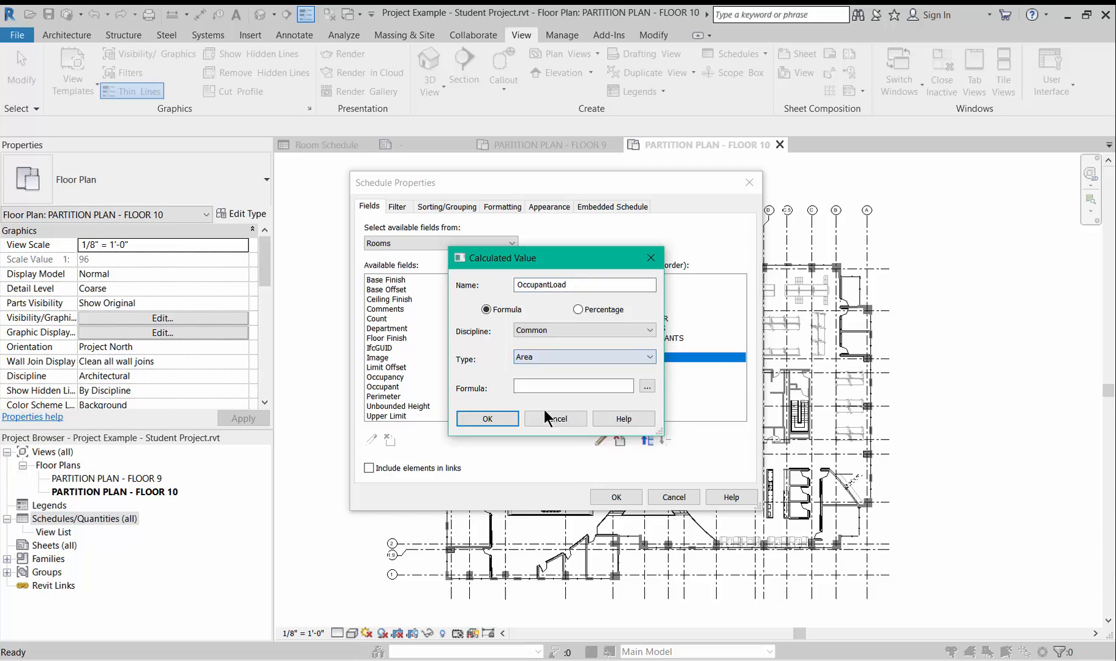
Define the OccupantLoad formula as Area/AREA LOAD FACTOR and add the calculated value to the scheduled fields.
{"action": "left_click", "coordinate": [646, 385]}
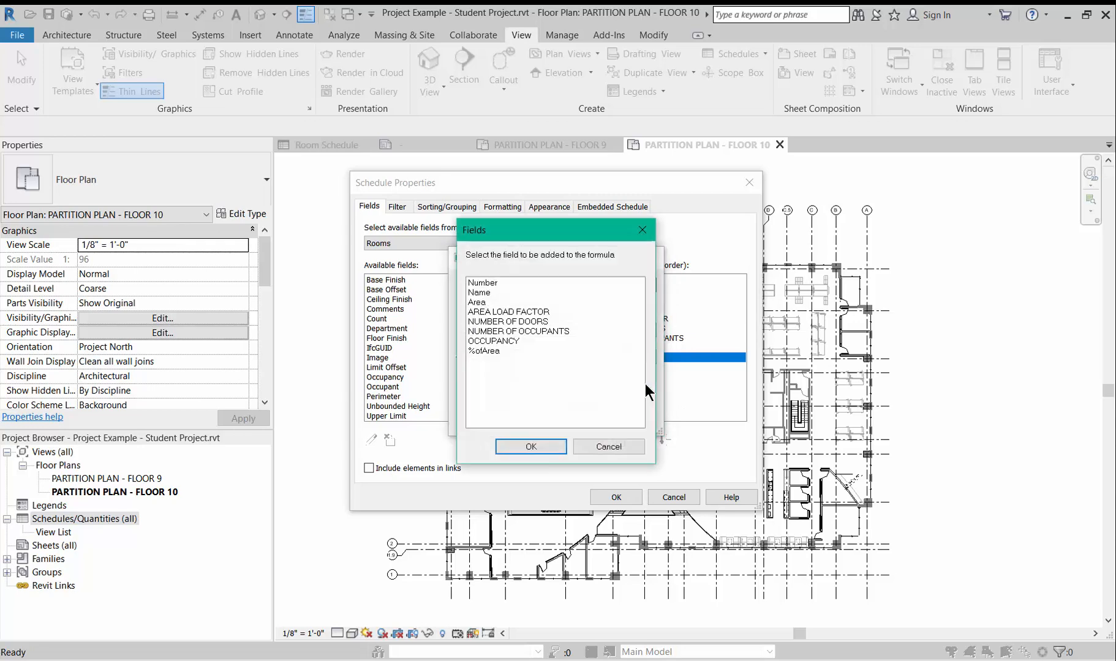
{"action": "left_click", "coordinate": [479, 302]}
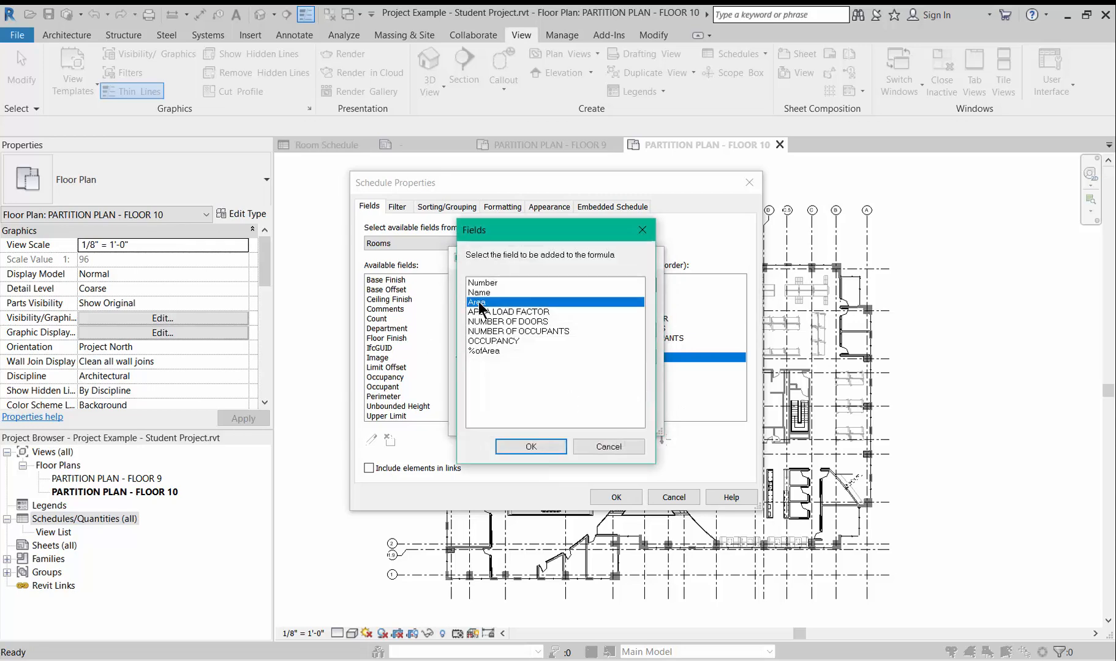
{"action": "left_click", "coordinate": [515, 446]}
{"action": "type", "text": "/"}
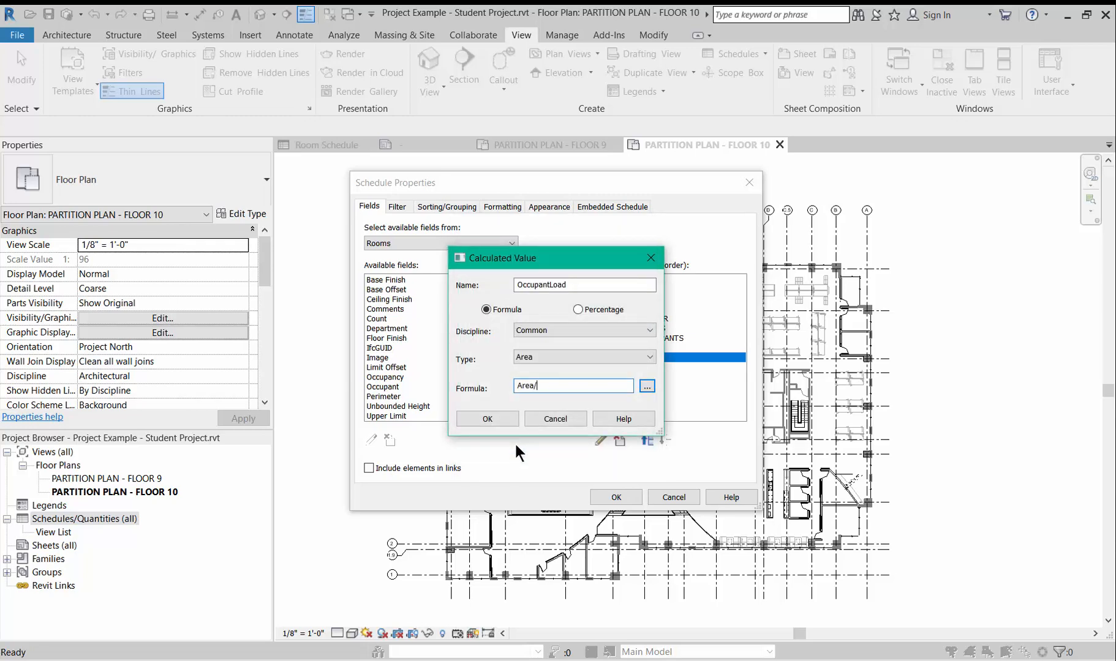
{"action": "left_click", "coordinate": [644, 387]}
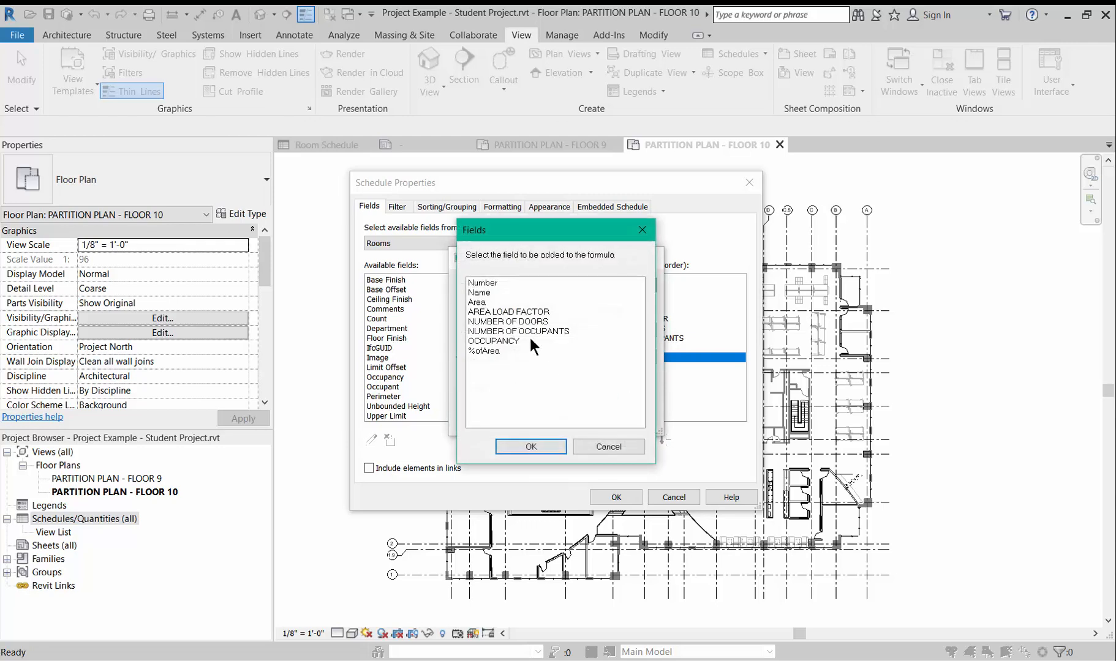
{"action": "left_click", "coordinate": [528, 312]}
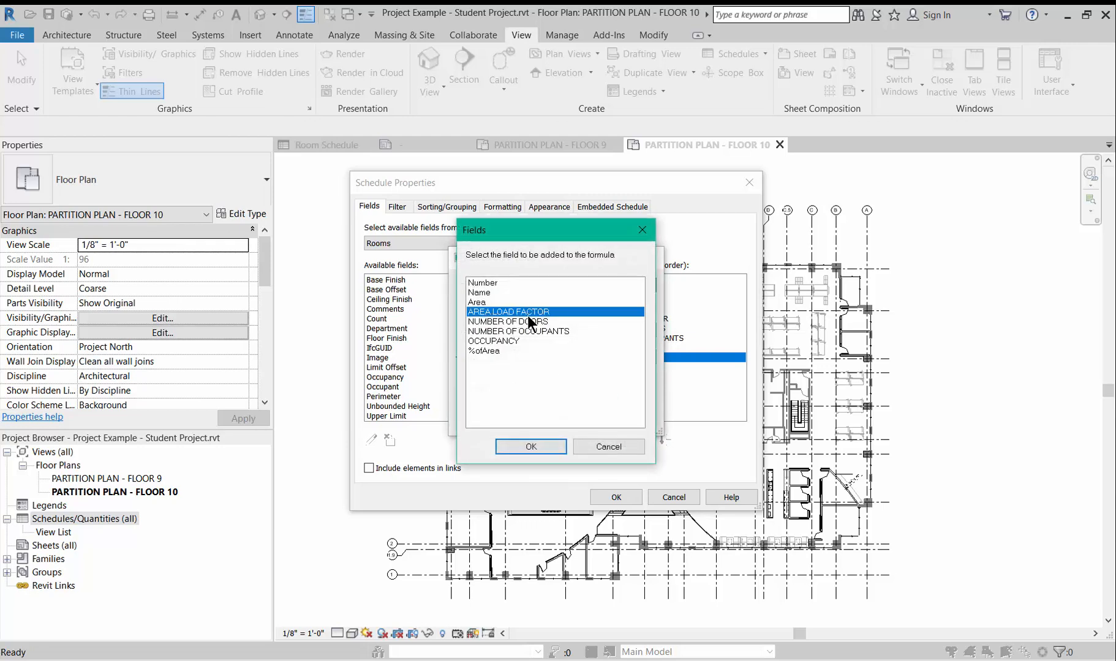
{"action": "left_click", "coordinate": [530, 446]}
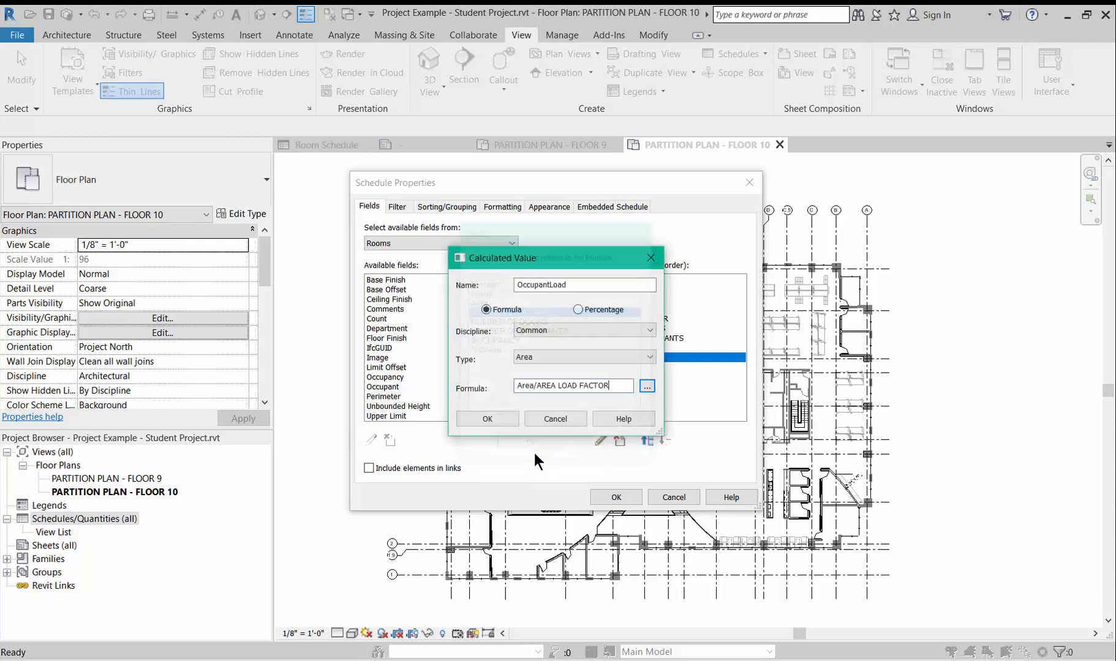
{"action": "left_click", "coordinate": [500, 419]}
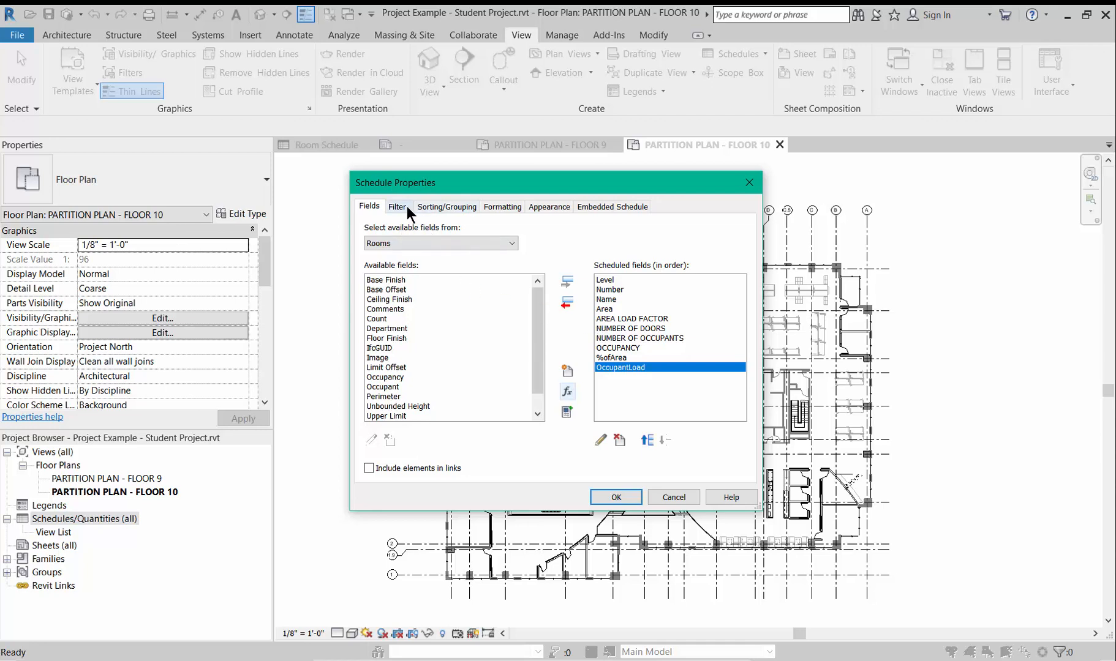
Create the room schedule with elements in links included, sorted ascending by Name, without itemizing every instance.
{"action": "left_click", "coordinate": [368, 467]}
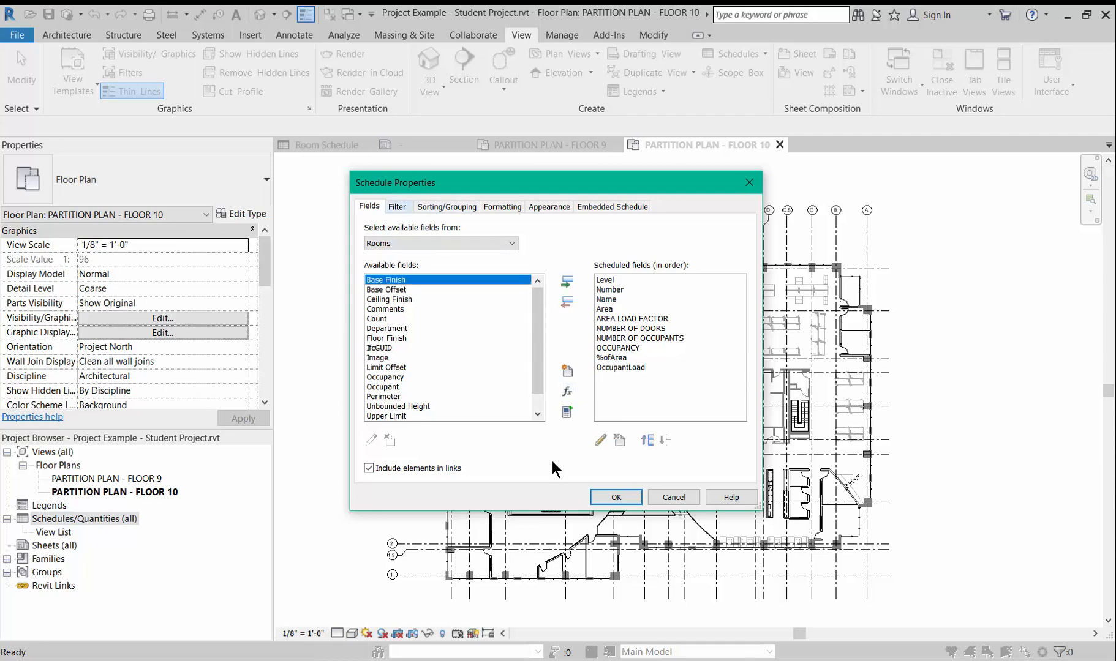
{"action": "left_click", "coordinate": [430, 208]}
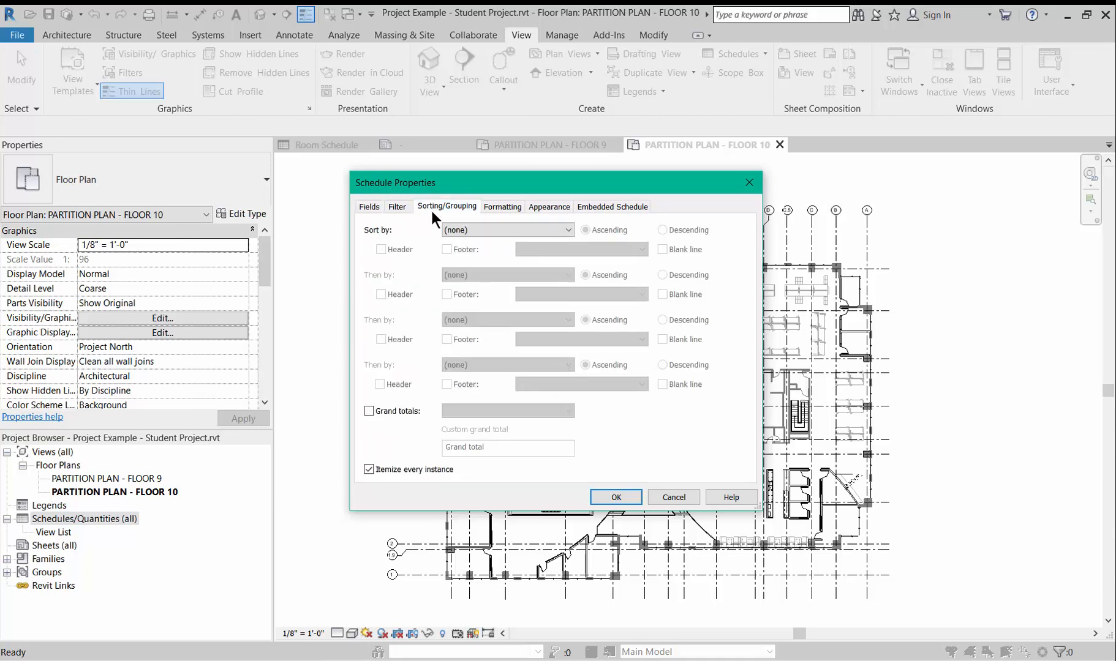
{"action": "left_click", "coordinate": [472, 233]}
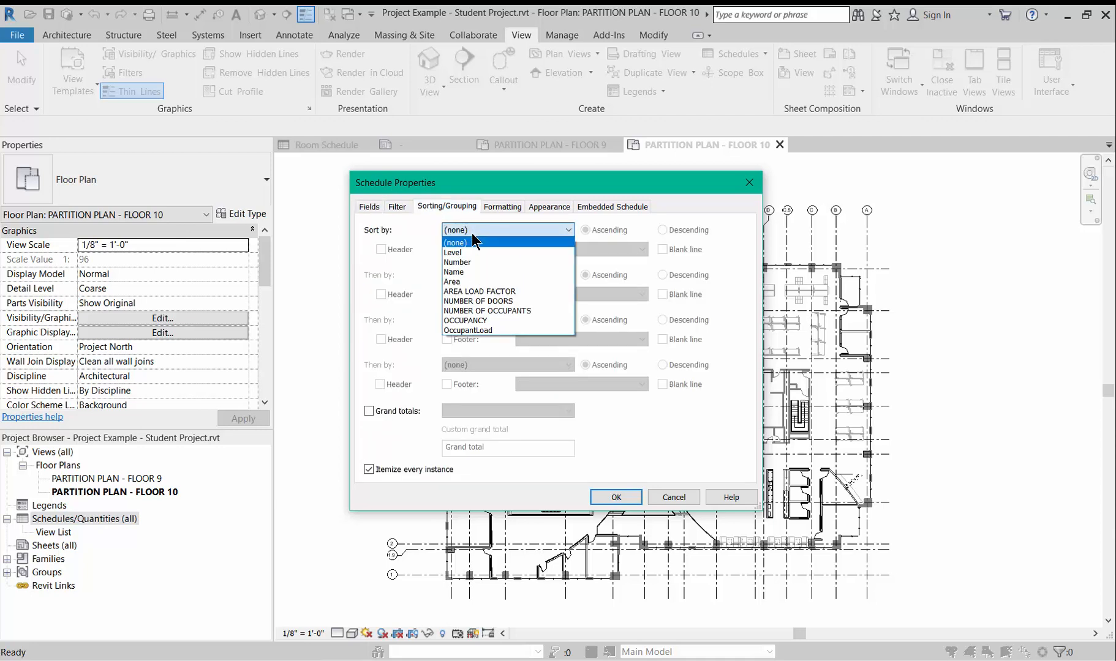
{"action": "left_click", "coordinate": [467, 272]}
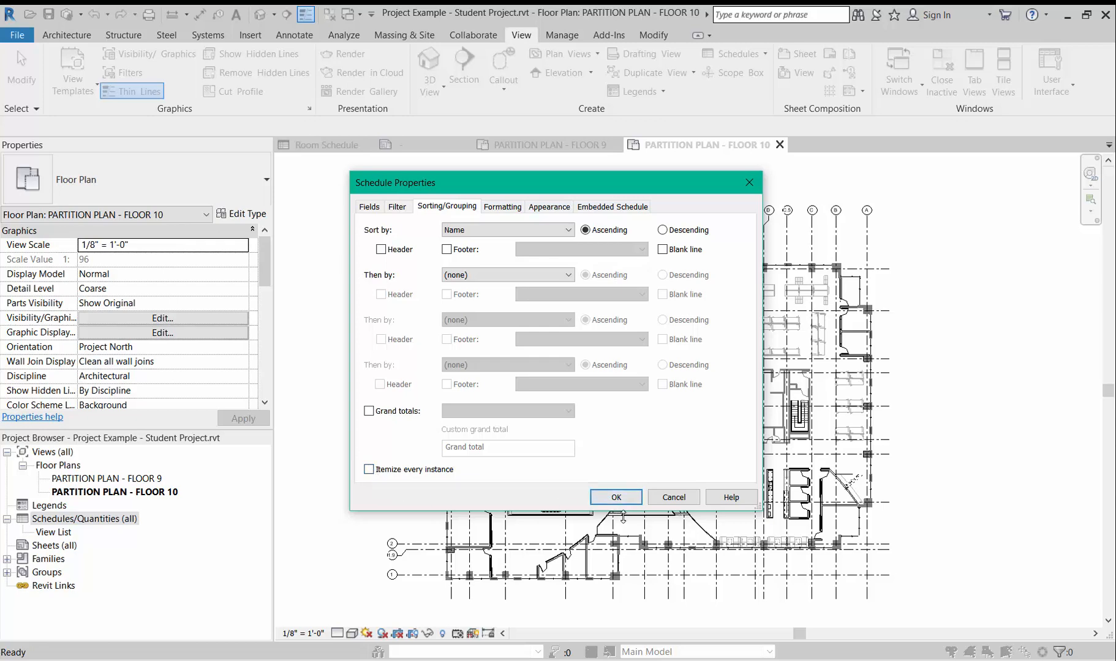
{"action": "left_click", "coordinate": [628, 498]}
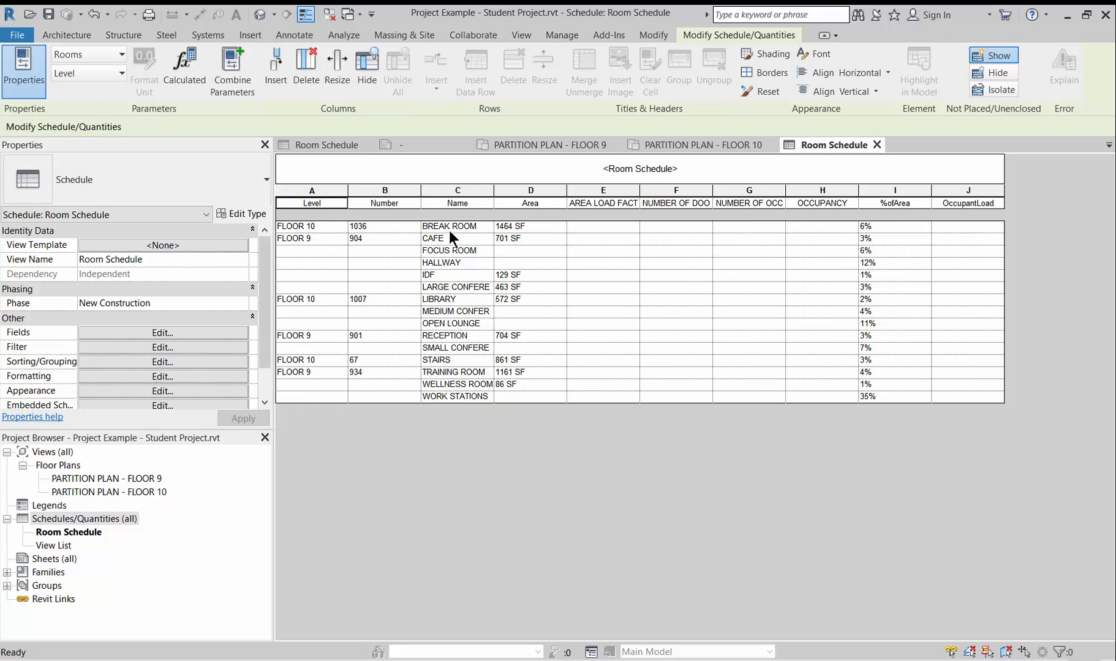
Set the area load factors to 15 for break room, cafe and large conference, 100 for focus room and hallway, and 300 for IDF.
{"action": "left_click", "coordinate": [586, 226]}
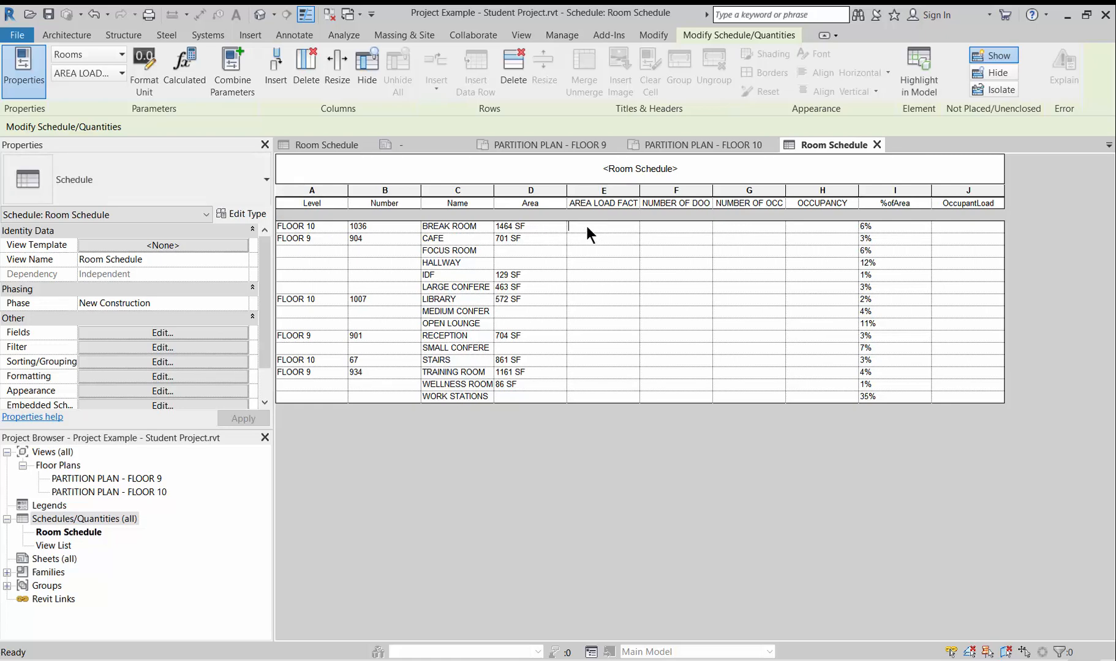
{"action": "type", "text": "15"}
{"action": "key", "text": "Return"}
{"action": "left_click", "coordinate": [584, 252]}
{"action": "type", "text": "100"}
{"action": "left_click", "coordinate": [587, 261]}
{"action": "type", "text": "100"}
{"action": "left_click", "coordinate": [581, 276]}
{"action": "left_click", "coordinate": [575, 285]}
{"action": "type", "text": "15"}
Set the area load factors to 100 for library and reception, and 15 for medium conference and open lounge.
{"action": "left_click", "coordinate": [582, 300]}
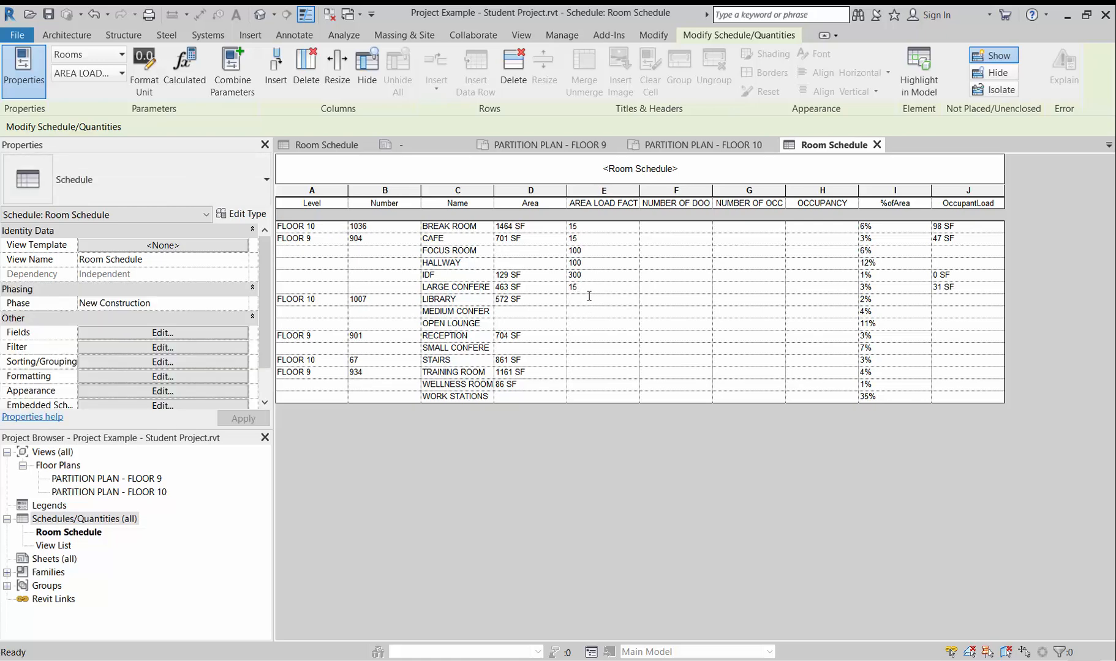
{"action": "type", "text": "100"}
{"action": "left_click", "coordinate": [588, 311]}
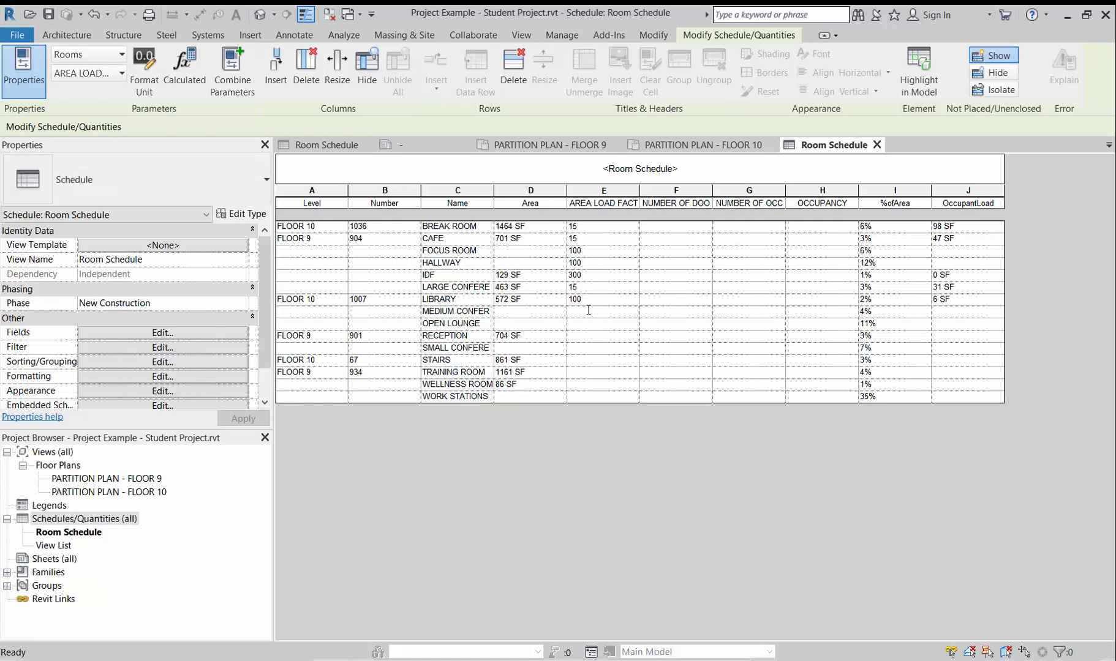
{"action": "type", "text": "15"}
{"action": "left_click", "coordinate": [588, 323]}
{"action": "type", "text": "15"}
{"action": "left_click", "coordinate": [580, 335]}
{"action": "type", "text": "100"}
Set the area load factors to 15 for small conference, 0 for stairs, 20 for training room, and 100 for wellness room and work stations.
{"action": "left_click", "coordinate": [574, 351]}
{"action": "type", "text": "15"}
{"action": "left_click", "coordinate": [575, 362]}
{"action": "type", "text": "0"}
{"action": "left_click", "coordinate": [575, 371]}
{"action": "left_click", "coordinate": [577, 382]}
{"action": "type", "text": "100"}
{"action": "left_click", "coordinate": [578, 397]}
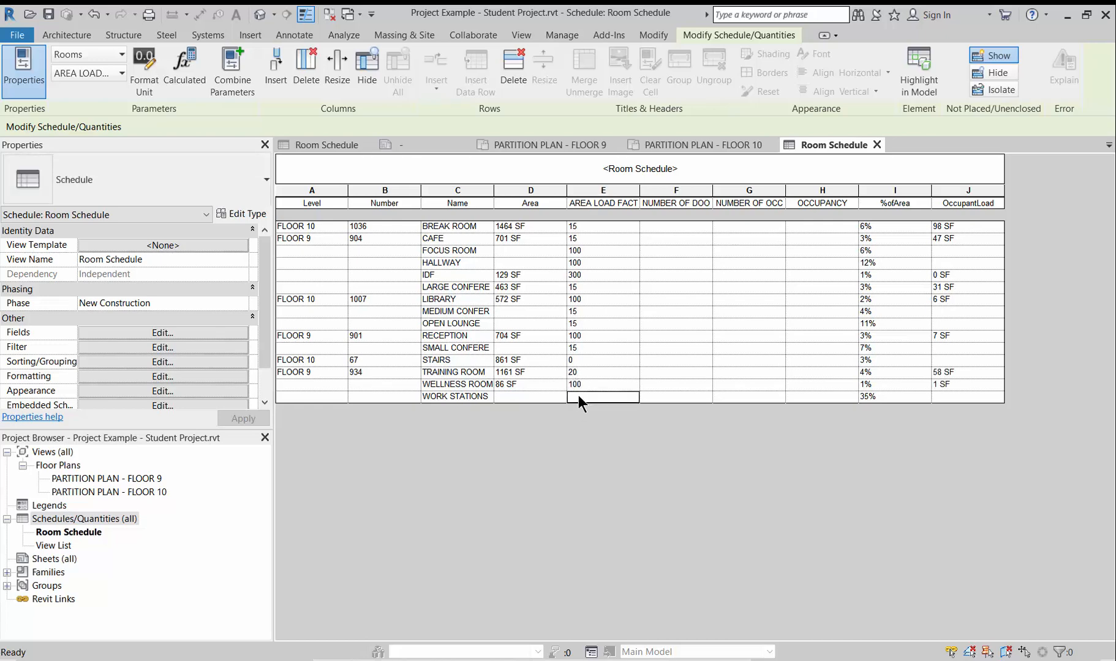
{"action": "type", "text": "100"}
{"action": "left_click", "coordinate": [620, 348]}
Change the room schedule's sorting from Name to Level, in ascending order.
{"action": "left_click", "coordinate": [129, 360]}
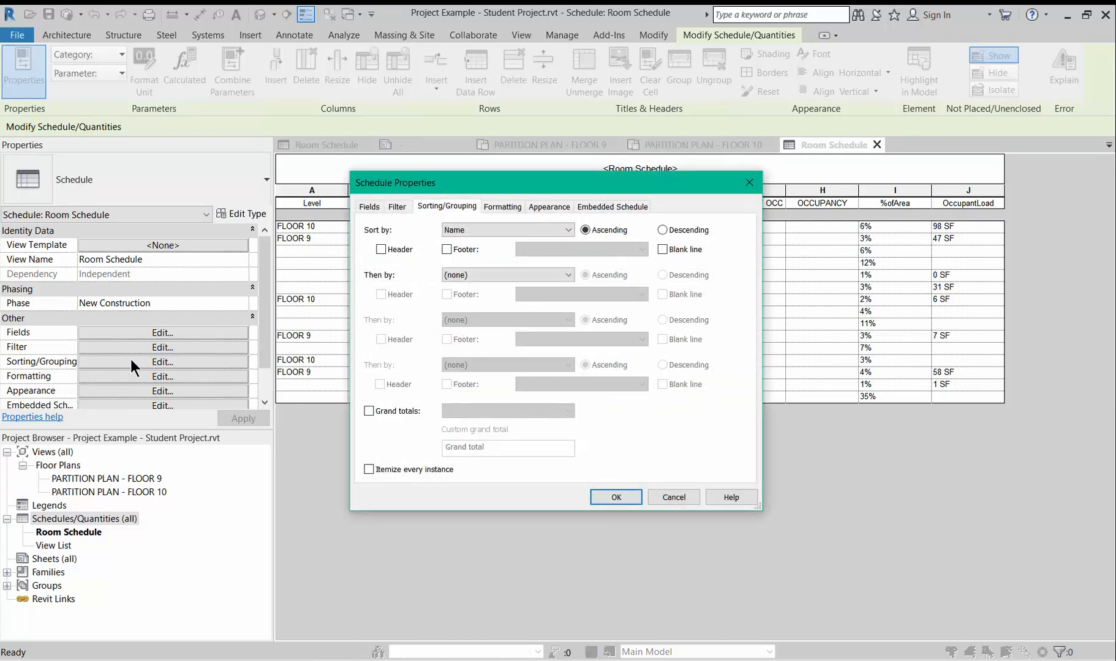
{"action": "left_click", "coordinate": [514, 229]}
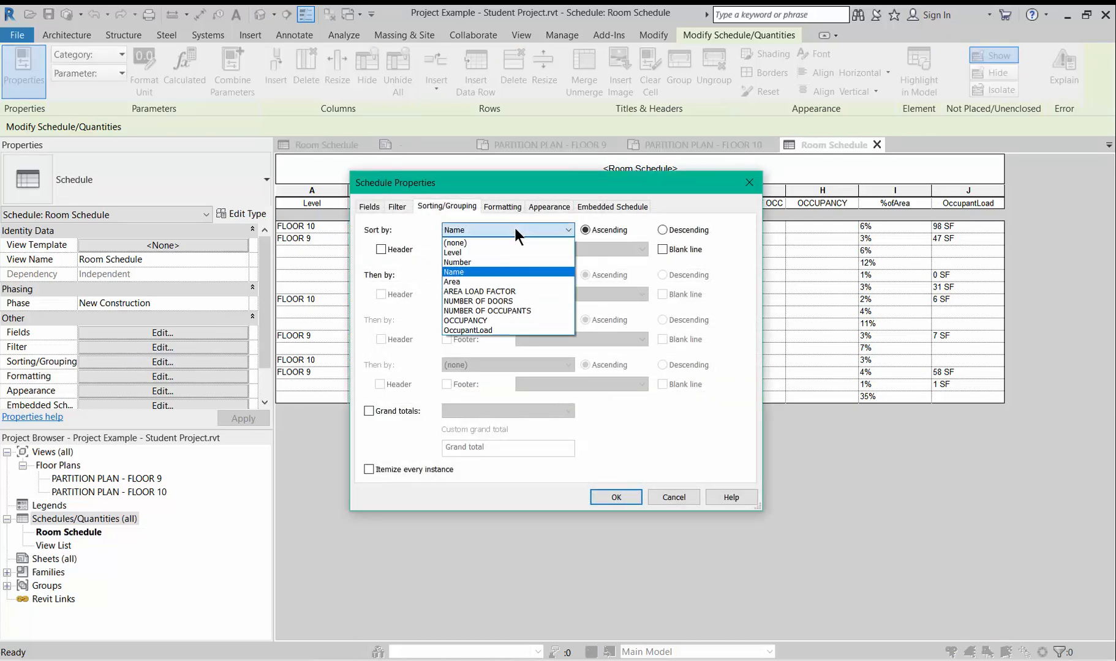
{"action": "left_click", "coordinate": [512, 251]}
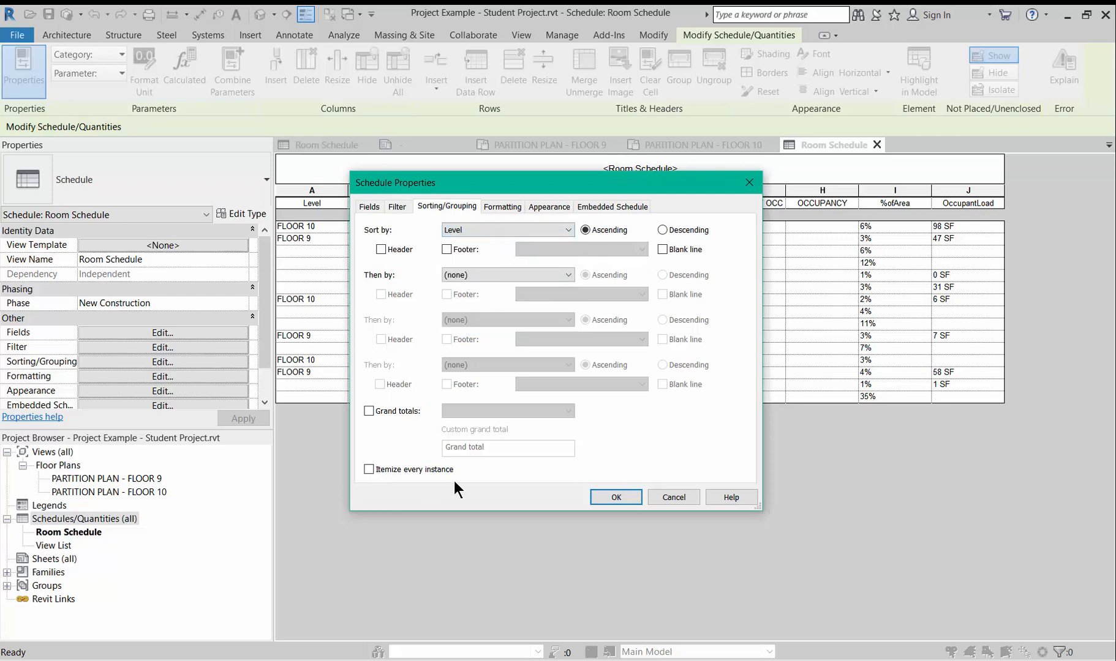
{"action": "left_click", "coordinate": [614, 497]}
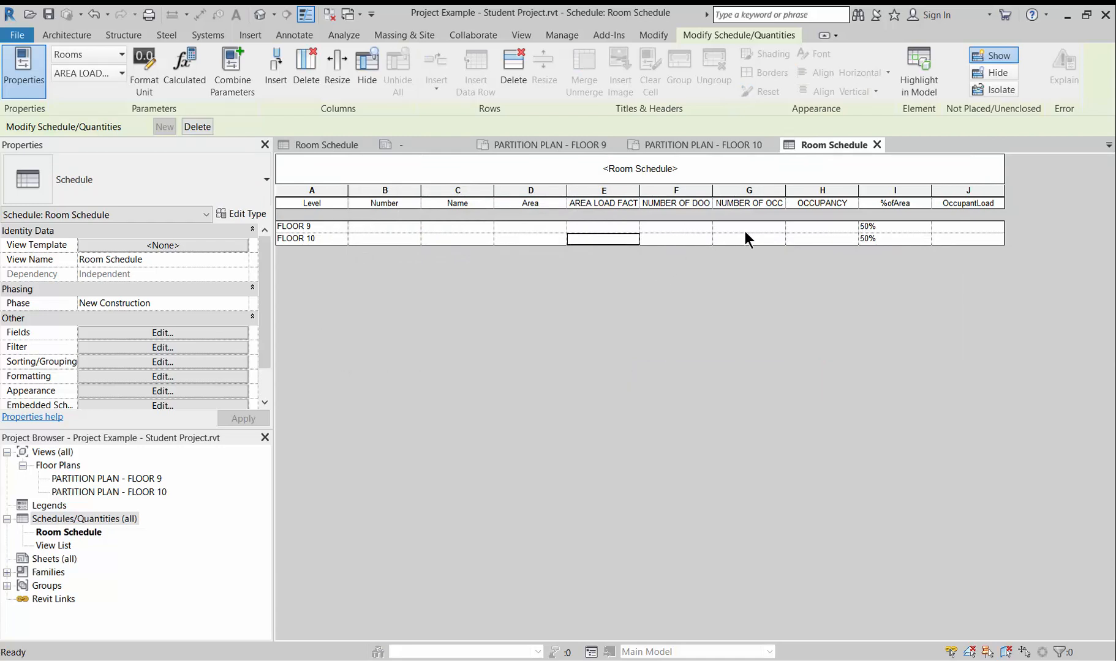
Set the number of doors to 1 for both the FLOOR 9 and FLOOR 10 rows.
{"action": "left_click", "coordinate": [685, 227]}
{"action": "type", "text": "1"}
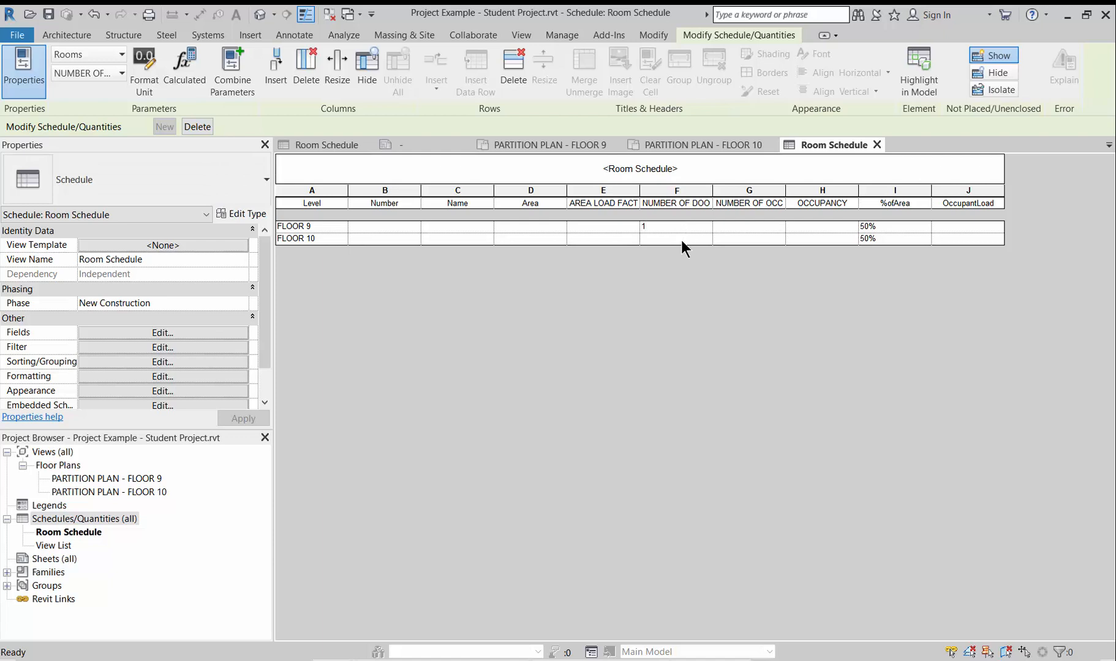
{"action": "left_click", "coordinate": [678, 238]}
{"action": "type", "text": "1"}
Set the occupancy to B for both the FLOOR 9 and FLOOR 10 rows.
{"action": "left_click", "coordinate": [802, 228]}
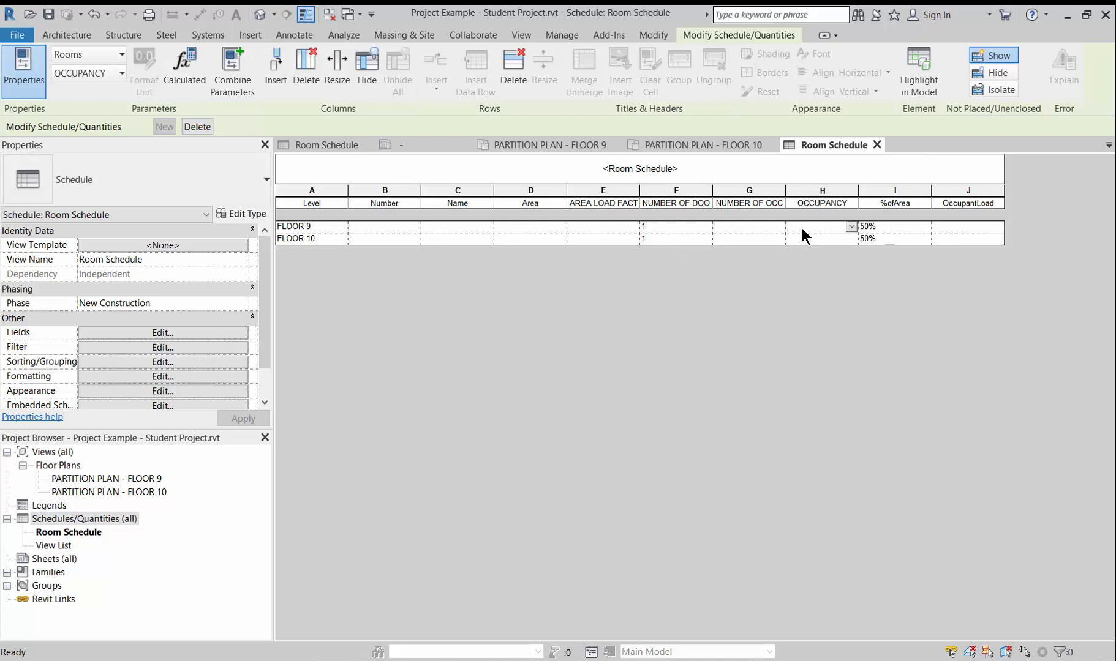
{"action": "type", "text": "B"}
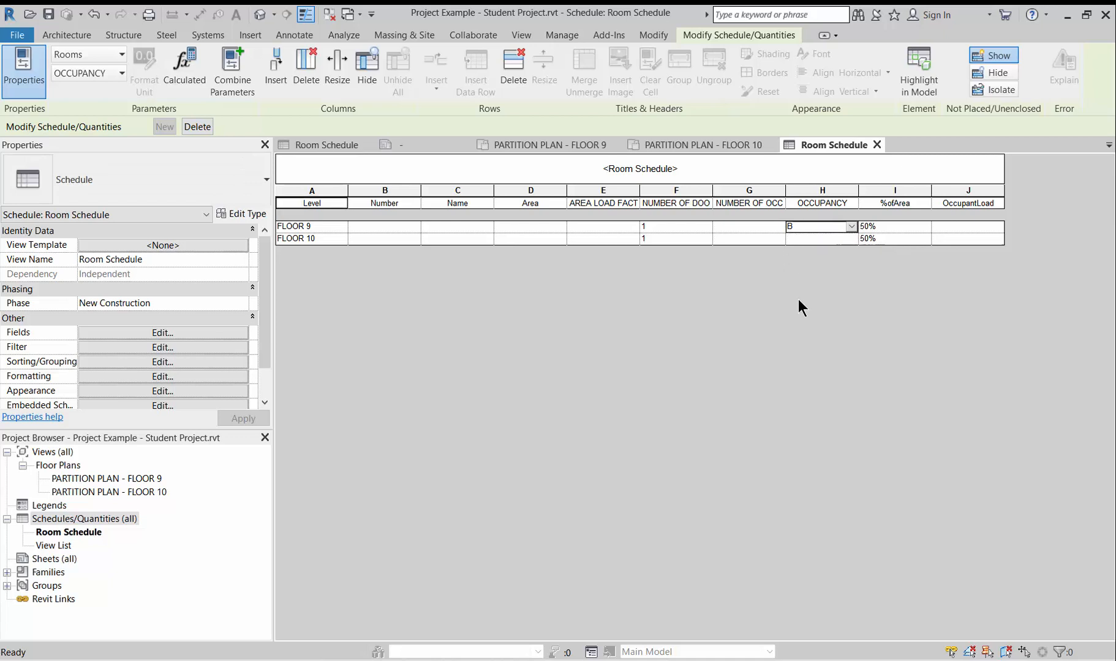
{"action": "left_click", "coordinate": [799, 240]}
{"action": "type", "text": "B"}
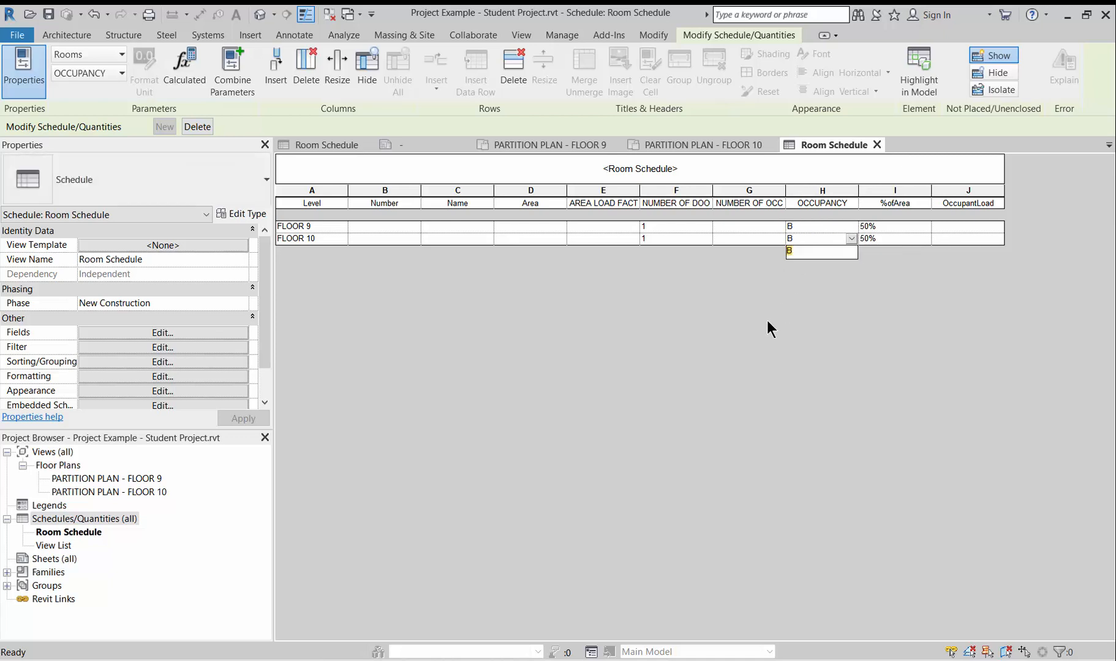
Sort the room schedule by Level and then by Name, both ascending, and itemize every instance.
{"action": "left_click", "coordinate": [702, 339]}
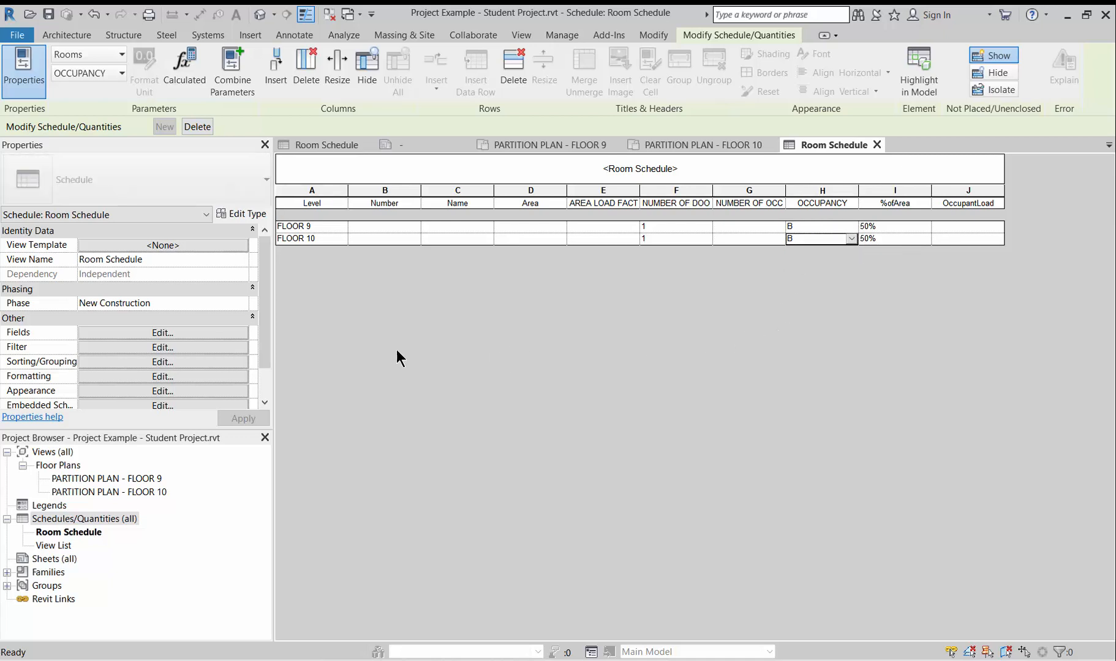
{"action": "left_click", "coordinate": [118, 361]}
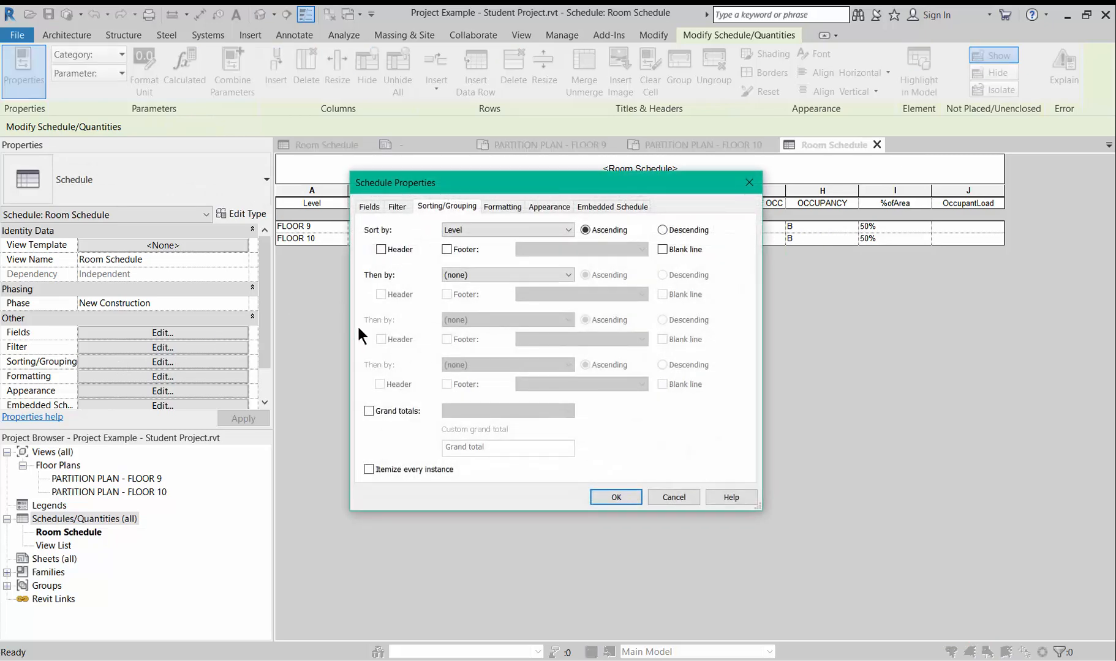
{"action": "left_click", "coordinate": [471, 230]}
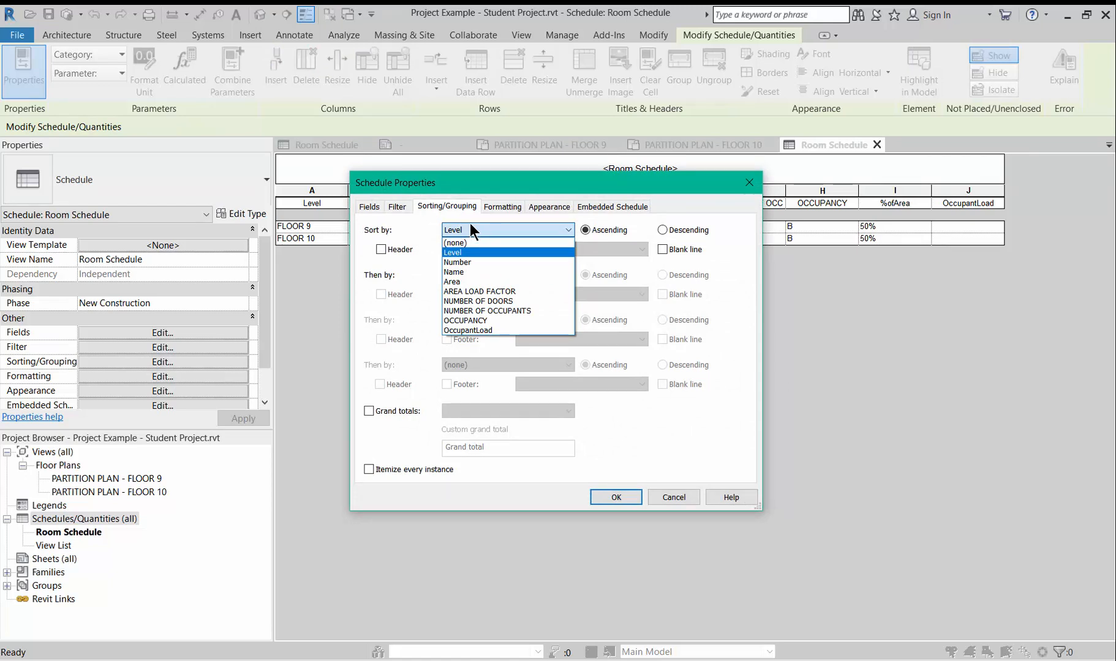
{"action": "left_click", "coordinate": [463, 254]}
{"action": "left_click", "coordinate": [457, 275]}
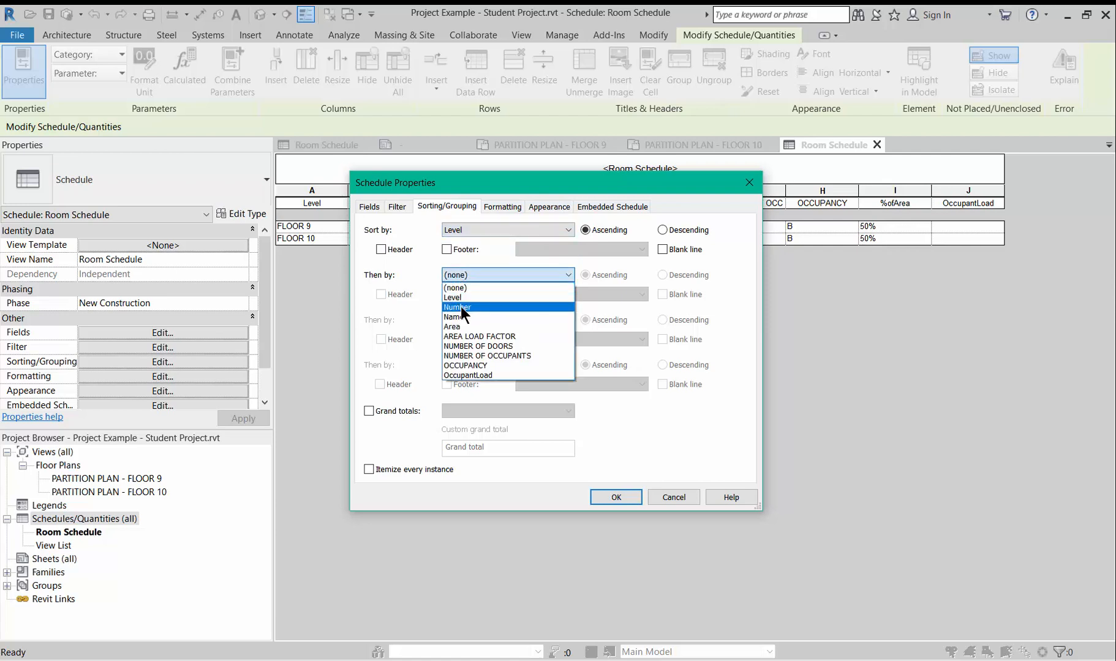
{"action": "left_click", "coordinate": [461, 311]}
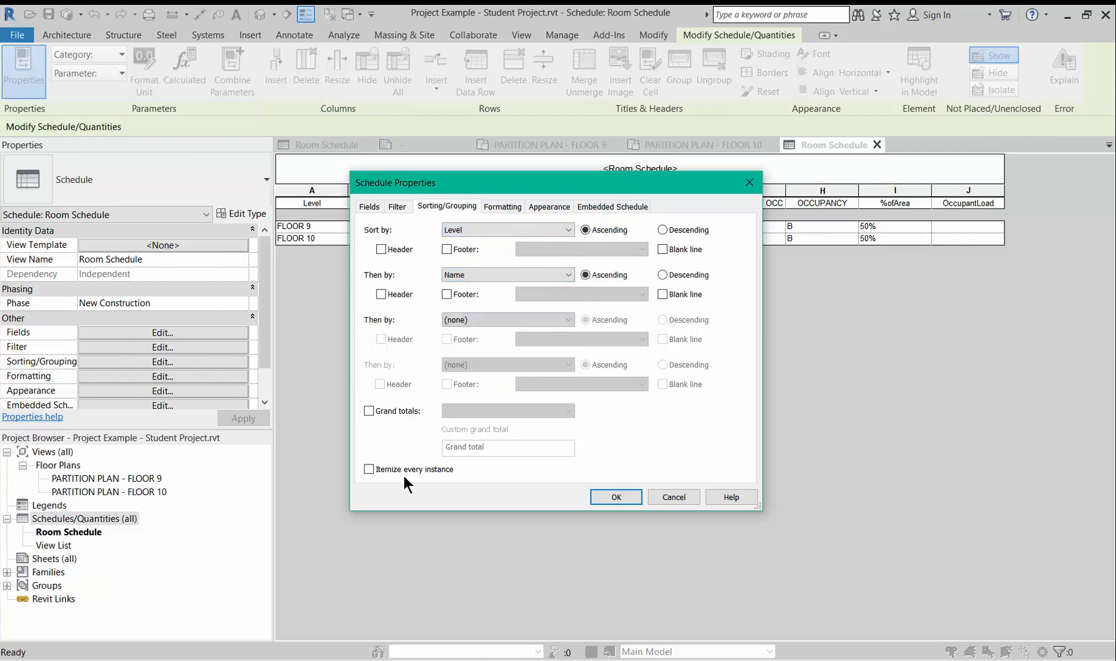
{"action": "left_click", "coordinate": [368, 469]}
{"action": "left_click", "coordinate": [606, 497]}
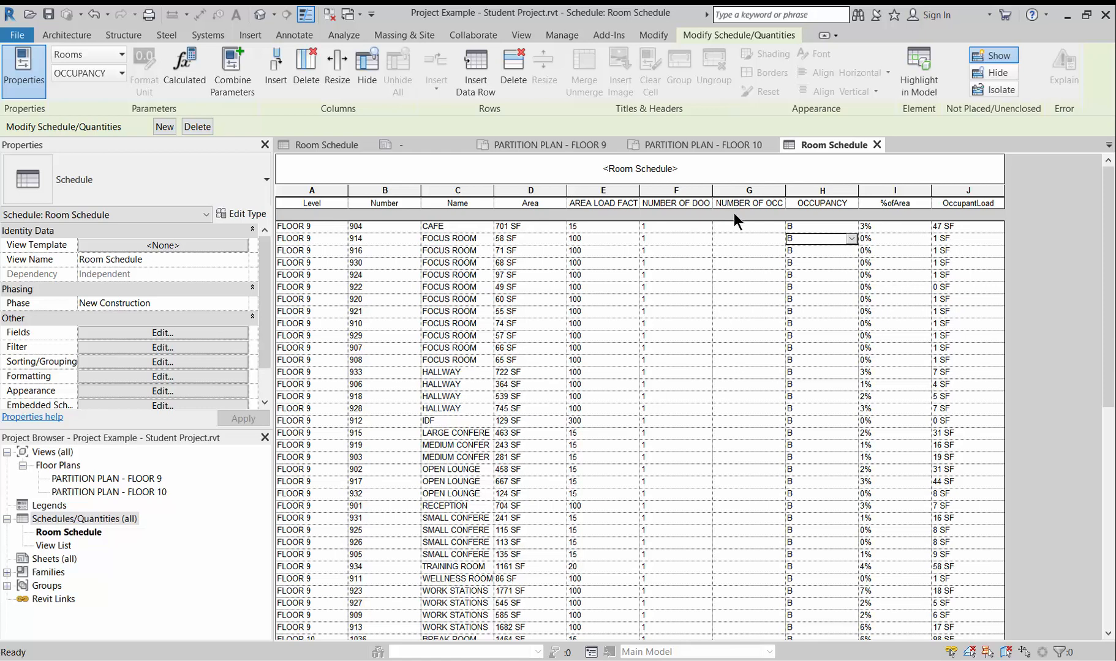
Widen the NUMBER OF OCCUPANTS column and format the OccupantLoad field with 2 decimal places and no unit symbol.
{"action": "left_click_drag", "start_coordinate": [786, 190], "coordinate": [805, 189]}
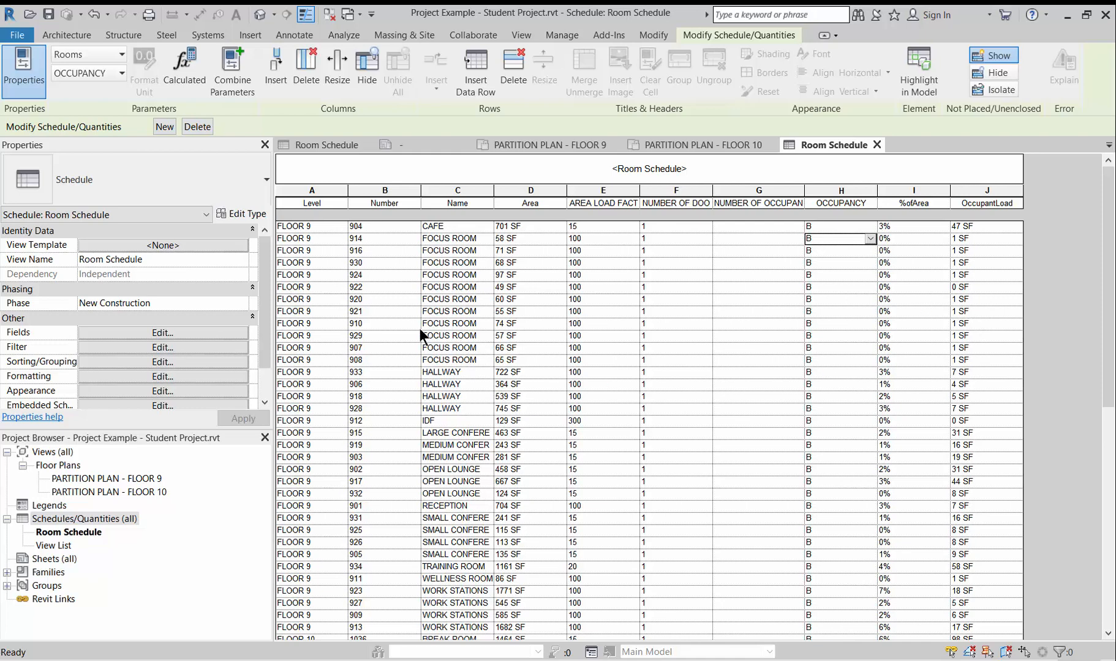
{"action": "left_click", "coordinate": [195, 376]}
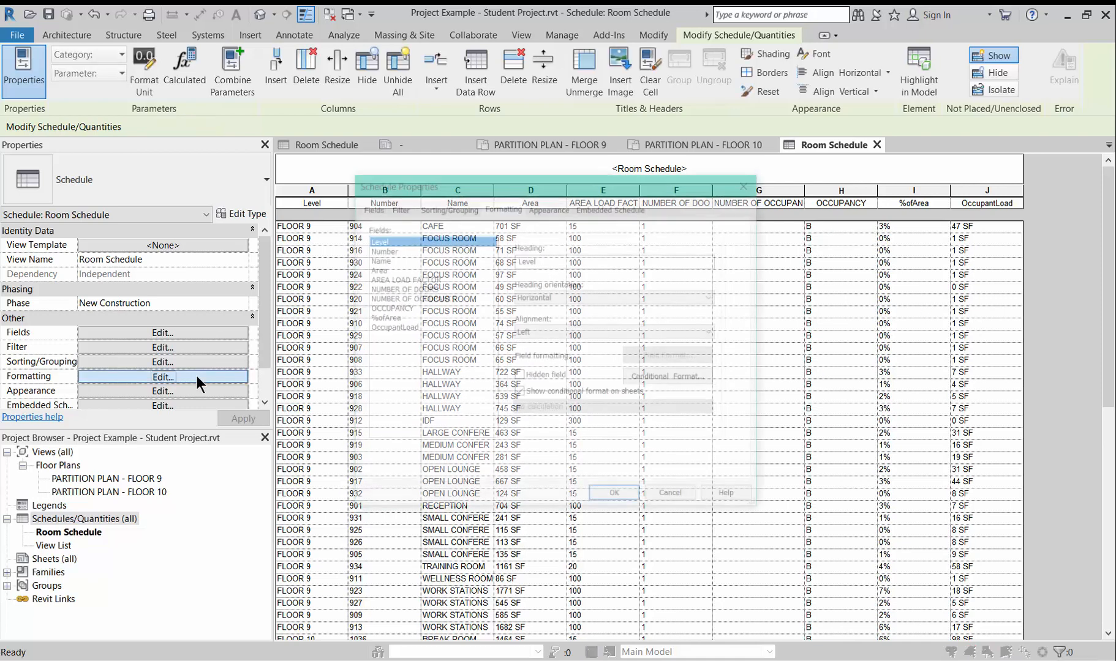
{"action": "left_click", "coordinate": [381, 328]}
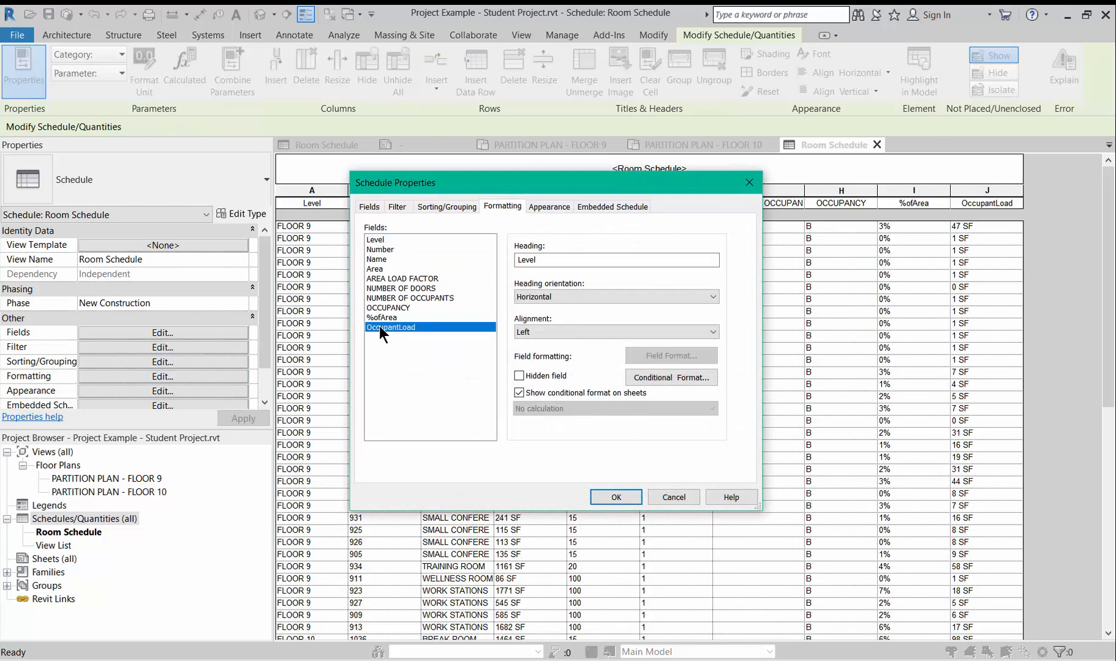
{"action": "left_click", "coordinate": [639, 356]}
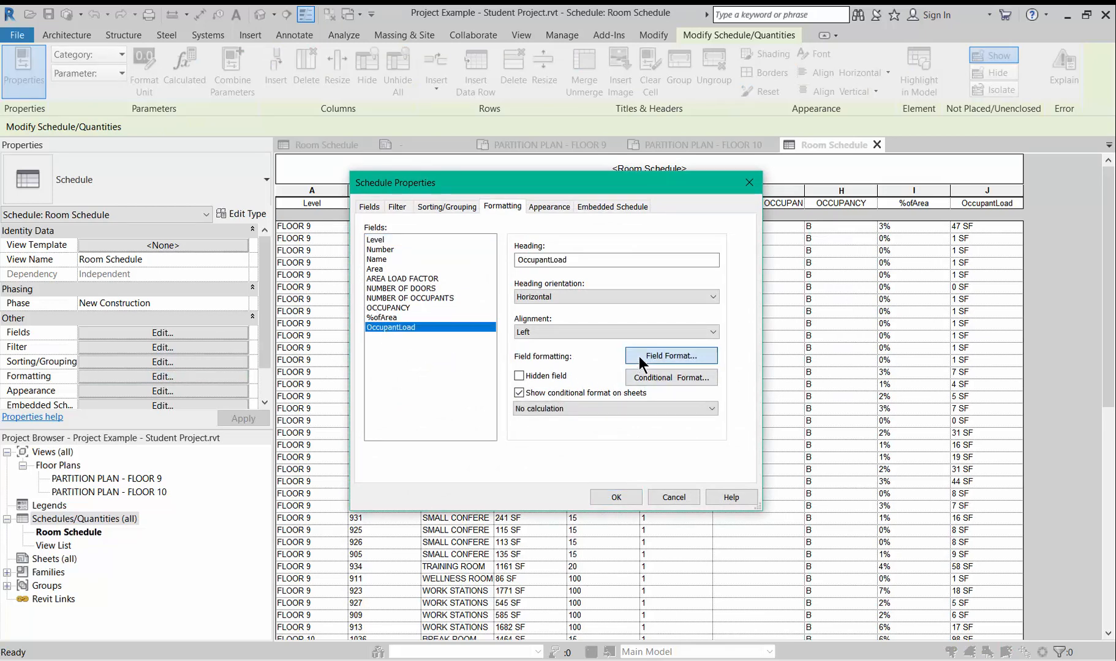
{"action": "left_click", "coordinate": [525, 243]}
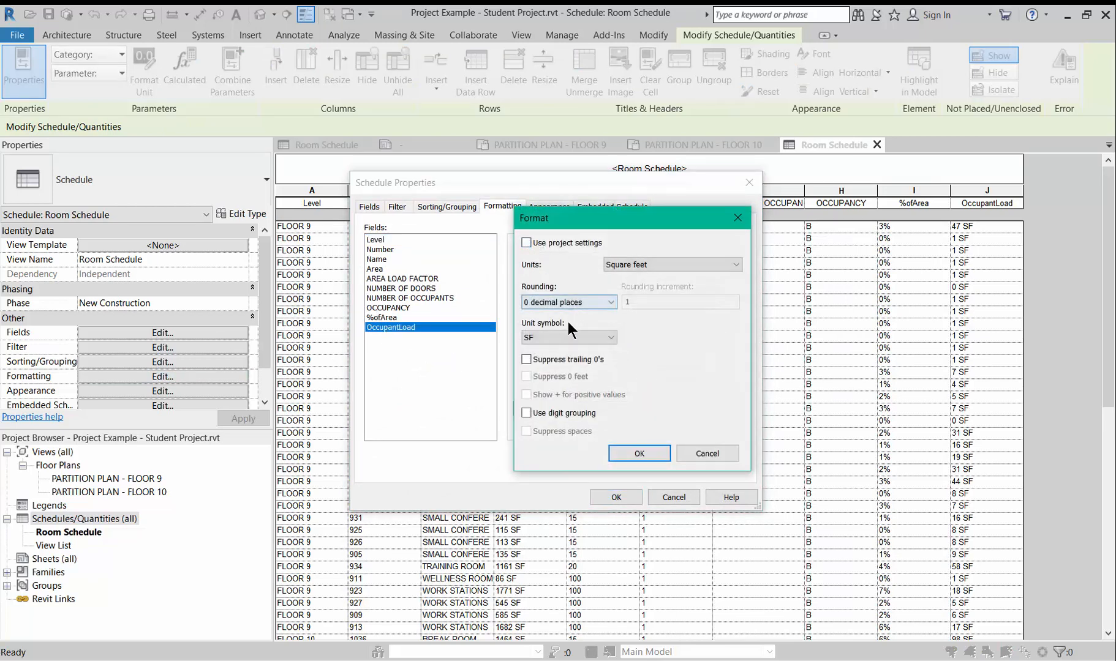
{"action": "left_click", "coordinate": [542, 339]}
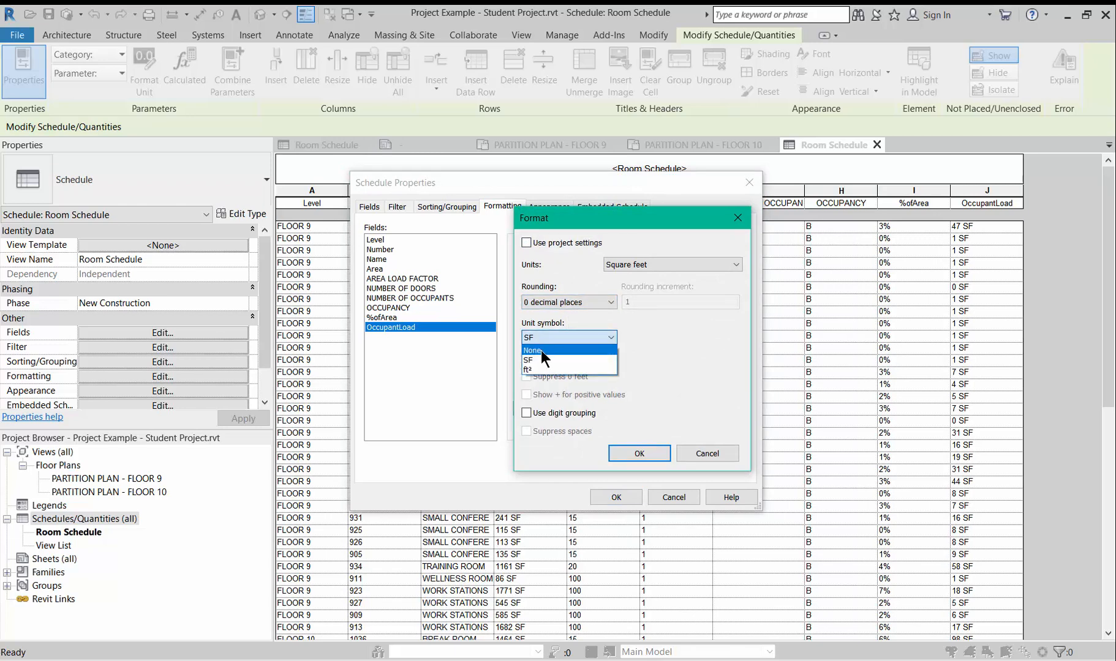
{"action": "left_click", "coordinate": [543, 347]}
{"action": "left_click", "coordinate": [553, 306]}
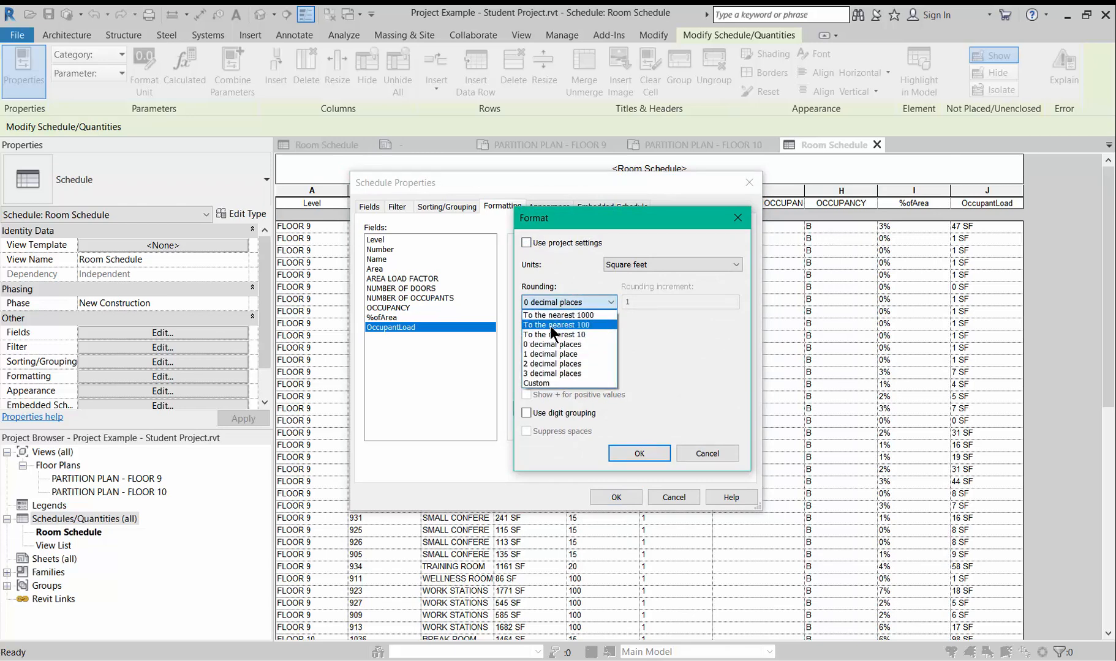
{"action": "left_click", "coordinate": [545, 360]}
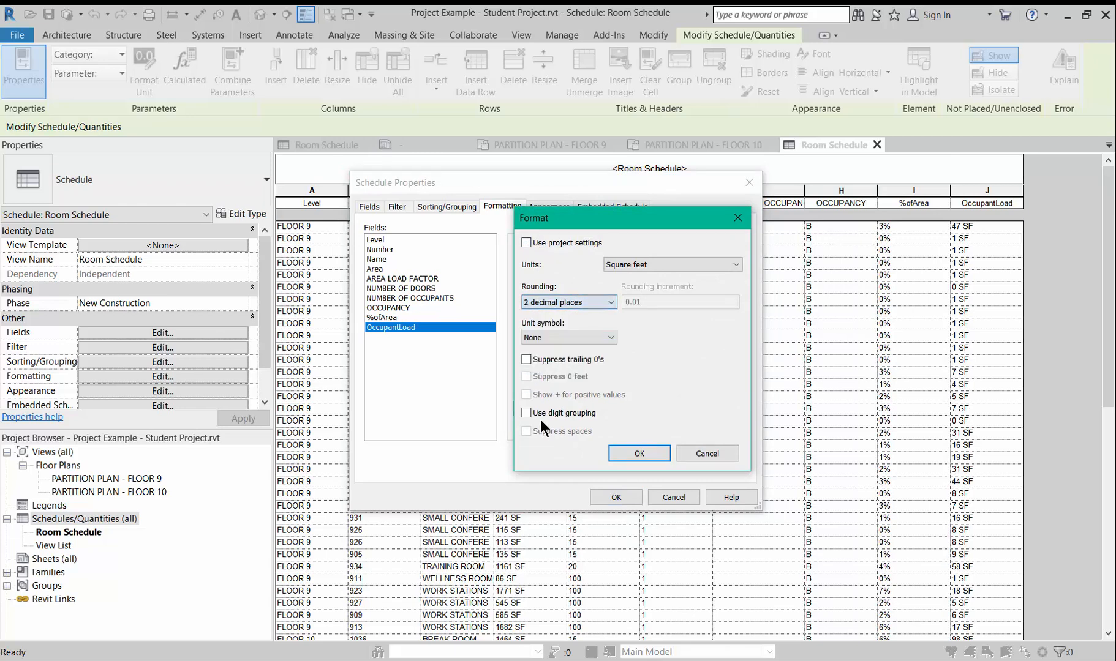
{"action": "left_click", "coordinate": [641, 453]}
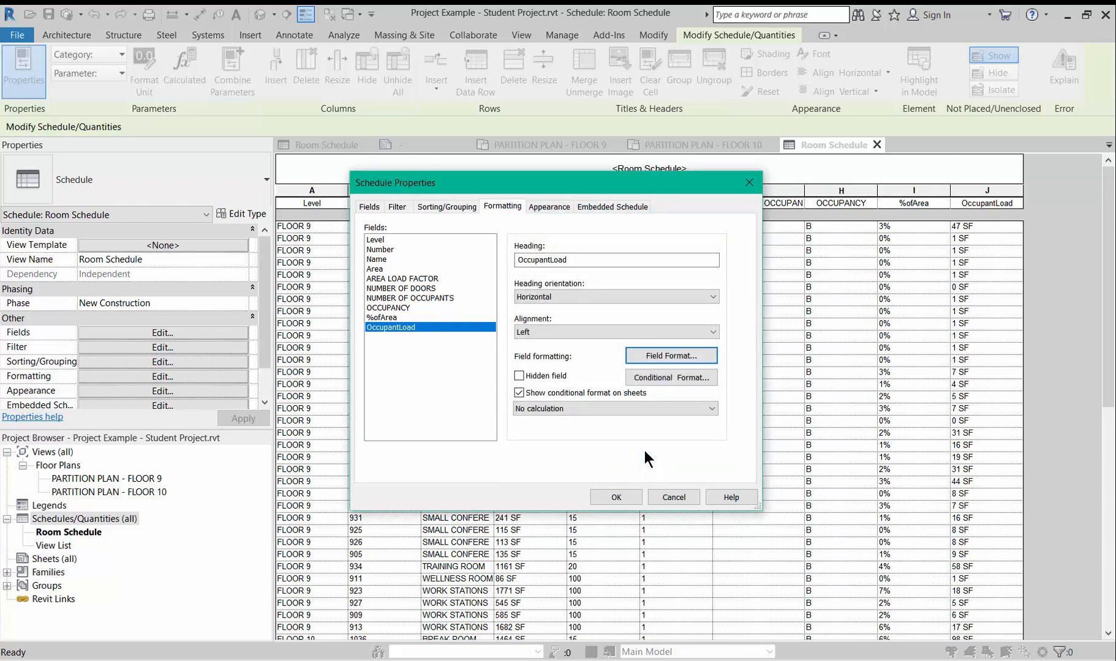
{"action": "left_click", "coordinate": [620, 499]}
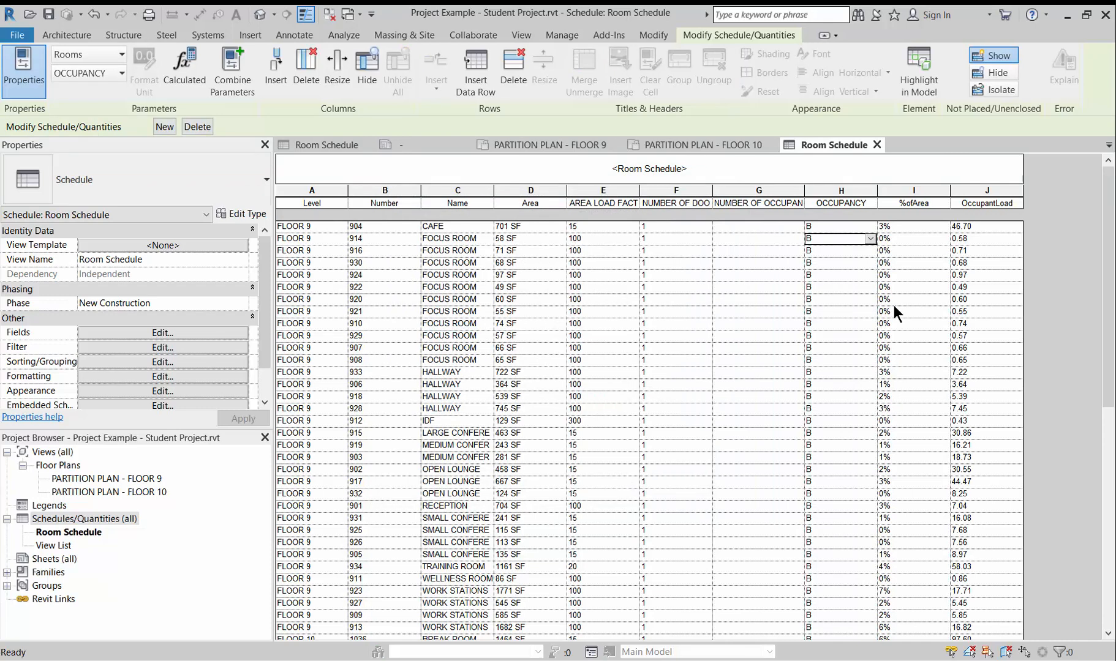
Set the number of occupants to 47 for the FLOOR 9 cafe and to 1 for every FLOOR 9 focus room.
{"action": "left_click", "coordinate": [746, 226]}
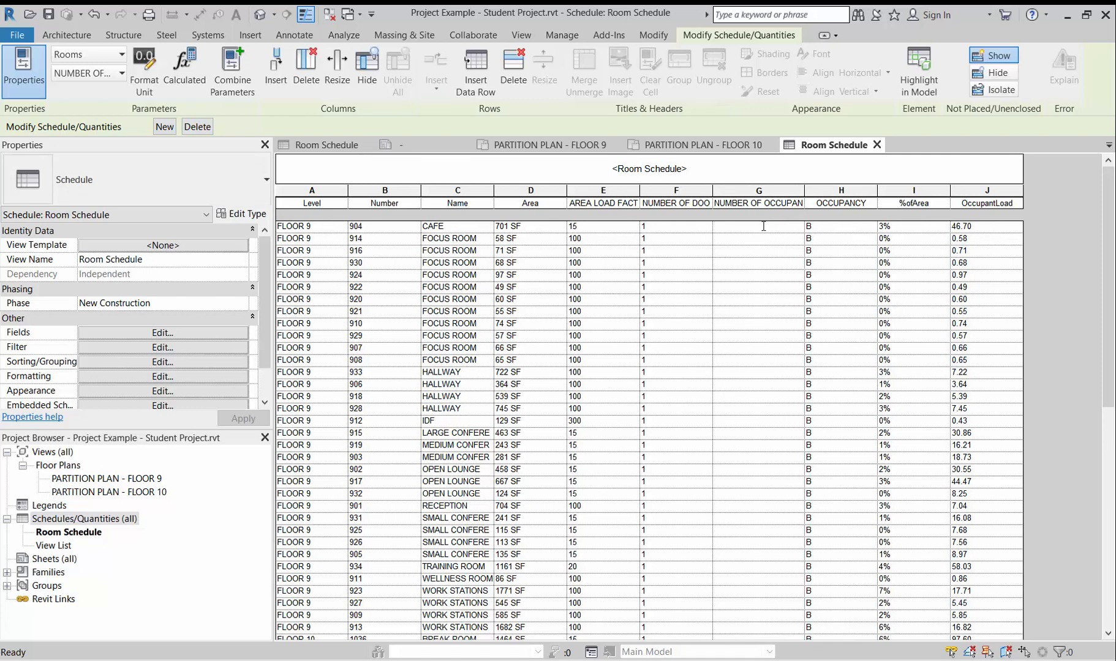
{"action": "type", "text": "47"}
{"action": "key", "text": "Return"}
{"action": "type", "text": "1"}
{"action": "key", "text": "Return"}
{"action": "type", "text": "1"}
{"action": "key", "text": "Return"}
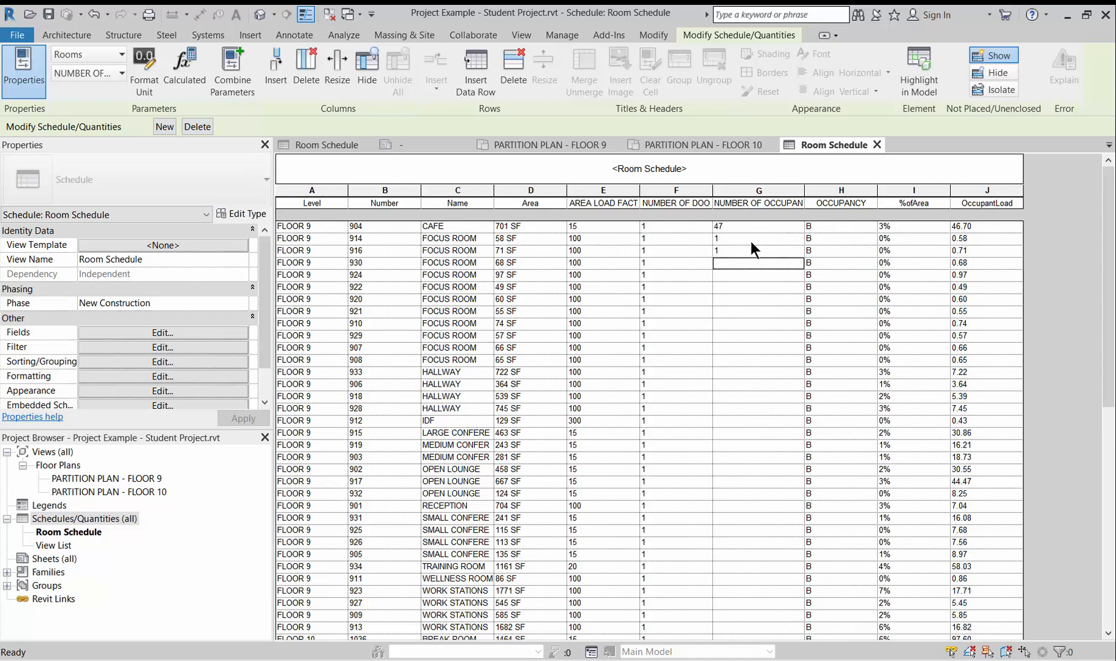
{"action": "type", "text": "1"}
{"action": "key", "text": "Return"}
{"action": "type", "text": "1"}
{"action": "key", "text": "Return"}
{"action": "type", "text": "1"}
{"action": "key", "text": "Return"}
{"action": "type", "text": "1"}
{"action": "key", "text": "Return"}
{"action": "type", "text": "1"}
{"action": "key", "text": "Return"}
{"action": "type", "text": "1"}
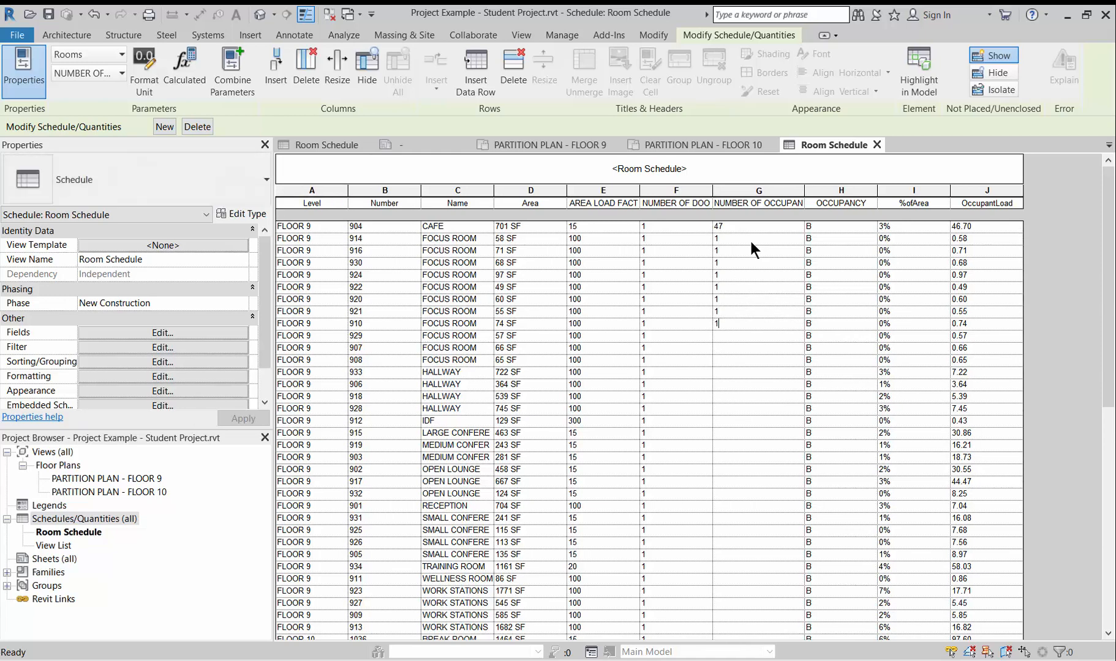
{"action": "key", "text": "Return"}
{"action": "type", "text": "1"}
{"action": "key", "text": "Return"}
{"action": "type", "text": "1"}
{"action": "key", "text": "Return"}
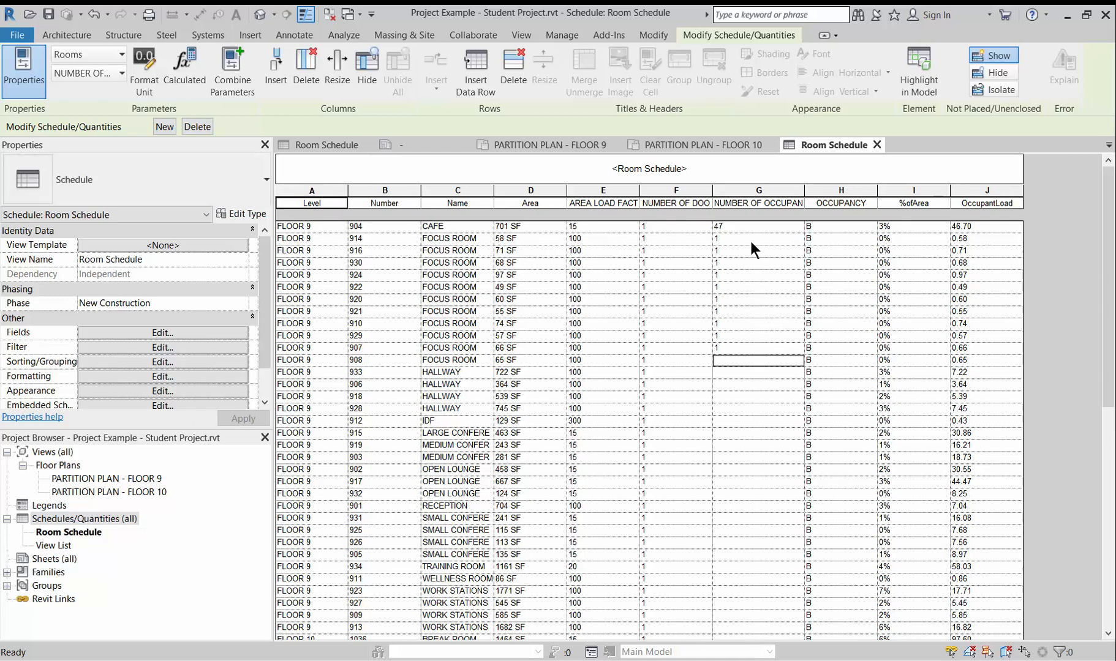
{"action": "type", "text": "1"}
{"action": "key", "text": "Return"}
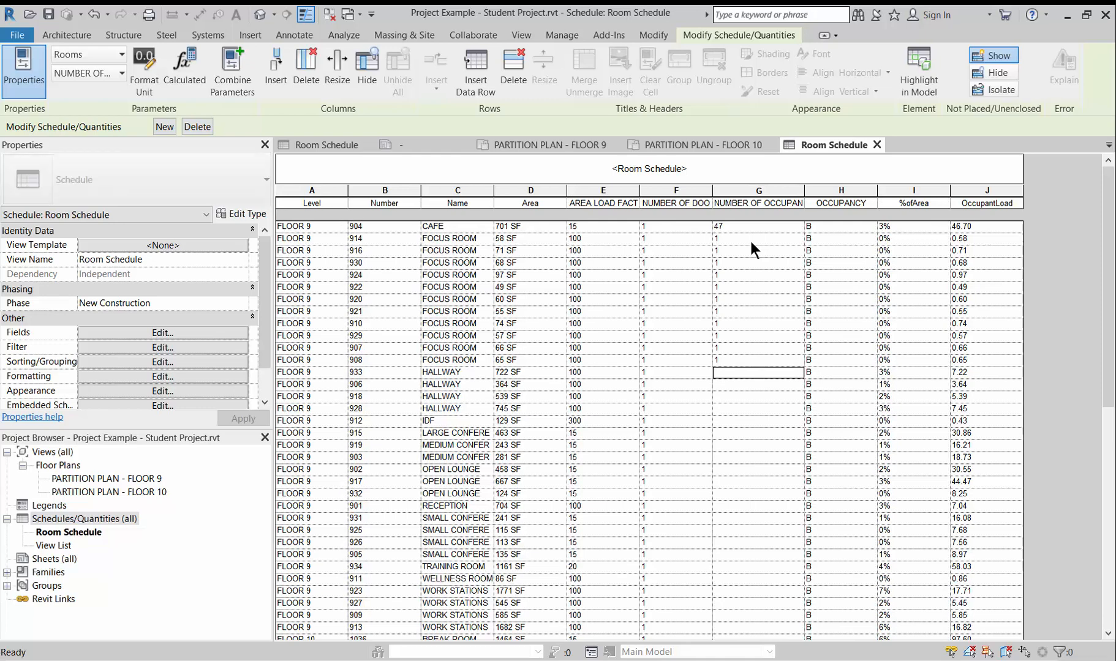
Set the number of occupants to 8, 4, 6 and 8 for hallways 933, 906, 918 and 928, and to 1 for IDF 912.
{"action": "type", "text": "8"}
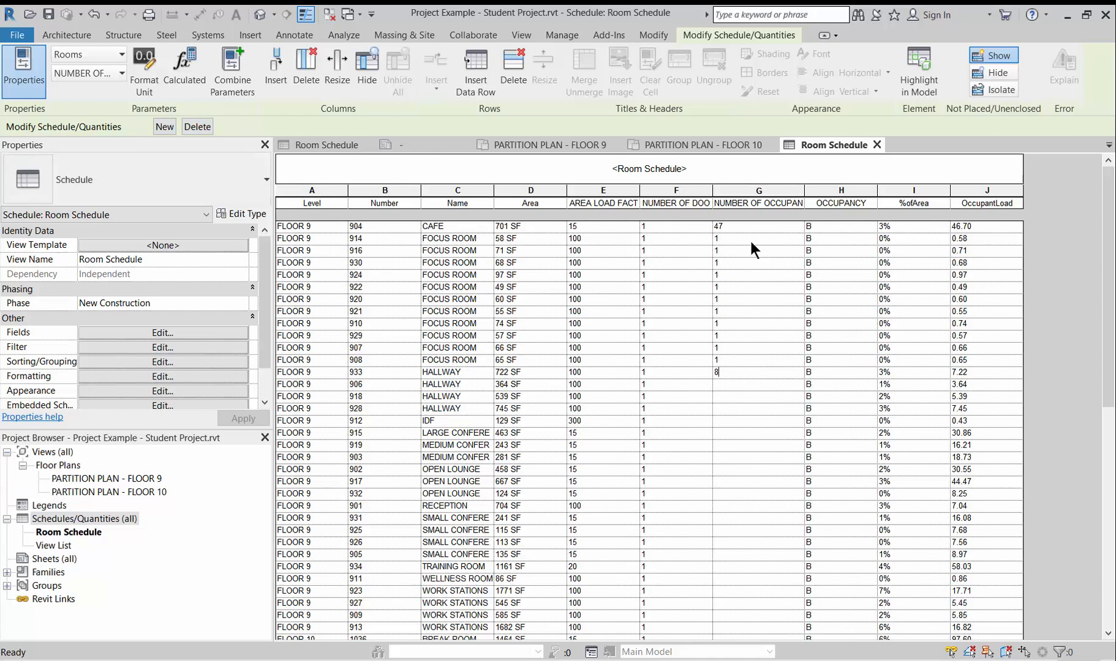
{"action": "key", "text": "Return"}
{"action": "type", "text": "4"}
{"action": "key", "text": "Return"}
{"action": "type", "text": "6"}
{"action": "key", "text": "Return"}
{"action": "type", "text": "8"}
{"action": "key", "text": "Return"}
{"action": "type", "text": "1"}
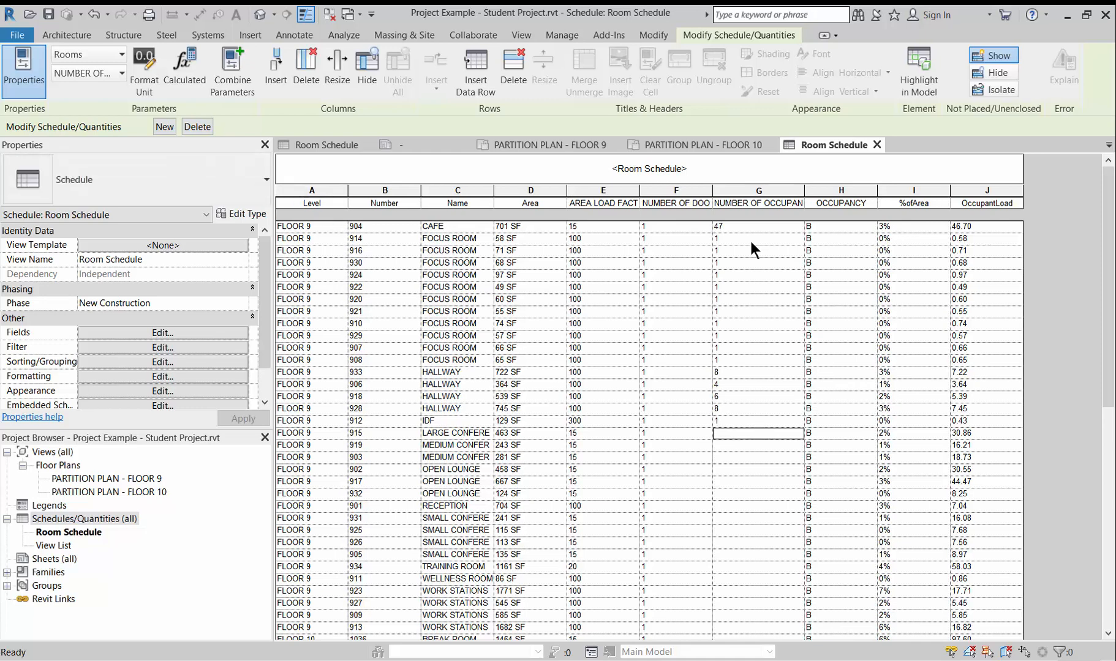
Set the number of doors to 2 and the occupancy to A-3 for open lounge 1004 on FLOOR 10.
{"action": "scroll", "coordinate": [433, 438], "scroll_direction": "down", "scroll_amount": 10}
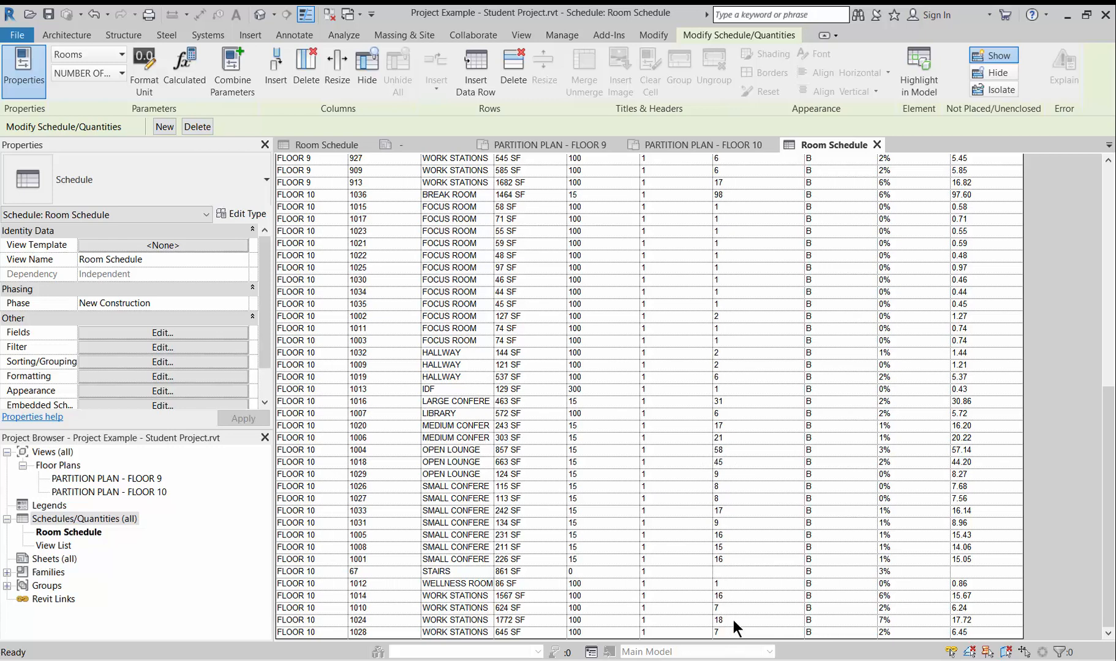
{"action": "left_click", "coordinate": [728, 450]}
{"action": "left_click", "coordinate": [649, 450]}
{"action": "left_click_drag", "start_coordinate": [694, 447], "coordinate": [599, 456]}
{"action": "type", "text": "2"}
{"action": "left_click", "coordinate": [823, 449]}
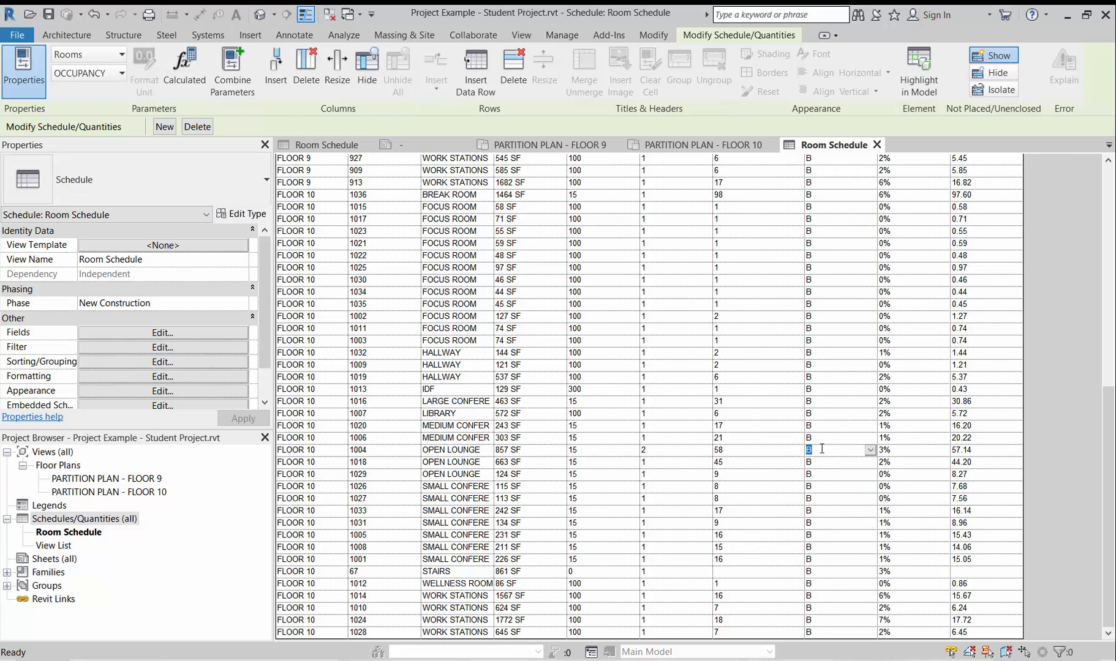
{"action": "type", "text": "A-3"}
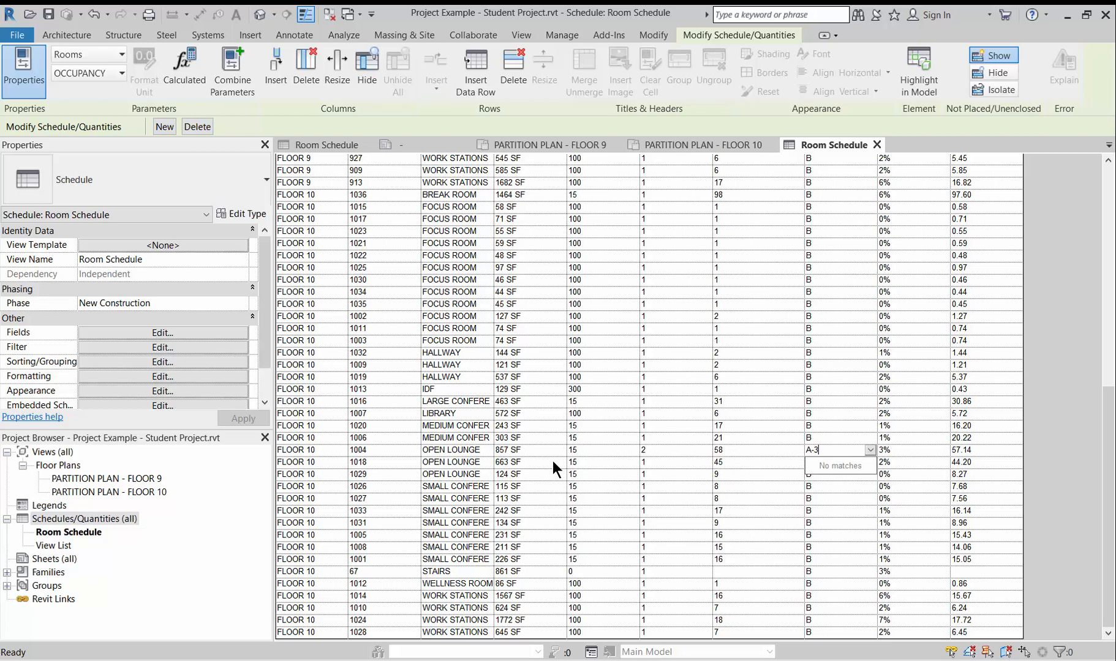
Rename room 1004 to LARGE OPEN LOUNGE.
{"action": "left_click", "coordinate": [428, 451]}
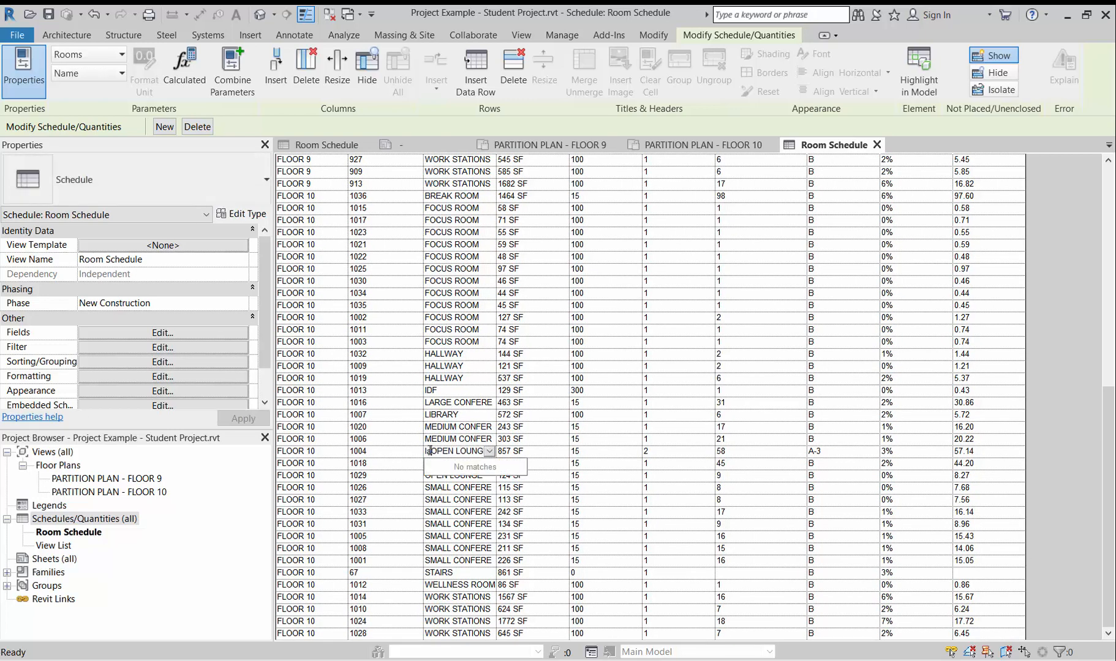
{"action": "key", "text": "BackSpace"}
{"action": "type", "text": "LARGE"}
{"action": "left_click", "coordinate": [735, 195]}
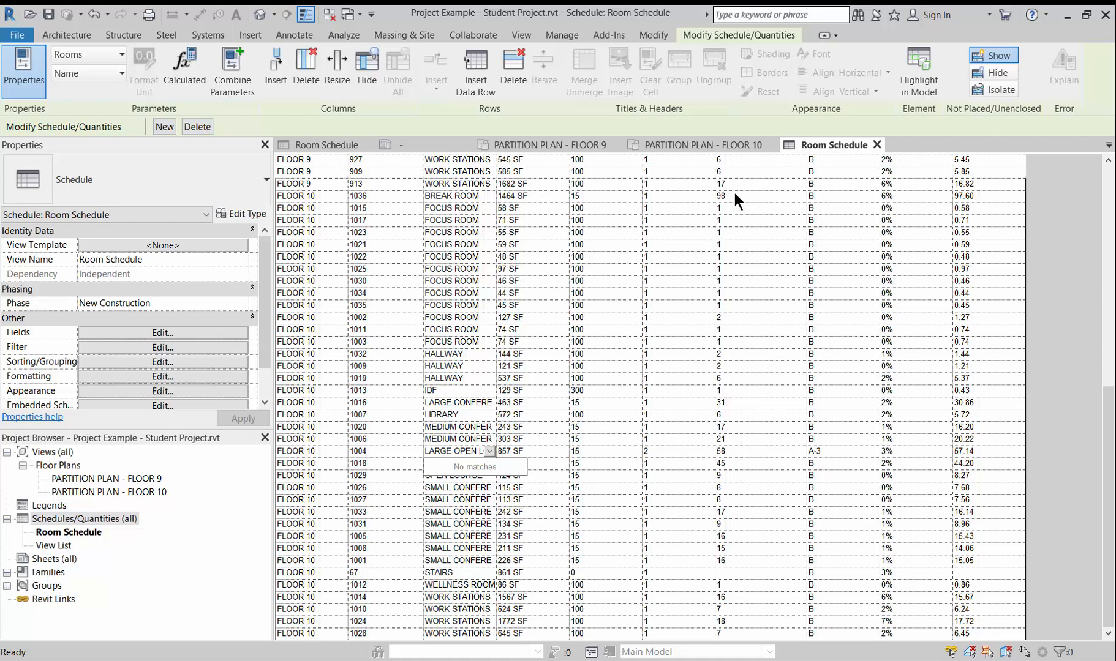
Set the number of doors to 2 and the occupancy to A-3 for break room 1036 on FLOOR 10.
{"action": "left_click", "coordinate": [679, 195]}
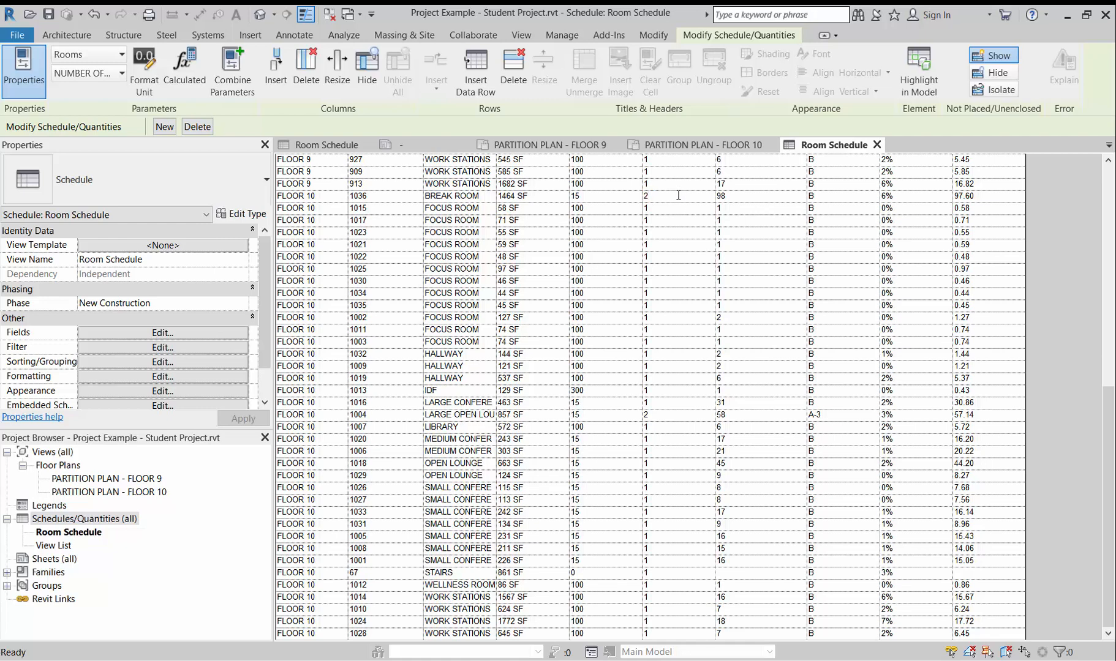
{"action": "left_click", "coordinate": [824, 194]}
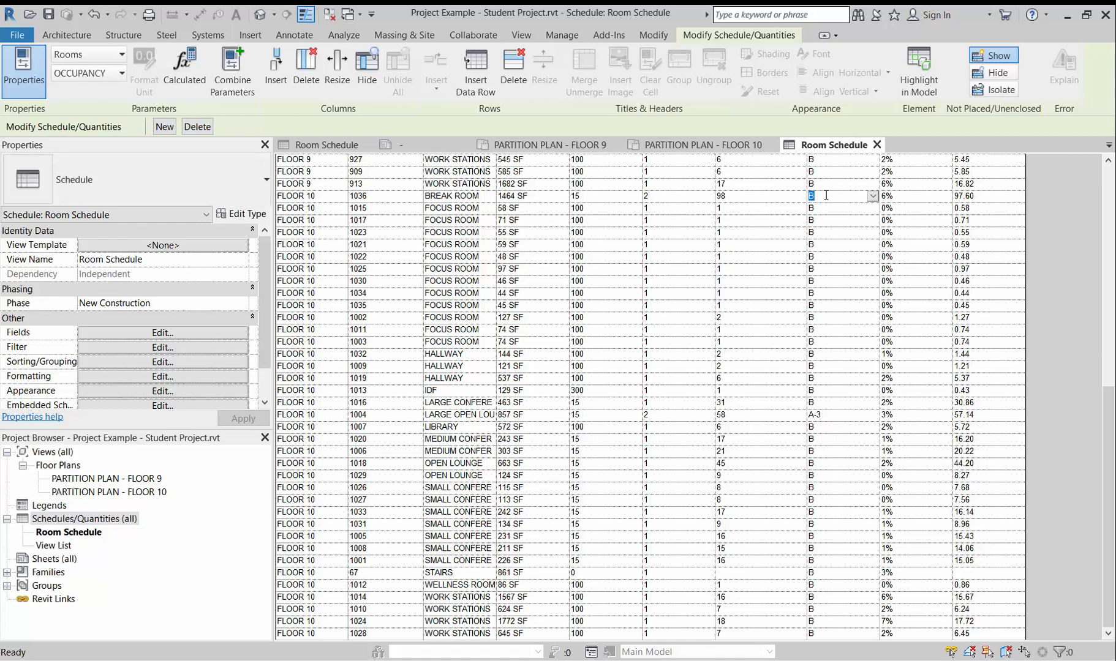
{"action": "type", "text": "a-2"}
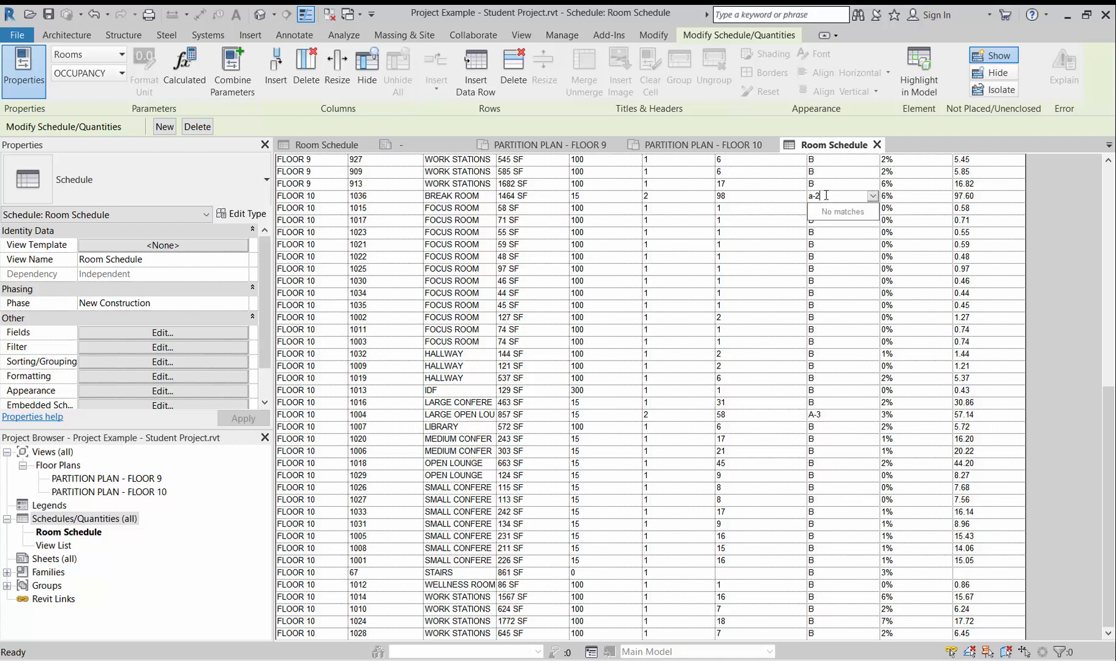
{"action": "key", "text": "BackSpace"}
{"action": "key", "text": "BackSpace"}
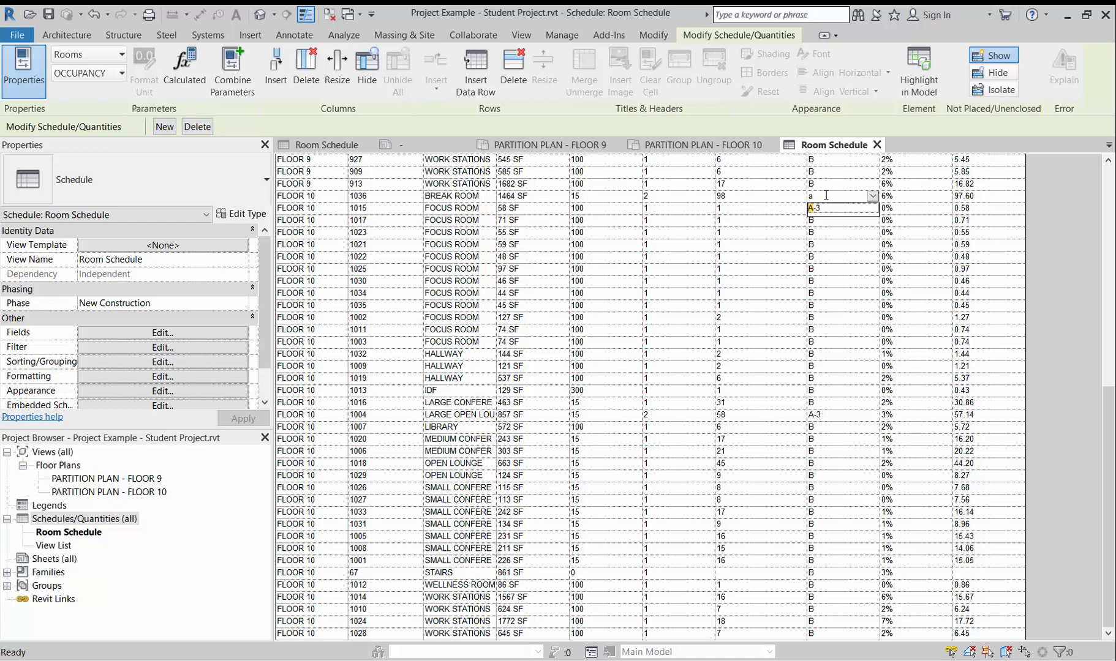
{"action": "type", "text": "-3"}
Set the number of doors to 2 and the occupancy to A-3 for training room 934 on FLOOR 9.
{"action": "scroll", "coordinate": [653, 236], "scroll_direction": "up", "scroll_amount": 3}
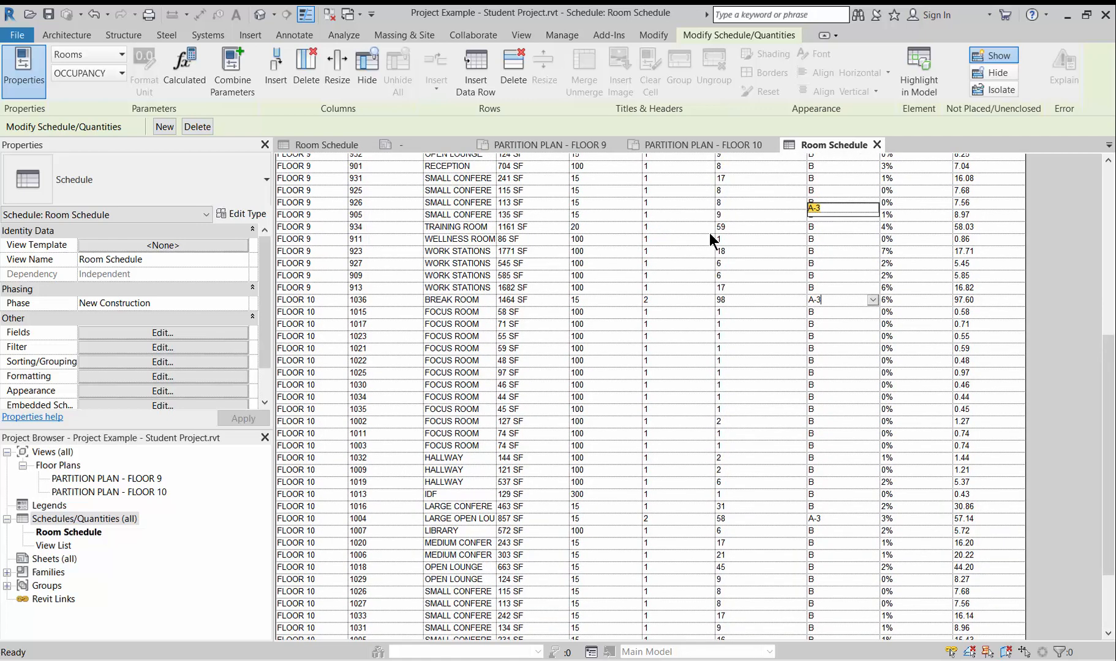
{"action": "left_click", "coordinate": [674, 226]}
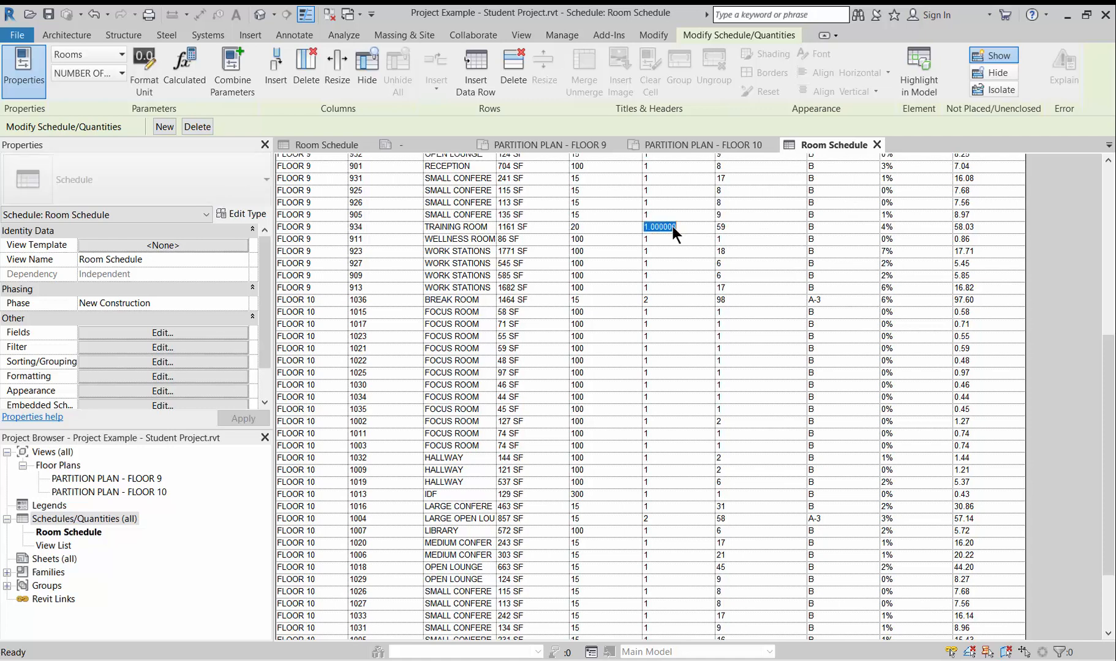
{"action": "type", "text": "2"}
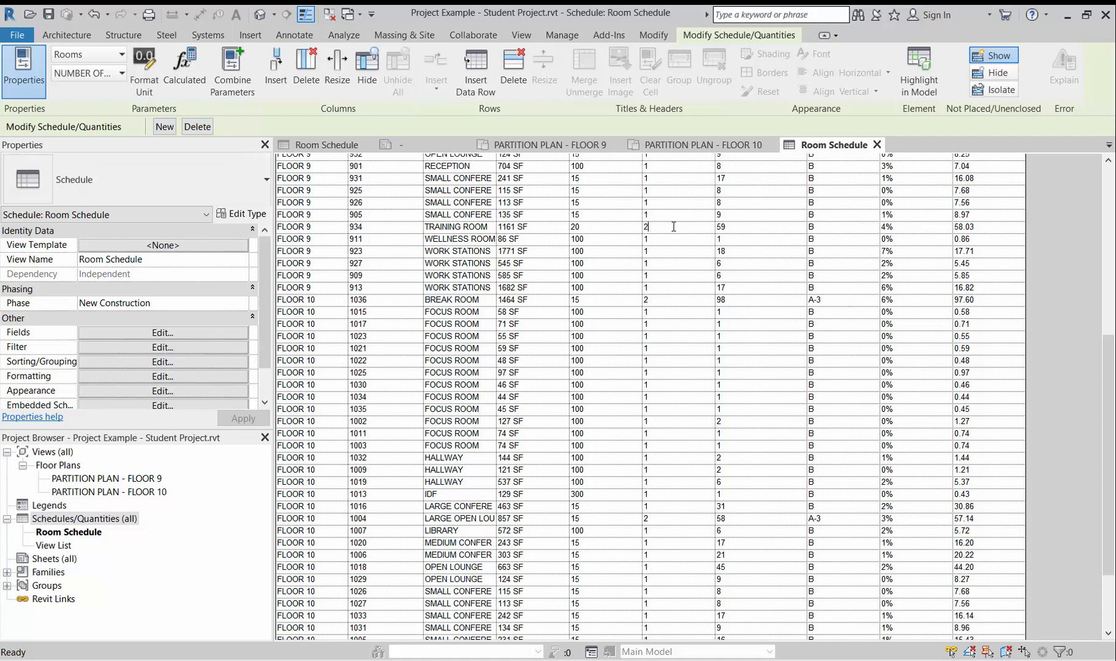
{"action": "left_click", "coordinate": [822, 227]}
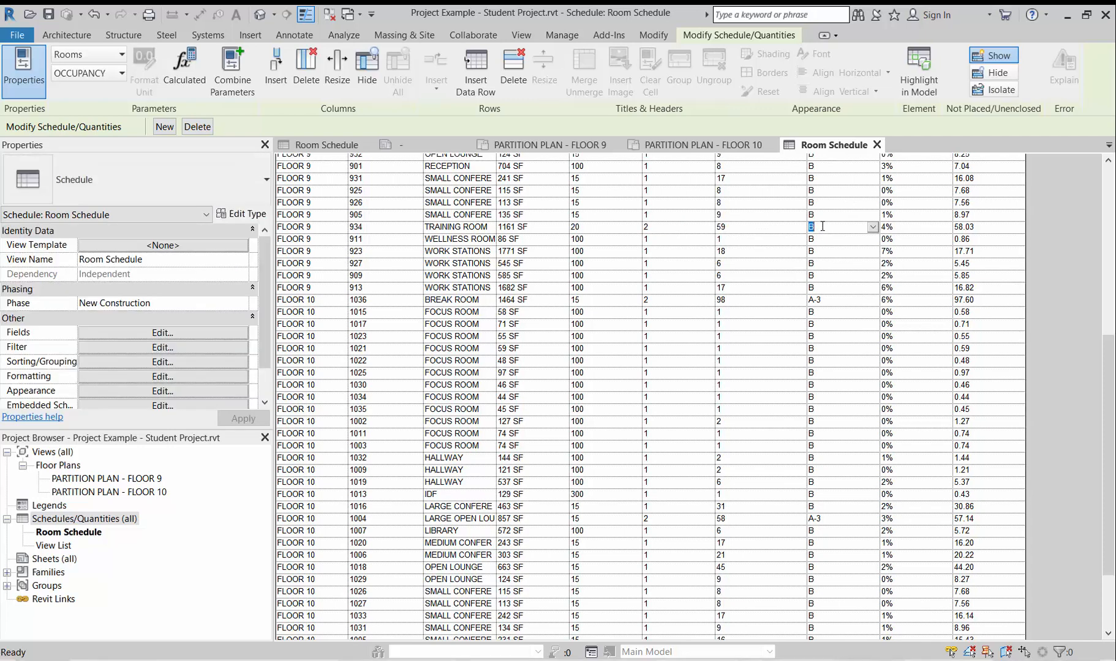
{"action": "type", "text": "A-3"}
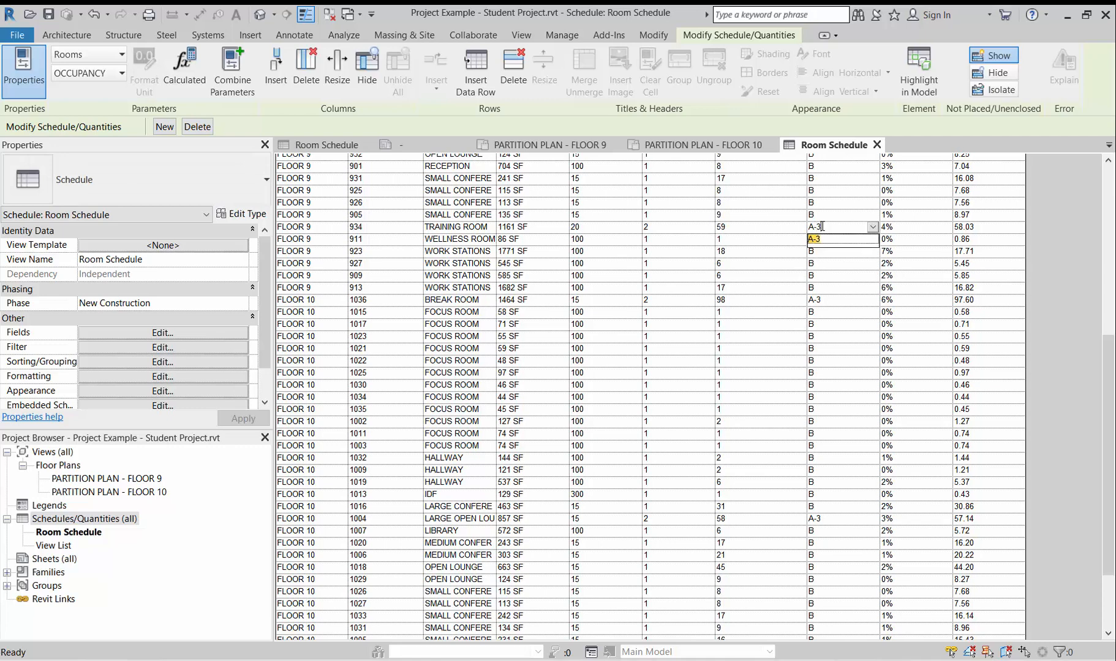
{"action": "left_click", "coordinate": [758, 214]}
Change the occupancy of break room 1036 on FLOOR 10 to A-2.
{"action": "scroll", "coordinate": [741, 247], "scroll_direction": "up", "scroll_amount": 1}
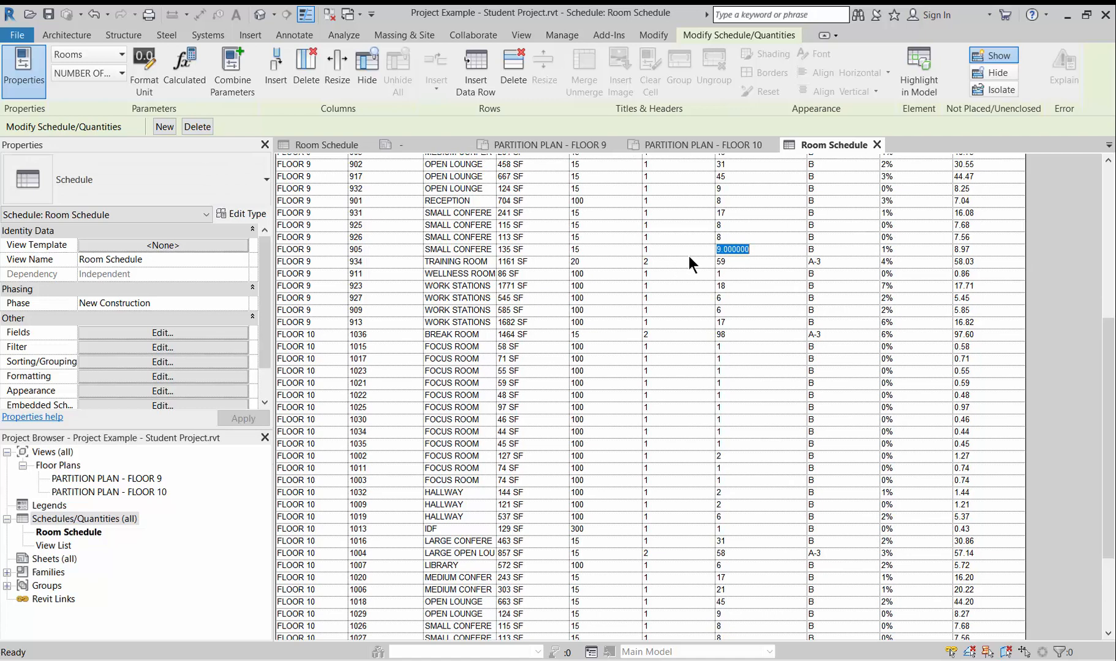
{"action": "scroll", "coordinate": [724, 225], "scroll_direction": "up", "scroll_amount": 1}
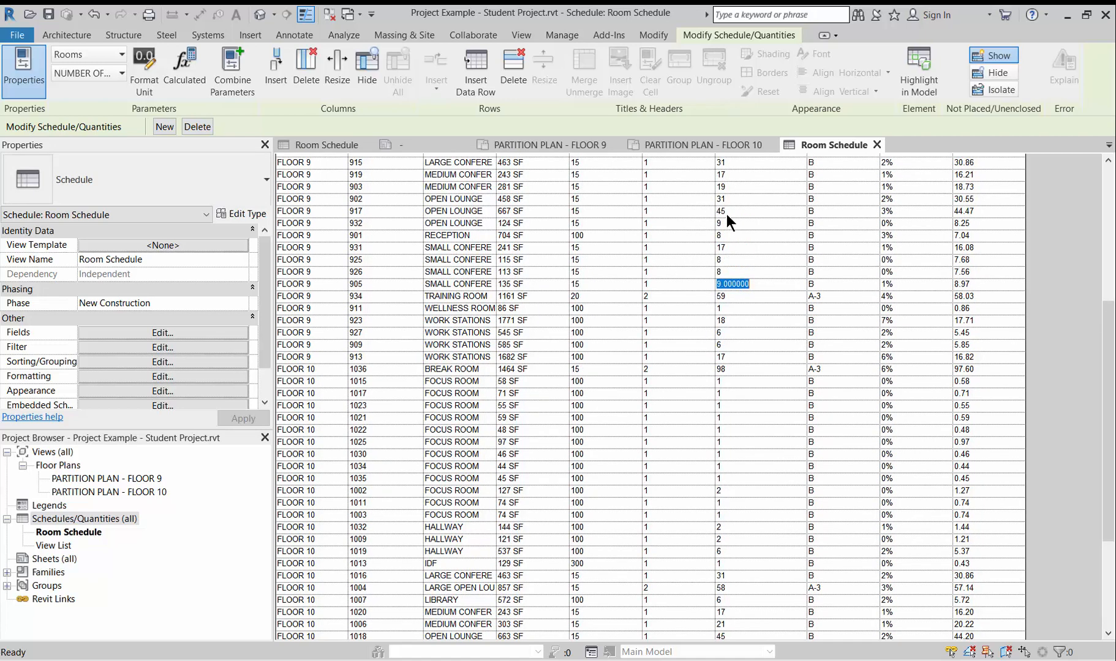
{"action": "scroll", "coordinate": [726, 214], "scroll_direction": "up", "scroll_amount": 6}
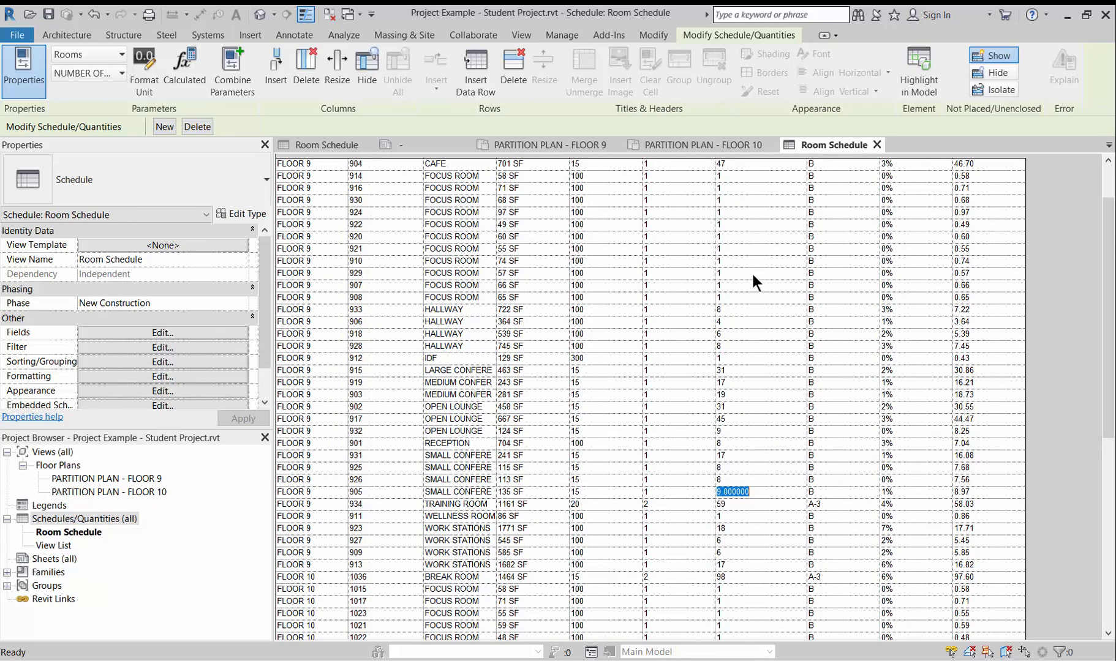
{"action": "scroll", "coordinate": [727, 520], "scroll_direction": "down", "scroll_amount": 10}
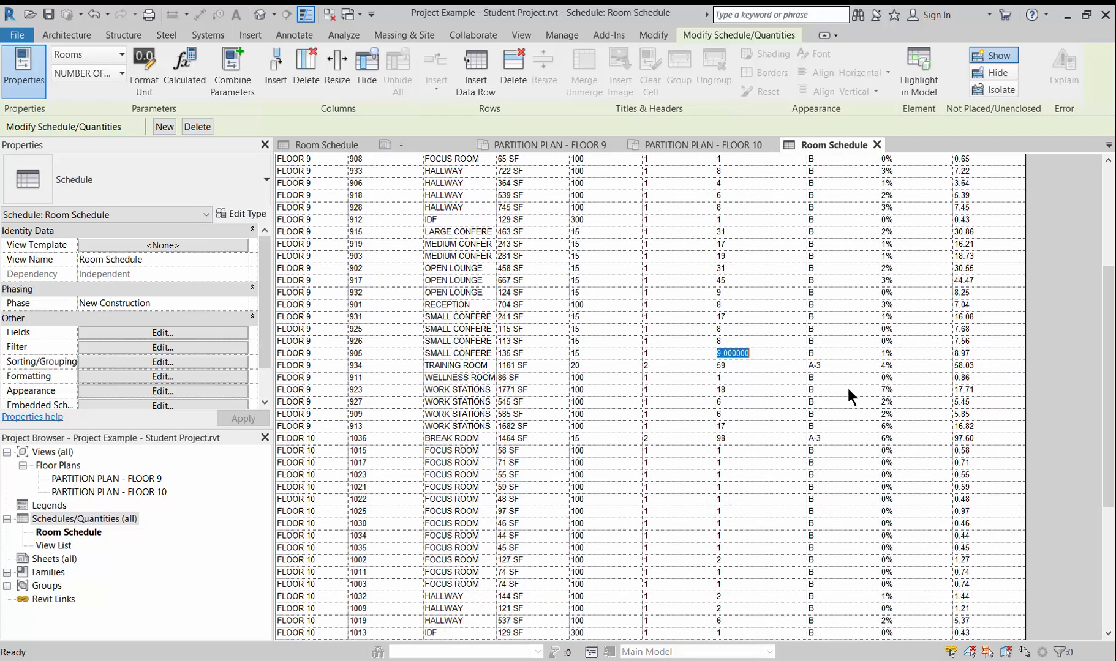
{"action": "scroll", "coordinate": [844, 388], "scroll_direction": "up", "scroll_amount": 2}
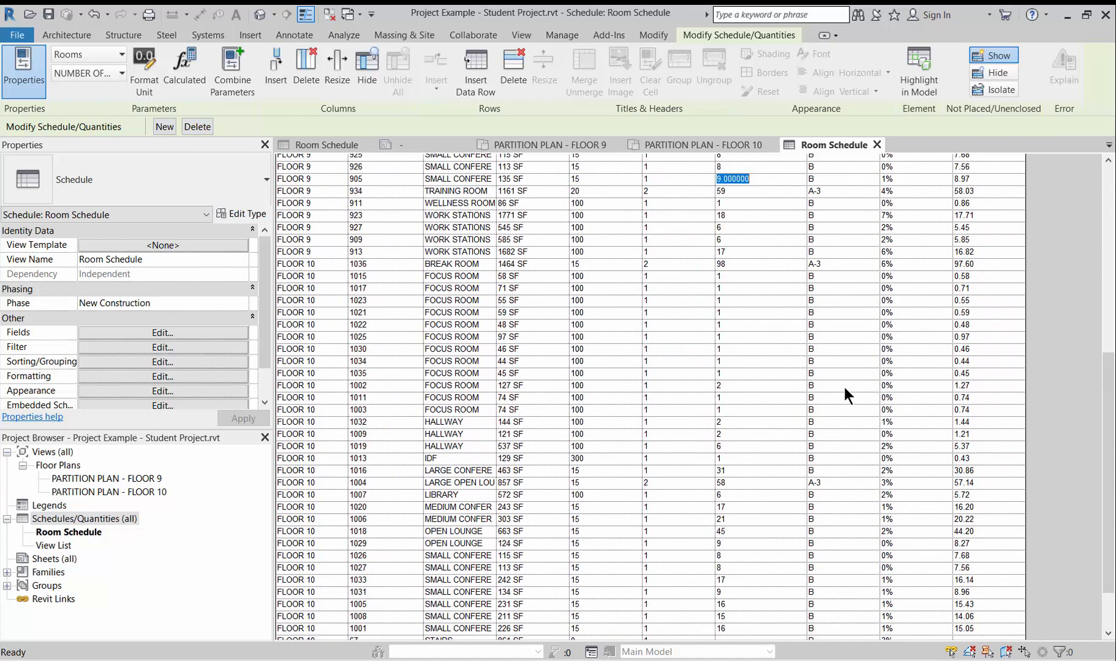
{"action": "left_click", "coordinate": [828, 261]}
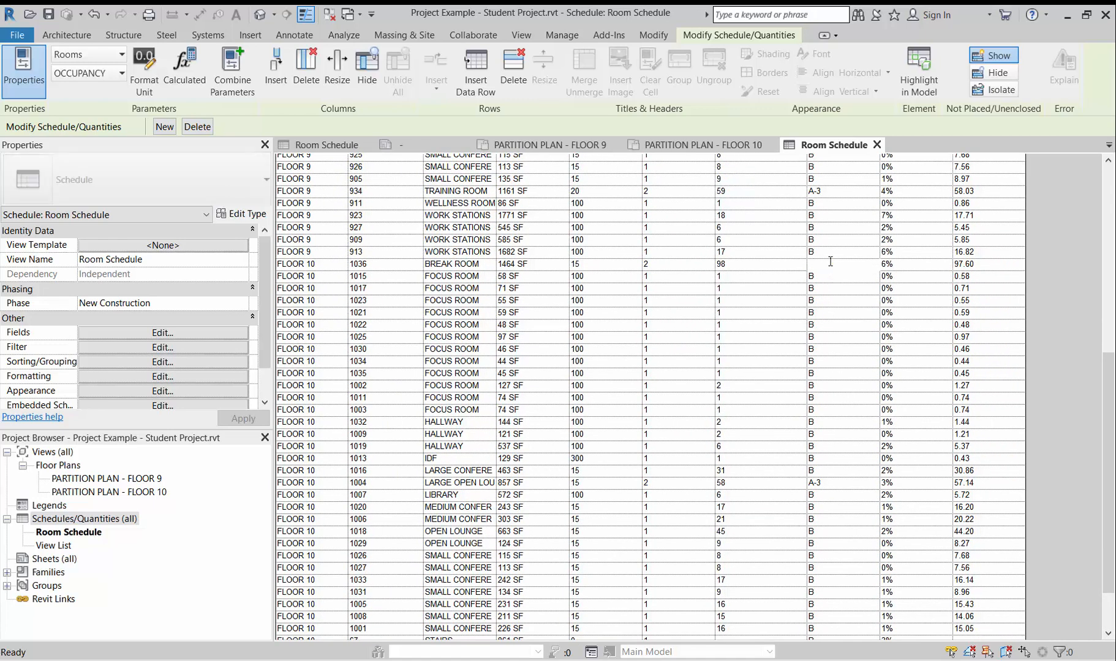
{"action": "key", "text": "BackSpace"}
{"action": "type", "text": "2"}
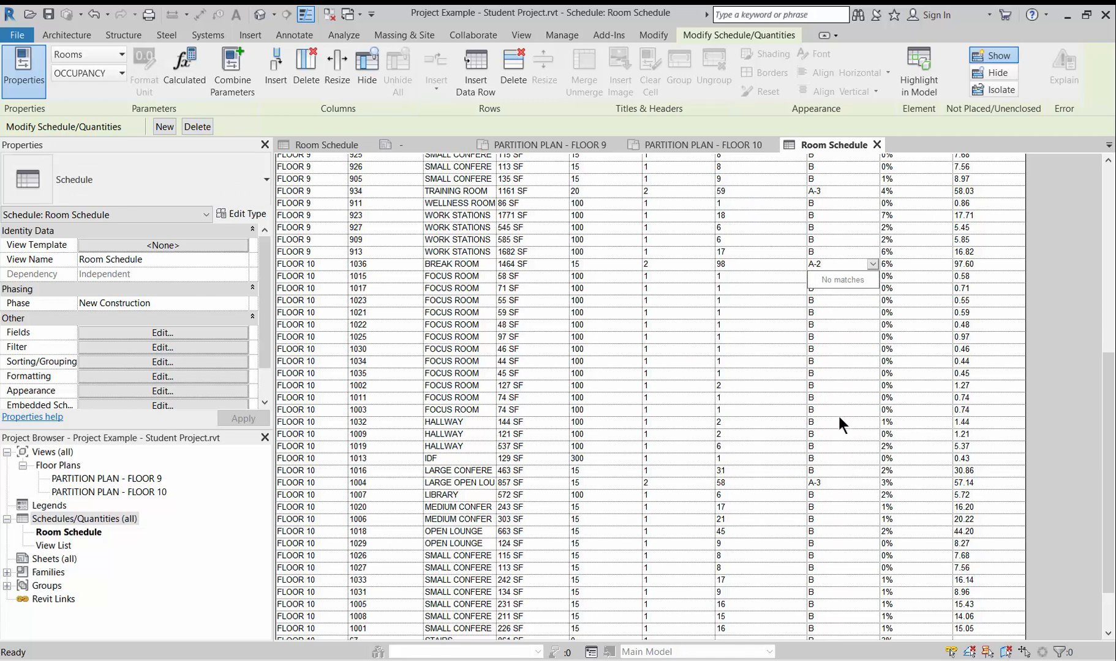
{"action": "key", "text": "Return"}
Rename the room schedule view as OCCUPANT LOAD SCHEDULE - NOT ON SHEETS.
{"action": "scroll", "coordinate": [751, 376], "scroll_direction": "up", "scroll_amount": 8}
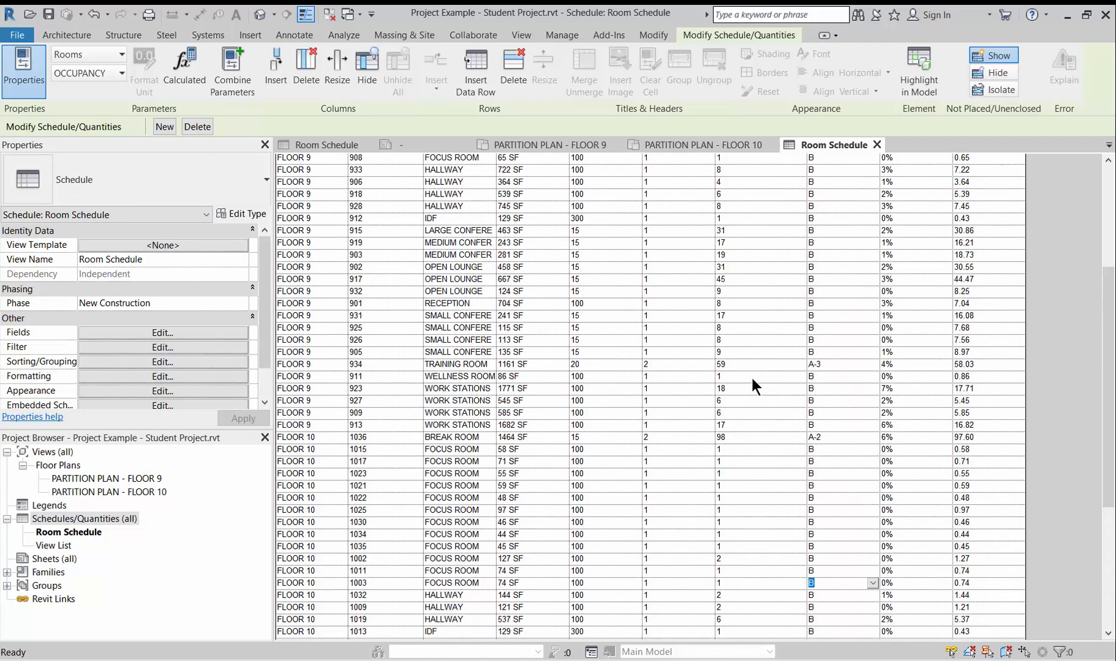
{"action": "scroll", "coordinate": [751, 376], "scroll_direction": "up", "scroll_amount": 3}
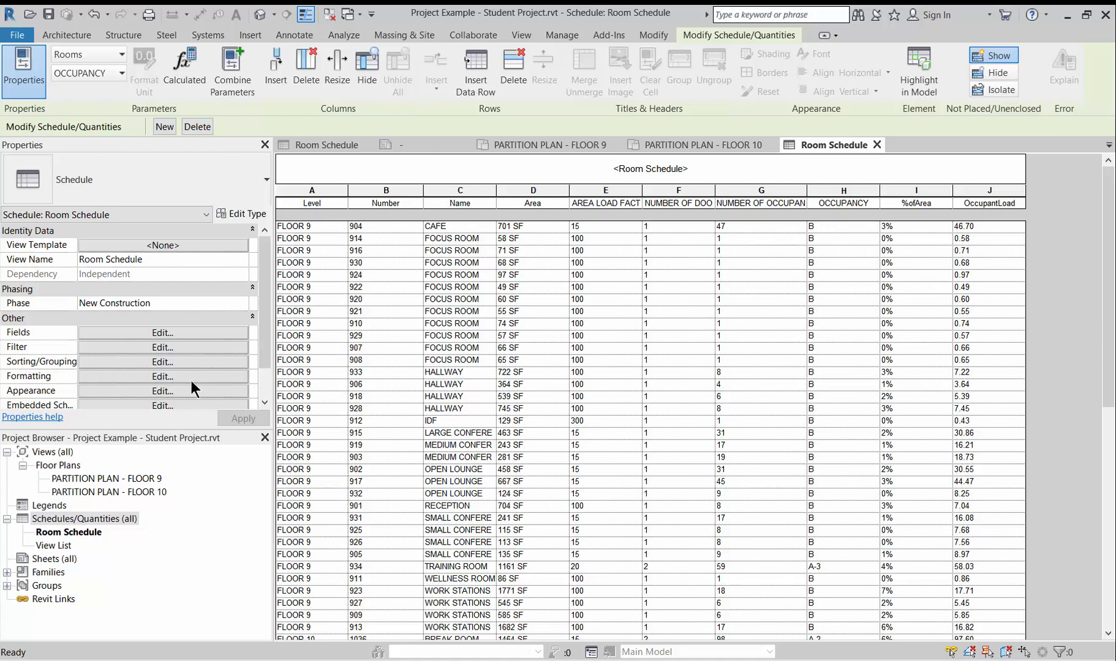
{"action": "left_click", "coordinate": [153, 257]}
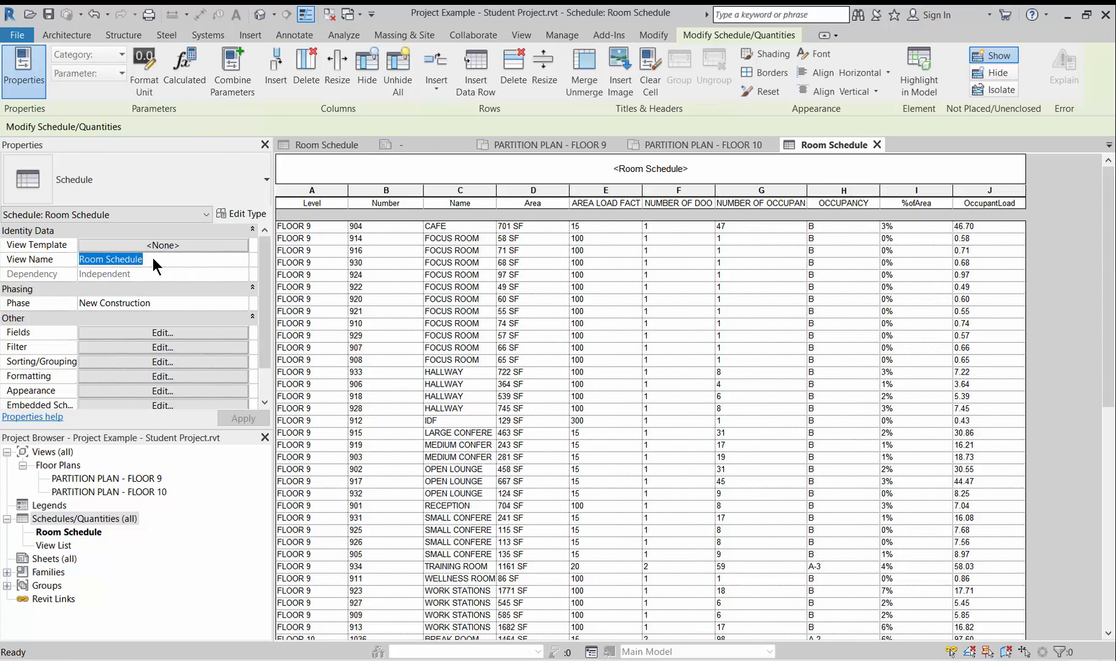
{"action": "type", "text": "occ"}
{"action": "key", "text": "BackSpace"}
{"action": "key", "text": "BackSpace"}
{"action": "key", "text": "BackSpace"}
{"action": "type", "text": "O"}
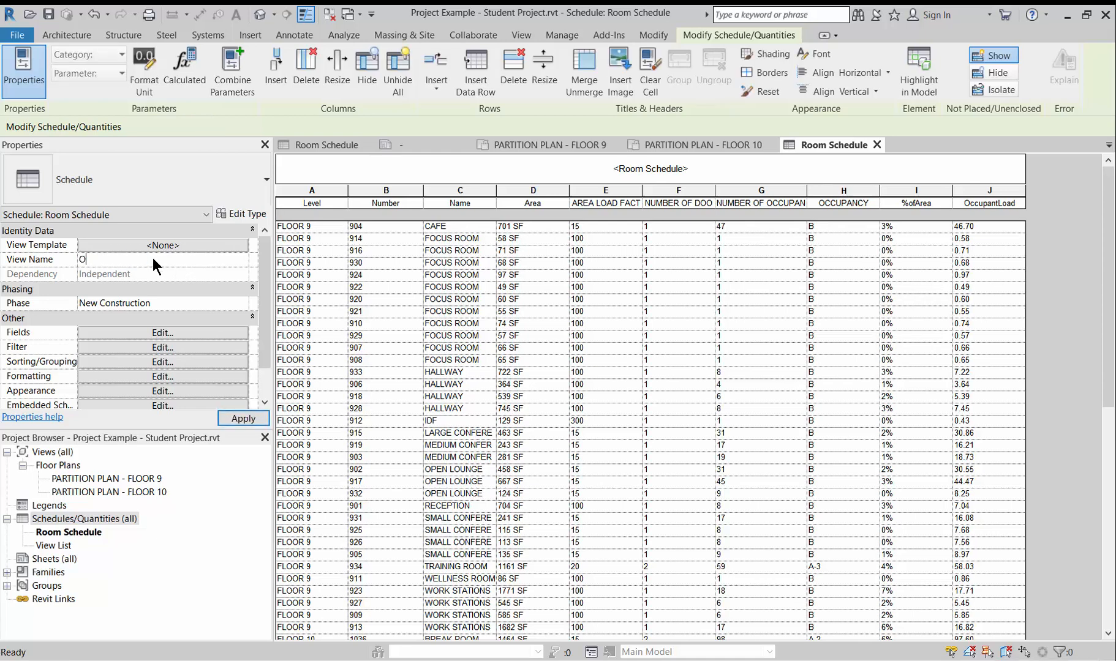
{"action": "type", "text": "CCUPANT "}
{"action": "type", "text": "LOAD SCHED"}
{"action": "type", "text": "ULE - NO"}
{"action": "type", "text": "T ON SHEET"}
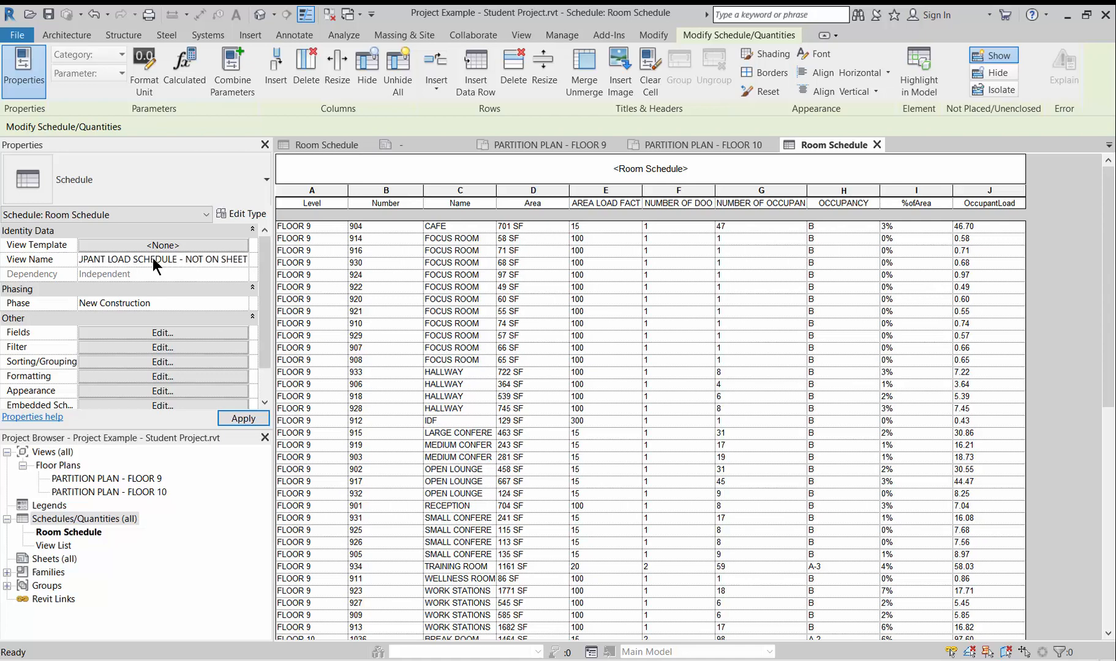
{"action": "type", "text": "S"}
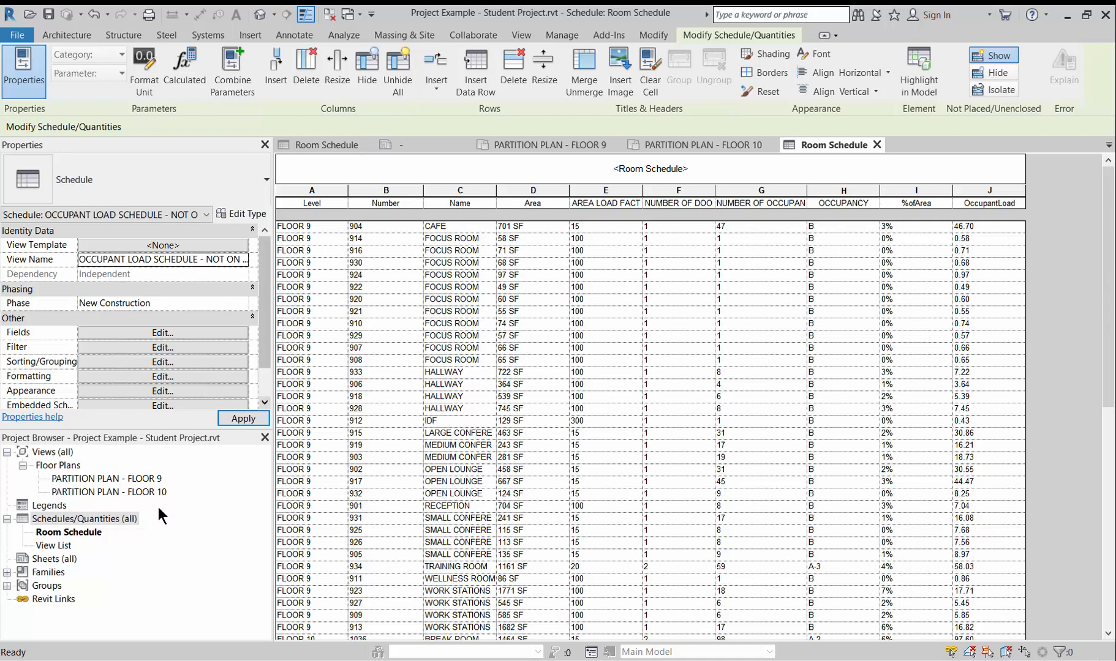
Duplicate the OCCUPANT LOAD SCHEDULE - NOT ON SHEETS view.
{"action": "right_click", "coordinate": [104, 530]}
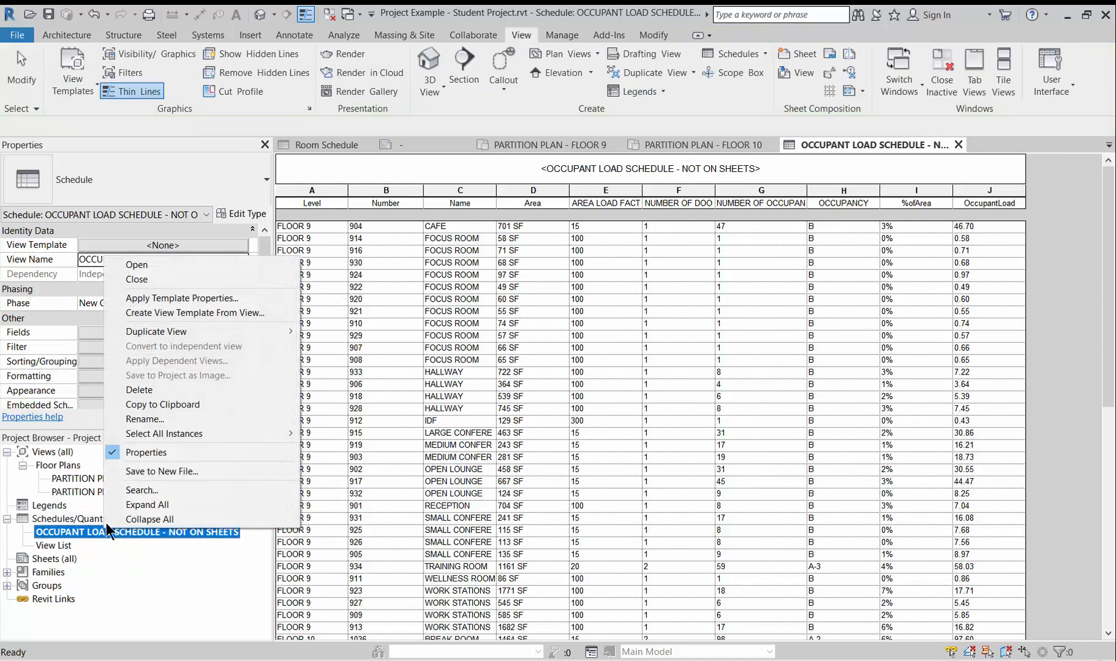
{"action": "mouse_move", "coordinate": [187, 334]}
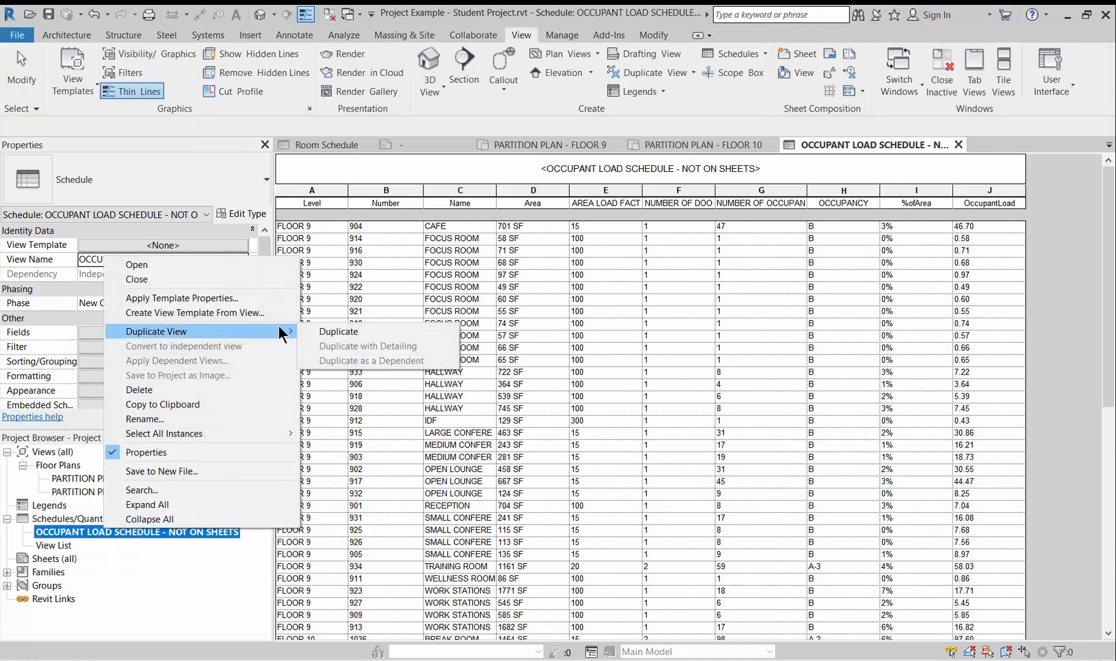
{"action": "left_click", "coordinate": [313, 332]}
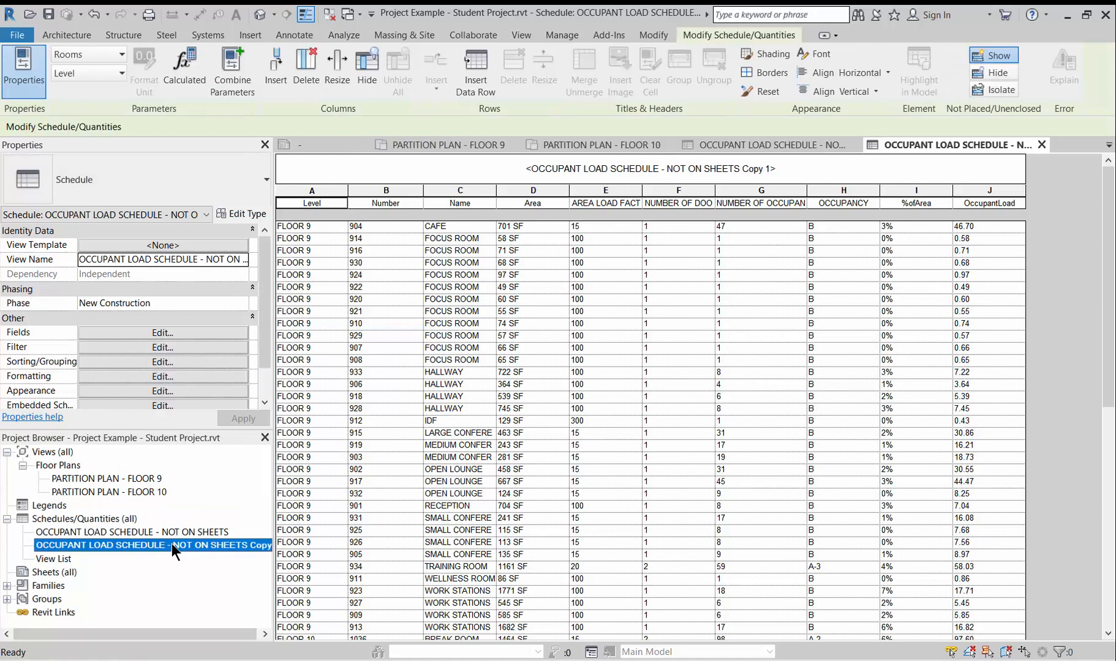
Rename the duplicated schedule view as OCCUPANT LOAD SCHEDULE - 9TH FLOOR.
{"action": "left_click", "coordinate": [207, 259]}
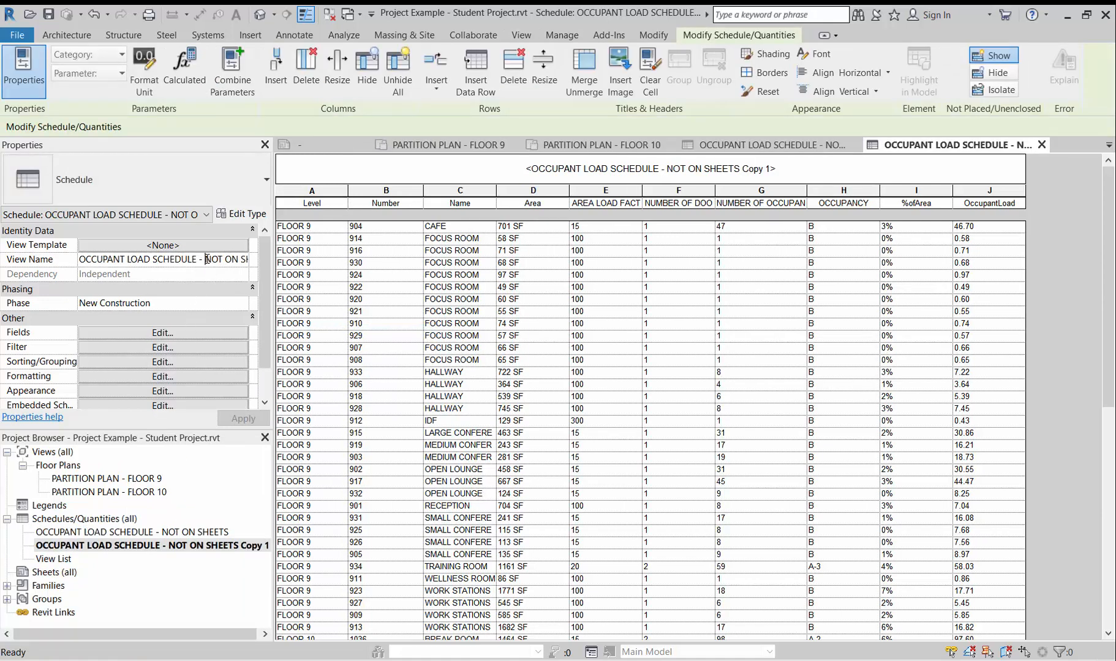
{"action": "left_click_drag", "start_coordinate": [207, 259], "coordinate": [263, 256]}
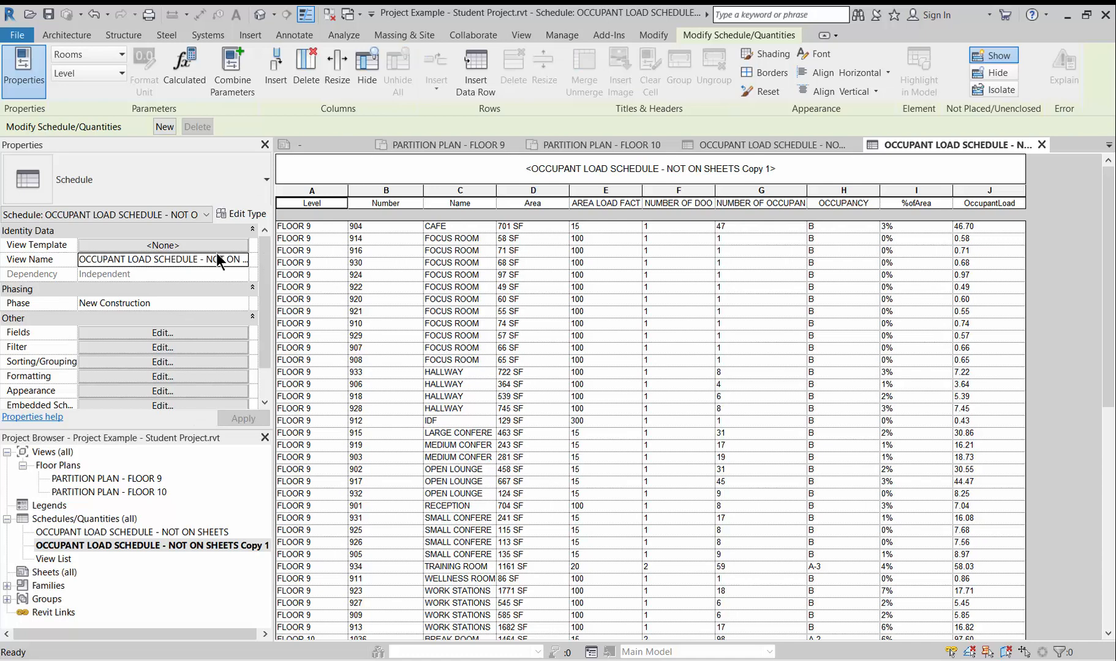
{"action": "left_click", "coordinate": [208, 260]}
{"action": "key", "text": "Delete"}
{"action": "key", "text": "Delete"}
{"action": "key", "text": "Delete"}
{"action": "key", "text": "Delete"}
{"action": "key", "text": "Delete"}
{"action": "key", "text": "Delete"}
{"action": "key", "text": "Delete"}
{"action": "key", "text": "Delete"}
{"action": "key", "text": "Delete"}
{"action": "key", "text": "Delete"}
{"action": "key", "text": "Delete"}
{"action": "key", "text": "Delete"}
{"action": "key", "text": "Delete"}
{"action": "key", "text": "Delete"}
{"action": "key", "text": "Delete"}
{"action": "key", "text": "Delete"}
{"action": "key", "text": "Delete"}
{"action": "key", "text": "Delete"}
{"action": "key", "text": "Delete"}
{"action": "key", "text": "Delete"}
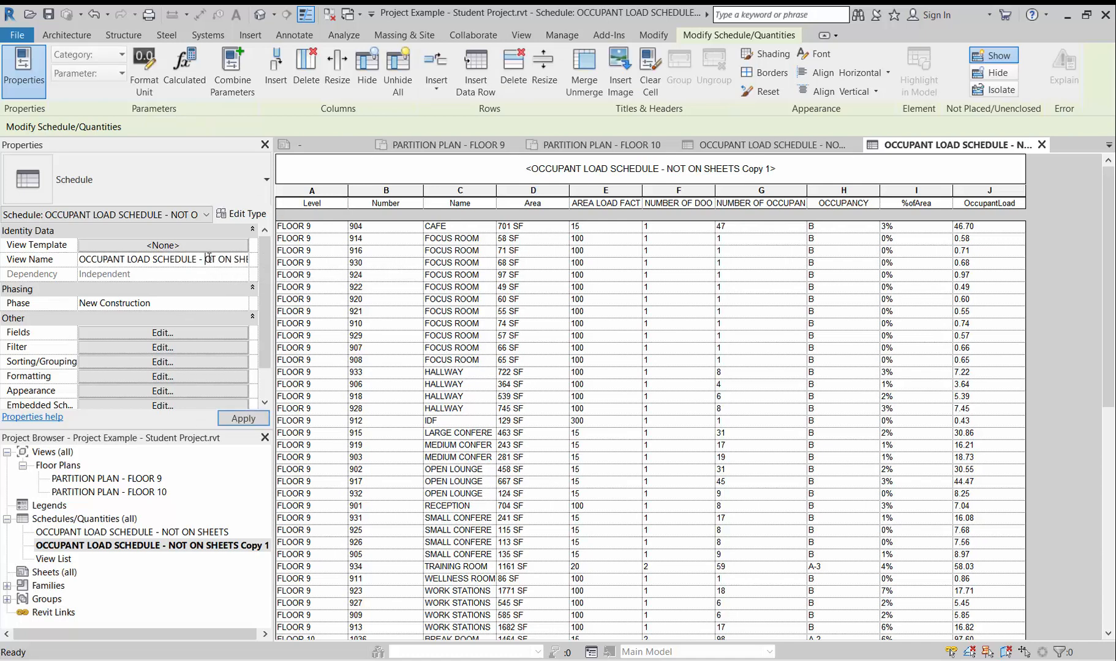
{"action": "type", "text": "9TH FLOOR"}
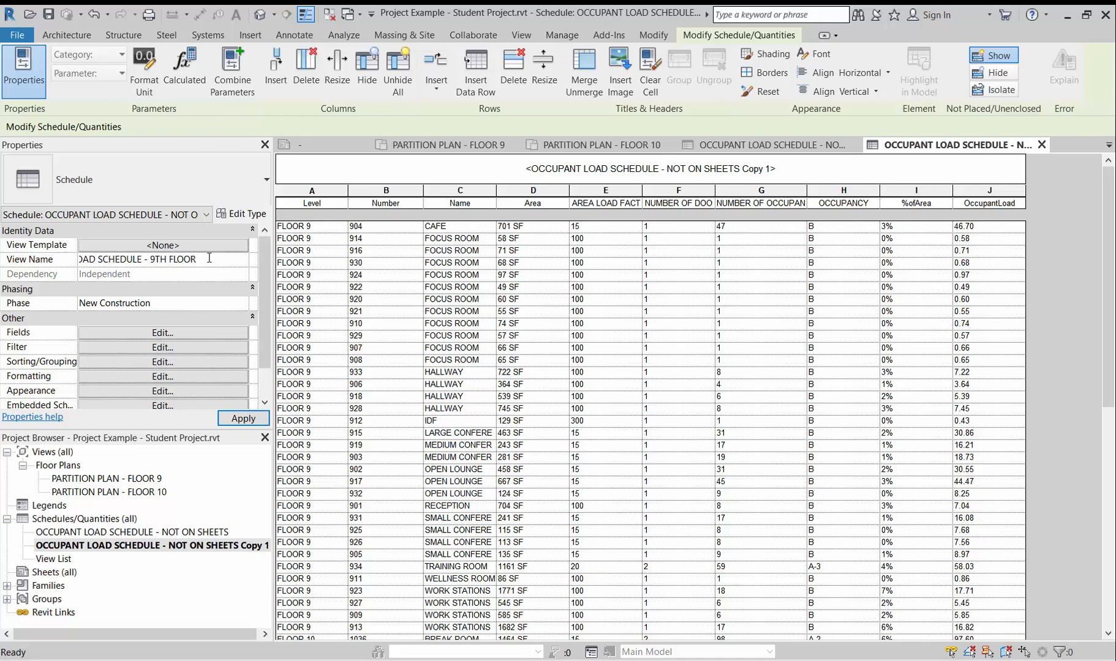
{"action": "left_click", "coordinate": [200, 590]}
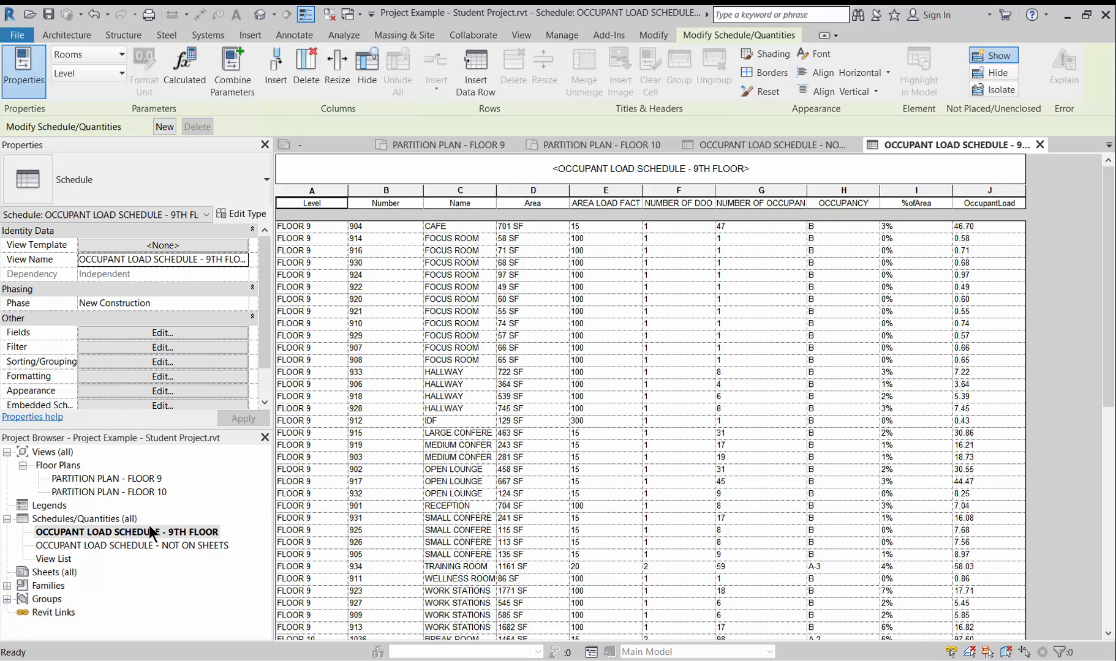
Filter the occupant load schedule to rooms whose Level equals FLOOR 9.
{"action": "left_click", "coordinate": [189, 347]}
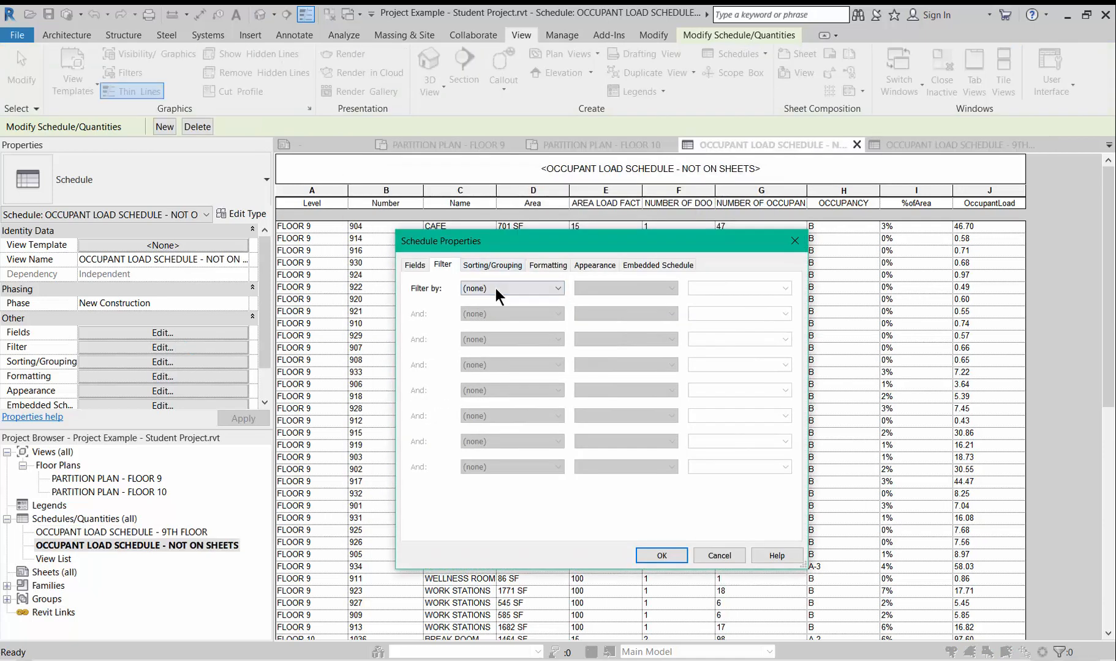
{"action": "left_click", "coordinate": [496, 288]}
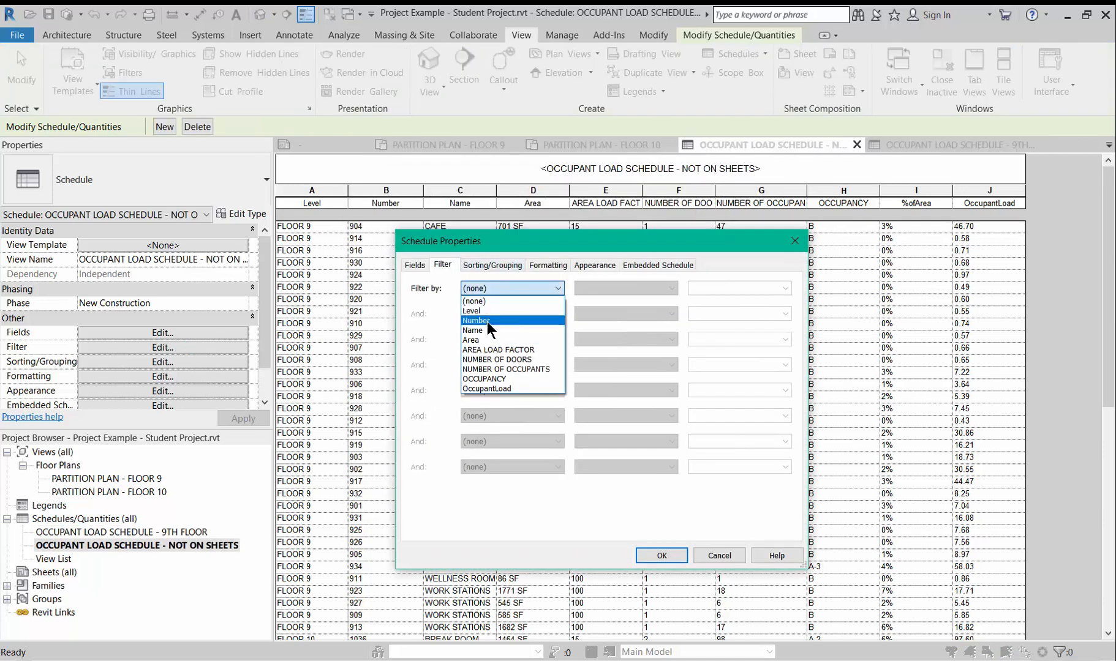
{"action": "left_click", "coordinate": [487, 312]}
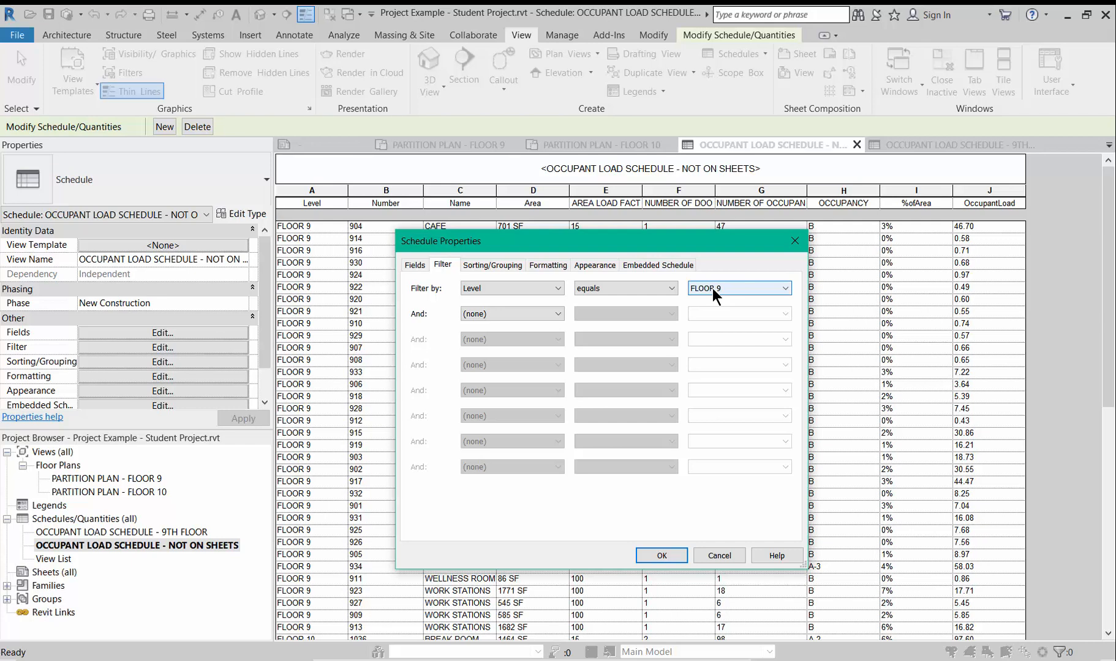
{"action": "left_click", "coordinate": [660, 552]}
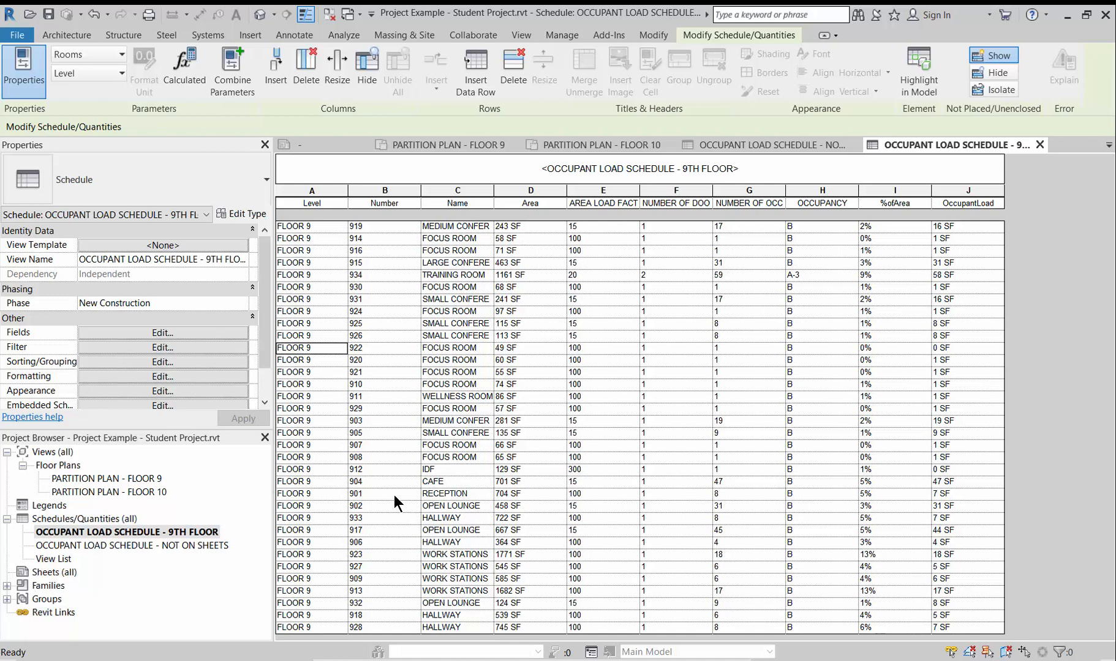
Add a second filter condition to the 9th floor schedule so that Name does not equal STAIRS.
{"action": "left_click", "coordinate": [203, 347]}
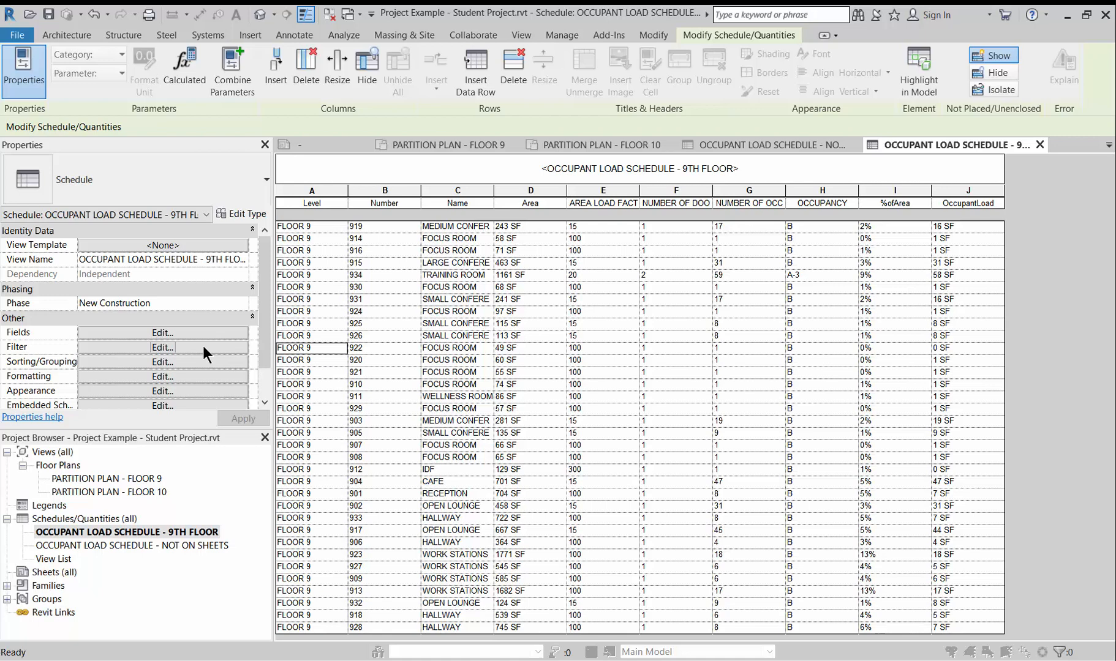
{"action": "left_click", "coordinate": [517, 313]}
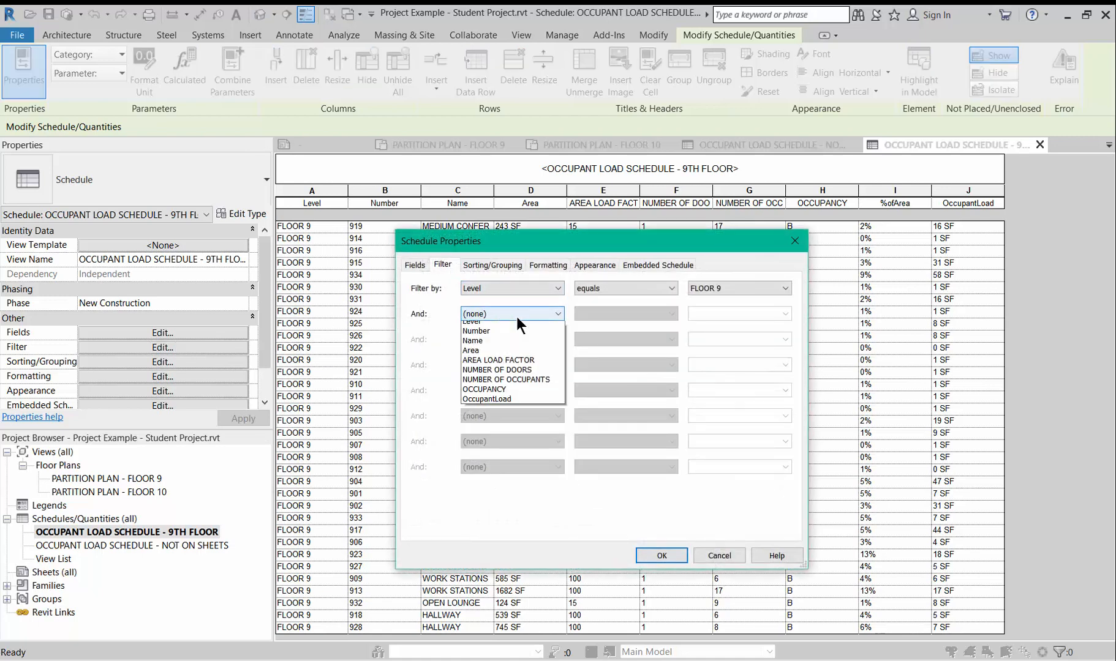
{"action": "left_click", "coordinate": [481, 353]}
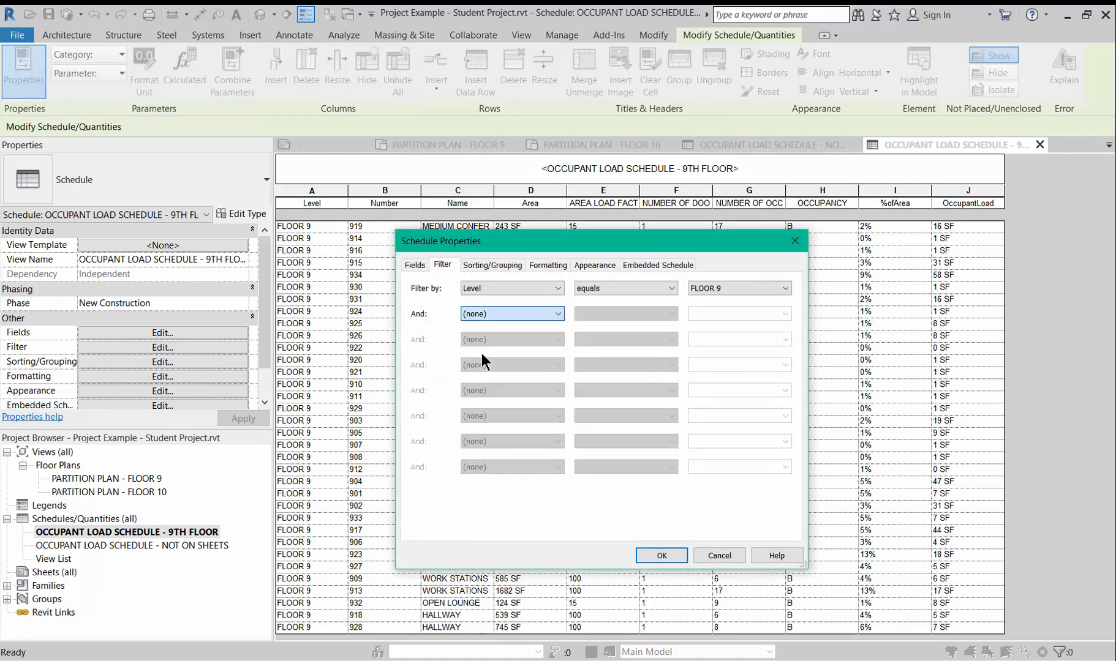
{"action": "left_click", "coordinate": [597, 313]}
{"action": "left_click", "coordinate": [602, 335]}
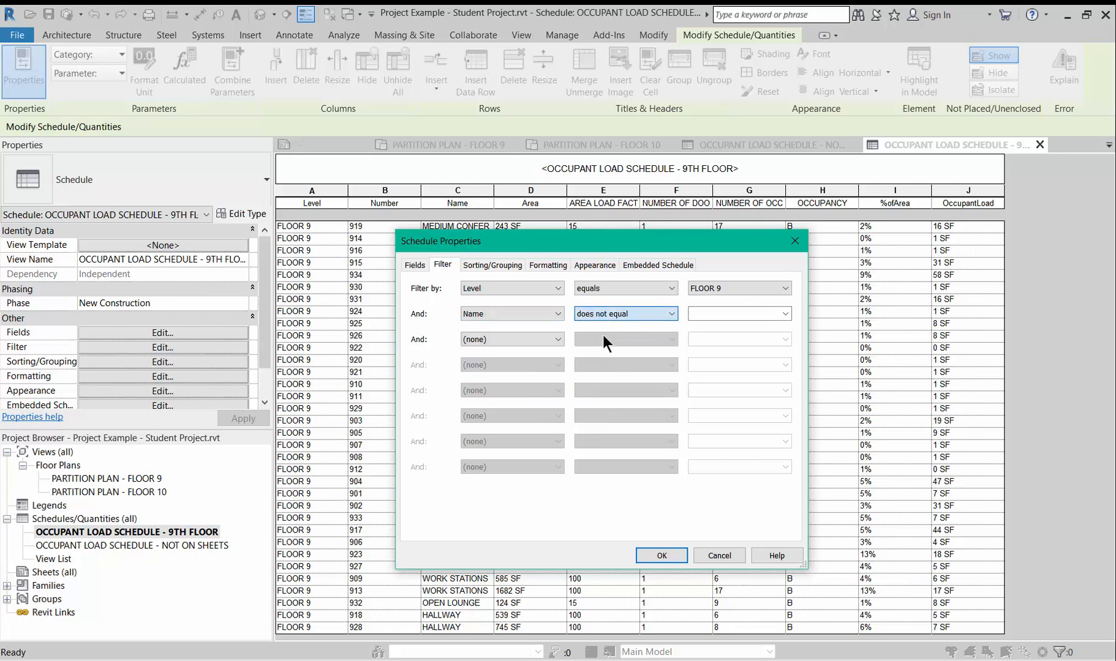
{"action": "left_click", "coordinate": [786, 312]}
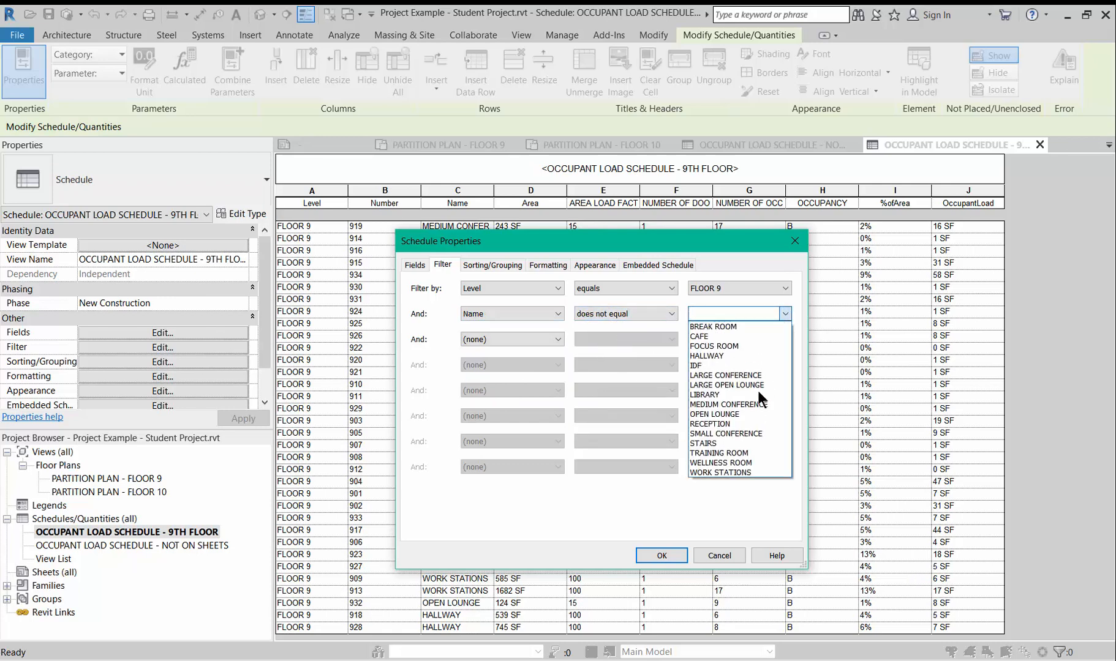
{"action": "left_click", "coordinate": [733, 444]}
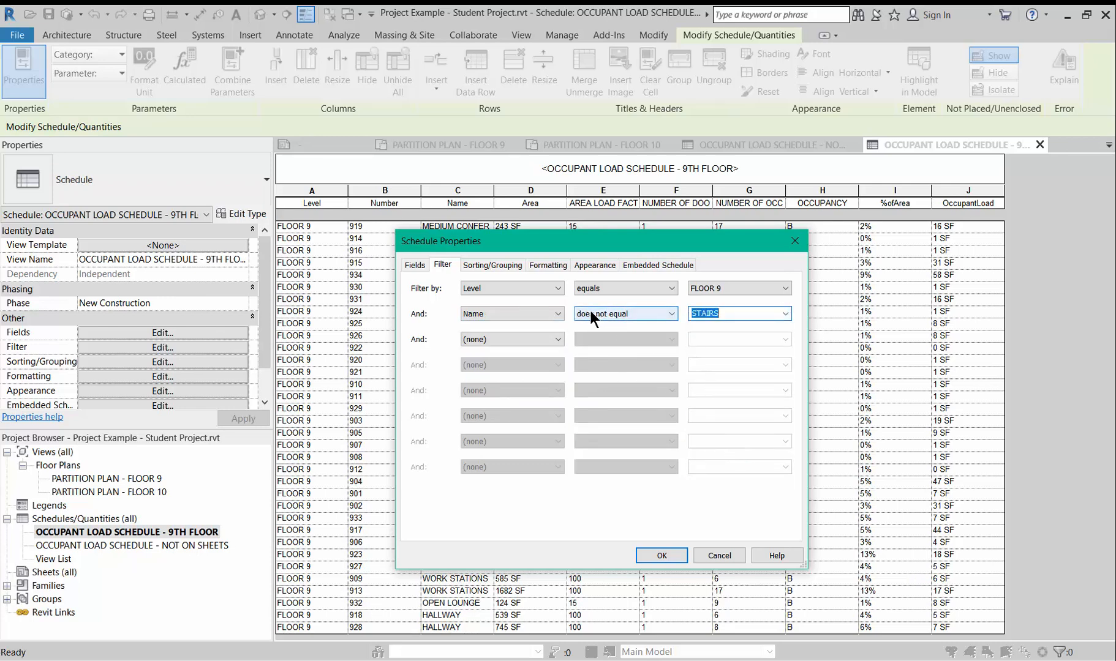
Remove the Number field from the scheduled fields of the 9th floor schedule.
{"action": "left_click", "coordinate": [413, 264]}
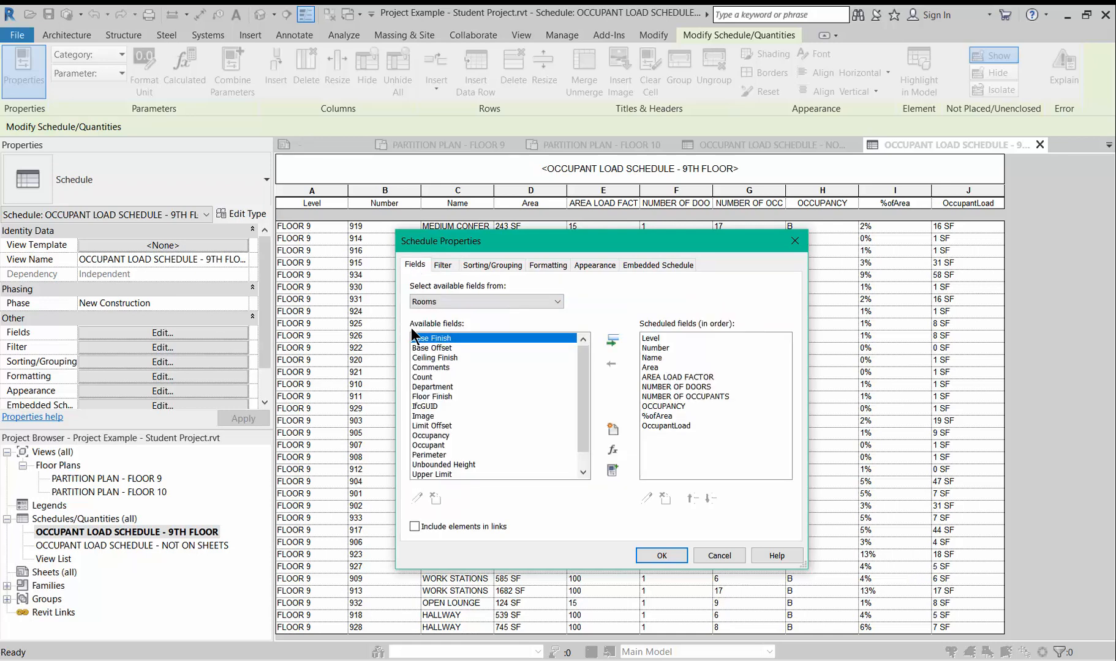
{"action": "left_click", "coordinate": [667, 347]}
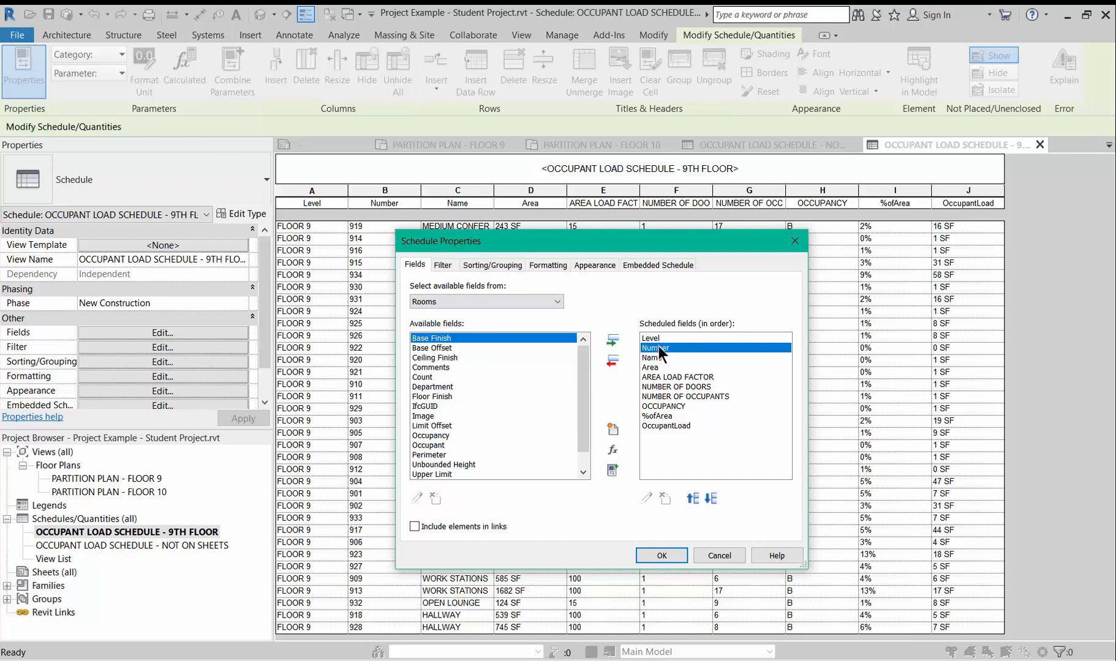
{"action": "left_click", "coordinate": [612, 362]}
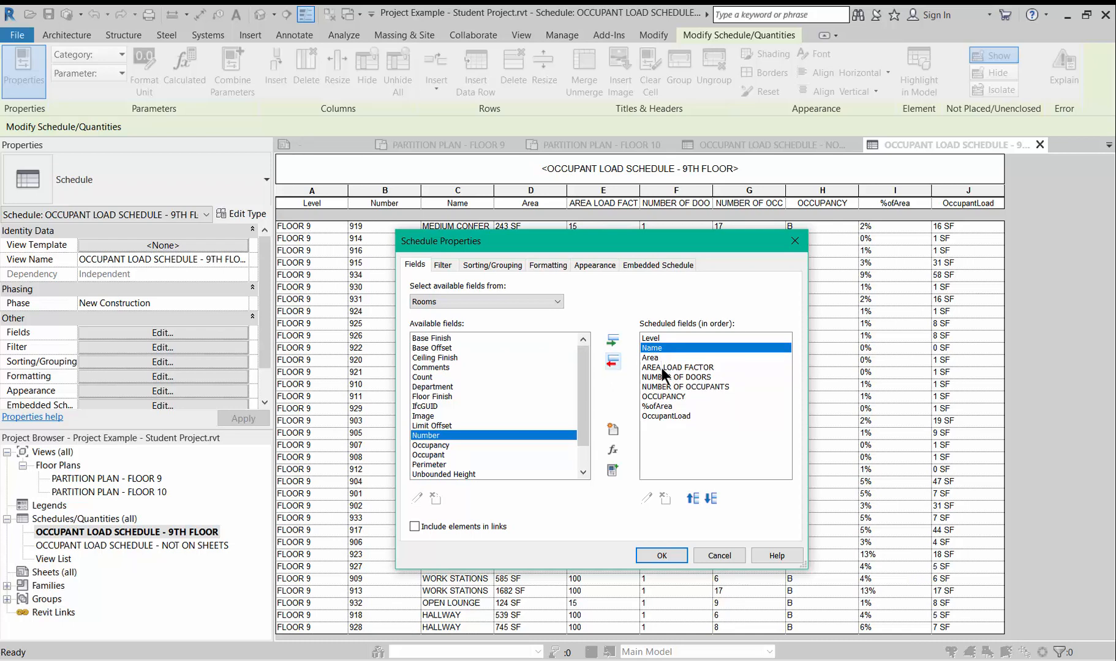
Move the %ofArea field up the scheduled fields so it sits directly after Area.
{"action": "left_click", "coordinate": [659, 407]}
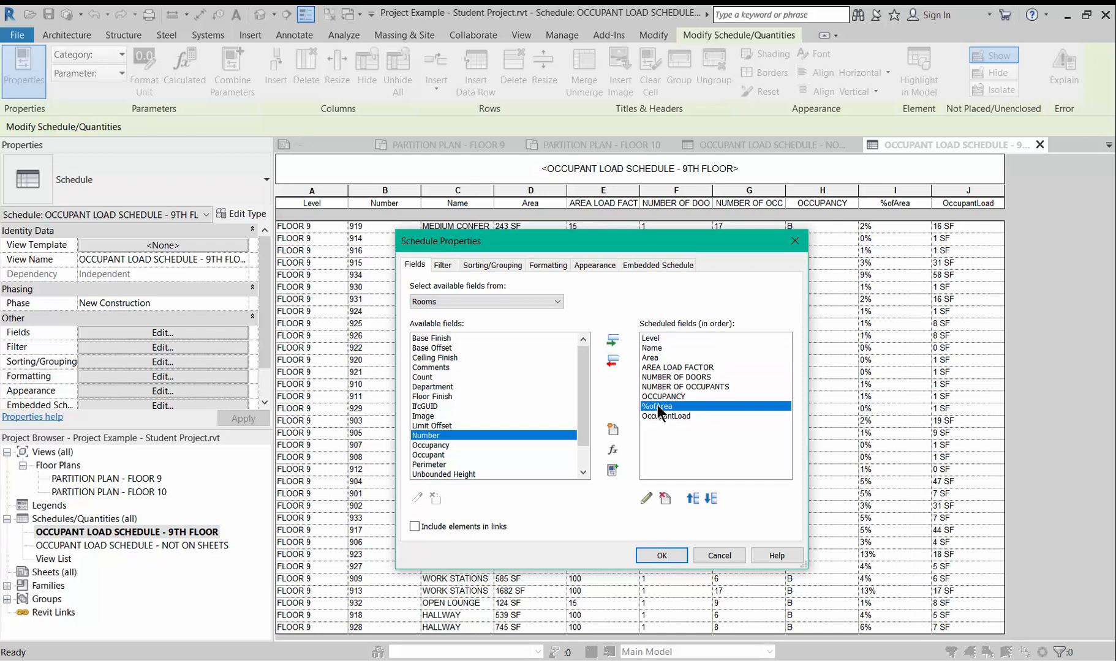
{"action": "left_click", "coordinate": [691, 498]}
{"action": "left_click", "coordinate": [691, 499]}
{"action": "left_click", "coordinate": [692, 499]}
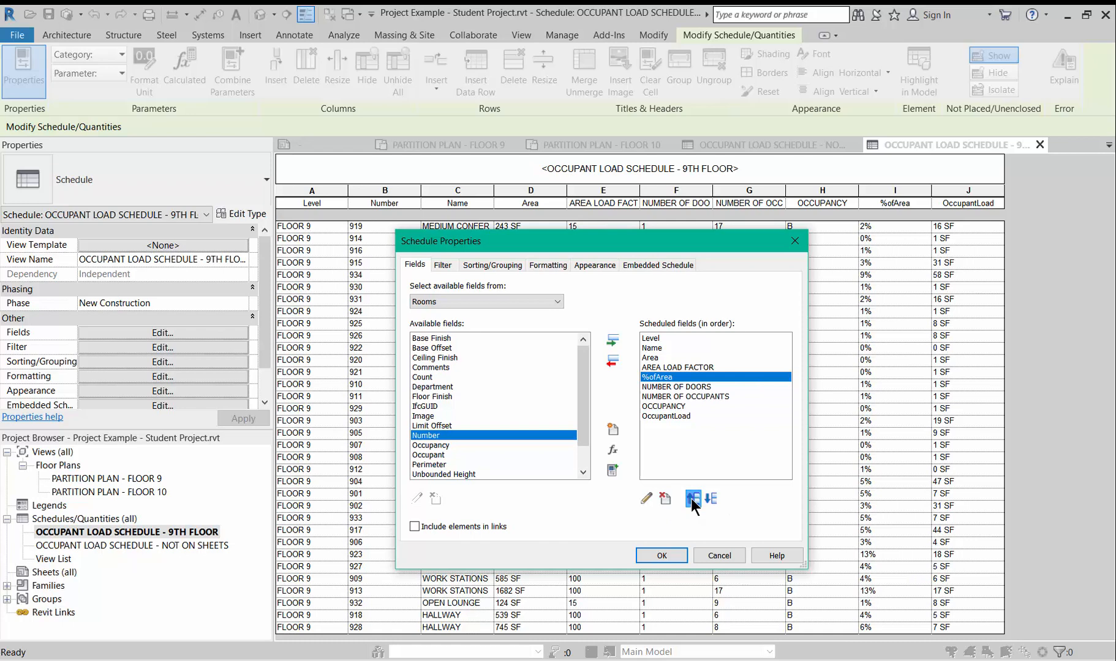
{"action": "left_click", "coordinate": [691, 498]}
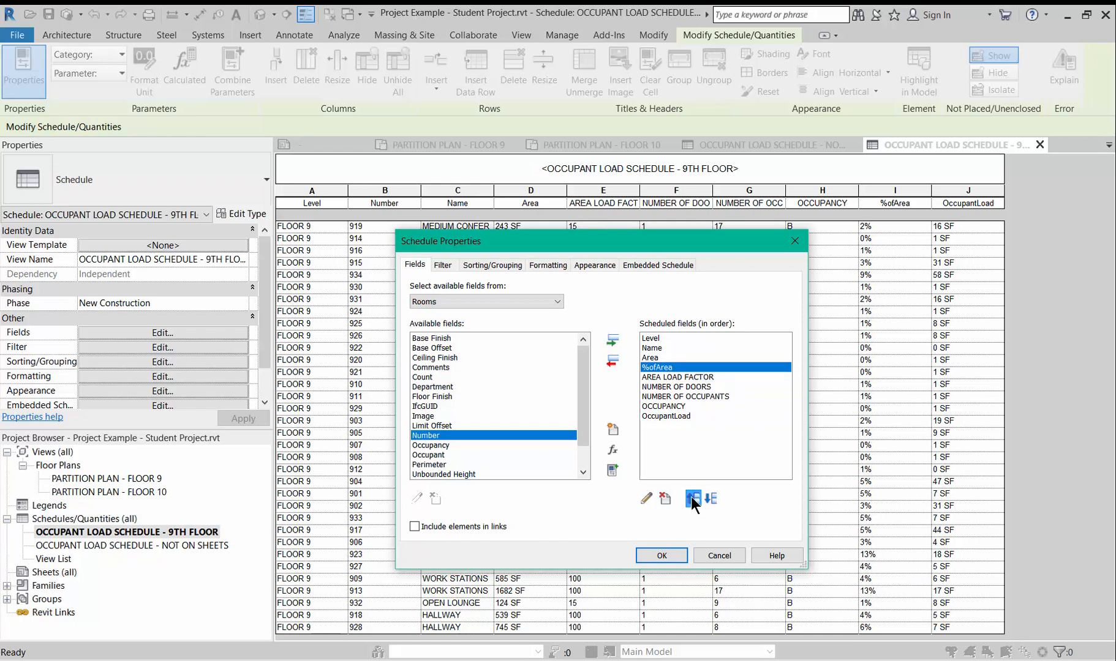
Move the OCCUPANCY field up the scheduled fields so it sits directly after %ofArea.
{"action": "left_click", "coordinate": [658, 406]}
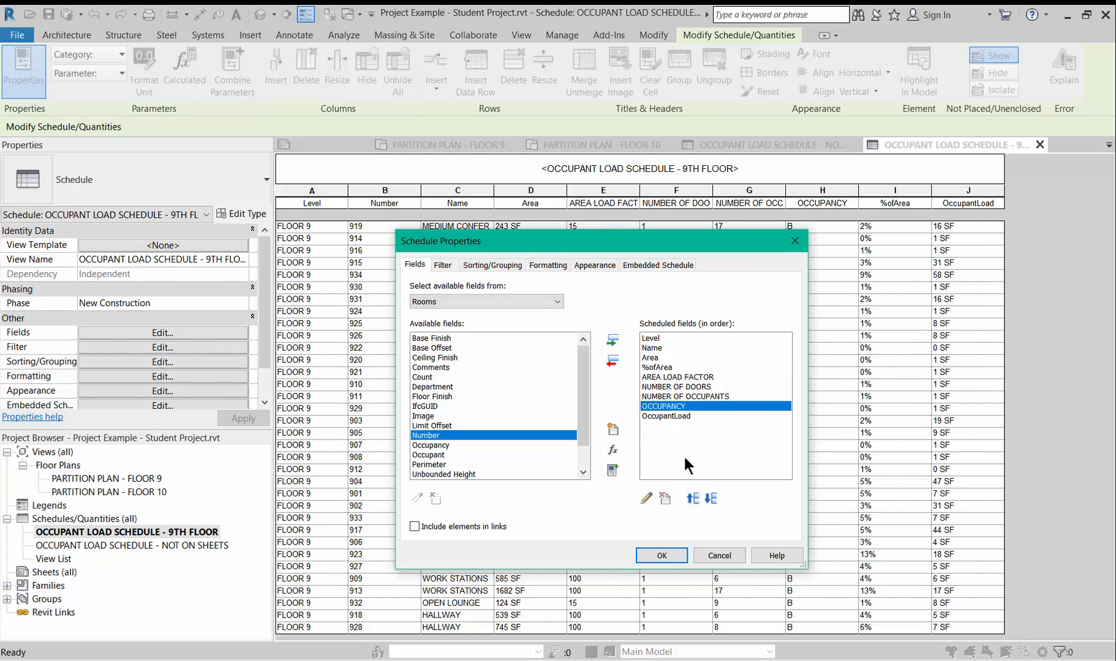
{"action": "left_click", "coordinate": [693, 498]}
{"action": "left_click", "coordinate": [692, 498]}
{"action": "left_click", "coordinate": [691, 498]}
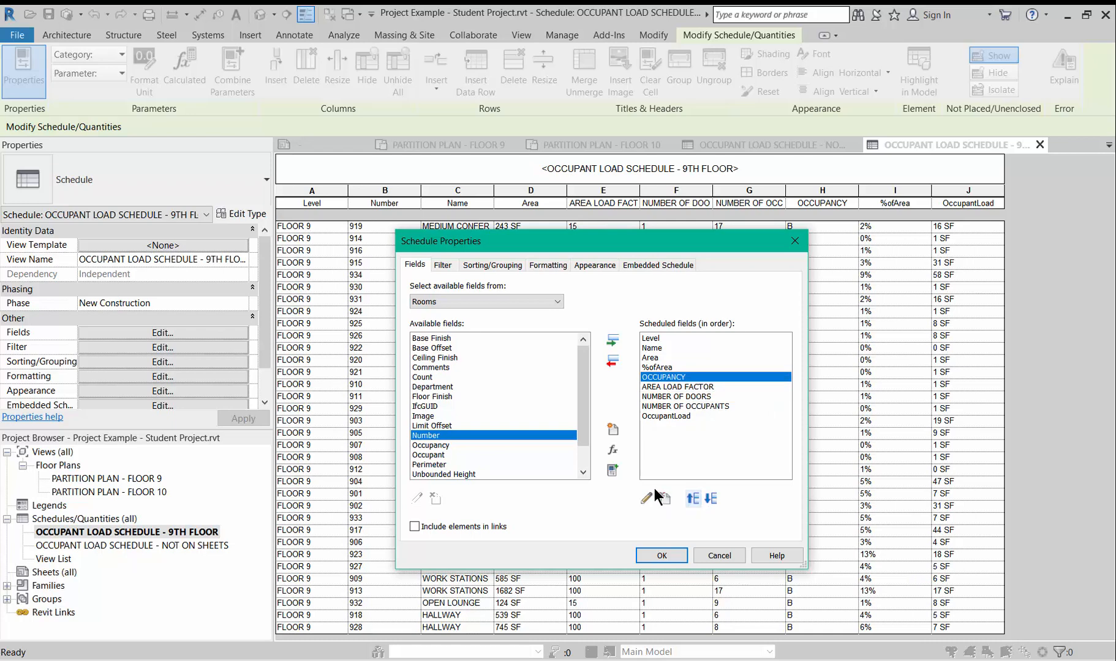
Remove the NUMBER OF DOORS and NUMBER OF OCCUPANTS fields from the scheduled fields.
{"action": "left_click", "coordinate": [655, 397]}
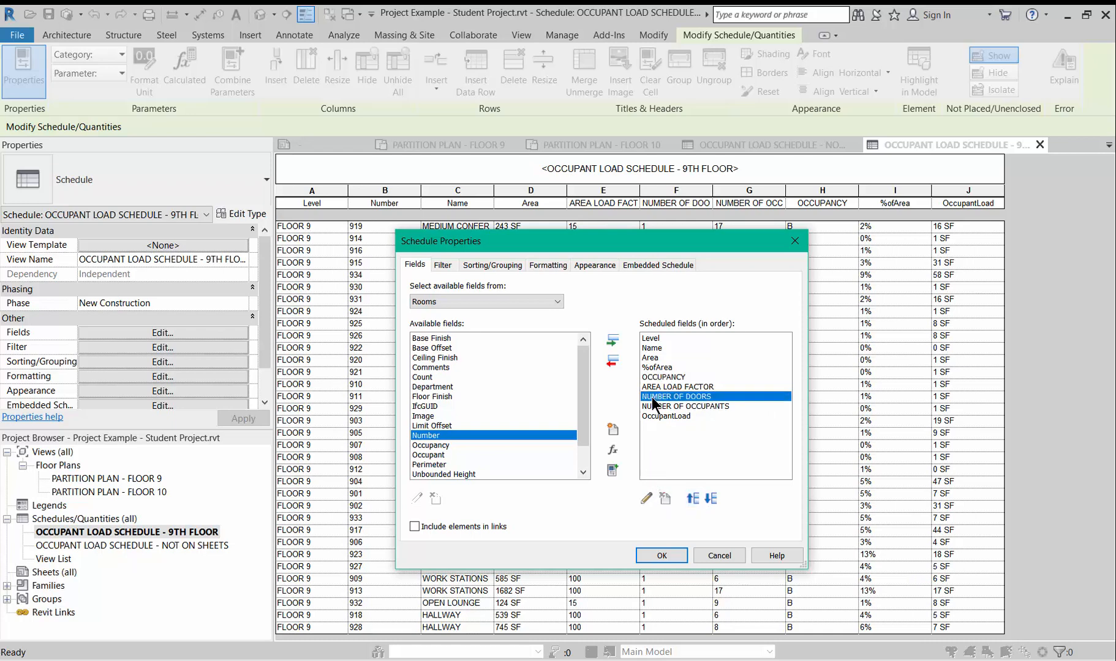
{"action": "left_click", "coordinate": [613, 362]}
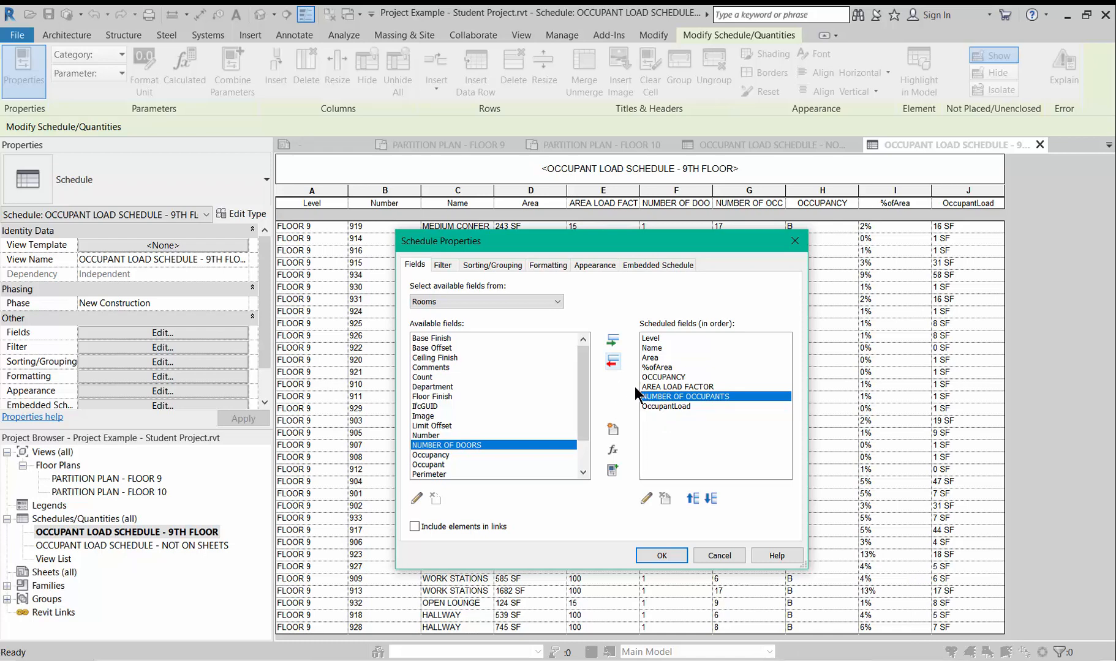
{"action": "left_click", "coordinate": [613, 361]}
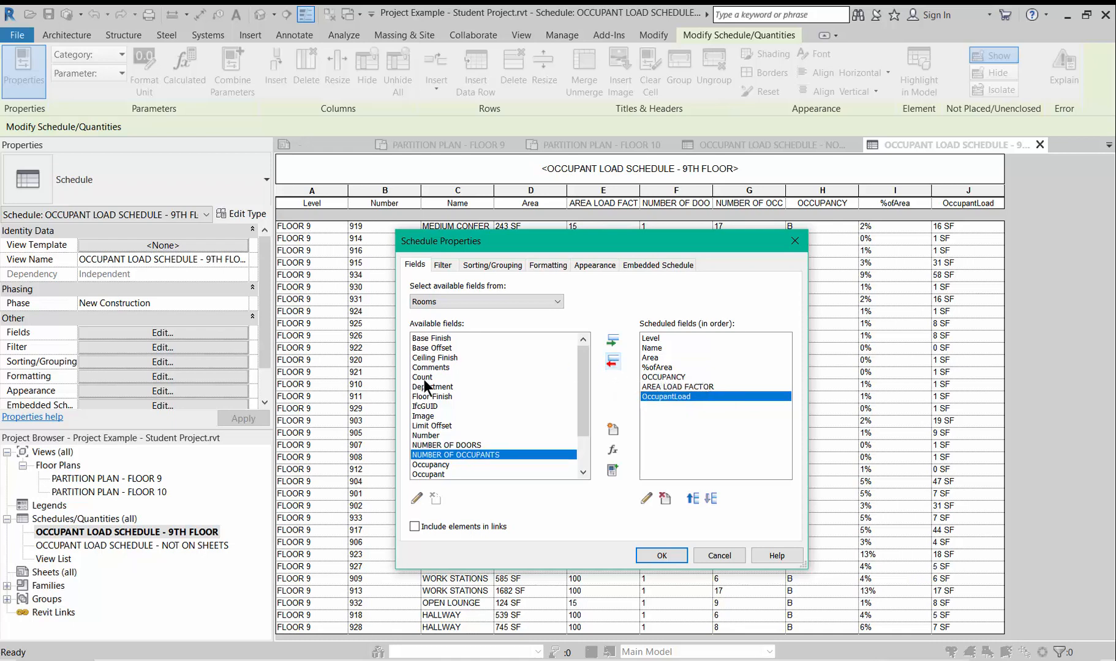
Sort the schedule by Name in ascending order and enable grand totals with the Totals only option.
{"action": "left_click", "coordinate": [493, 265]}
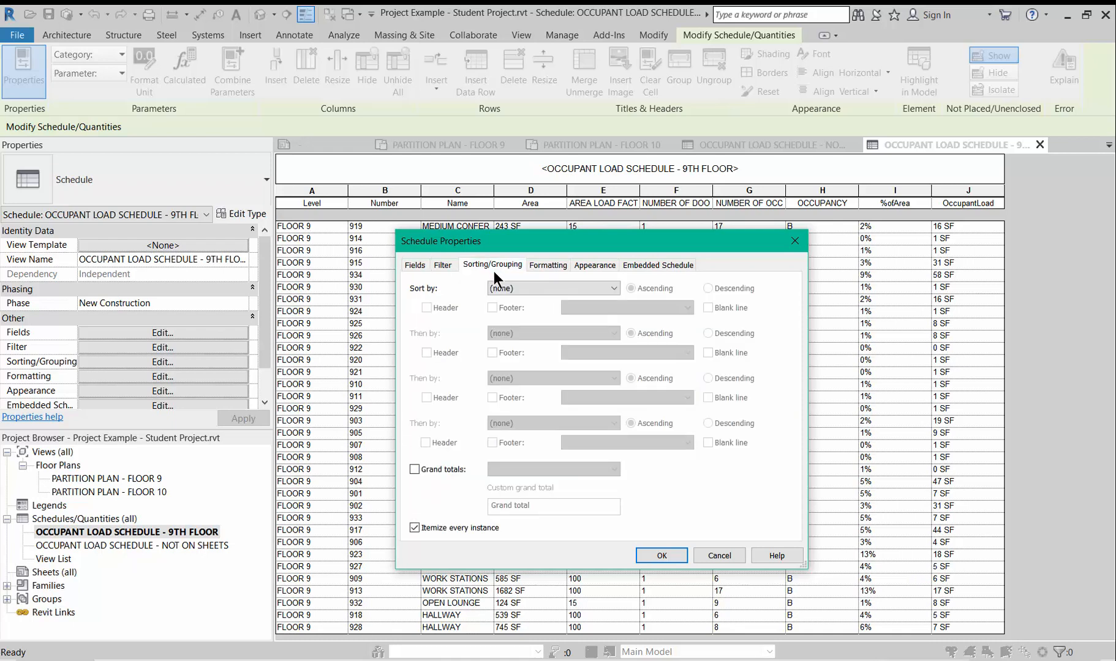
{"action": "left_click", "coordinate": [504, 289]}
{"action": "left_click", "coordinate": [505, 316]}
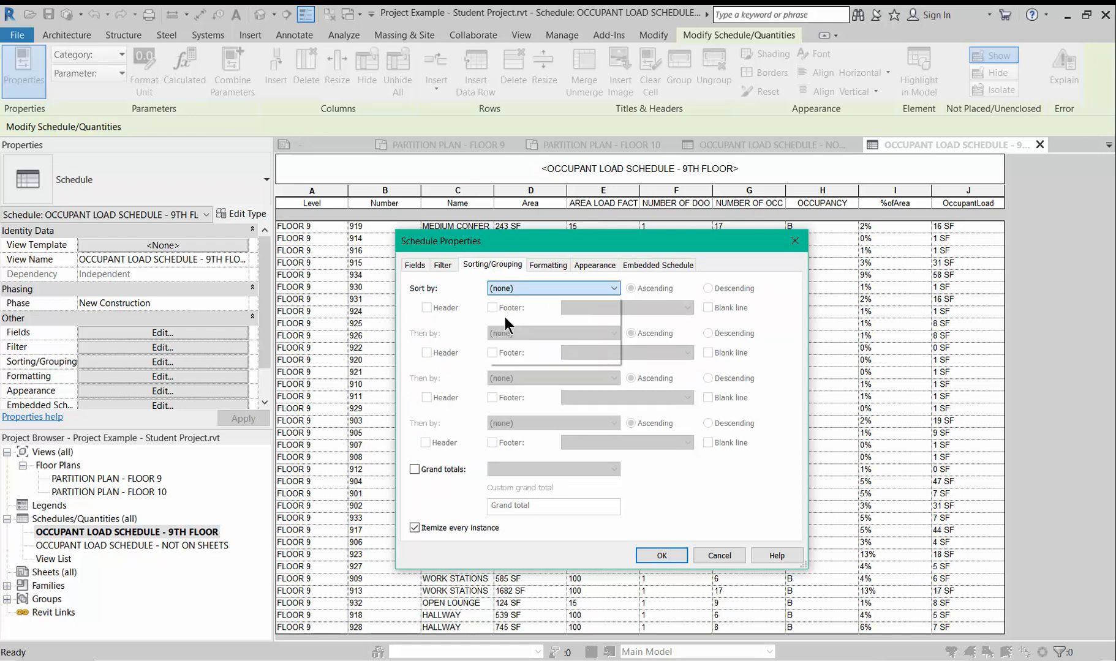
{"action": "left_click", "coordinate": [415, 469]}
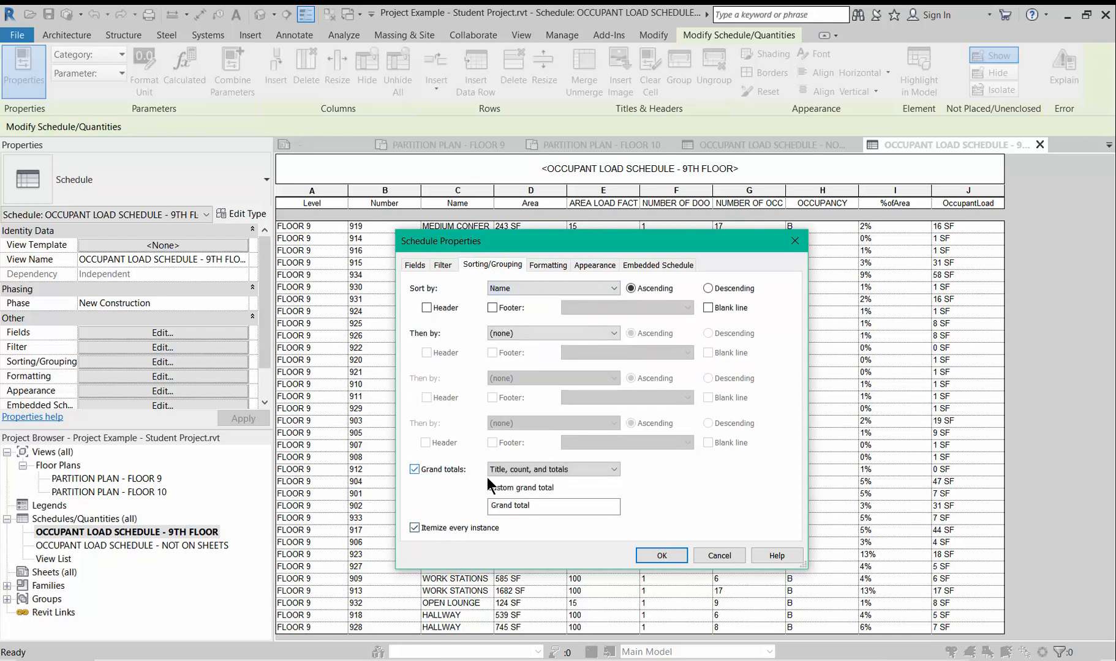
{"action": "left_click", "coordinate": [531, 470]}
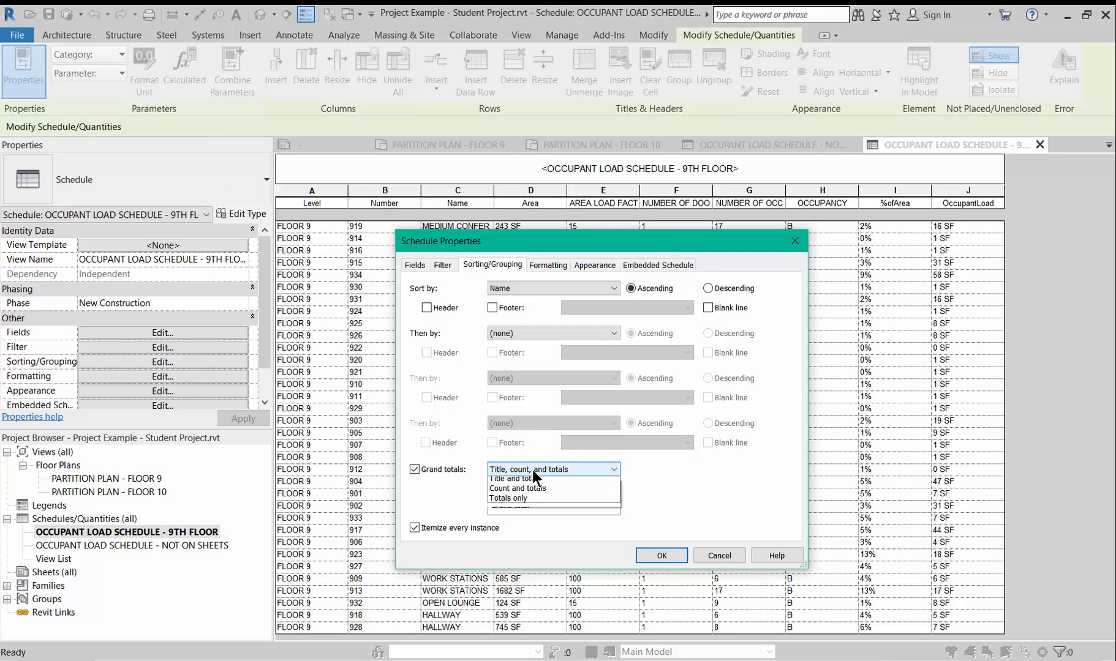
{"action": "left_click", "coordinate": [517, 506]}
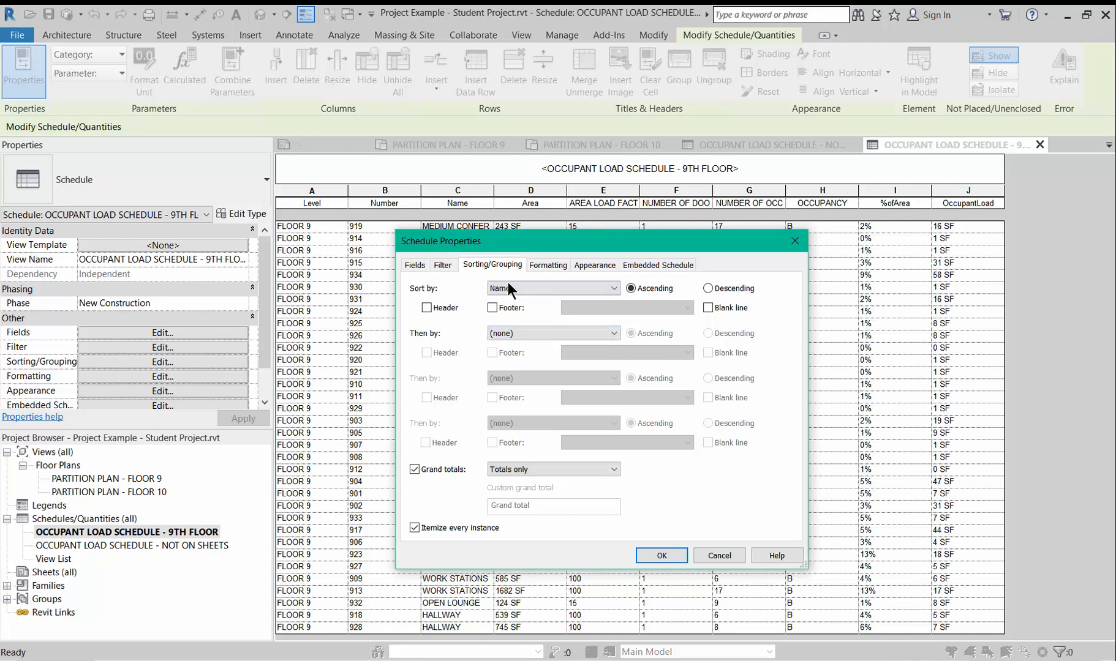
Make Level a hidden field and set the Area and %ofArea fields to Calculate totals.
{"action": "left_click", "coordinate": [541, 268]}
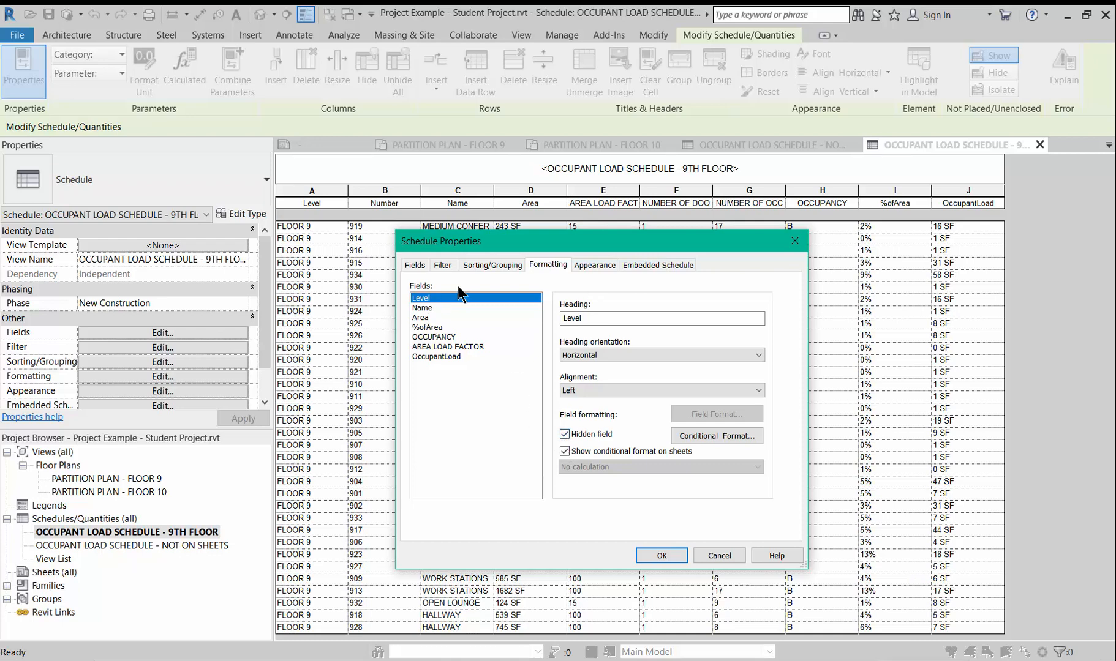
{"action": "left_click", "coordinate": [423, 308]}
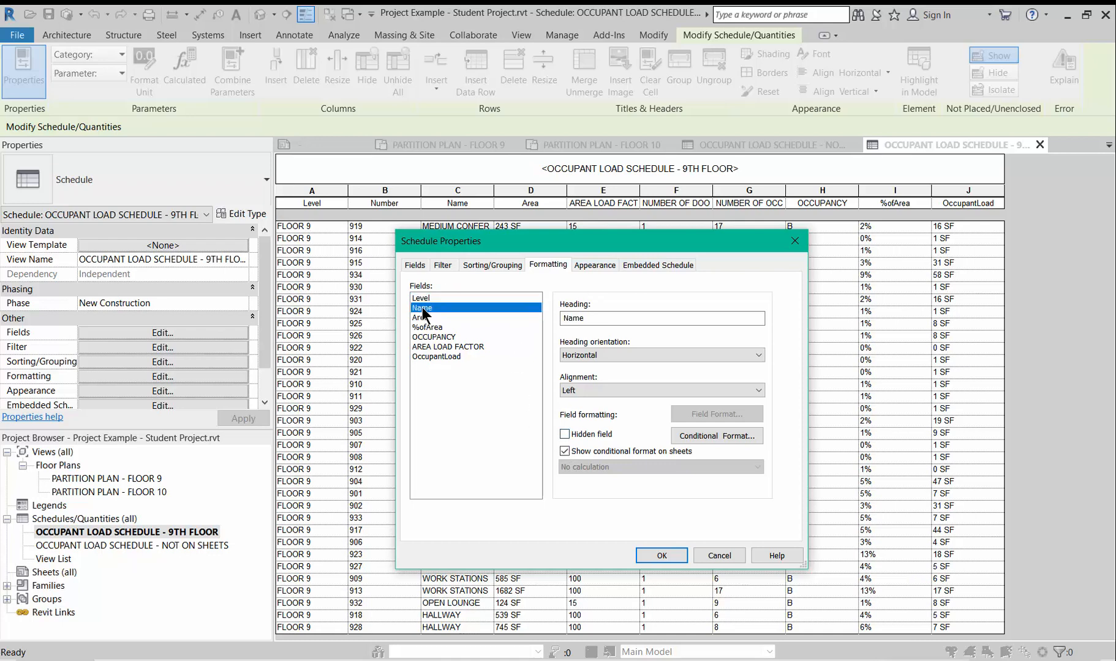
{"action": "left_click", "coordinate": [420, 318]}
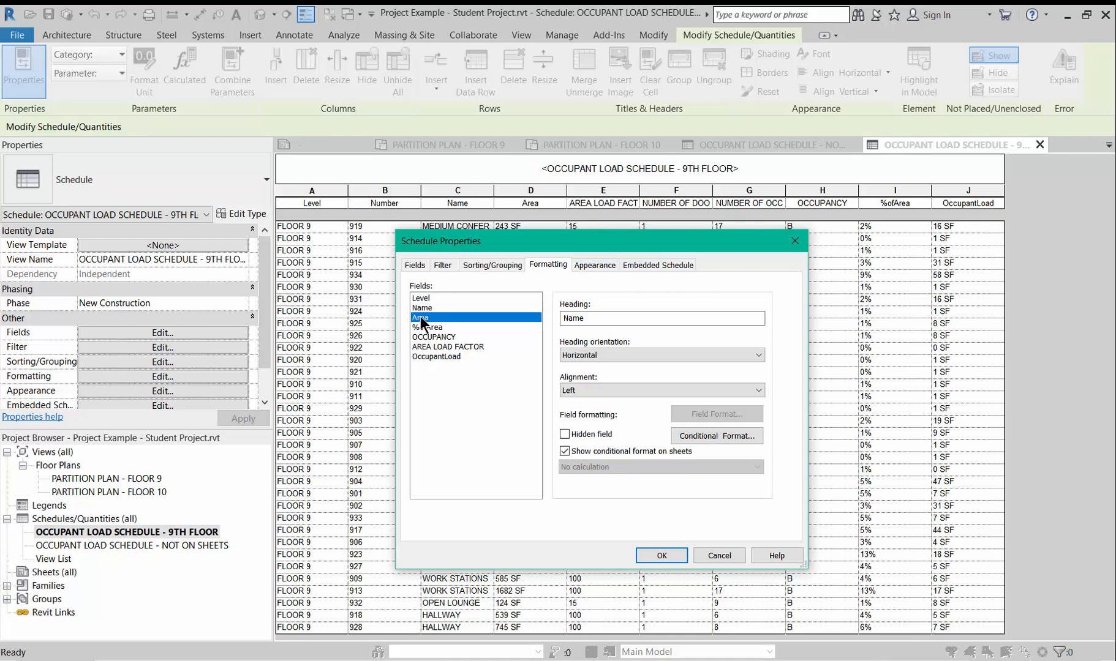
{"action": "left_click", "coordinate": [653, 468]}
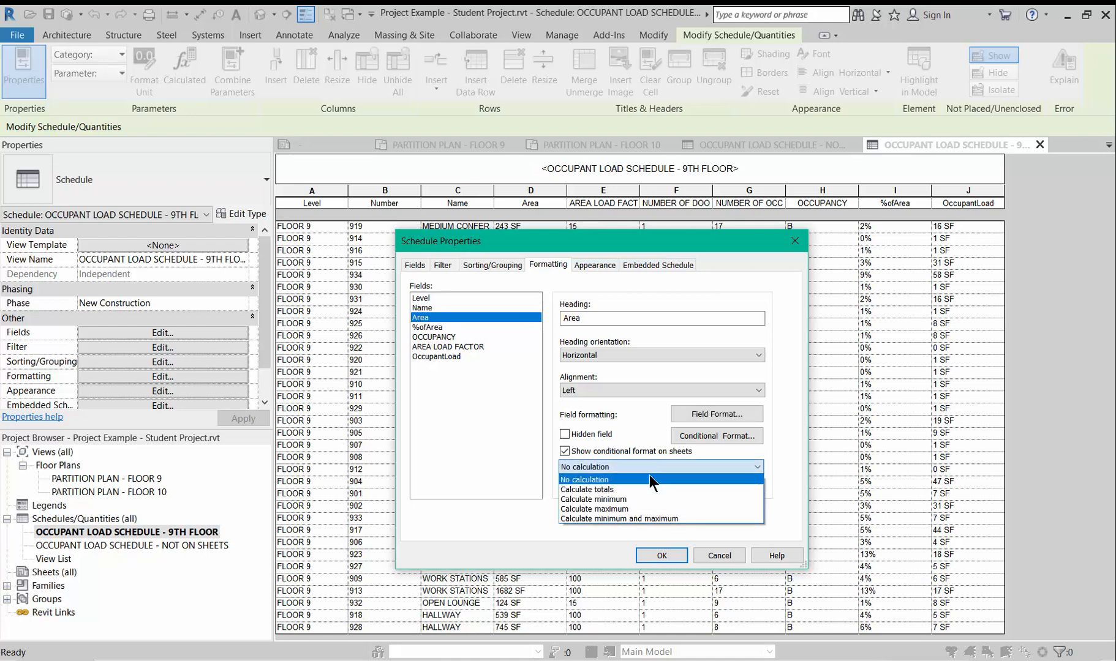
{"action": "left_click", "coordinate": [642, 487]}
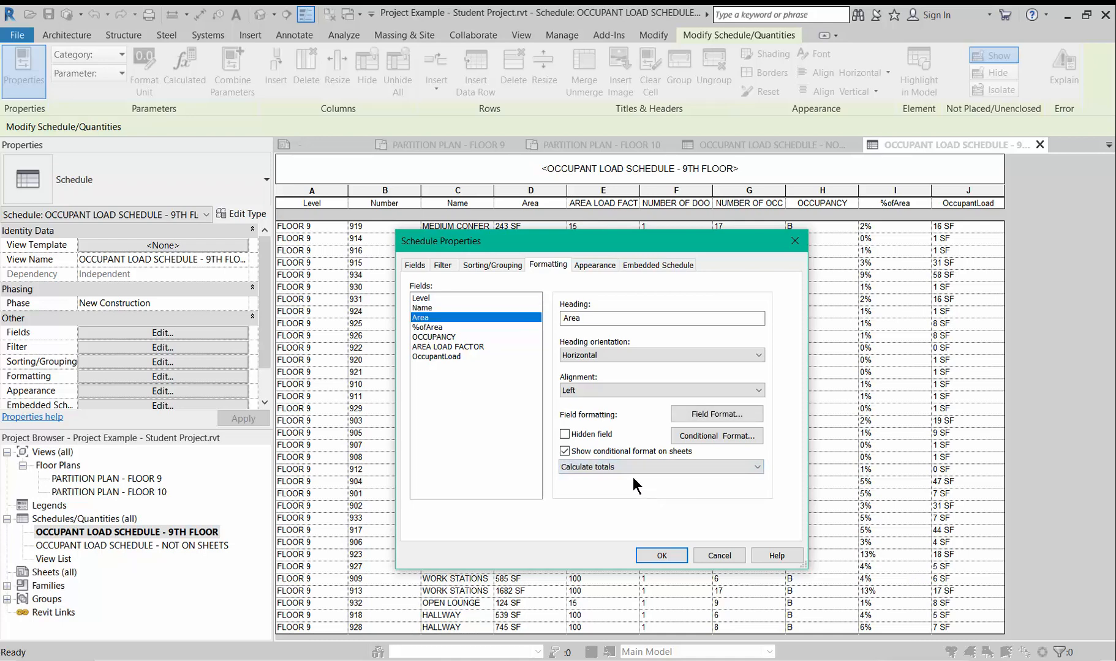
{"action": "left_click", "coordinate": [429, 327]}
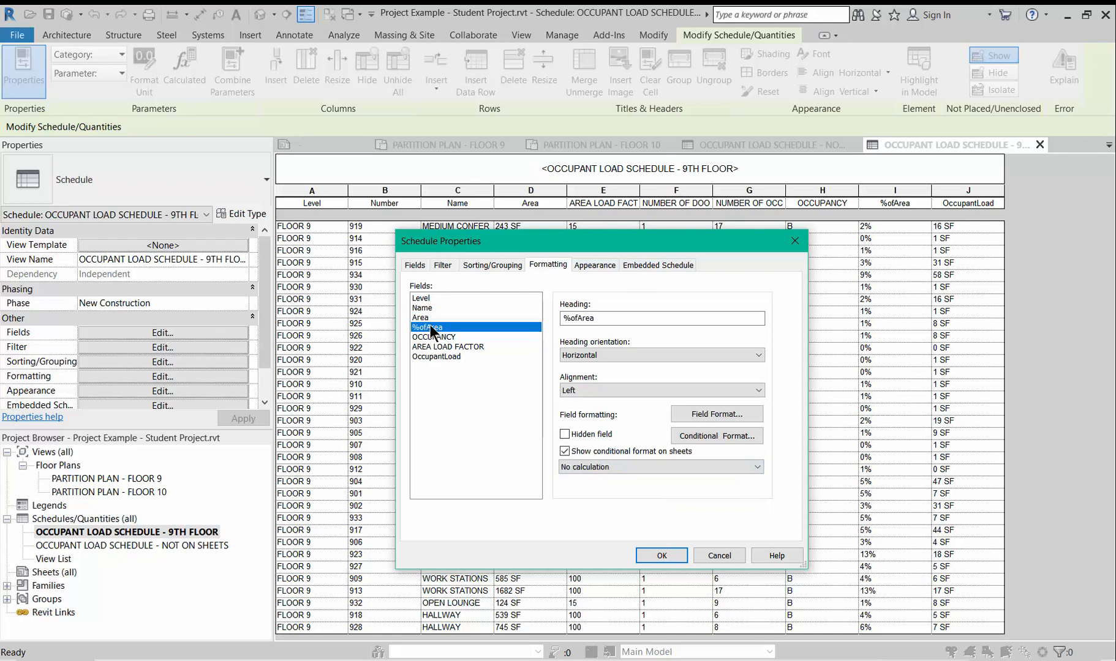
{"action": "left_click", "coordinate": [631, 467]}
{"action": "left_click", "coordinate": [610, 486]}
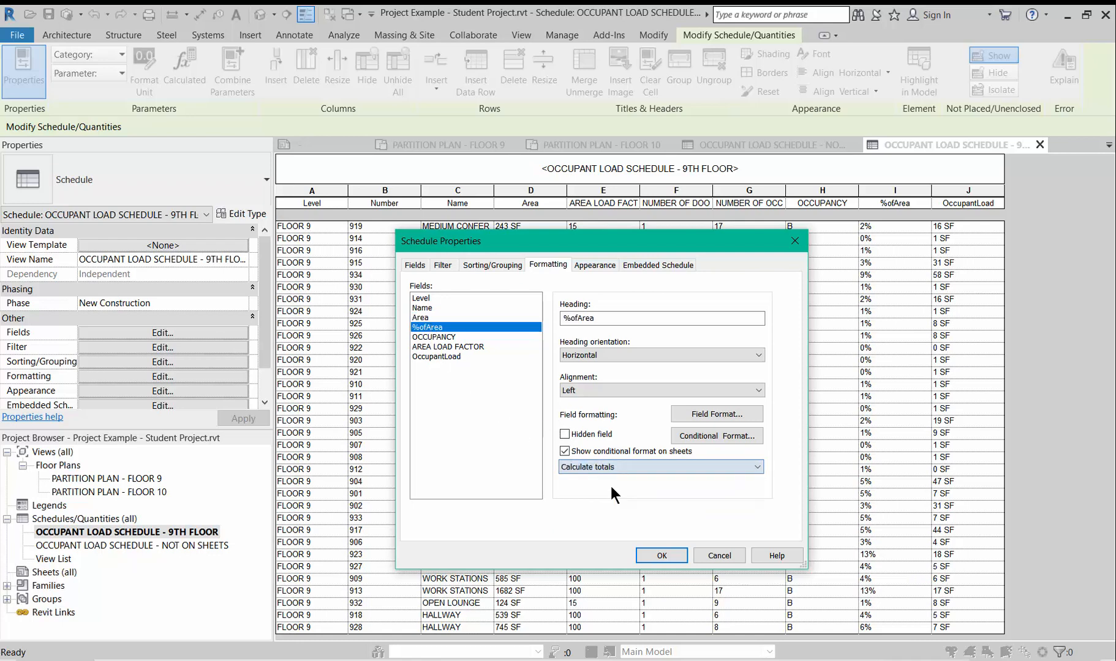
Review the formatting of the OCCUPANCY, AREA LOAD FACTOR and OccupantLoad fields, including the unit format of OccupantLoad.
{"action": "left_click", "coordinate": [445, 337]}
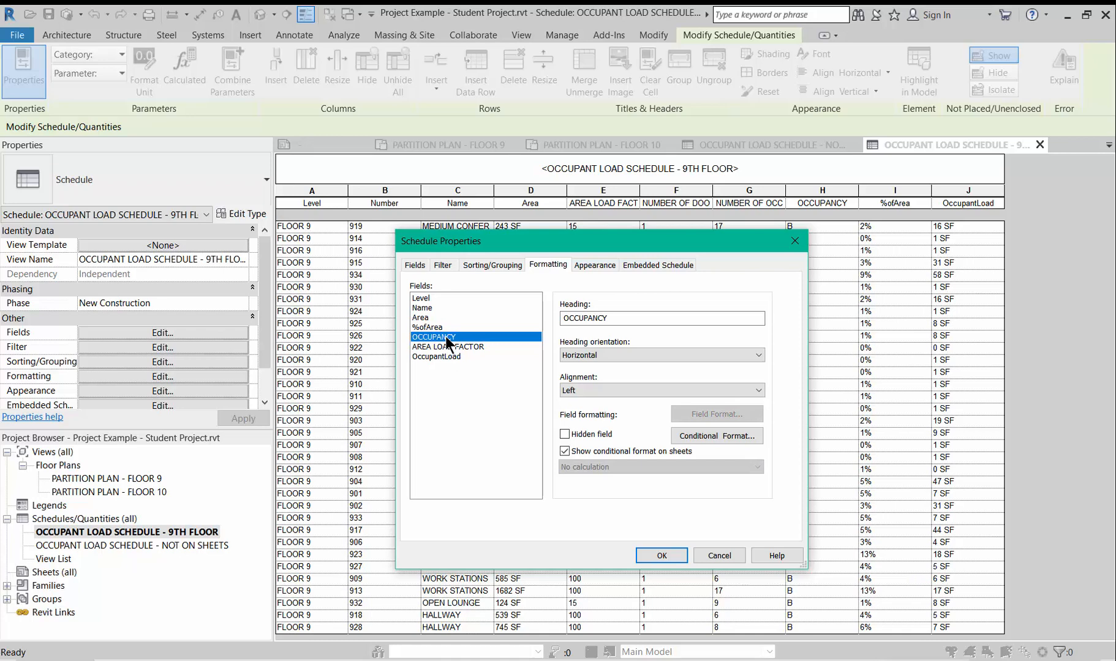
{"action": "left_click", "coordinate": [434, 348]}
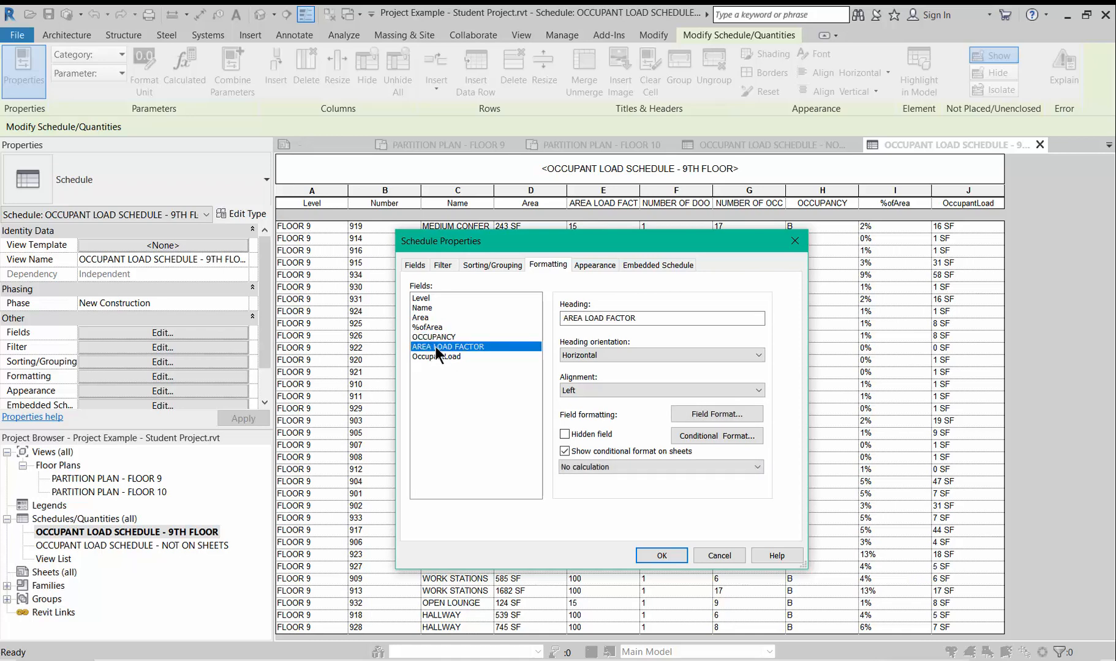
{"action": "left_click", "coordinate": [436, 356]}
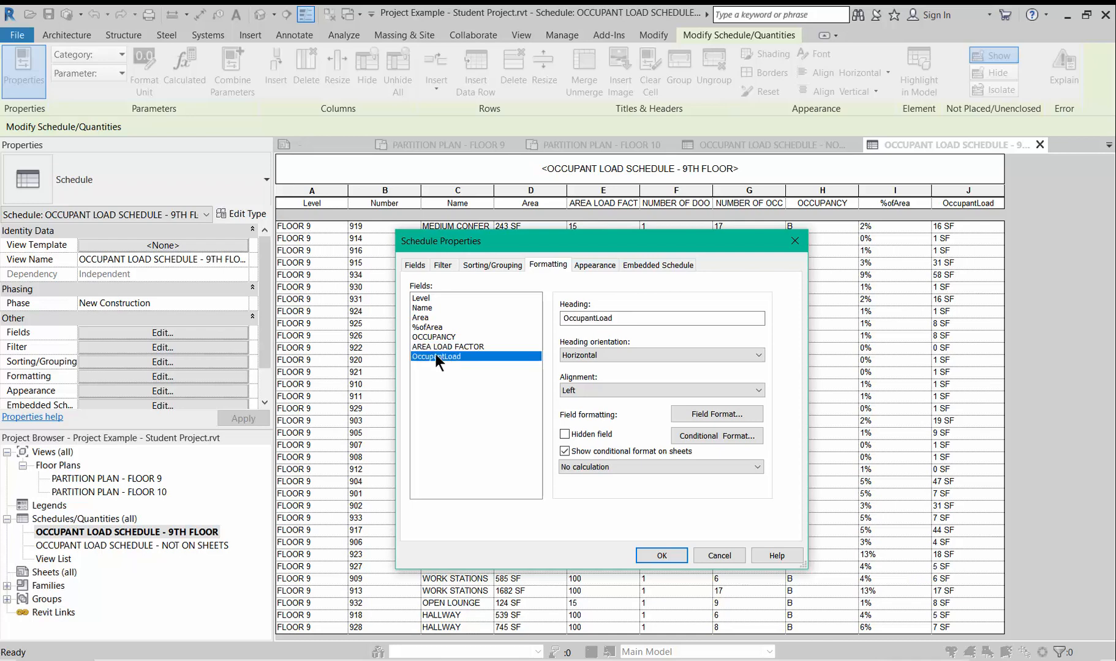
{"action": "left_click", "coordinate": [714, 414]}
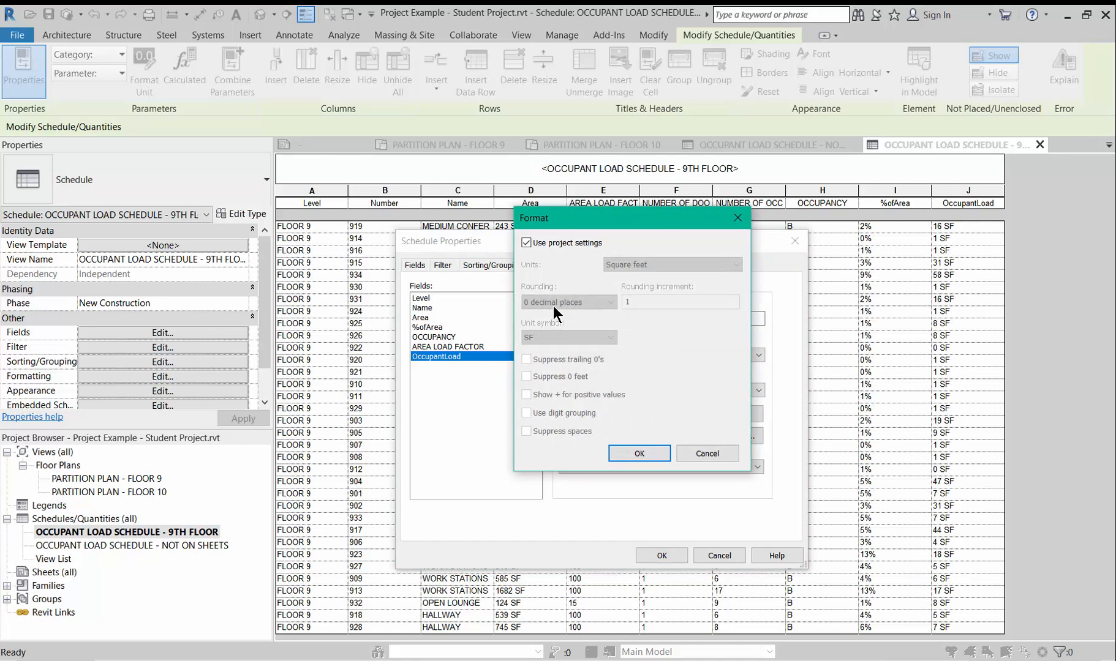
{"action": "left_click", "coordinate": [638, 454]}
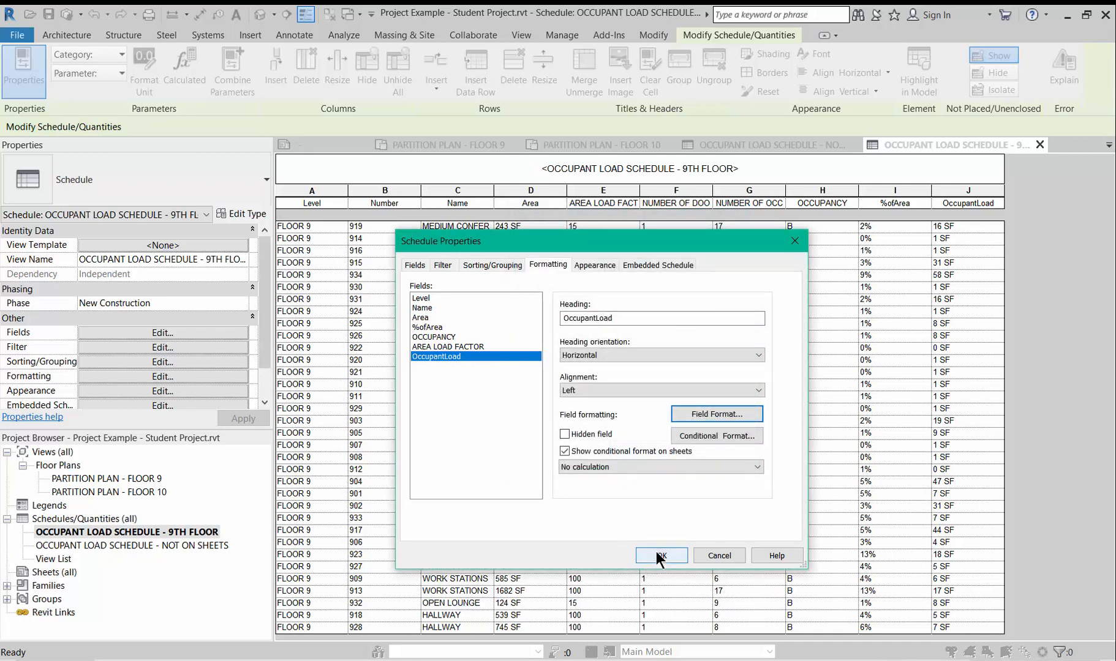
Set the schedule's title text style to 1/4" Arial 2 and apply the appearance settings.
{"action": "left_click", "coordinate": [584, 269]}
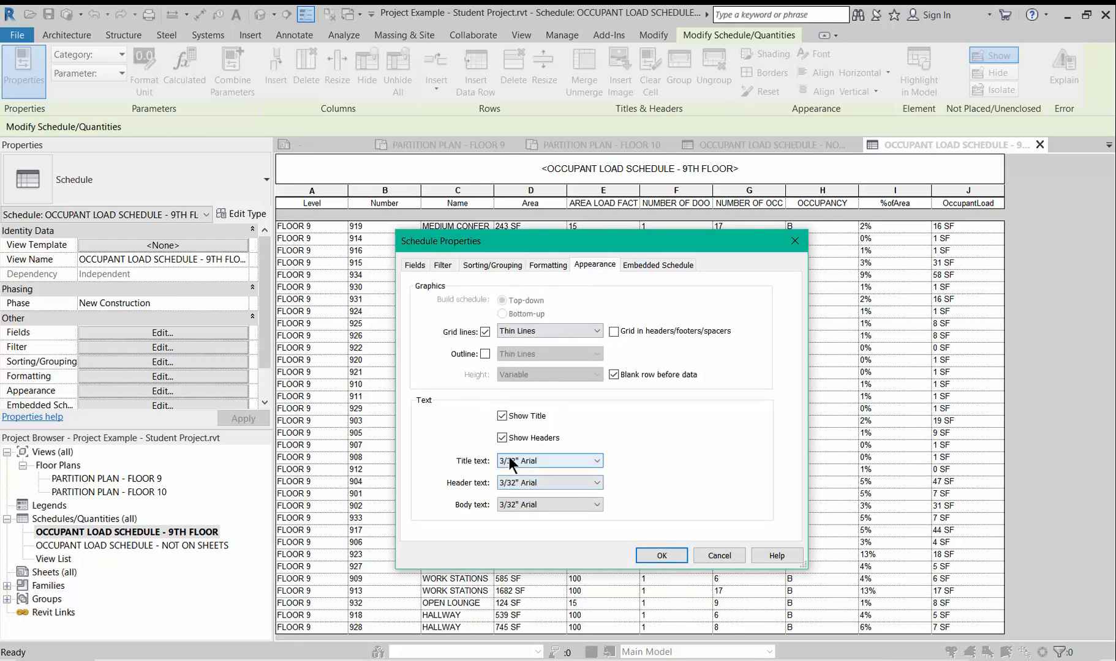
{"action": "left_click", "coordinate": [539, 463]}
{"action": "left_click", "coordinate": [532, 476]}
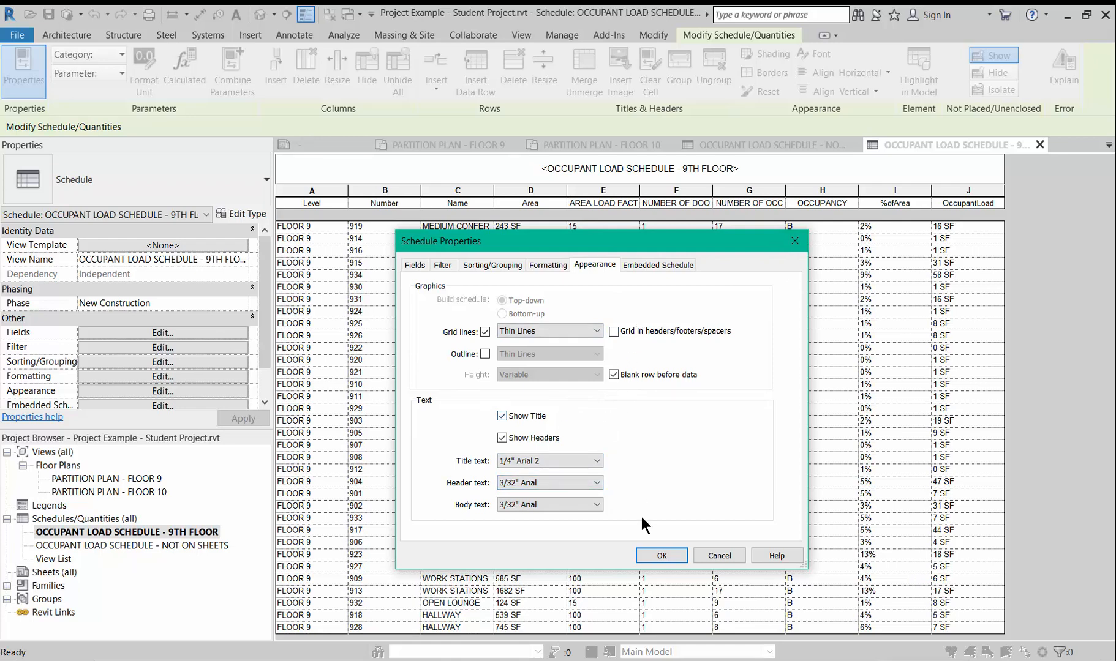
{"action": "left_click", "coordinate": [668, 554]}
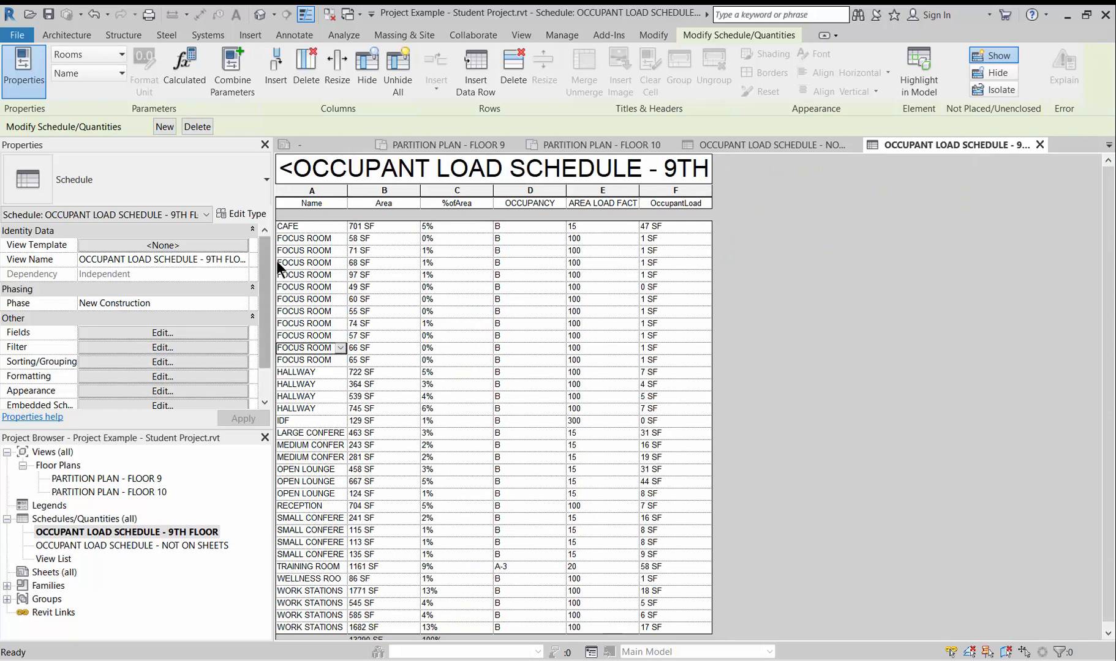
Turn off itemizing every instance in the 9th floor schedule and set the OccupantLoad field to Calculate totals.
{"action": "left_click", "coordinate": [114, 359]}
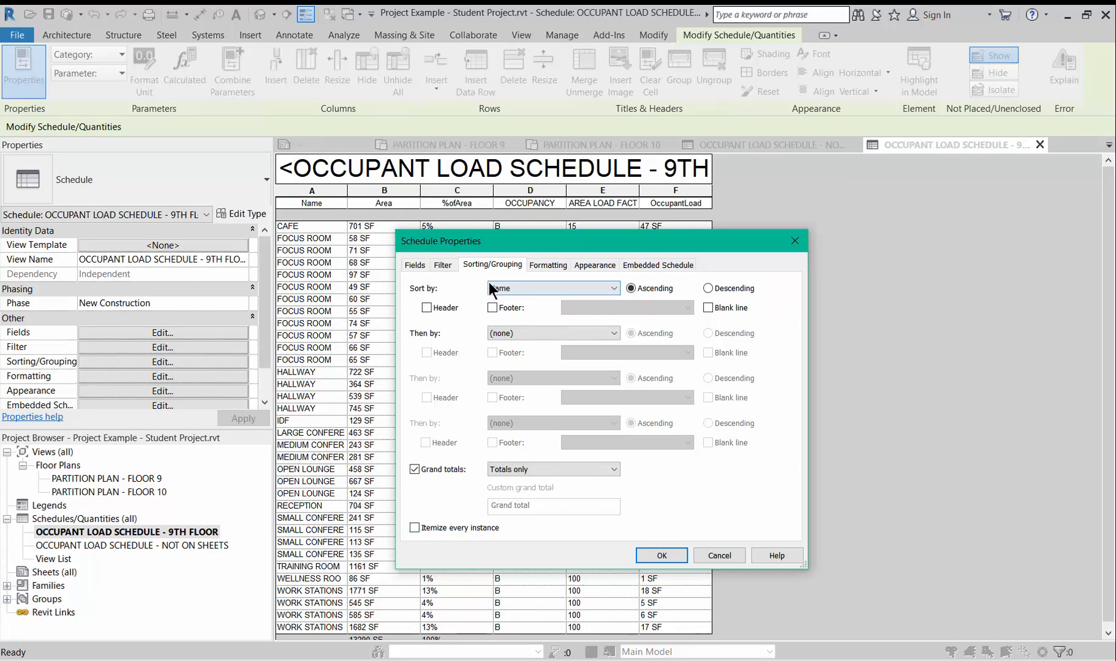
{"action": "left_click", "coordinate": [648, 561]}
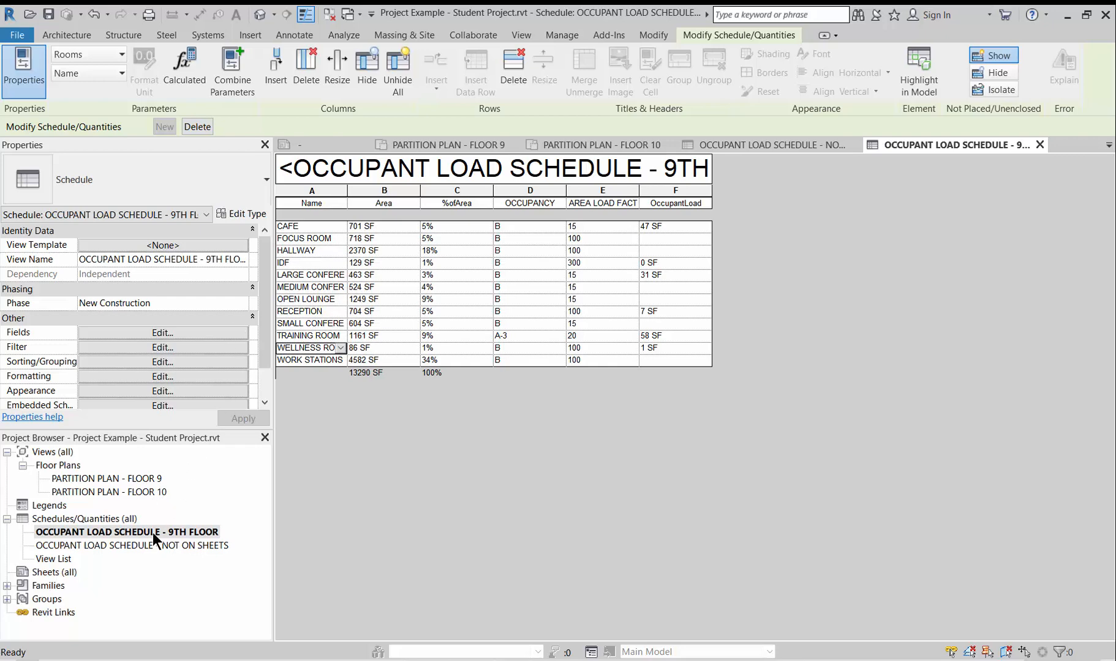
{"action": "left_click_drag", "start_coordinate": [260, 335], "coordinate": [262, 355]}
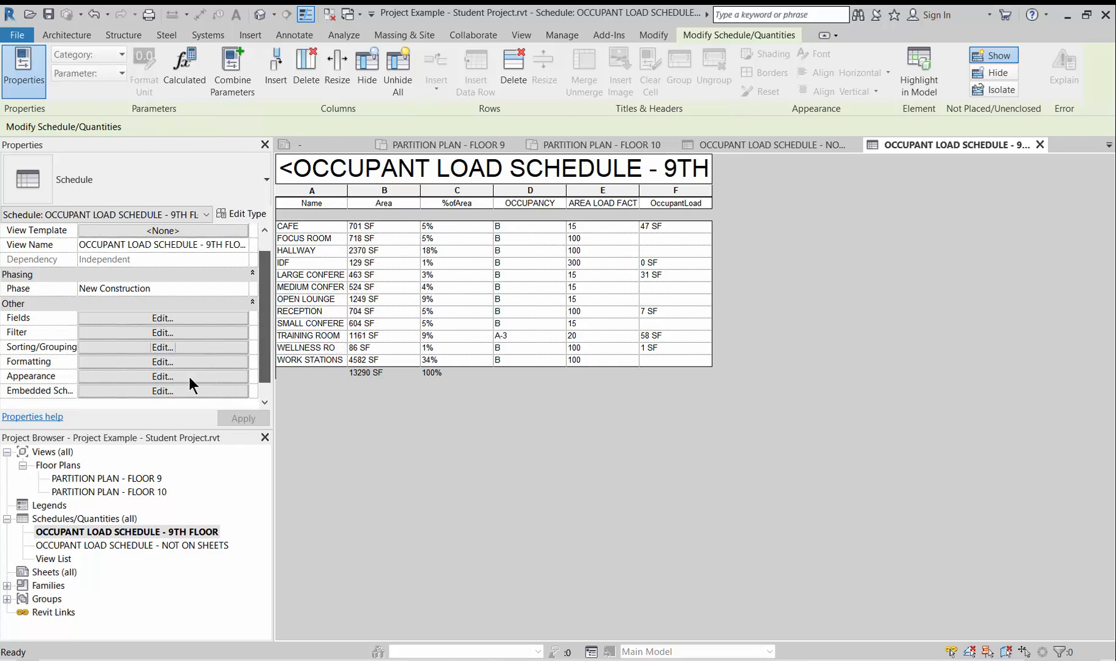
{"action": "left_click", "coordinate": [175, 359]}
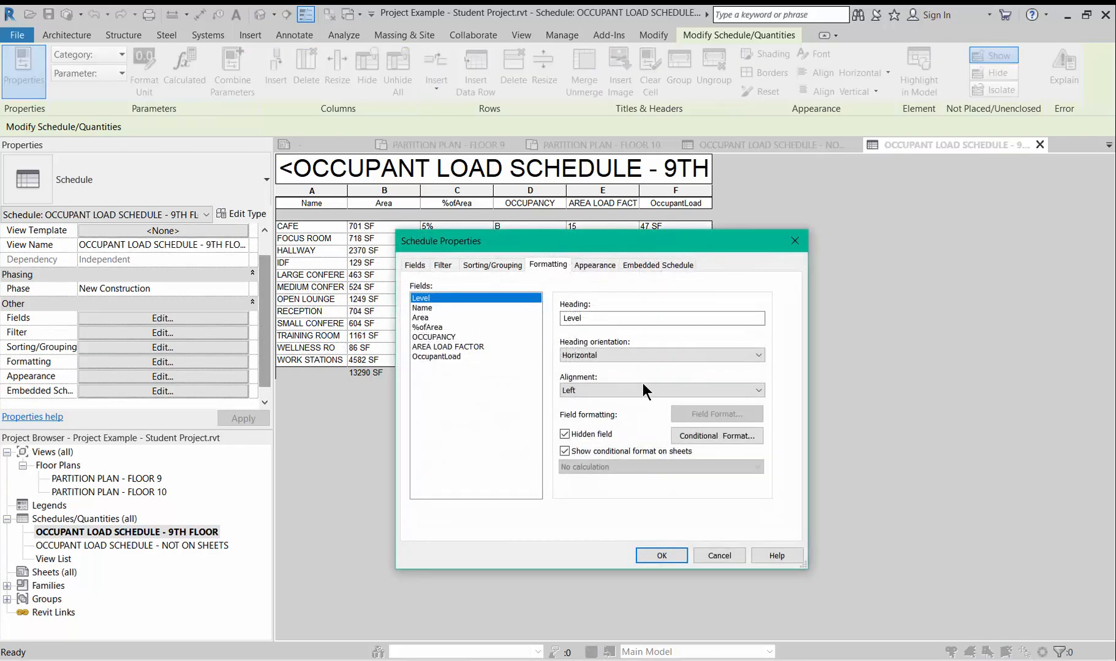
{"action": "left_click", "coordinate": [424, 355]}
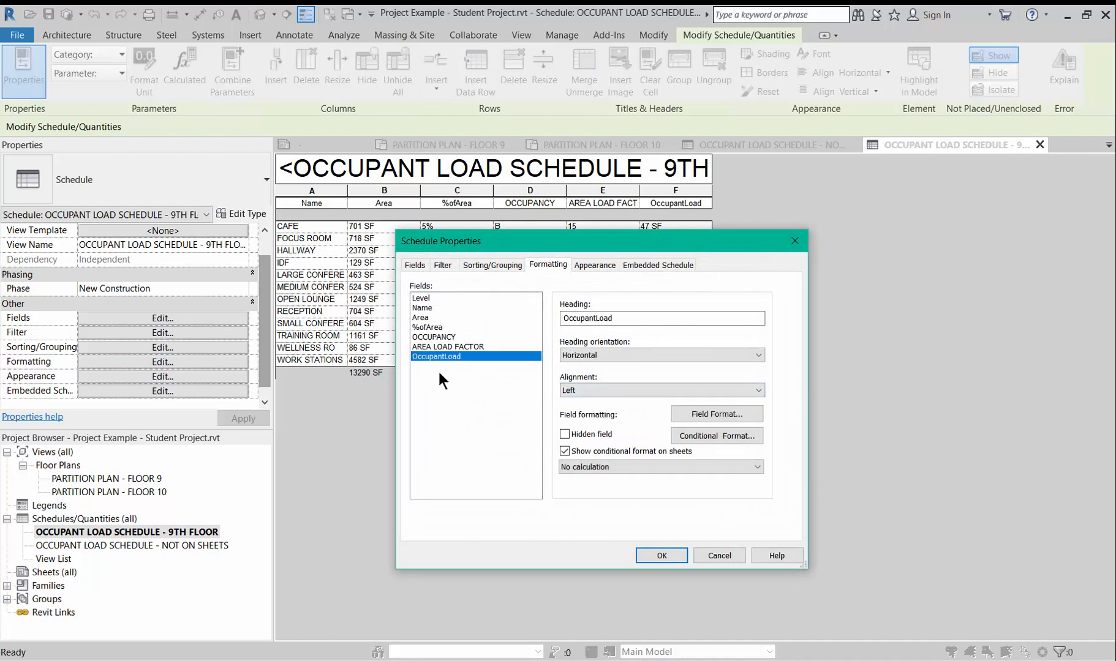
{"action": "left_click", "coordinate": [591, 468]}
{"action": "left_click", "coordinate": [586, 484]}
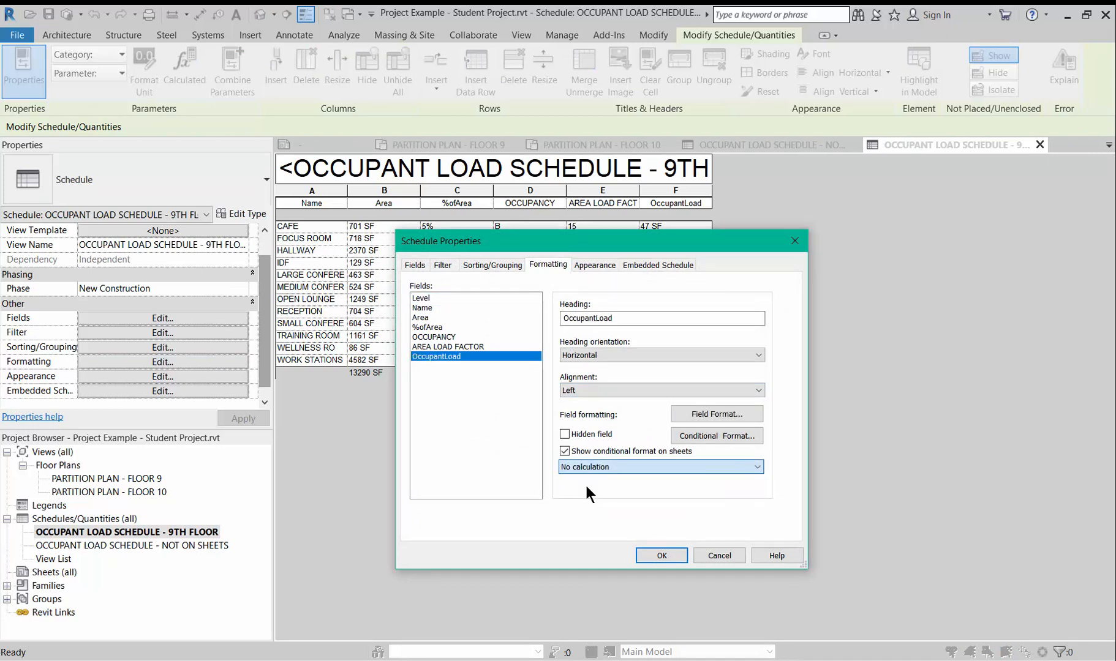
Override the project units for the OccupantLoad field with 2 decimal places and no unit symbol, and apply the schedule properties.
{"action": "mouse_move", "coordinate": [615, 245]}
{"action": "left_mouse_down"}
{"action": "mouse_move", "coordinate": [642, 514]}
{"action": "mouse_move", "coordinate": [765, 338]}
{"action": "mouse_move", "coordinate": [603, 243]}
{"action": "left_mouse_up"}
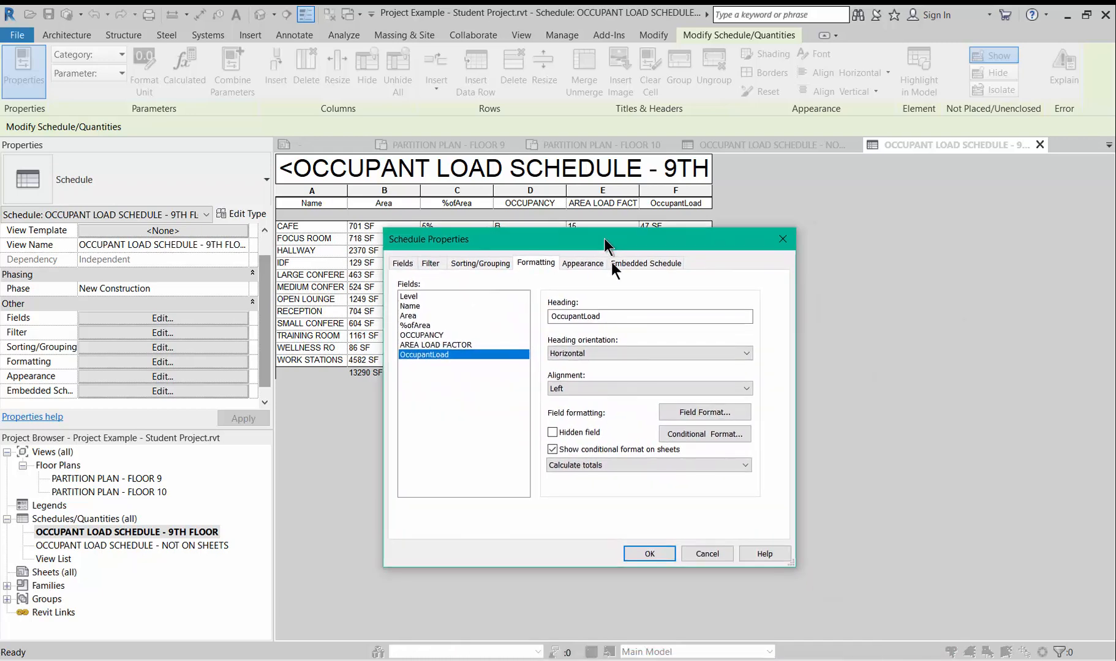
{"action": "left_click", "coordinate": [688, 415]}
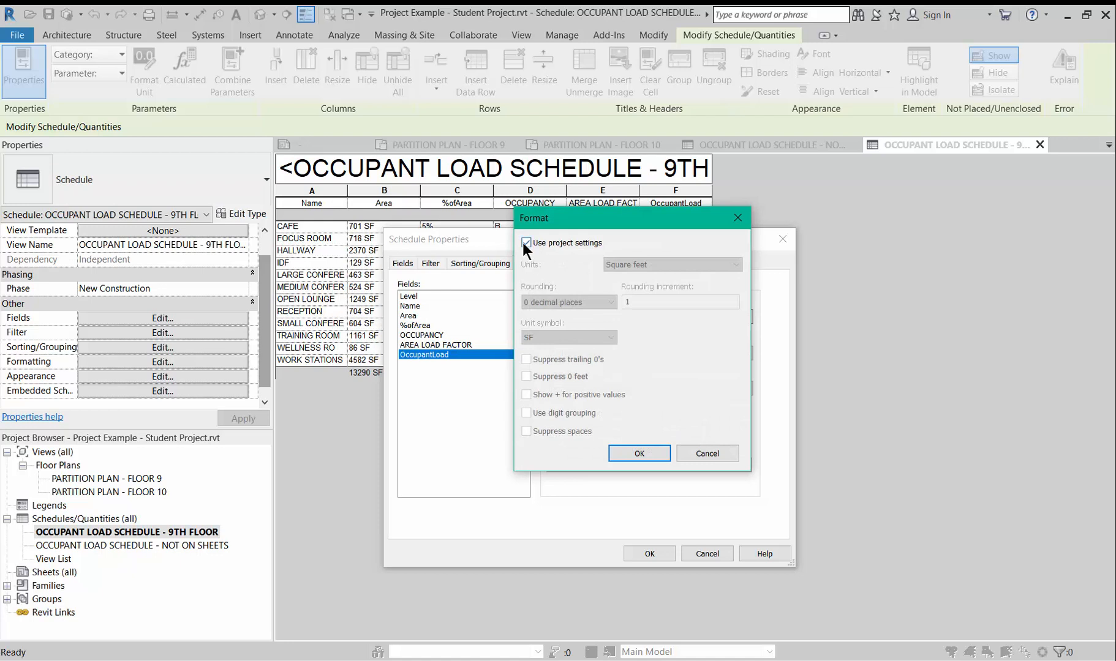
{"action": "left_click", "coordinate": [525, 243]}
{"action": "left_click", "coordinate": [536, 337]}
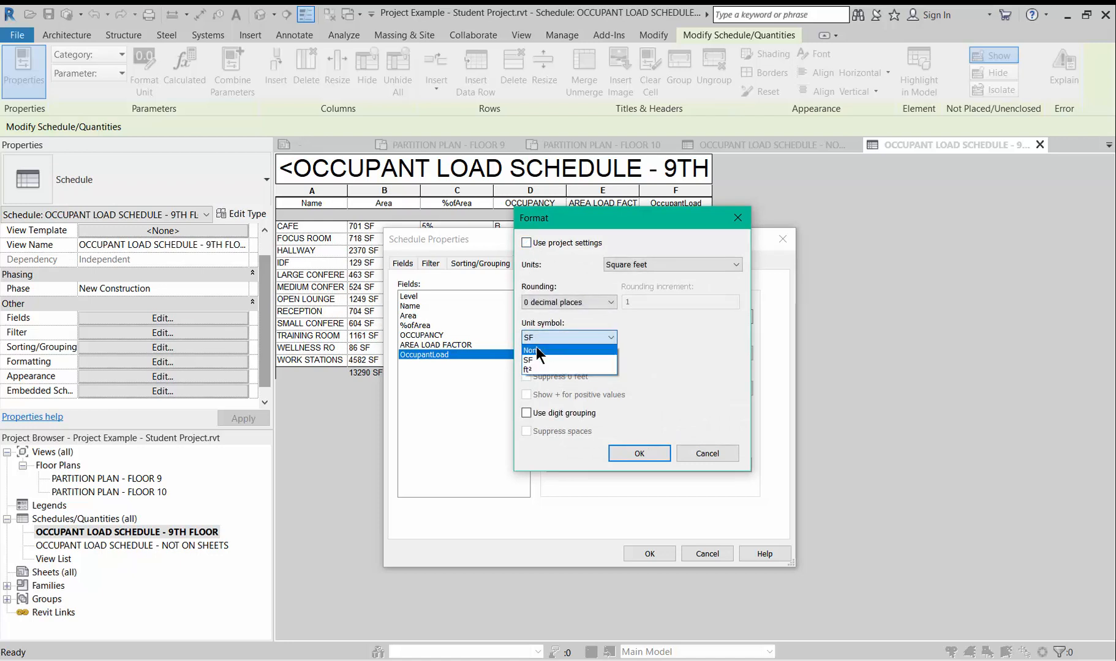
{"action": "left_click", "coordinate": [536, 347]}
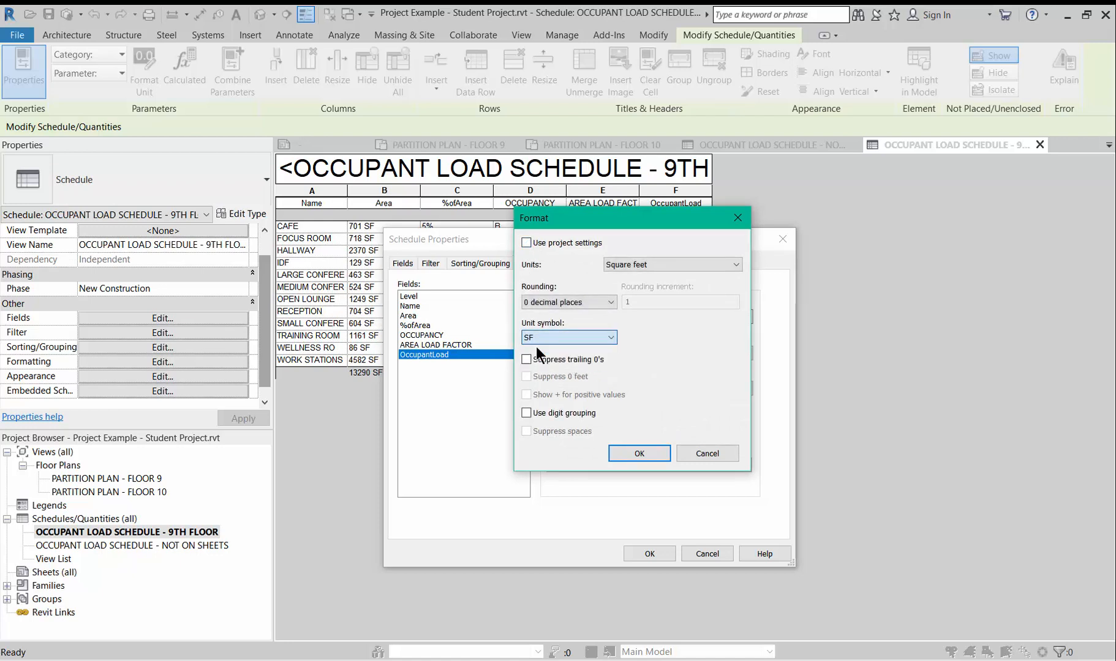
{"action": "left_click", "coordinate": [563, 302]}
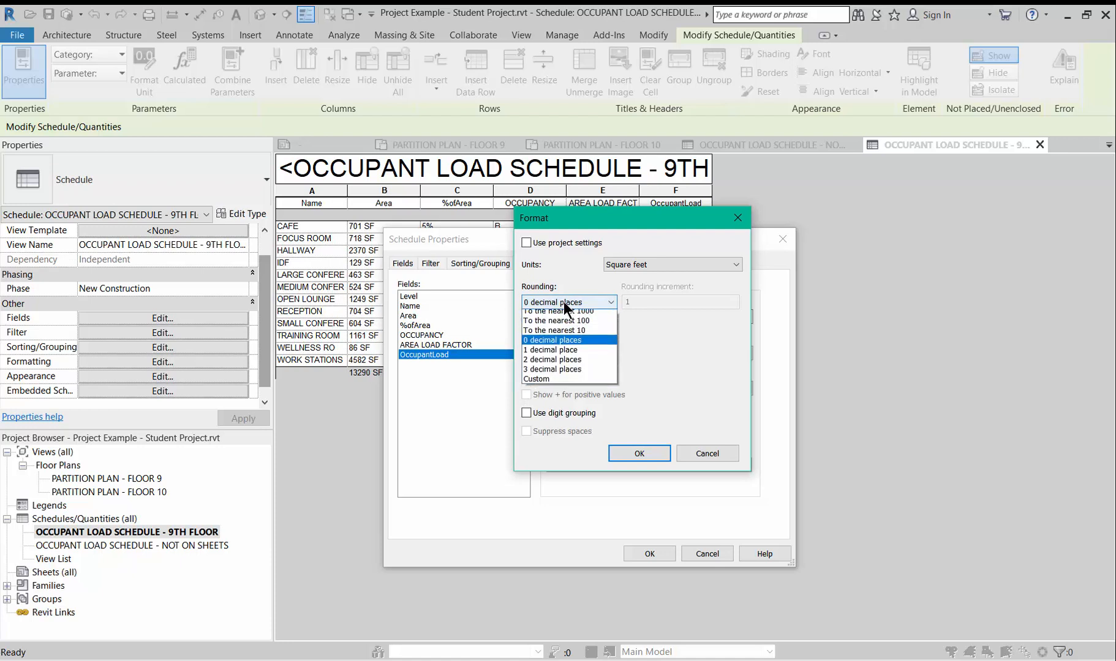
{"action": "left_click", "coordinate": [546, 362]}
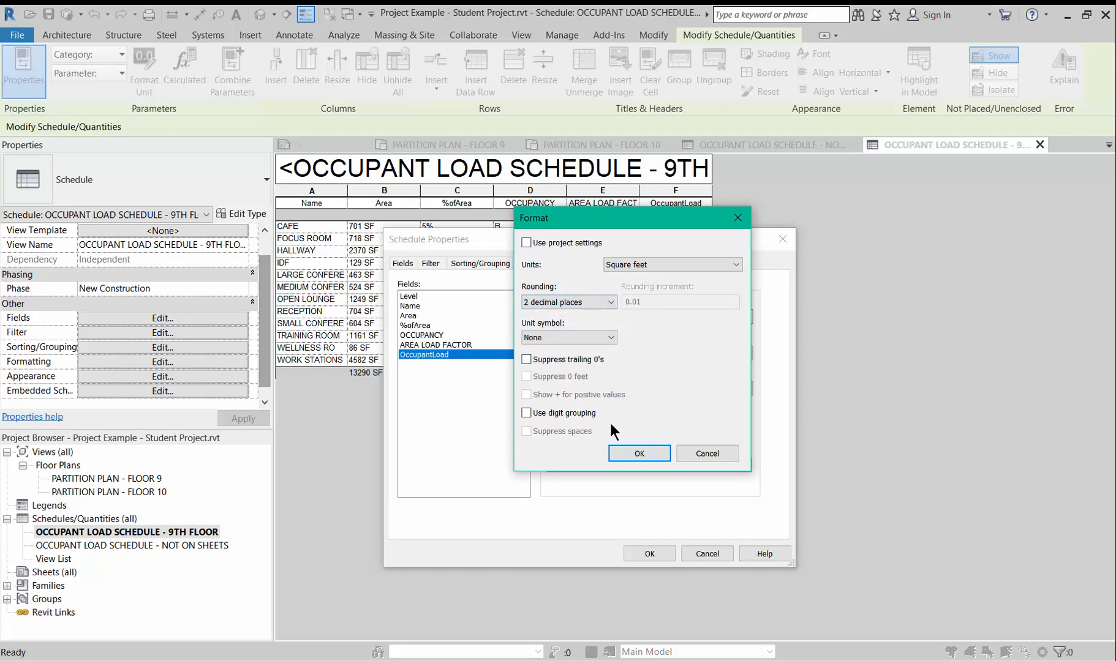
{"action": "left_click", "coordinate": [633, 451]}
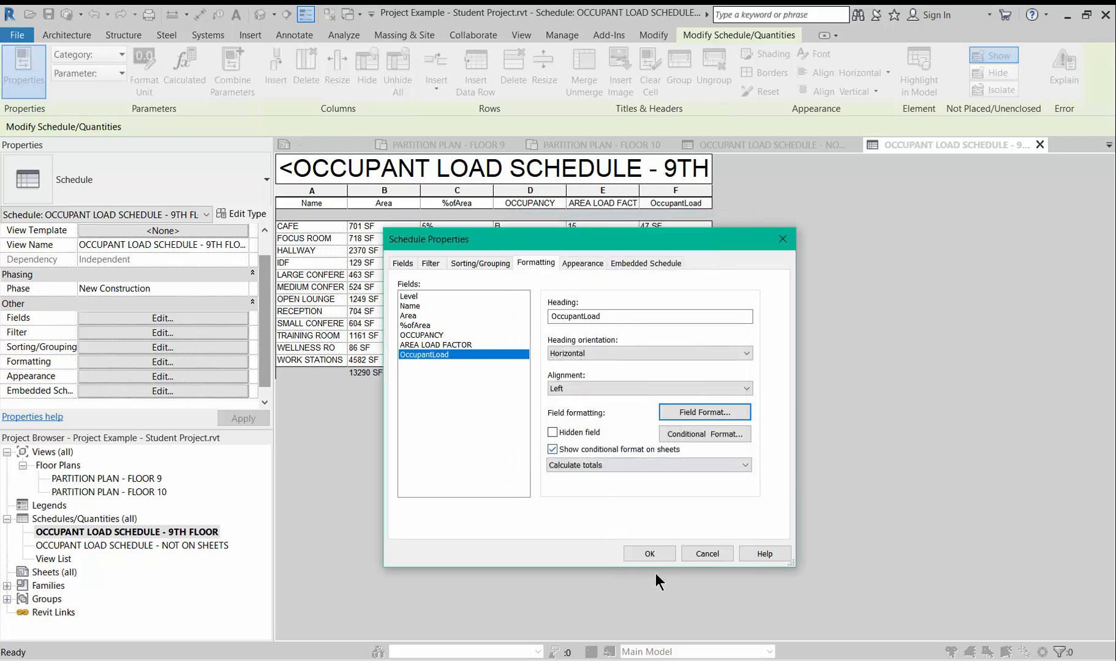
{"action": "left_click", "coordinate": [659, 549]}
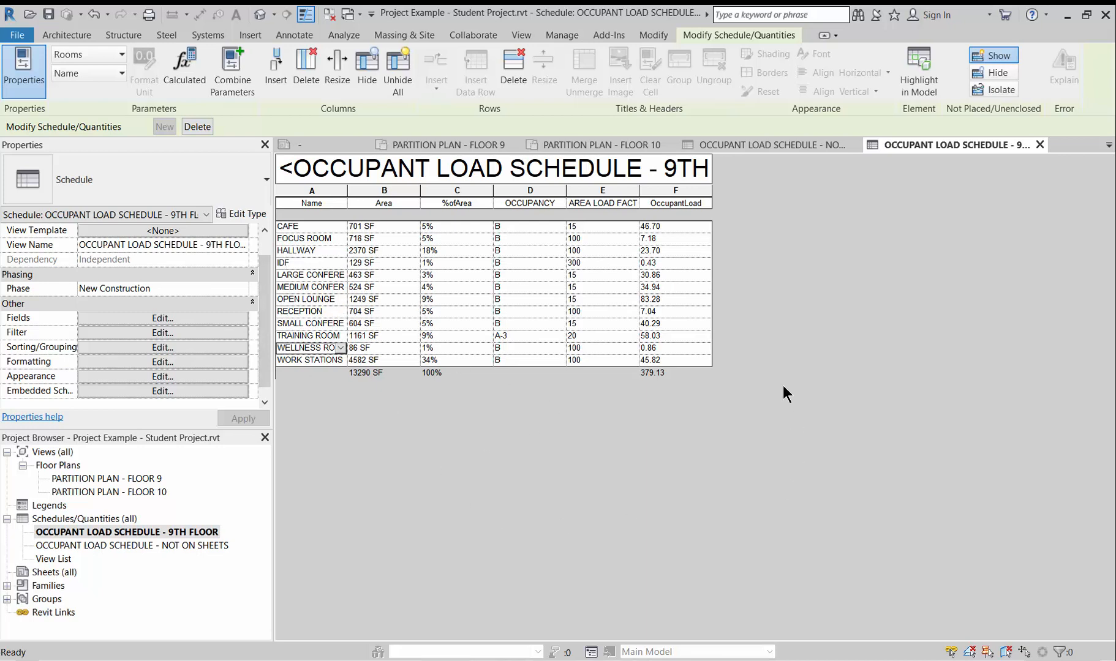
Rename the OccupantLoad, Area, Name and %ofArea column headings to OCCUPANT LOAD, AREA, FUNCTION and %.
{"action": "left_click", "coordinate": [704, 203]}
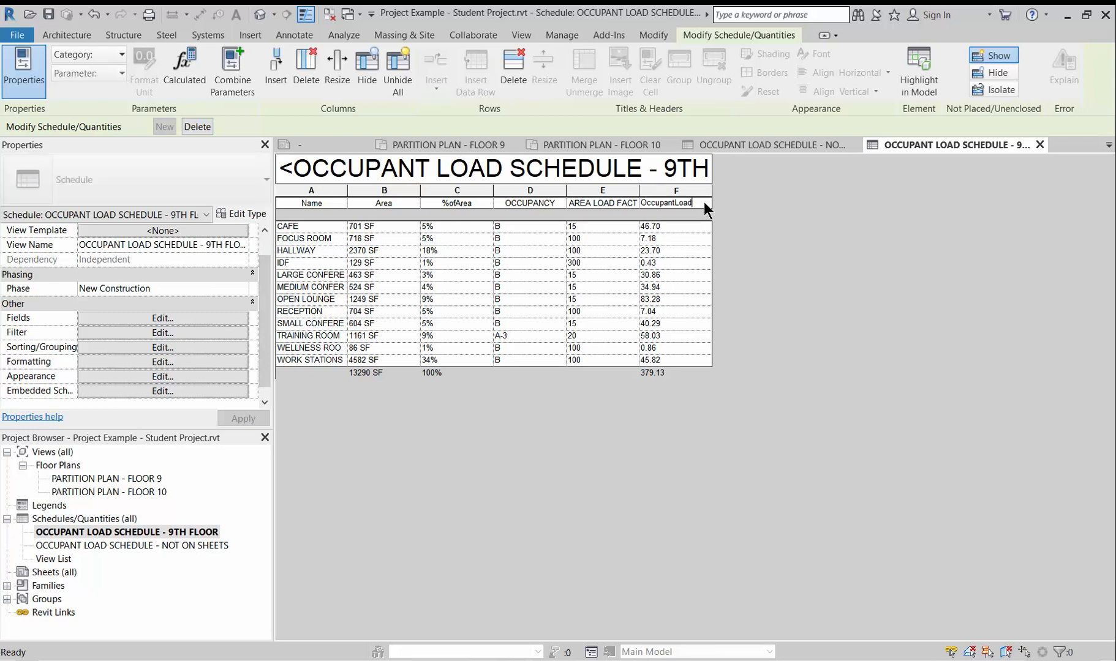
{"action": "left_click", "coordinate": [704, 202]}
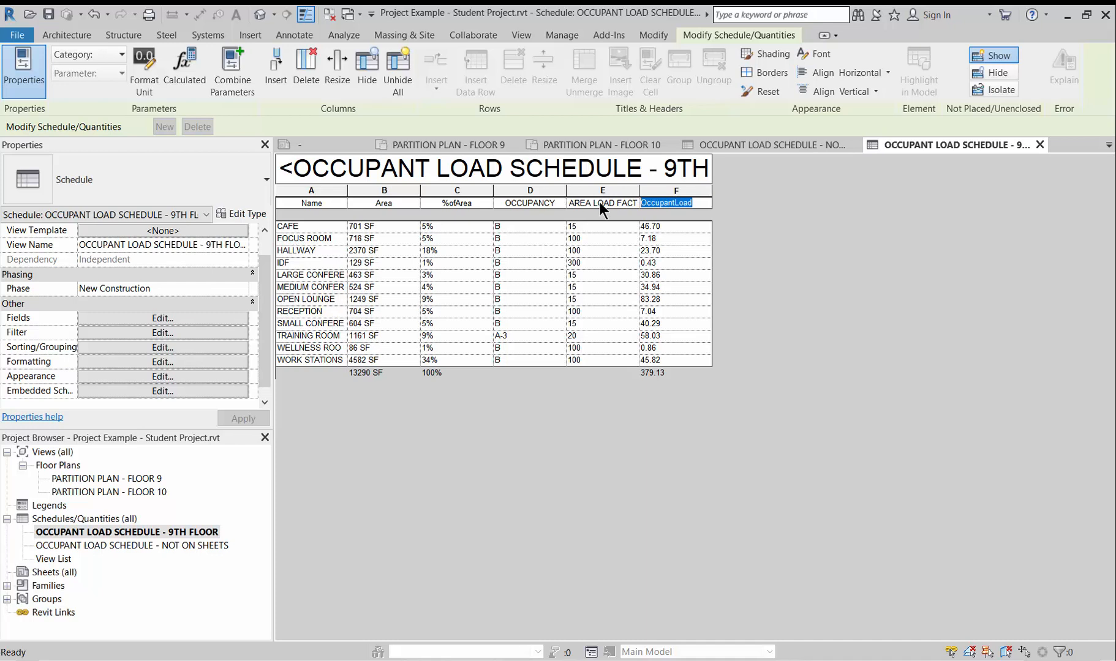
{"action": "key", "text": "BackSpace"}
{"action": "type", "text": "OCCUPANT LOAD"}
{"action": "left_click", "coordinate": [403, 205]}
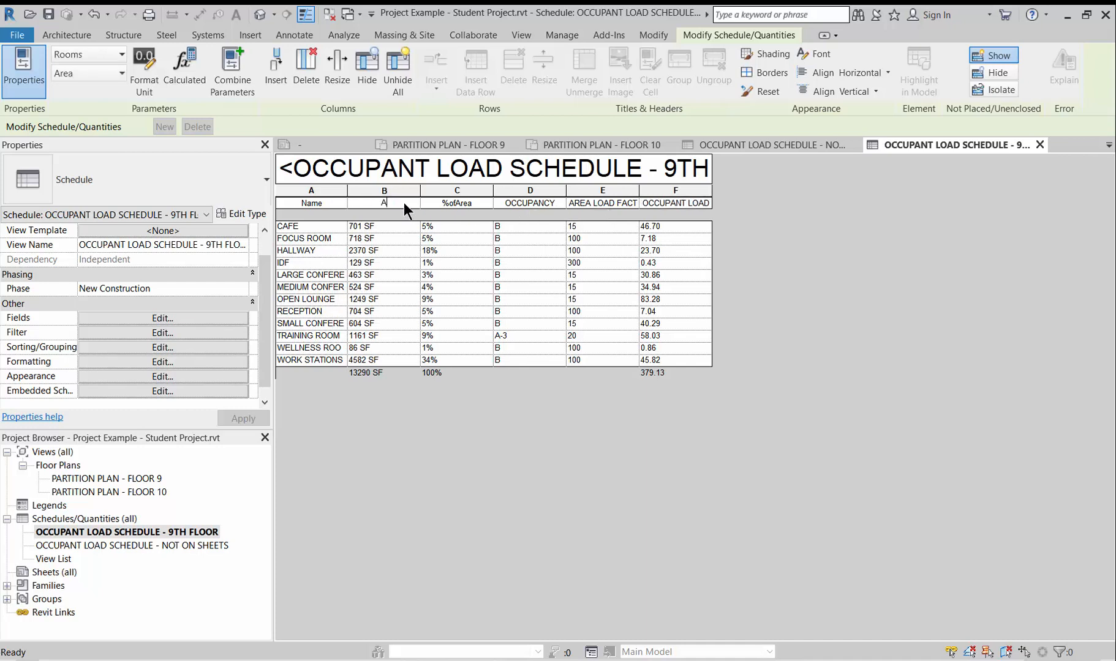
{"action": "left_click", "coordinate": [331, 201]}
{"action": "type", "text": "F"}
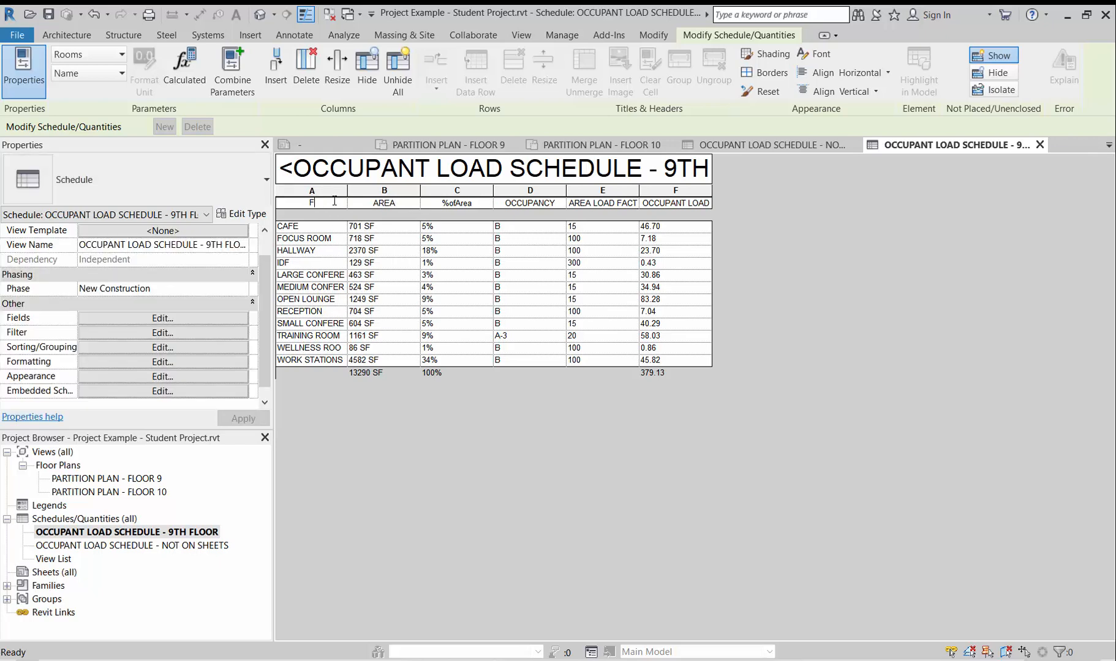
{"action": "type", "text": "UNCTION"}
{"action": "left_click", "coordinate": [481, 203]}
{"action": "type", "text": "%"}
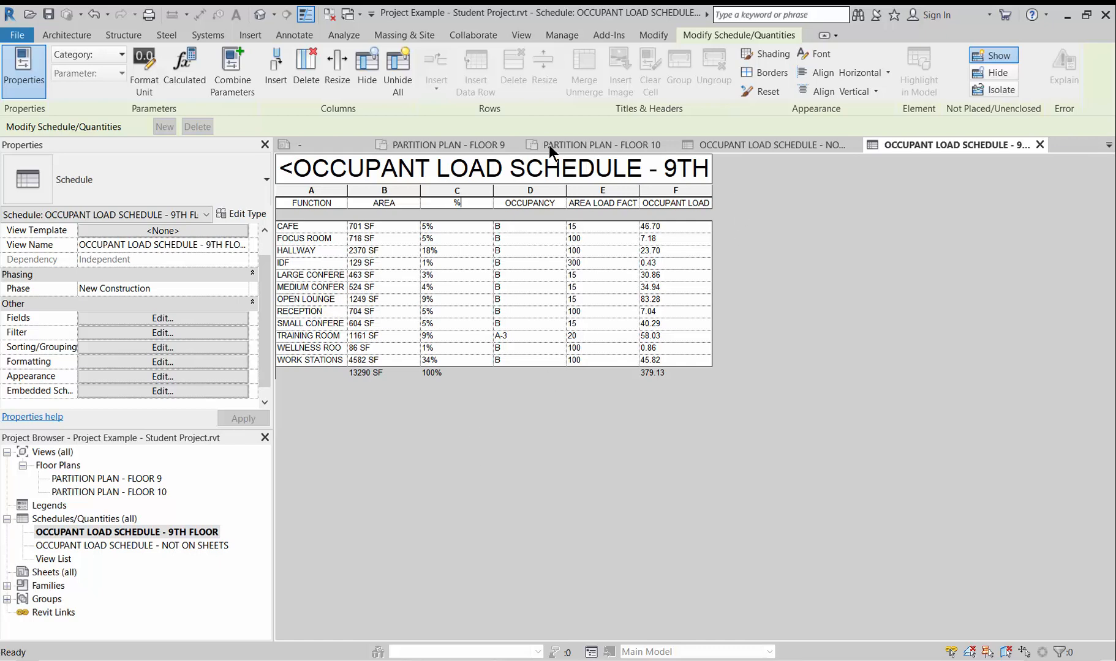
In the OCCUPANT LOAD ROOM TAG family, review the room name label's type properties and the view's annotation category visibility.
{"action": "left_click", "coordinate": [332, 146]}
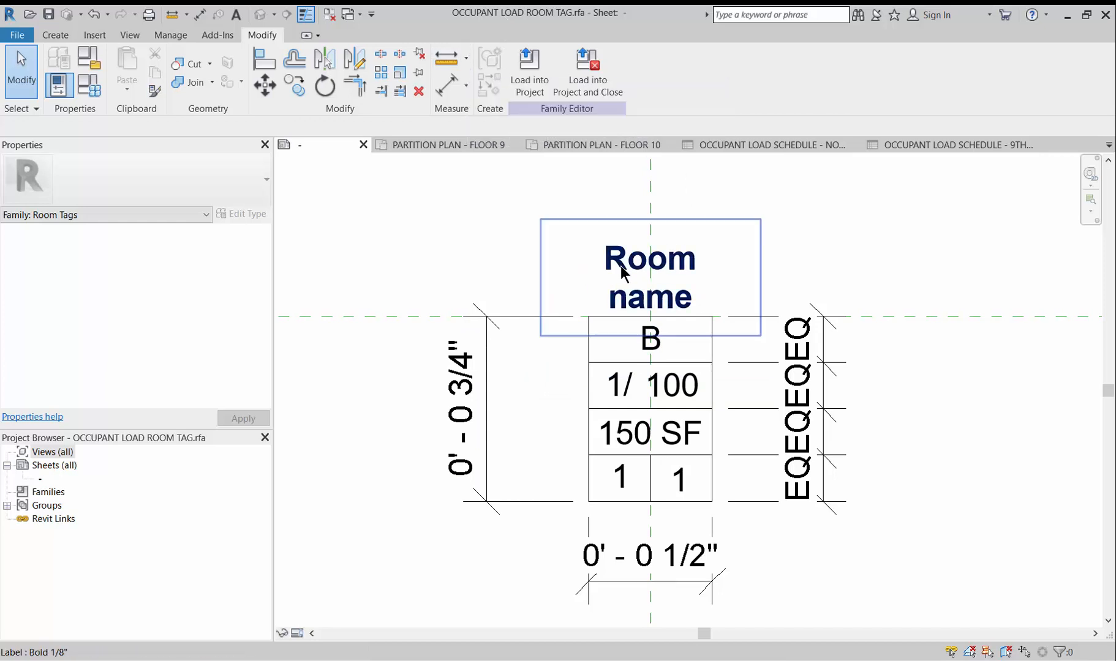
{"action": "left_click", "coordinate": [623, 287]}
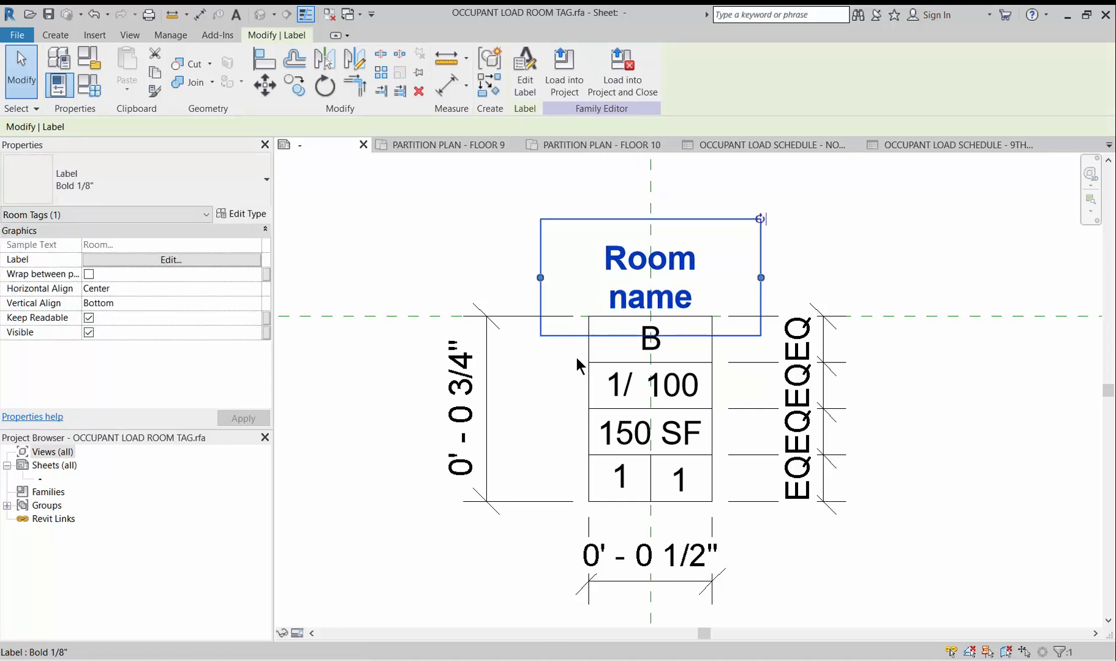
{"action": "left_click", "coordinate": [246, 214]}
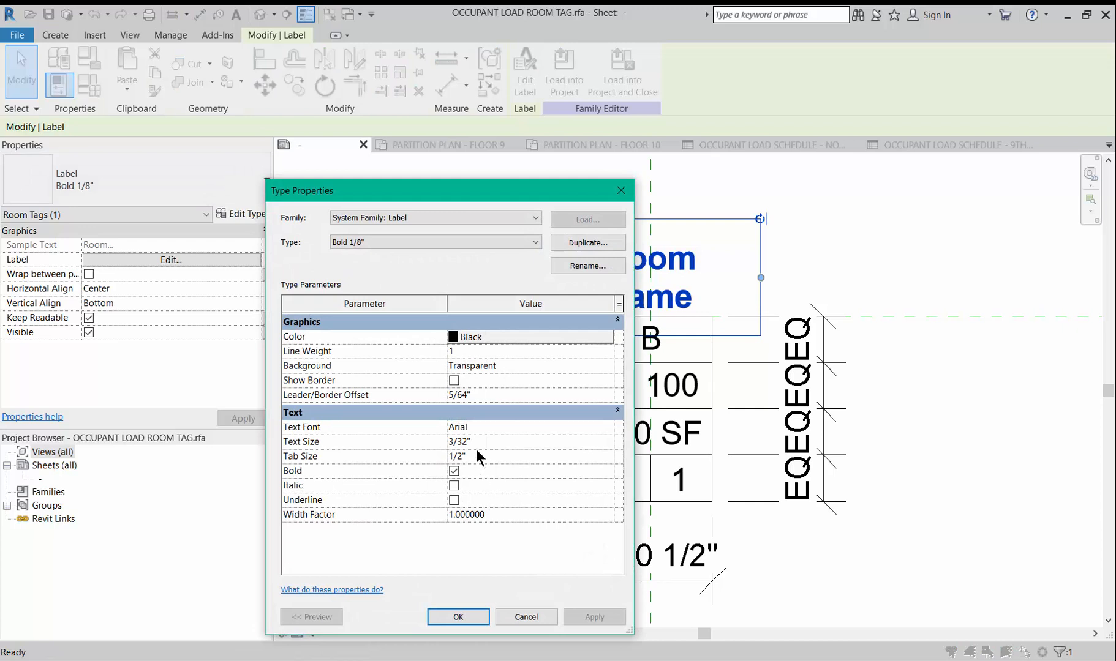
{"action": "left_click", "coordinate": [524, 617]}
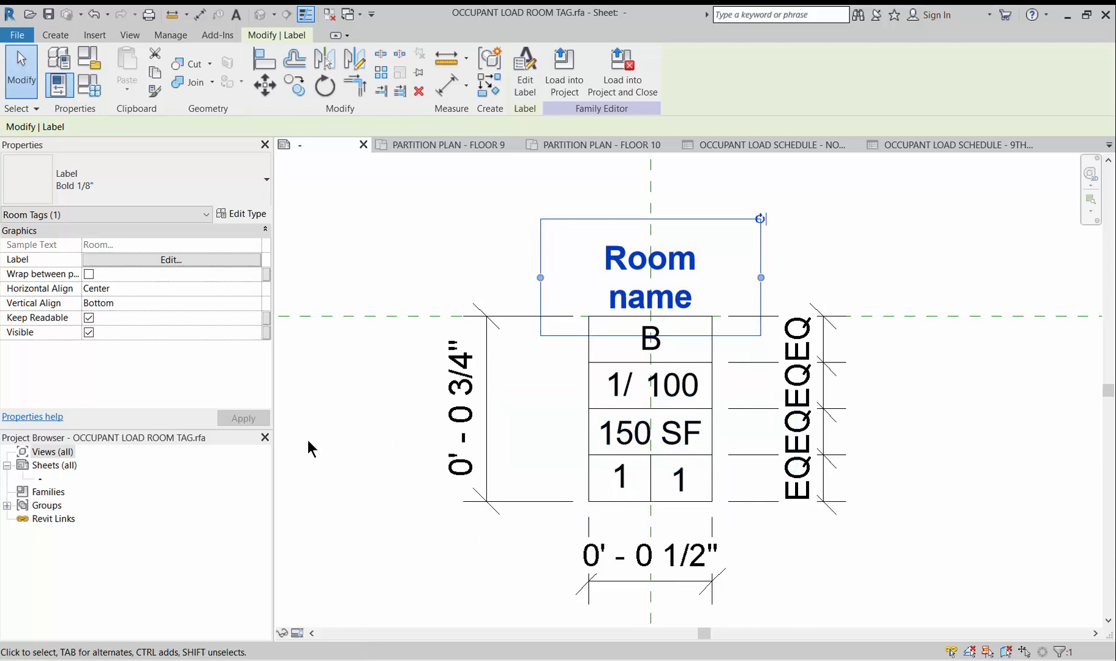
{"action": "key", "text": "Escape"}
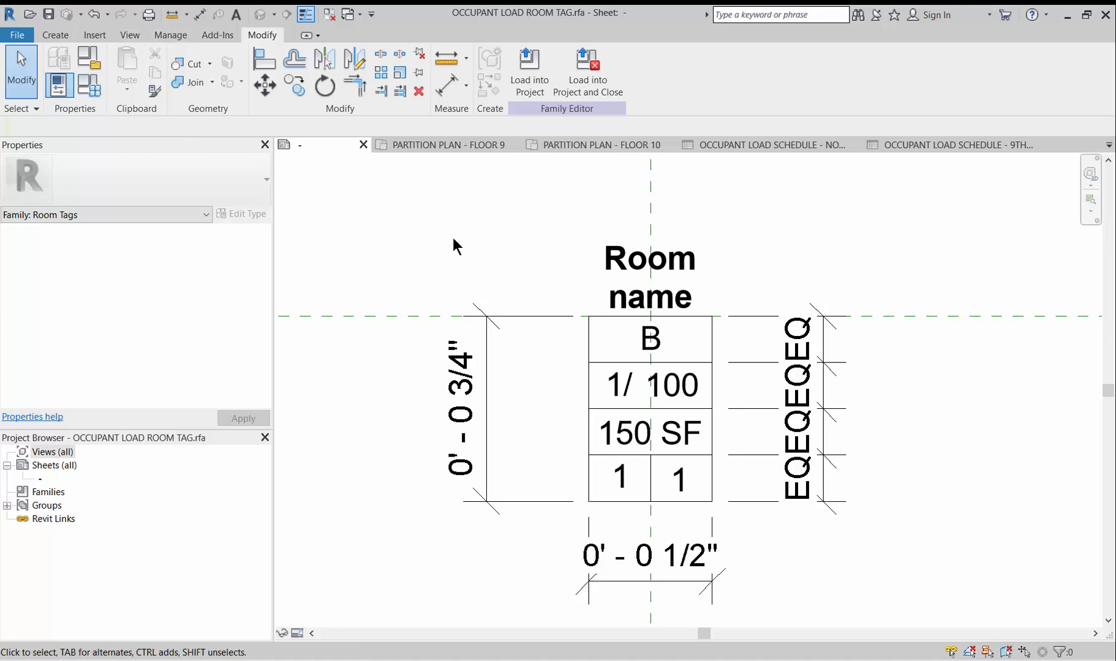
{"action": "key", "text": "v"}
{"action": "key", "text": "g"}
{"action": "left_click", "coordinate": [392, 141]}
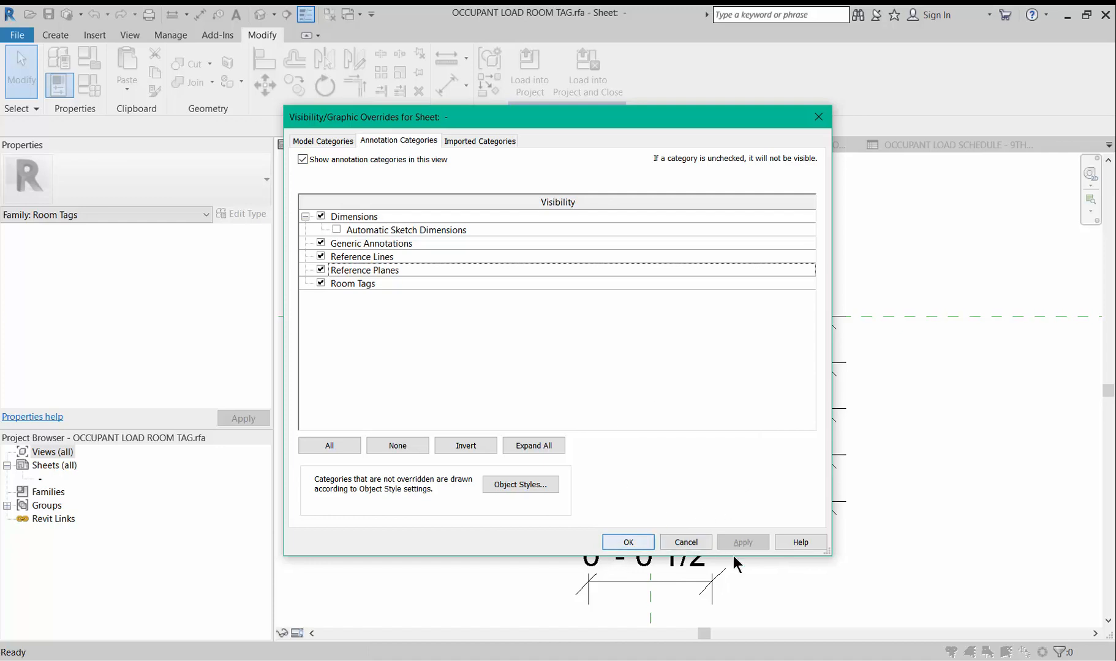
{"action": "left_click", "coordinate": [629, 543]}
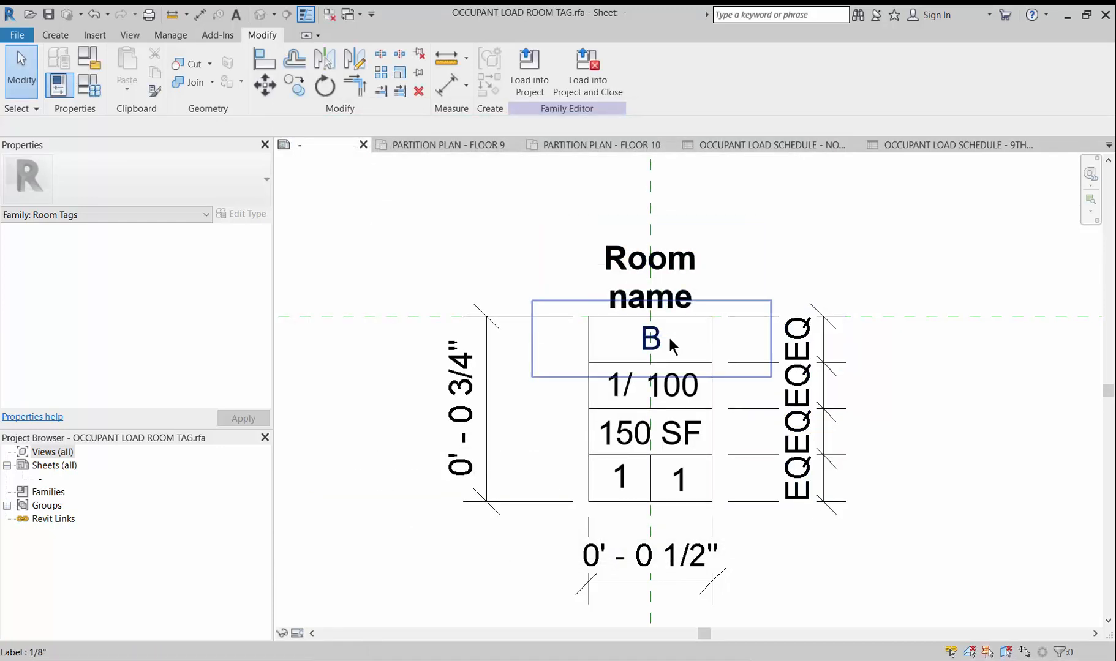
Inspect the properties of the B label, the 100 label and the two labels in the tag's lowest row.
{"action": "left_click", "coordinate": [670, 341]}
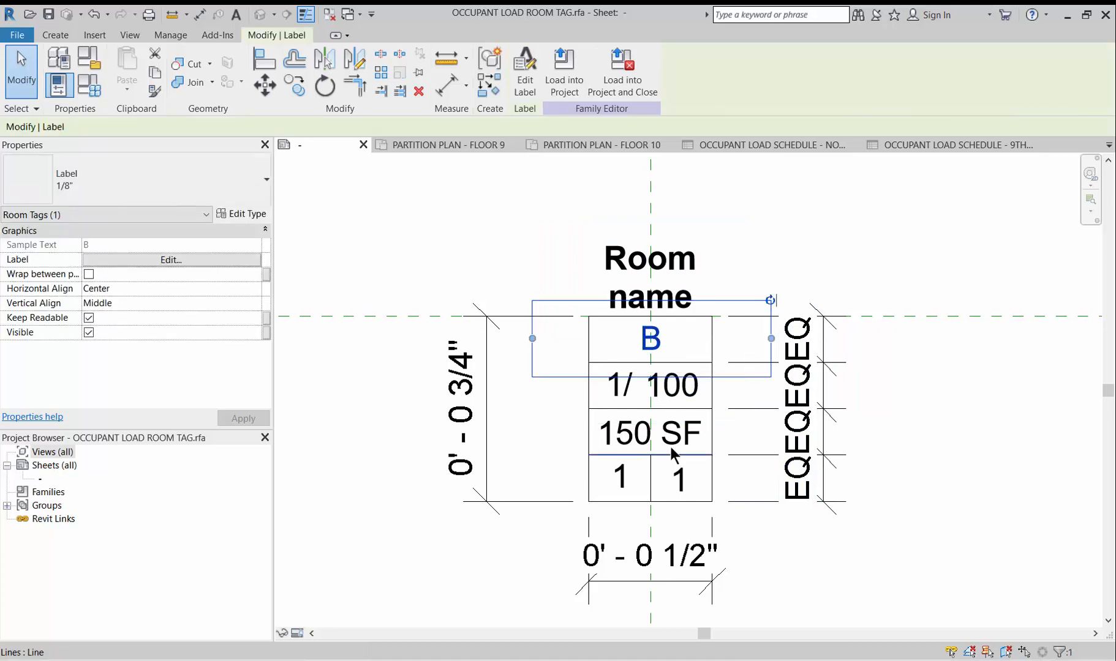
{"action": "left_click", "coordinate": [689, 391]}
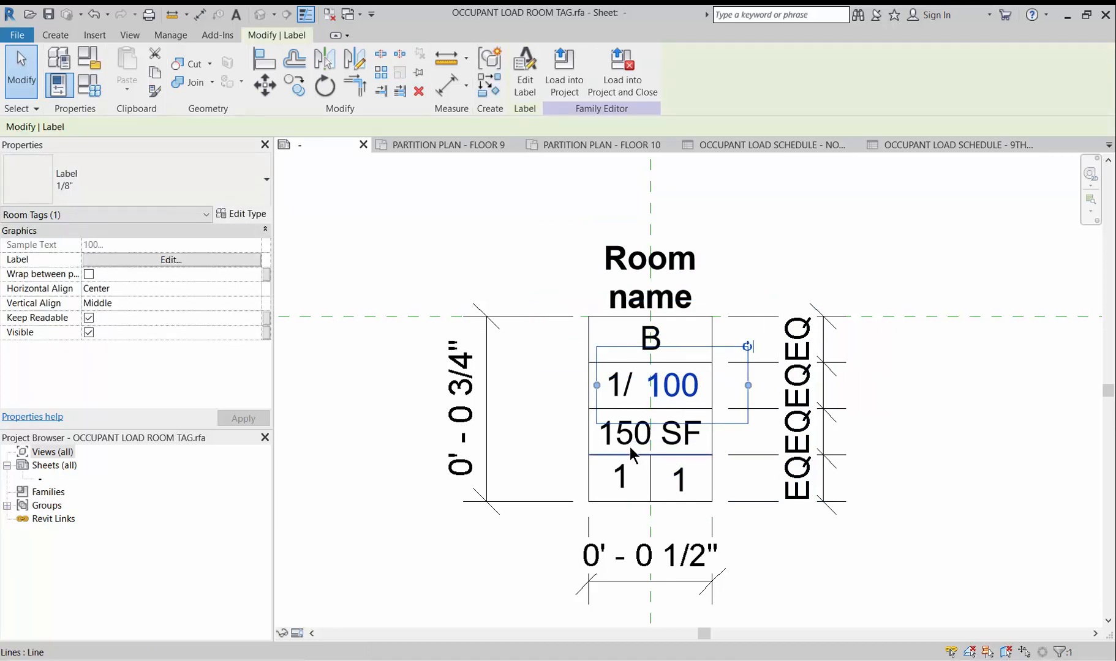
{"action": "left_click", "coordinate": [621, 490]}
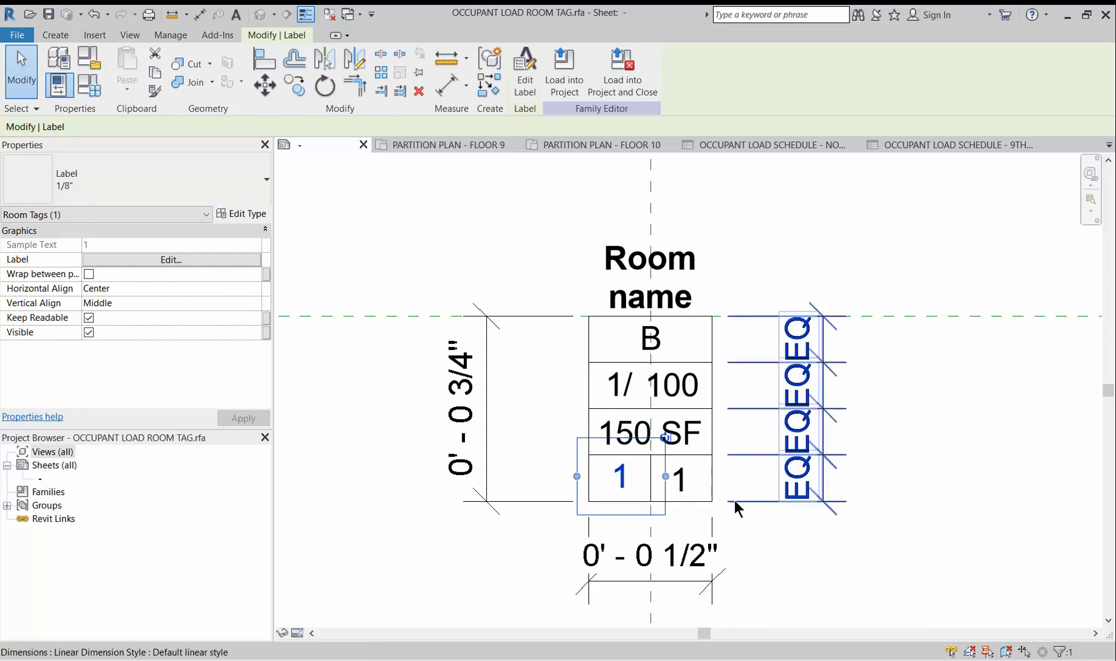
{"action": "left_click", "coordinate": [694, 486]}
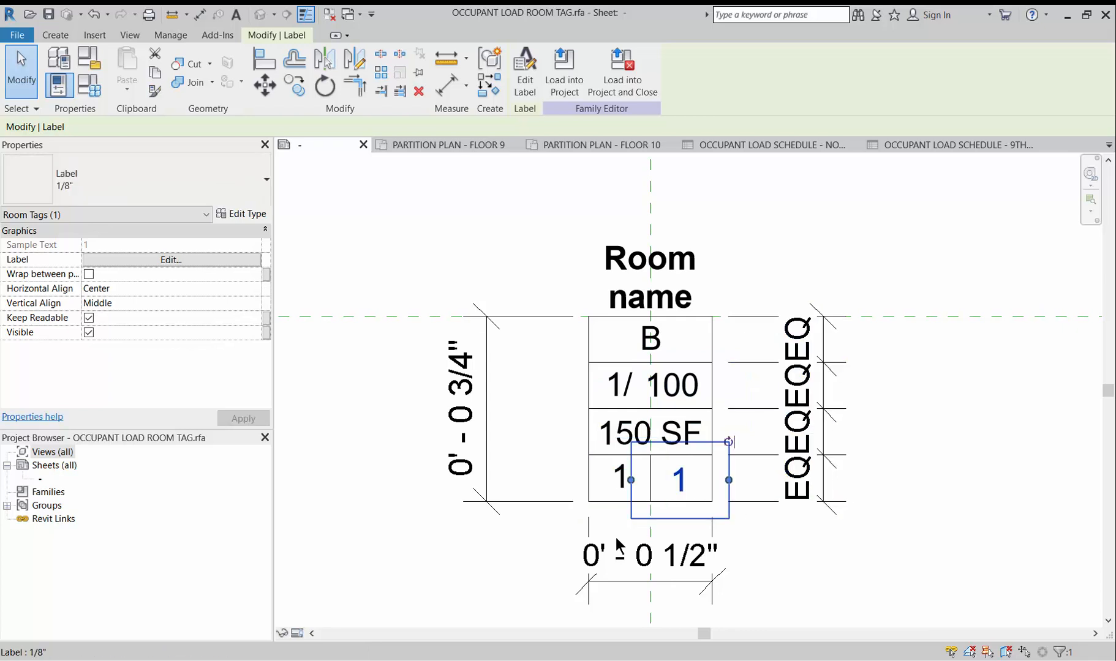
{"action": "left_click", "coordinate": [482, 537]}
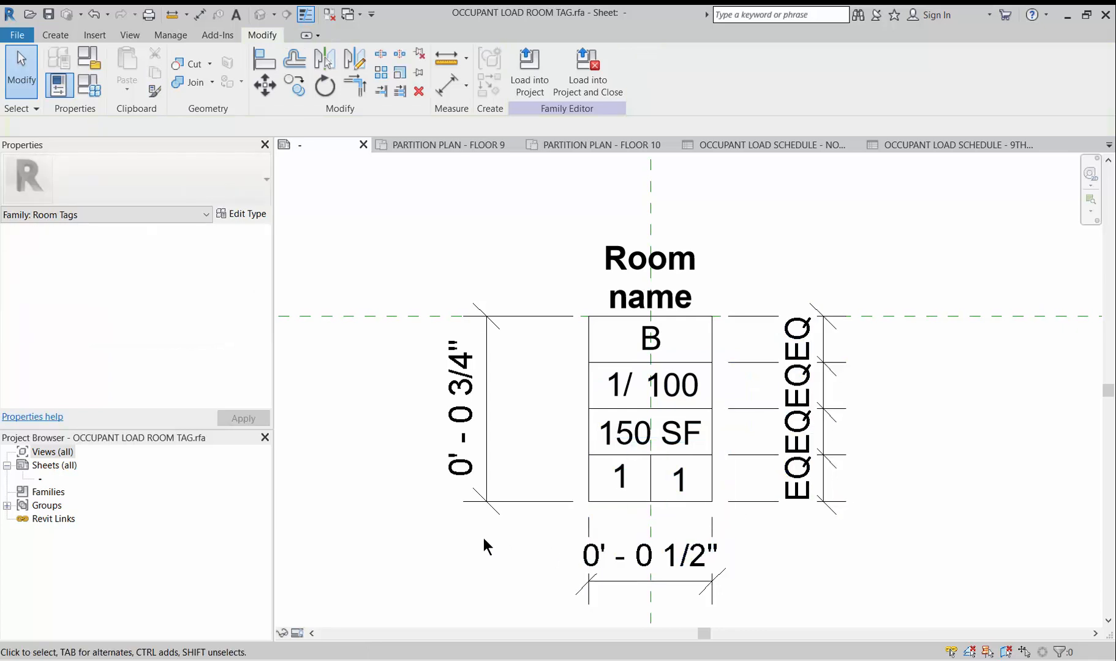
Start a new label above the tag and add the AREA LOAD FACTOR shared parameter from the Life Safety group to it.
{"action": "left_click", "coordinate": [53, 34]}
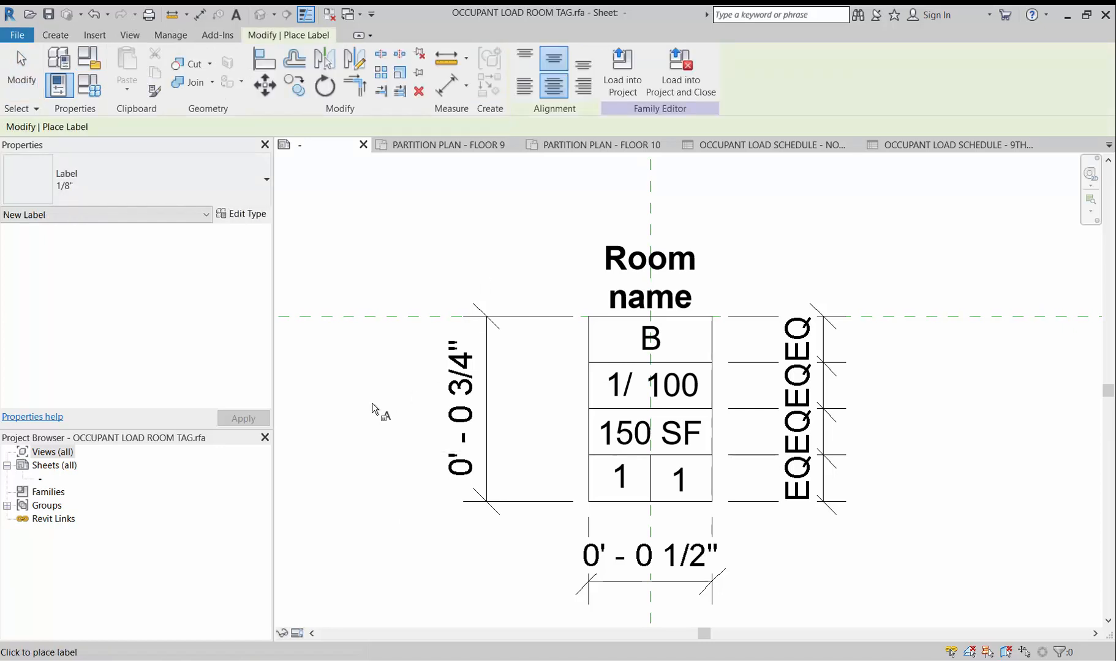
{"action": "left_click", "coordinate": [435, 250]}
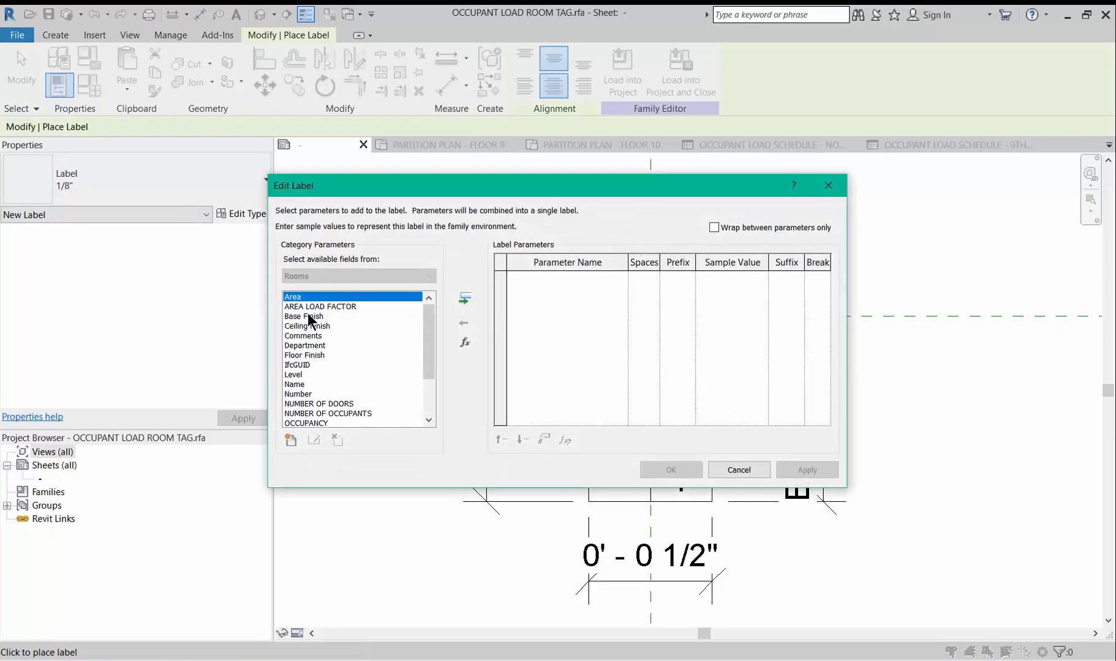
{"action": "left_click", "coordinate": [290, 441]}
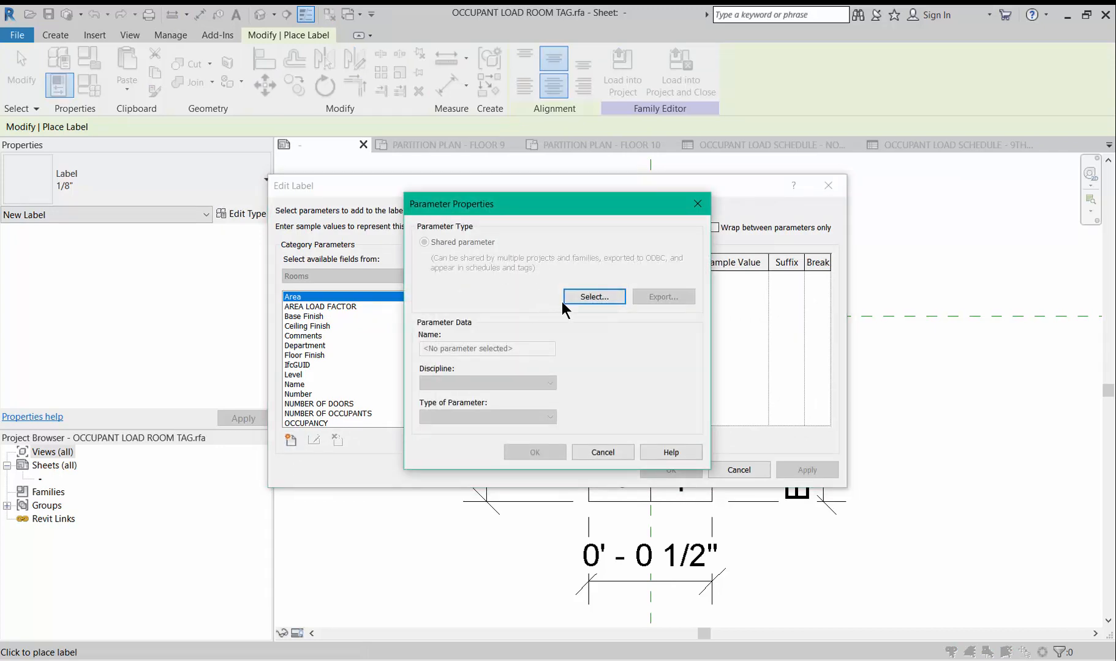
{"action": "left_click", "coordinate": [586, 297]}
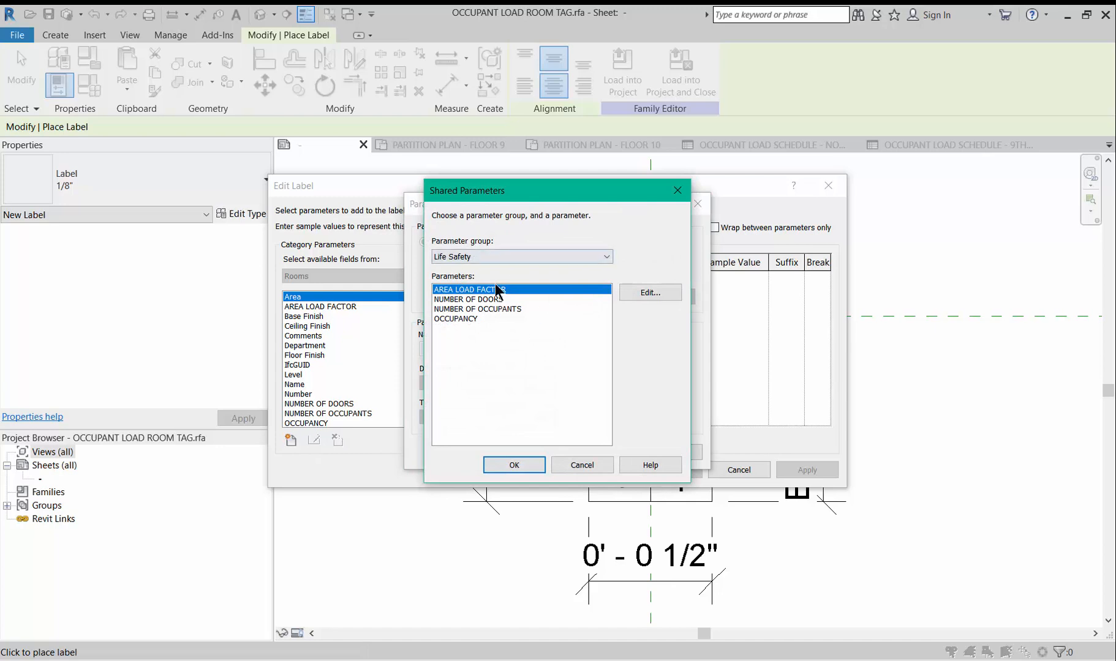
{"action": "left_click", "coordinate": [506, 462]}
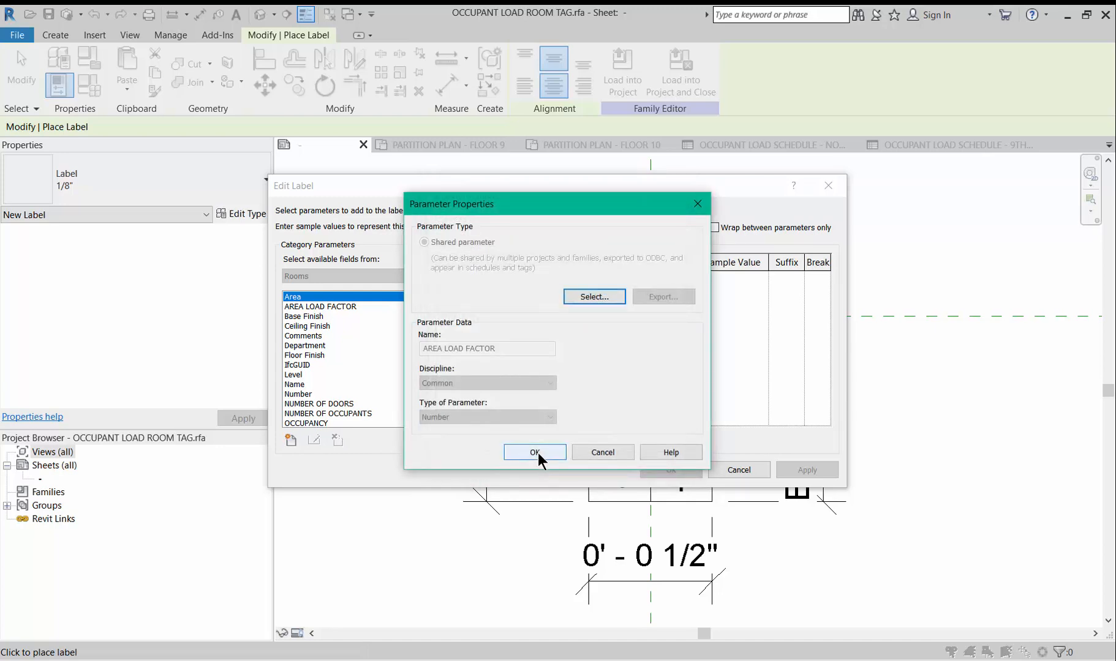
{"action": "left_click", "coordinate": [537, 454]}
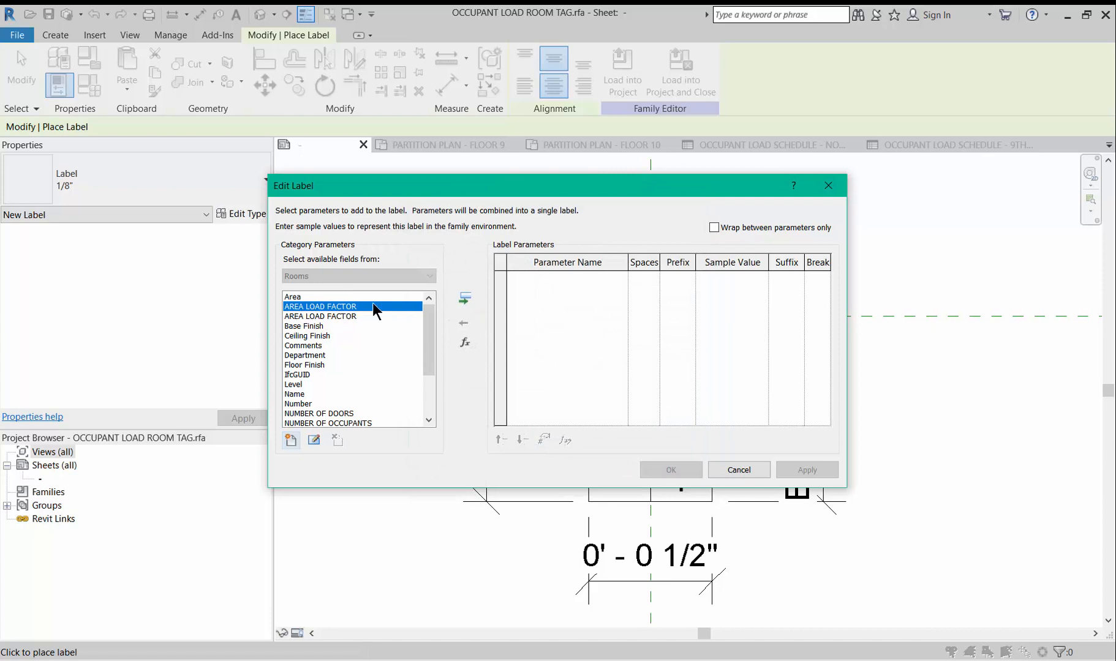
{"action": "left_click", "coordinate": [465, 299]}
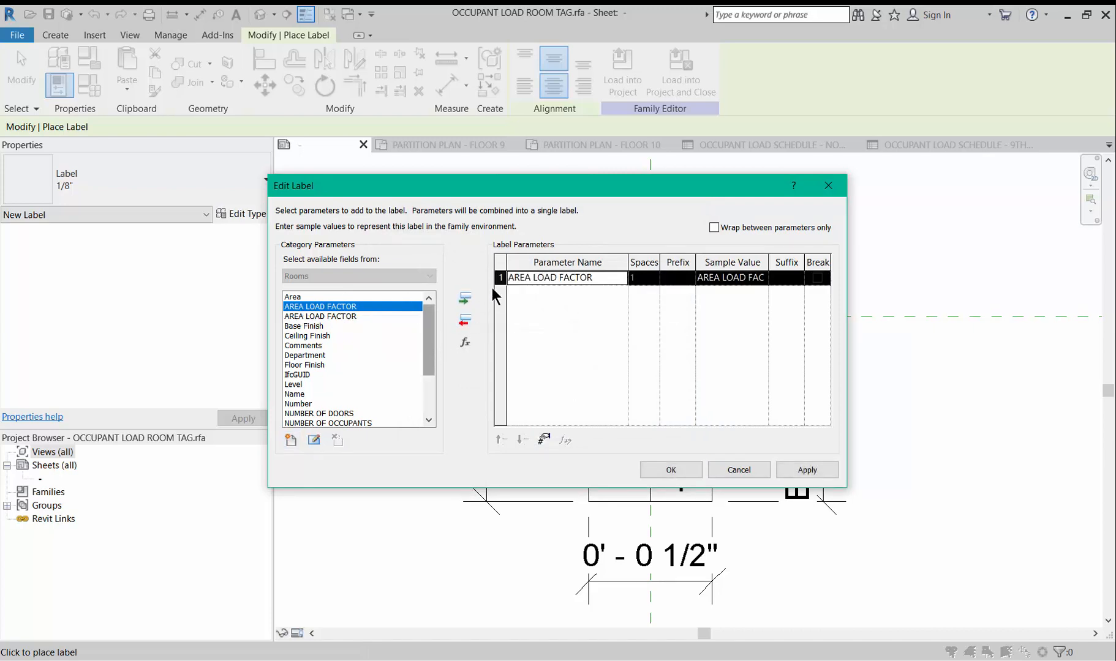
Set the AREA LOAD FACTOR sample value to 100 and accept the label definition.
{"action": "left_click", "coordinate": [766, 280]}
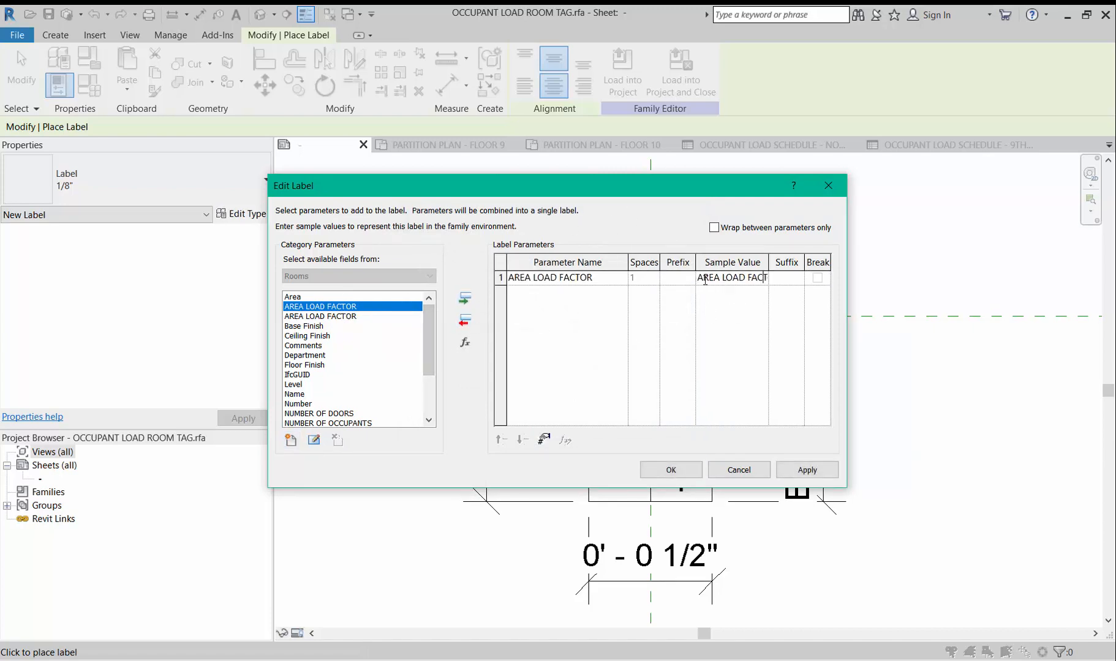
{"action": "left_click_drag", "start_coordinate": [704, 279], "coordinate": [770, 279]}
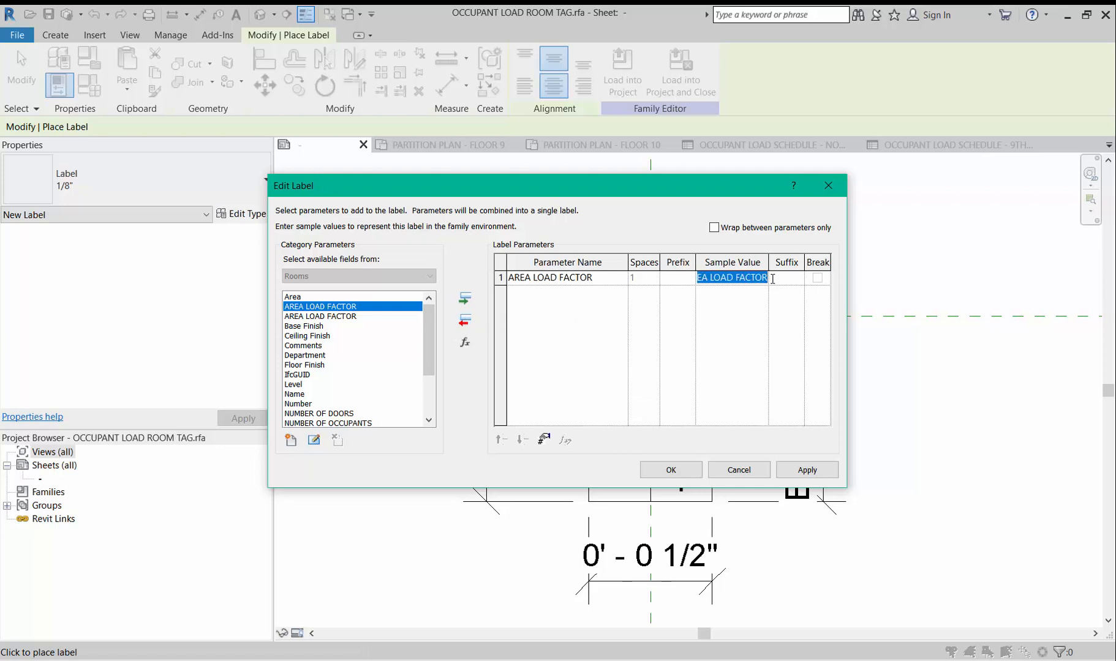
{"action": "key", "text": "BackSpace"}
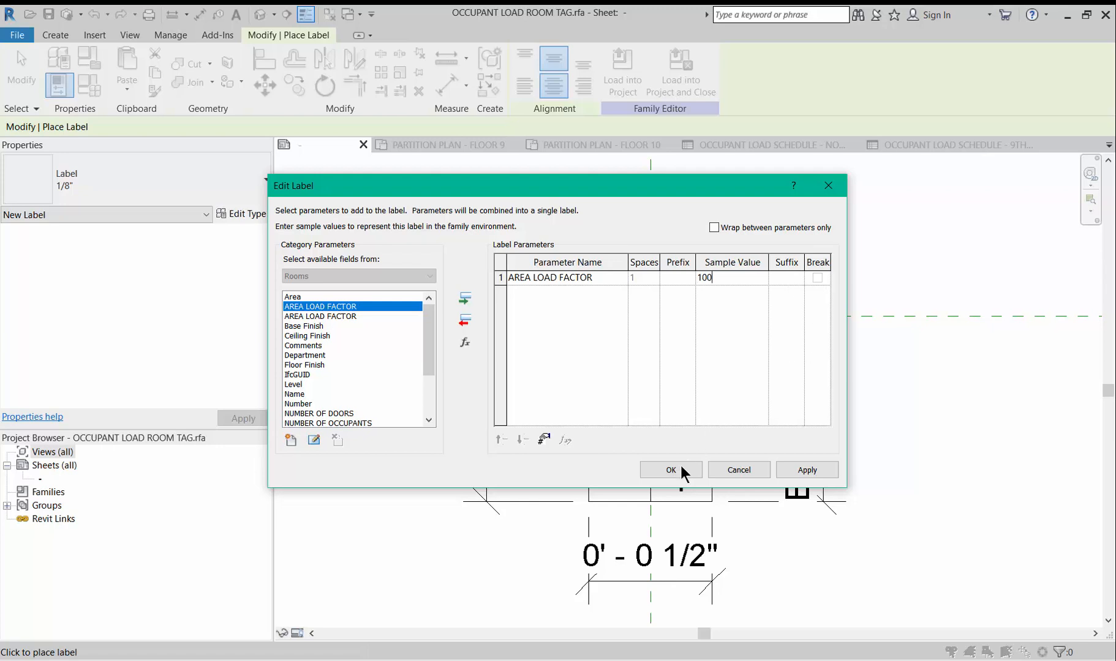
{"action": "type", "text": "100"}
{"action": "left_click", "coordinate": [674, 471]}
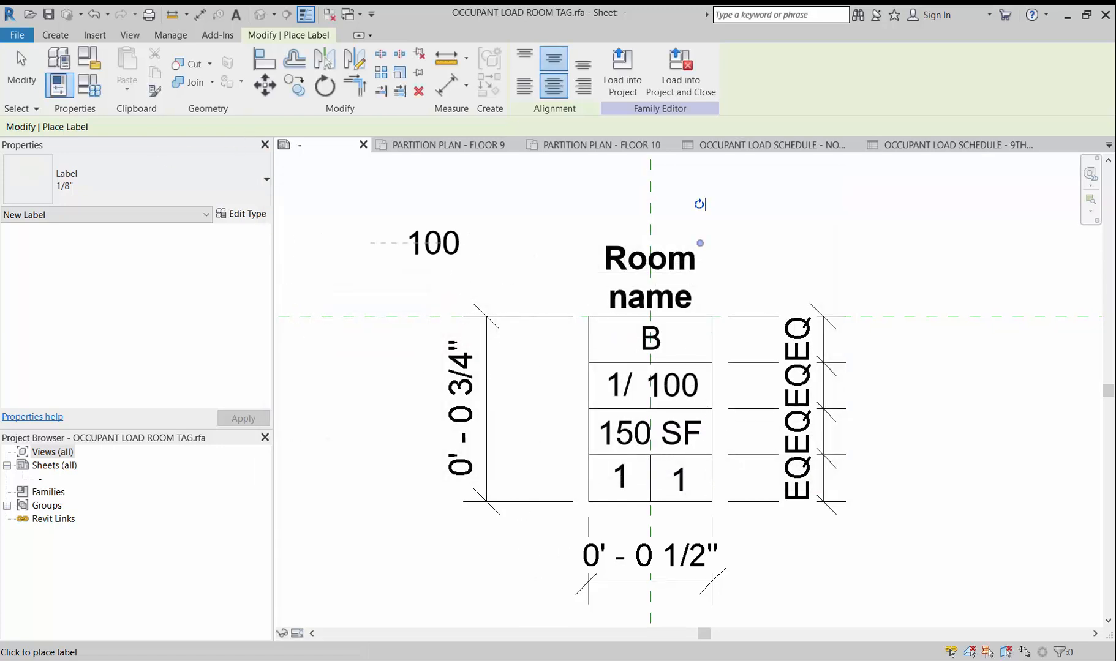
Narrow the text box of the newly placed 100 label, then delete that label.
{"action": "left_click", "coordinate": [21, 68]}
{"action": "left_click", "coordinate": [422, 251]}
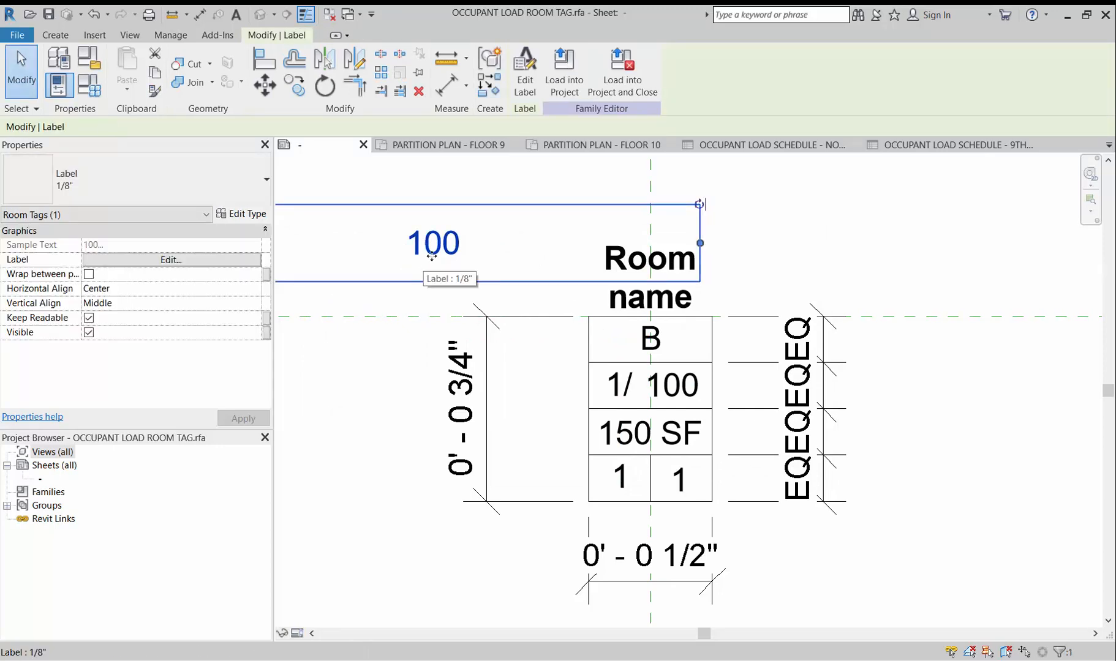
{"action": "scroll", "coordinate": [855, 340], "scroll_direction": "down", "scroll_amount": 3}
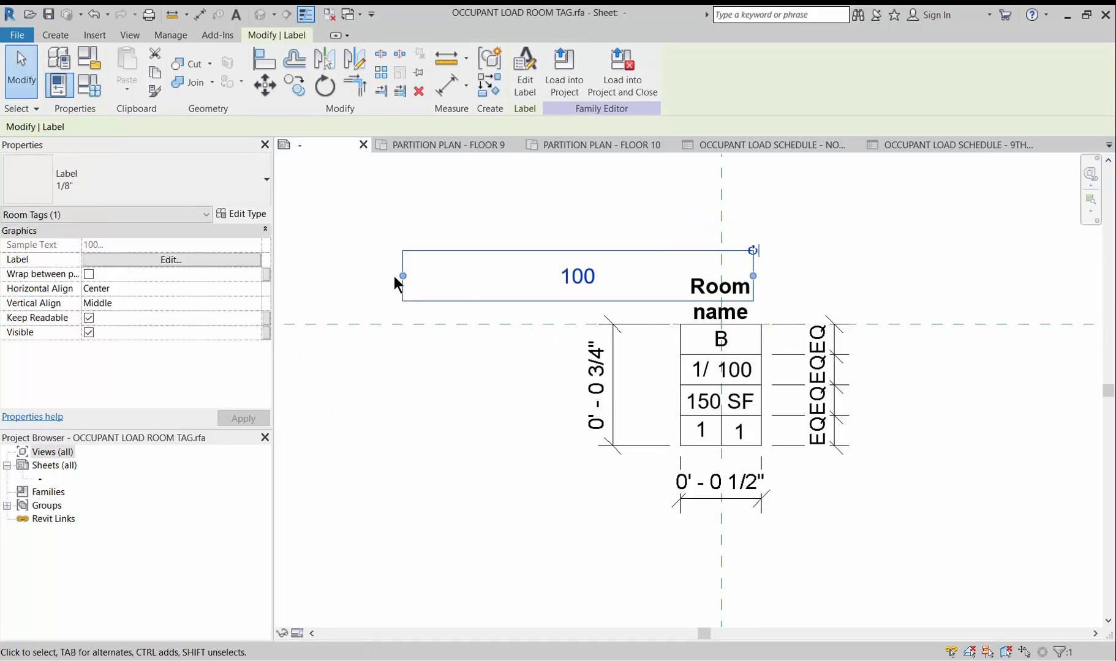
{"action": "left_click_drag", "start_coordinate": [394, 277], "coordinate": [527, 281]}
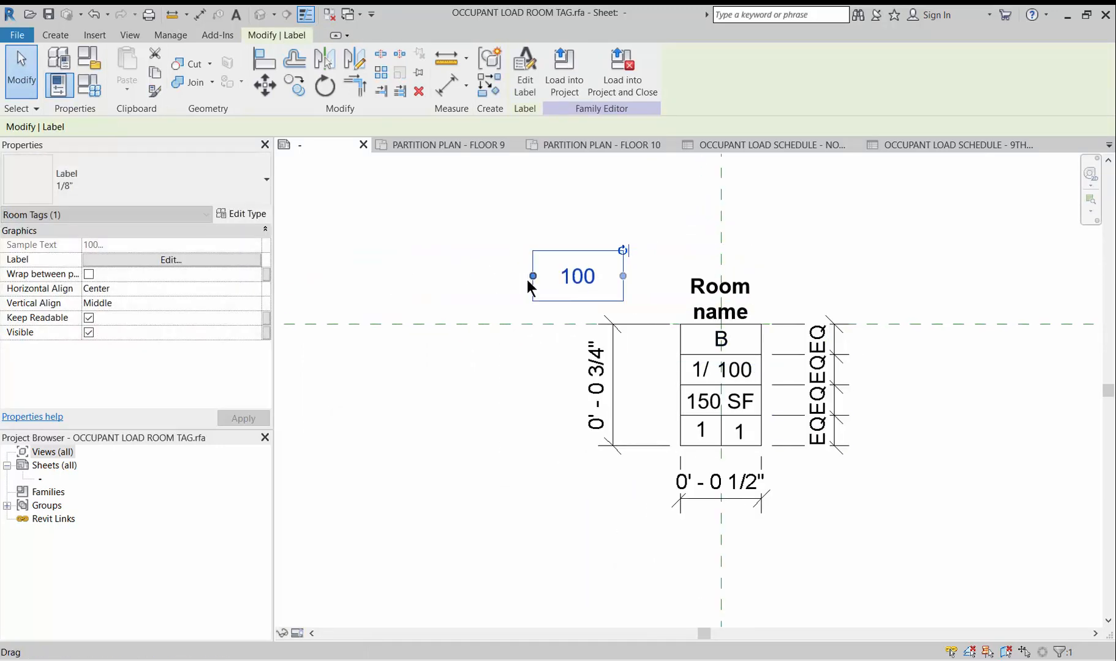
{"action": "key", "text": "Delete"}
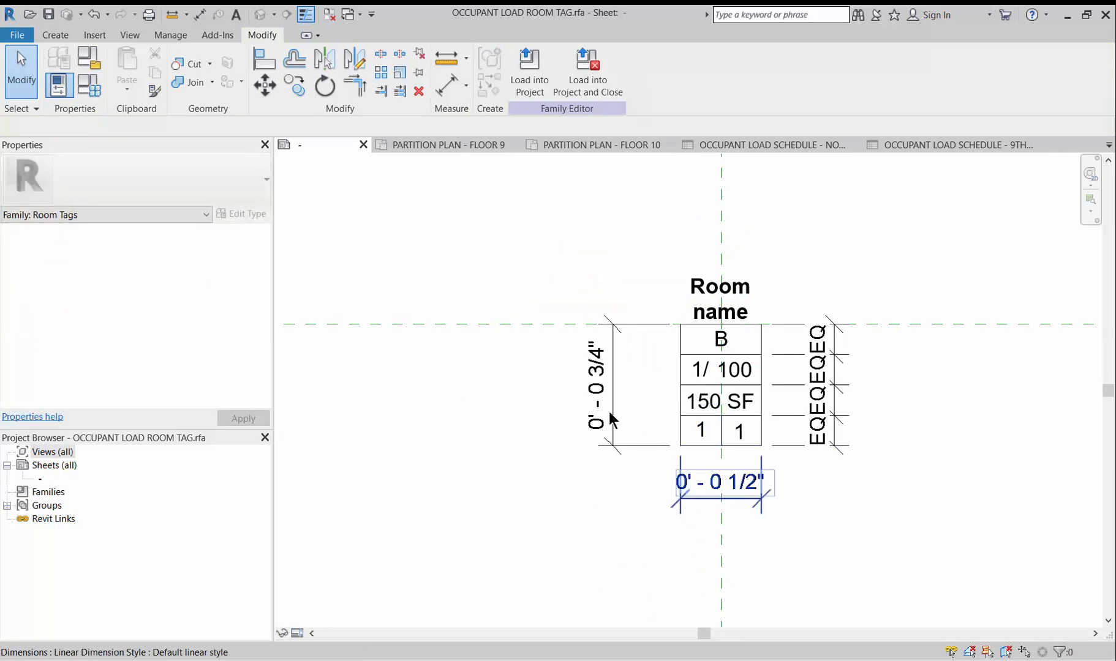
Inspect the type of the "1/" text note in the tag's second row and the text creation tools.
{"action": "scroll", "coordinate": [805, 442], "scroll_direction": "up", "scroll_amount": 2}
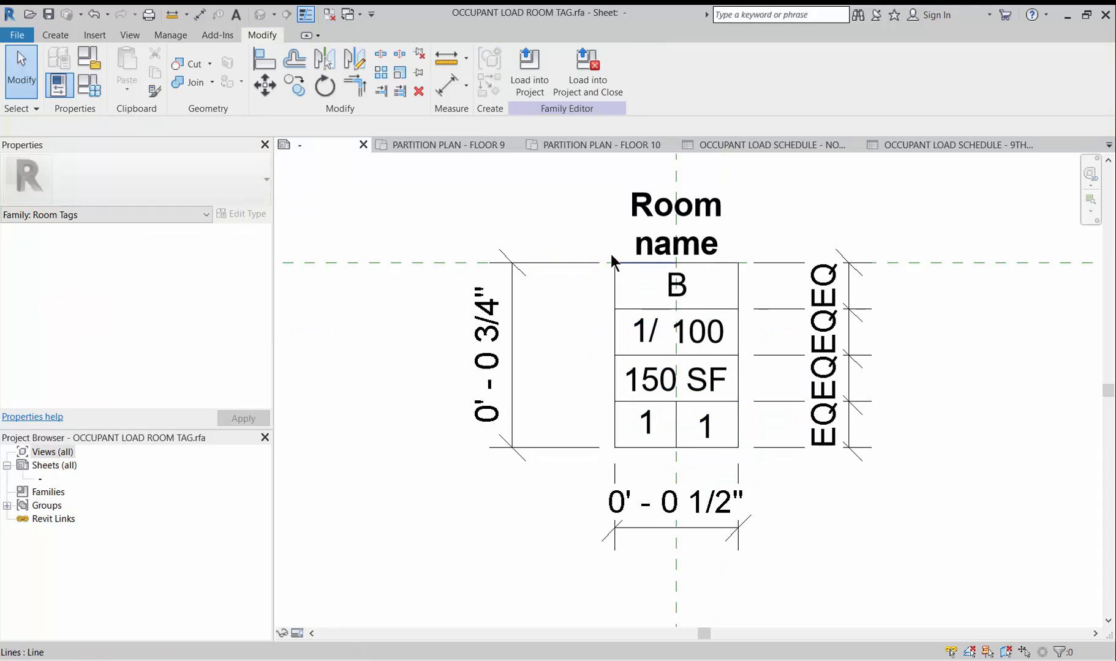
{"action": "left_click", "coordinate": [641, 351]}
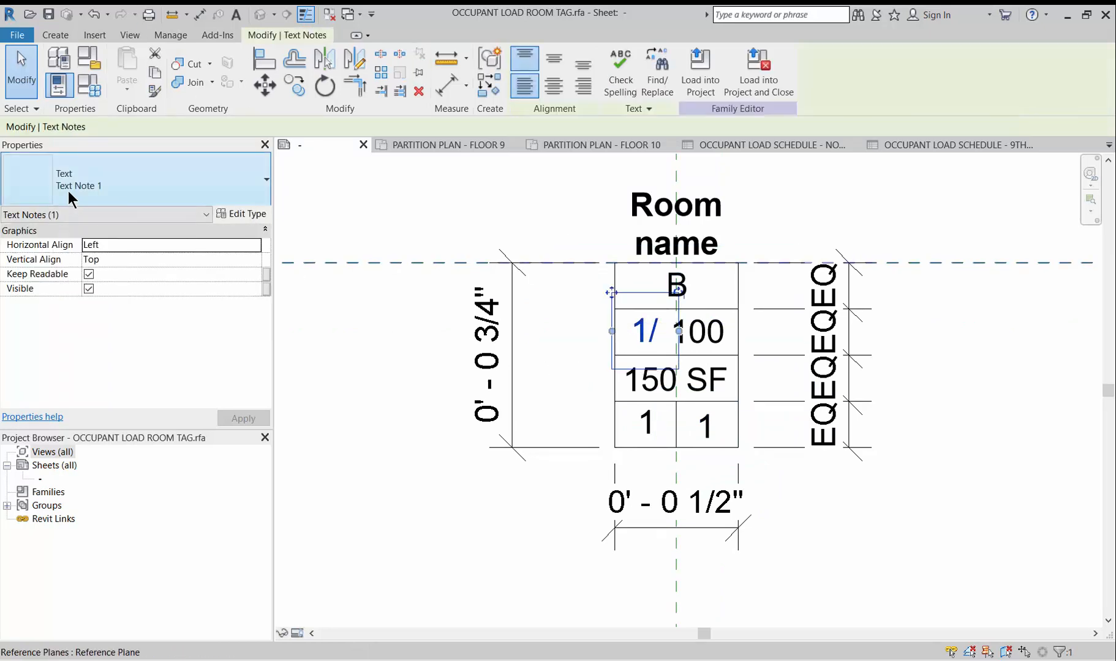
{"action": "left_click", "coordinate": [366, 418]}
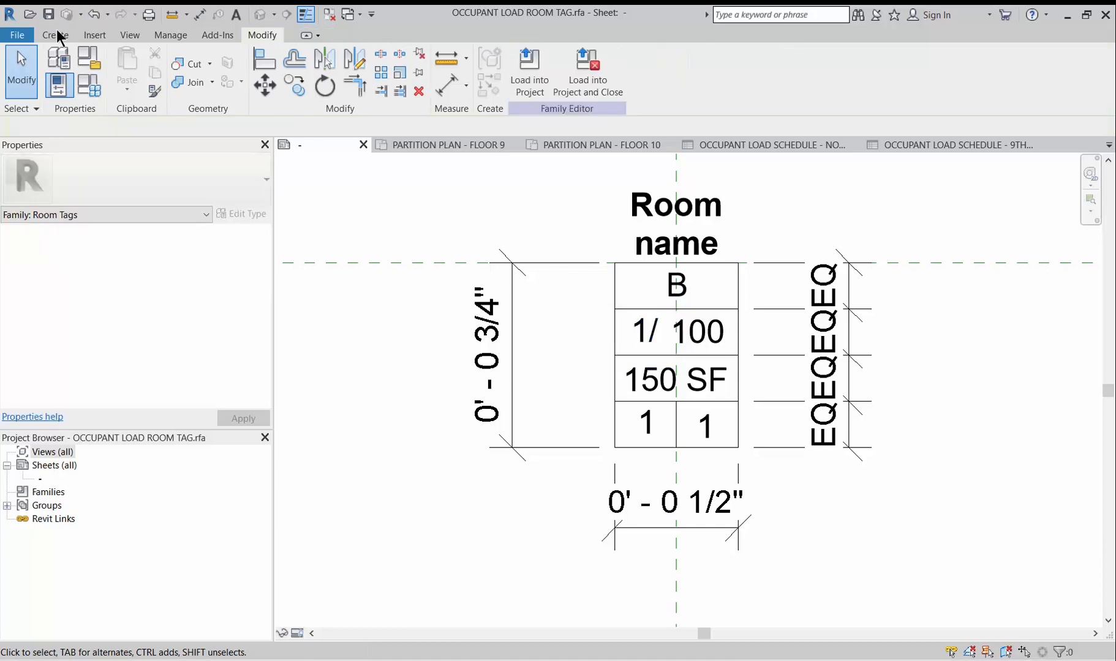
{"action": "left_click", "coordinate": [55, 35]}
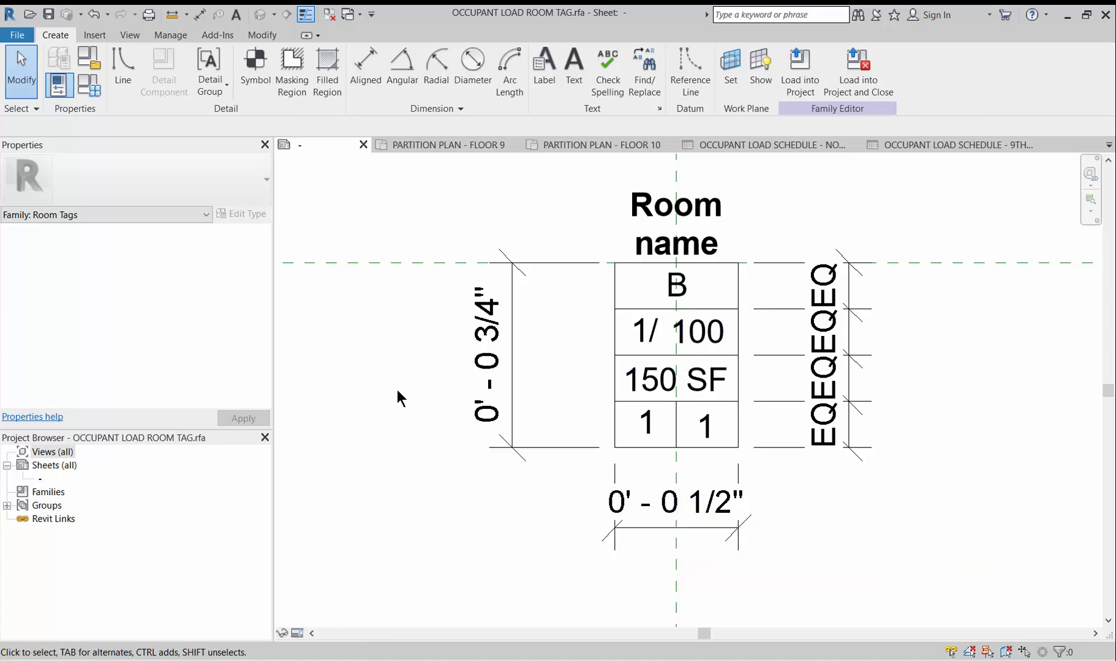
Narrow the text box of the 150 SF label to slightly wider than the tag's outline.
{"action": "scroll", "coordinate": [397, 390], "scroll_direction": "down", "scroll_amount": 1}
{"action": "left_click_drag", "start_coordinate": [389, 193], "coordinate": [897, 538]}
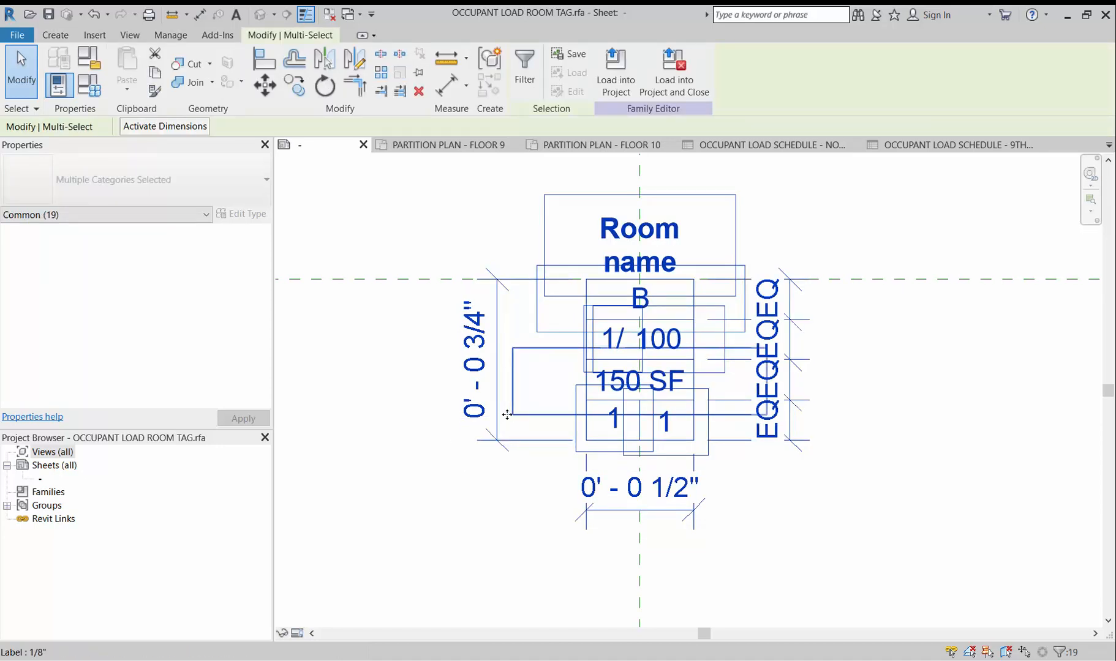
{"action": "left_click", "coordinate": [513, 381]}
{"action": "left_click_drag", "start_coordinate": [513, 381], "coordinate": [573, 381]}
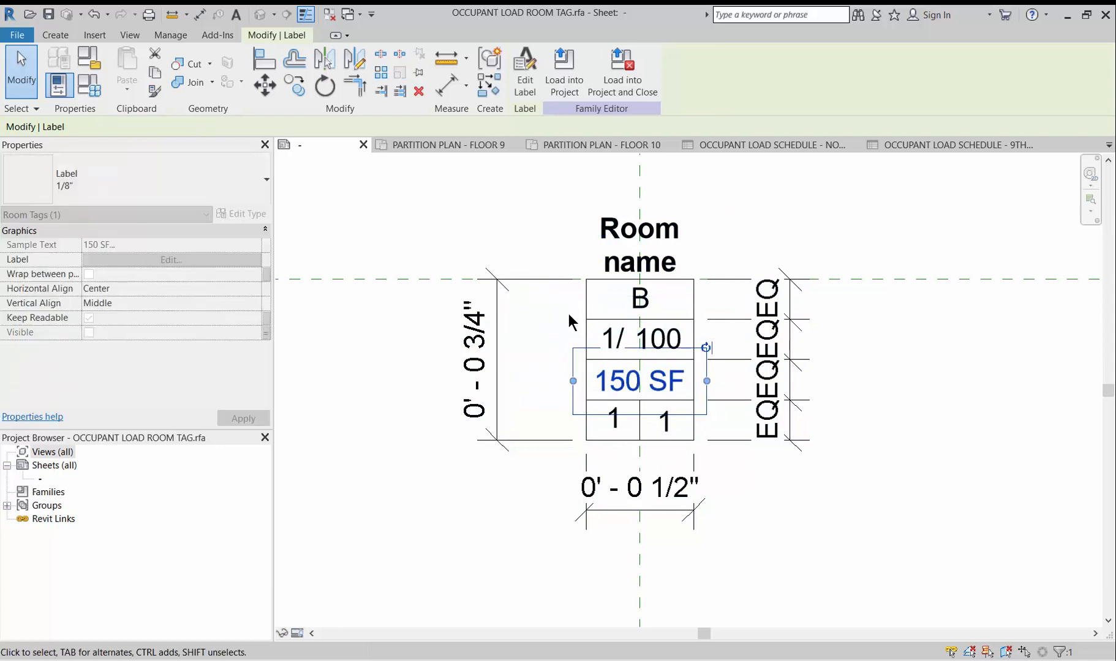
{"action": "left_click", "coordinate": [412, 530]}
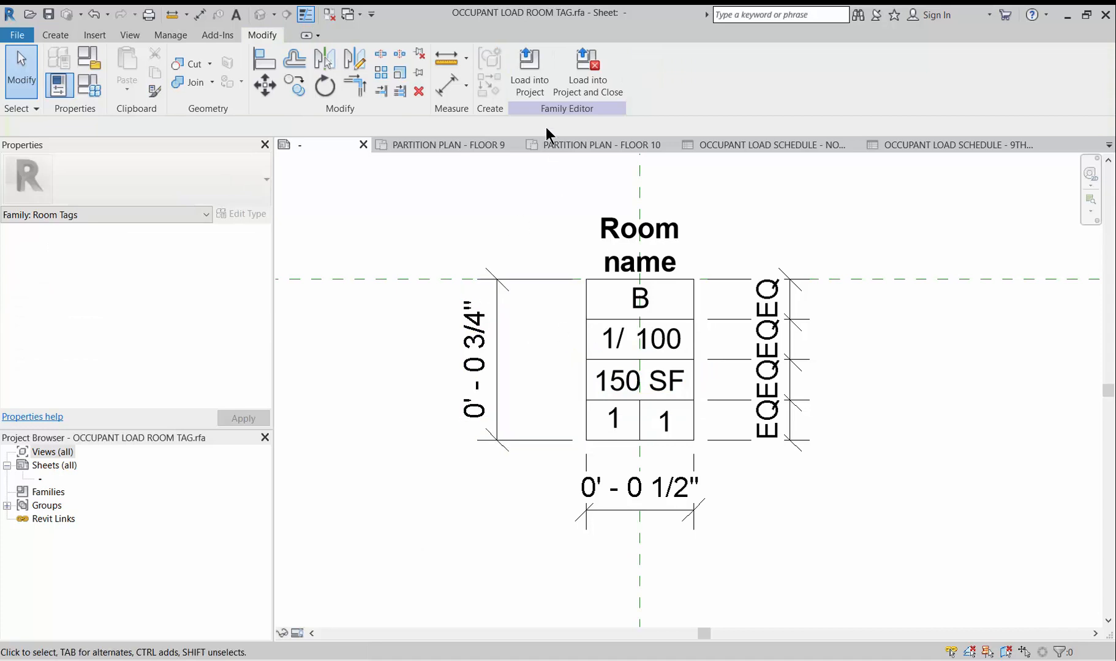
Load the tag family into Project Example - Student Project.rvt and leave room tag placement without placing a tag.
{"action": "left_click", "coordinate": [530, 86]}
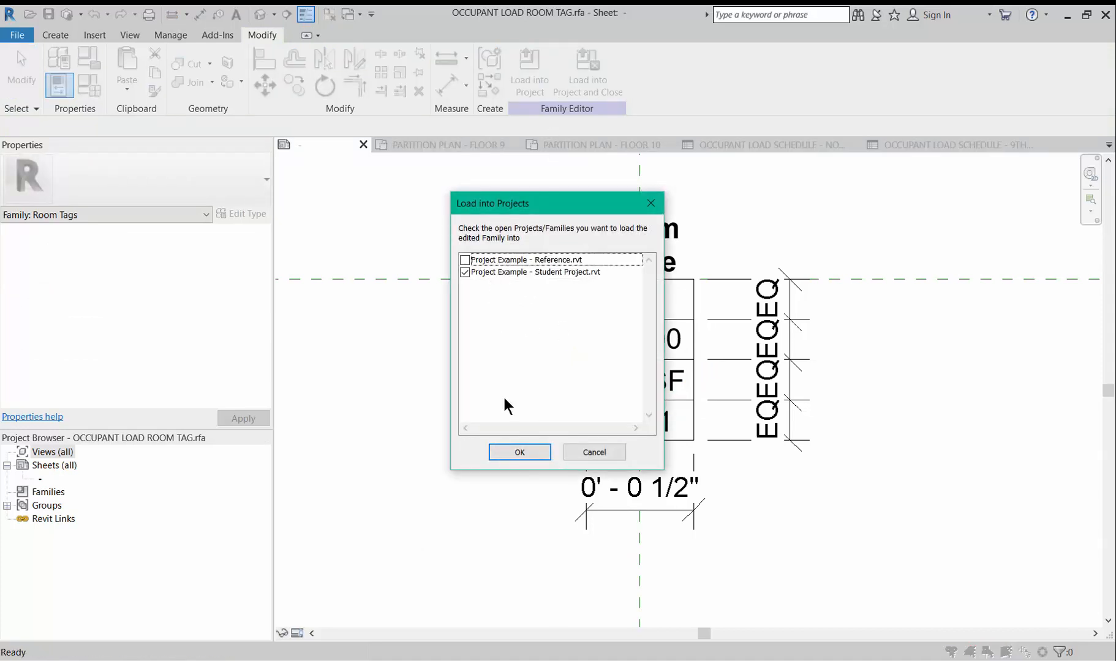
{"action": "left_click", "coordinate": [518, 452]}
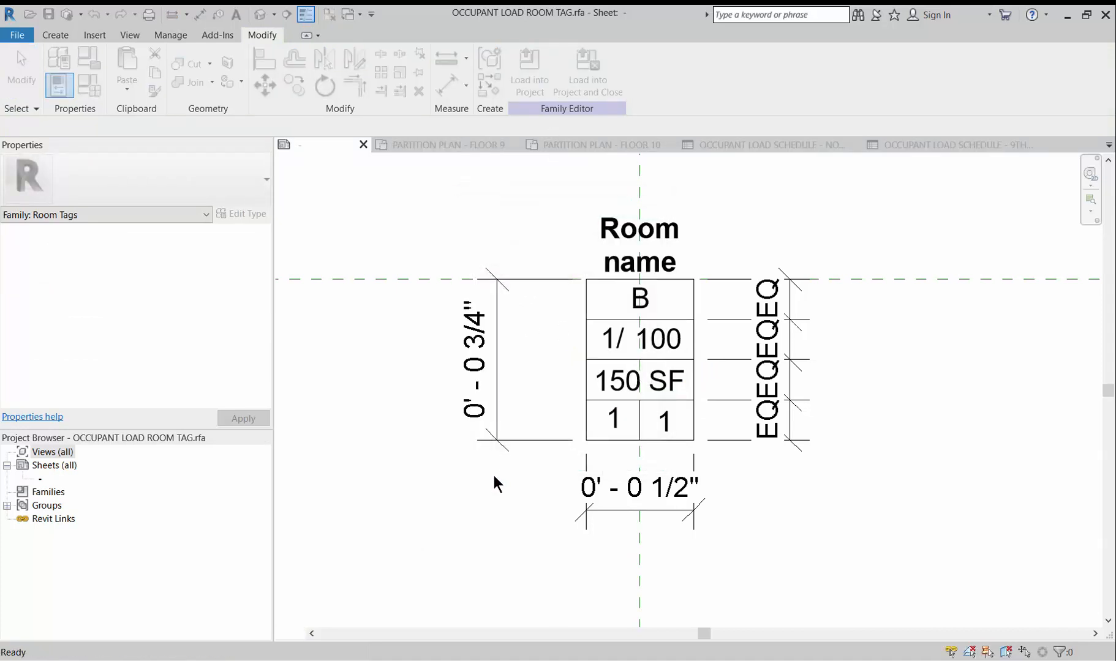
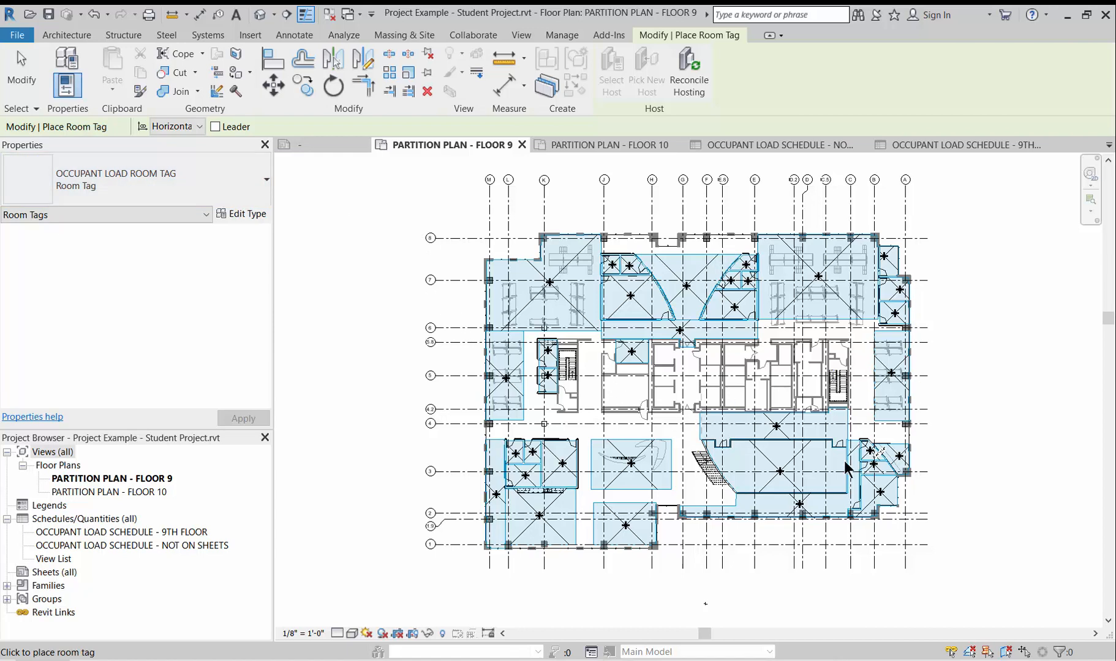
{"action": "left_click", "coordinate": [27, 68]}
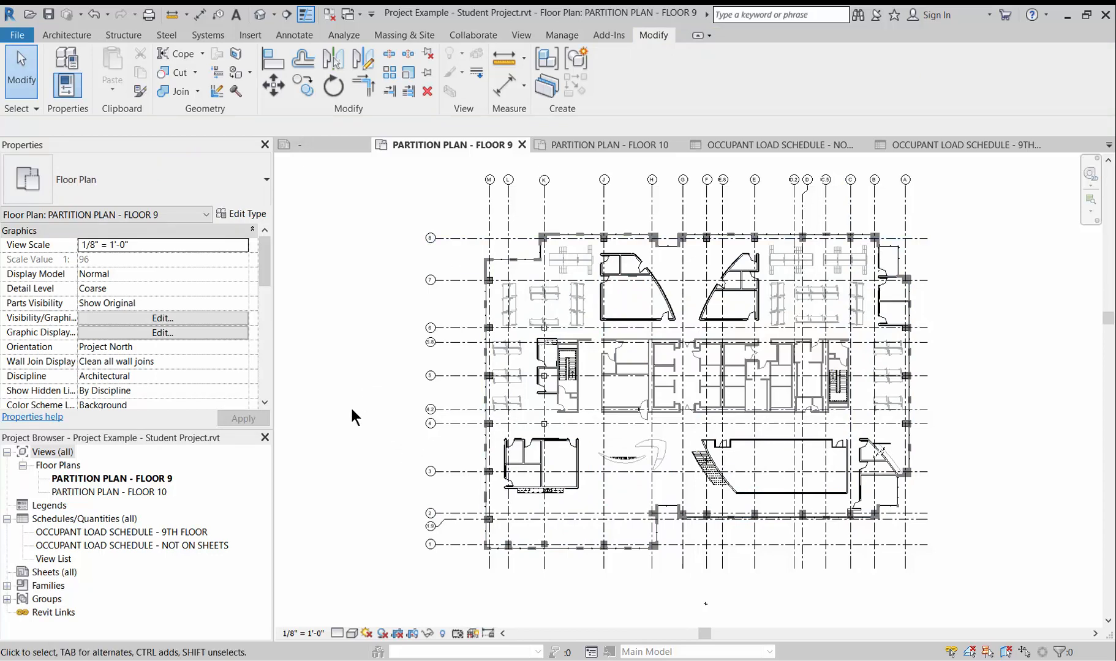
Set the loaded tag for the Rooms category to the OCCUPANT LOAD ROOM TAG family in Loaded Tags And Symbols.
{"action": "left_click", "coordinate": [68, 35]}
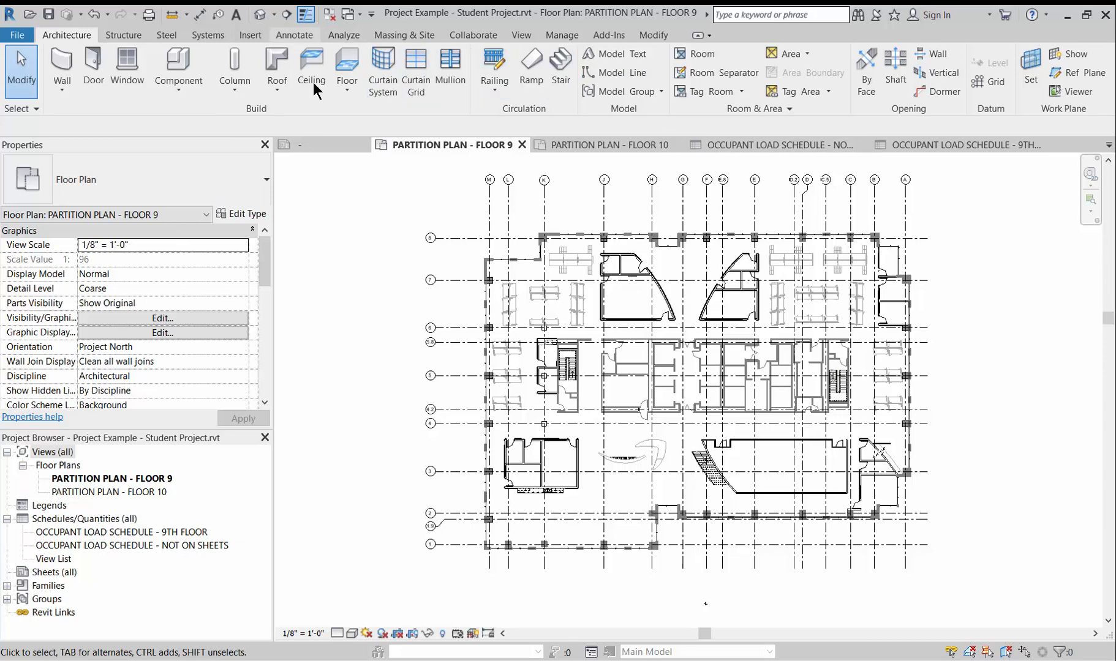
{"action": "left_click", "coordinate": [294, 34]}
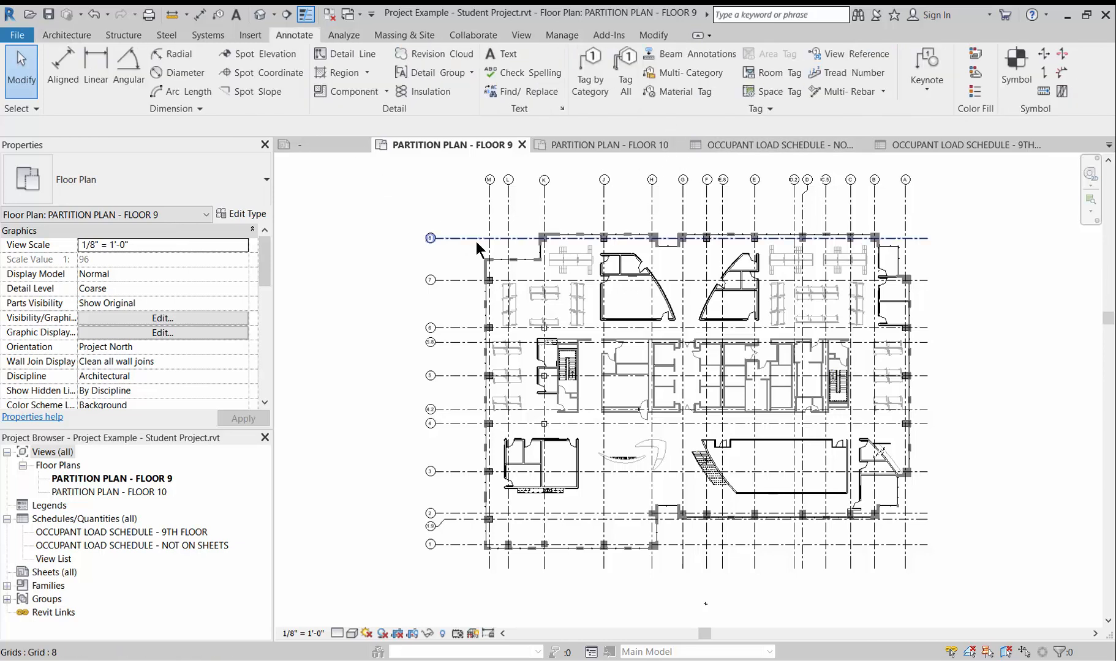
{"action": "left_click", "coordinate": [786, 111]}
{"action": "left_click", "coordinate": [673, 126]}
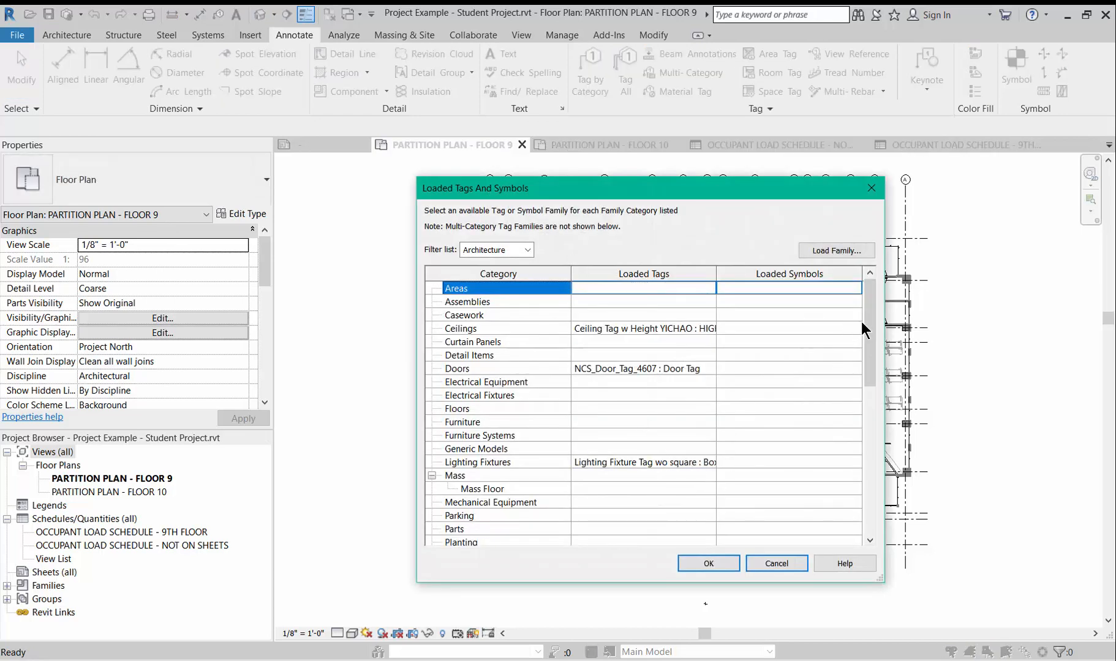
{"action": "left_click_drag", "start_coordinate": [862, 323], "coordinate": [866, 432]}
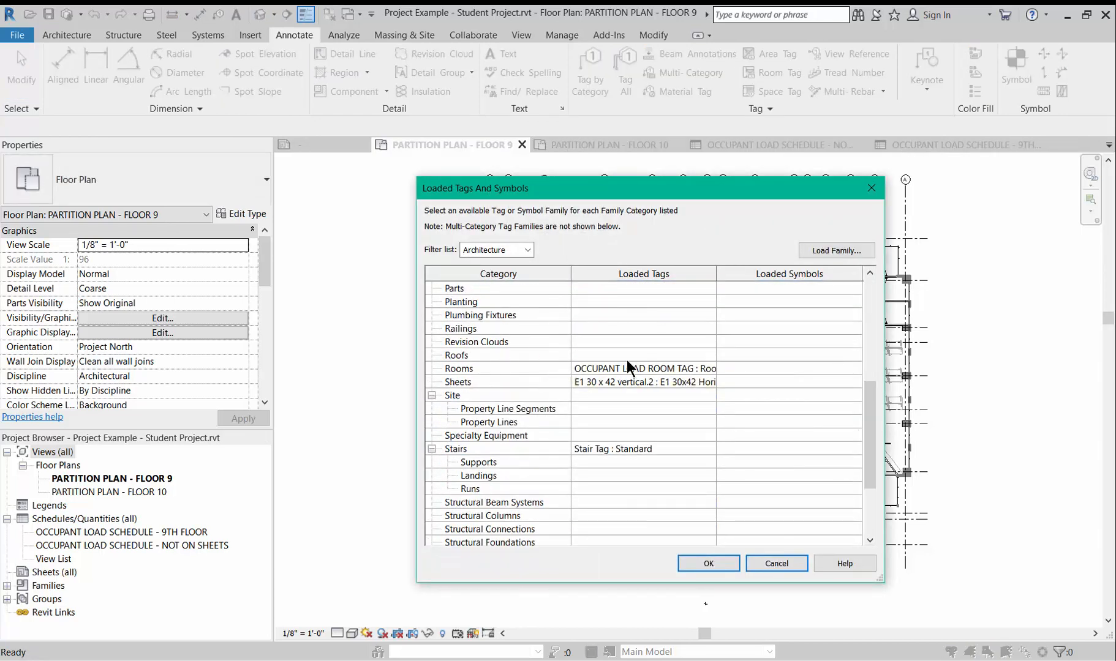
{"action": "left_click", "coordinate": [709, 366]}
{"action": "left_click", "coordinate": [709, 367]}
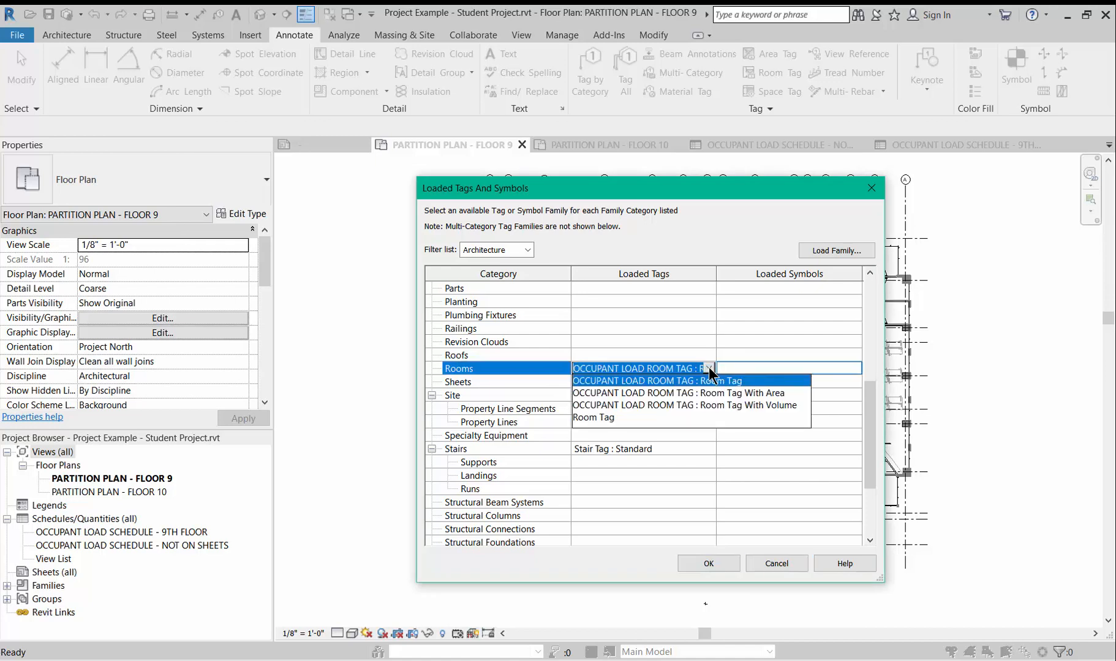
{"action": "left_click", "coordinate": [706, 381]}
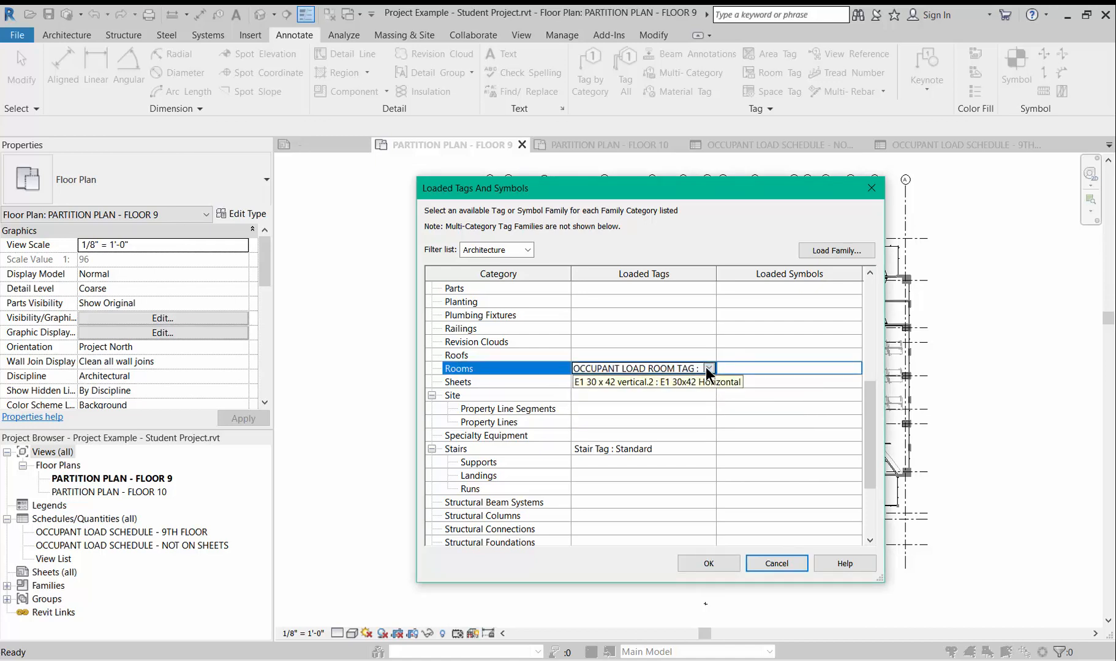
{"action": "left_click", "coordinate": [705, 367]}
{"action": "left_click", "coordinate": [703, 392]}
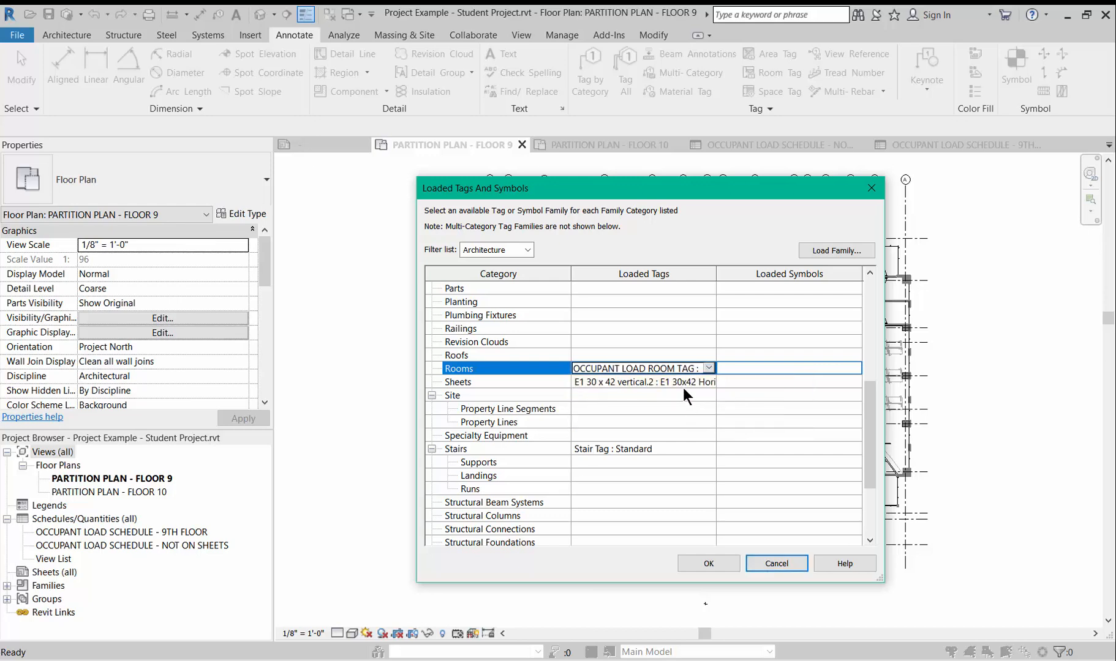
{"action": "left_click", "coordinate": [693, 560]}
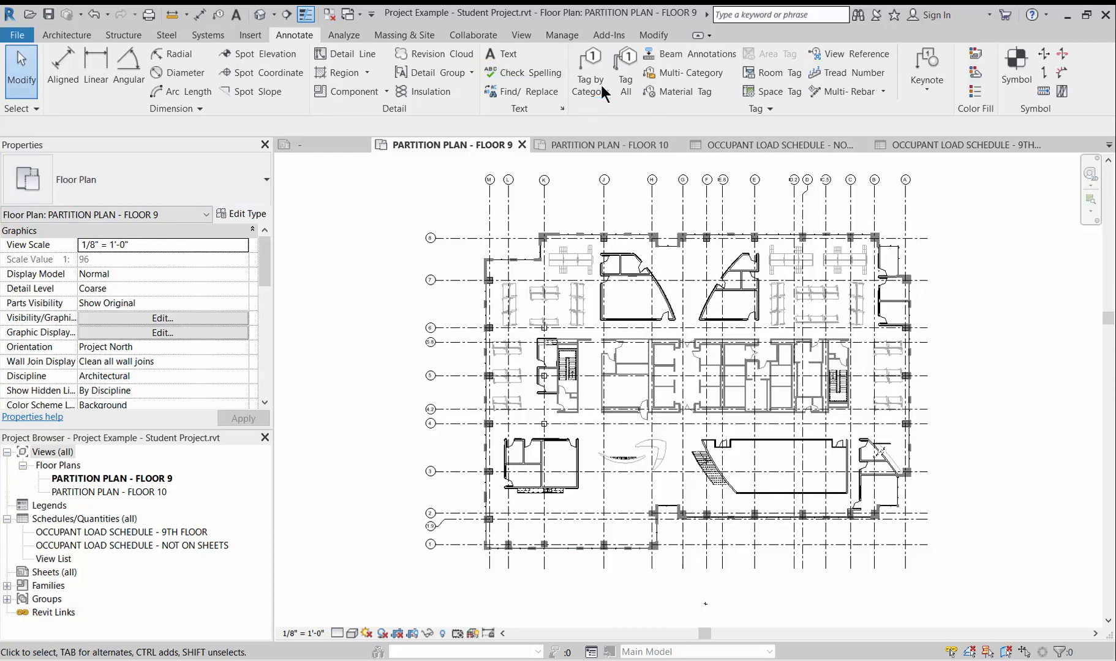
Tag all untagged rooms on the Floor 9 partition plan with the OCCUPANT LOAD ROOM TAG, with leaders enabled.
{"action": "left_click", "coordinate": [625, 92]}
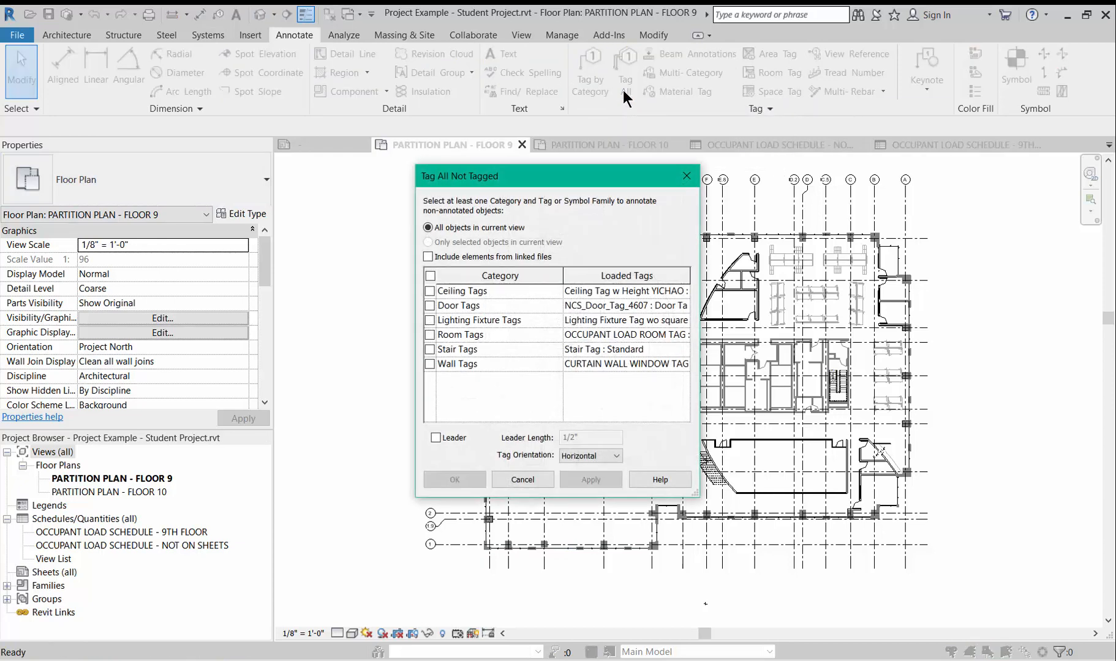
{"action": "left_click", "coordinate": [430, 335]}
{"action": "left_click", "coordinate": [435, 437]}
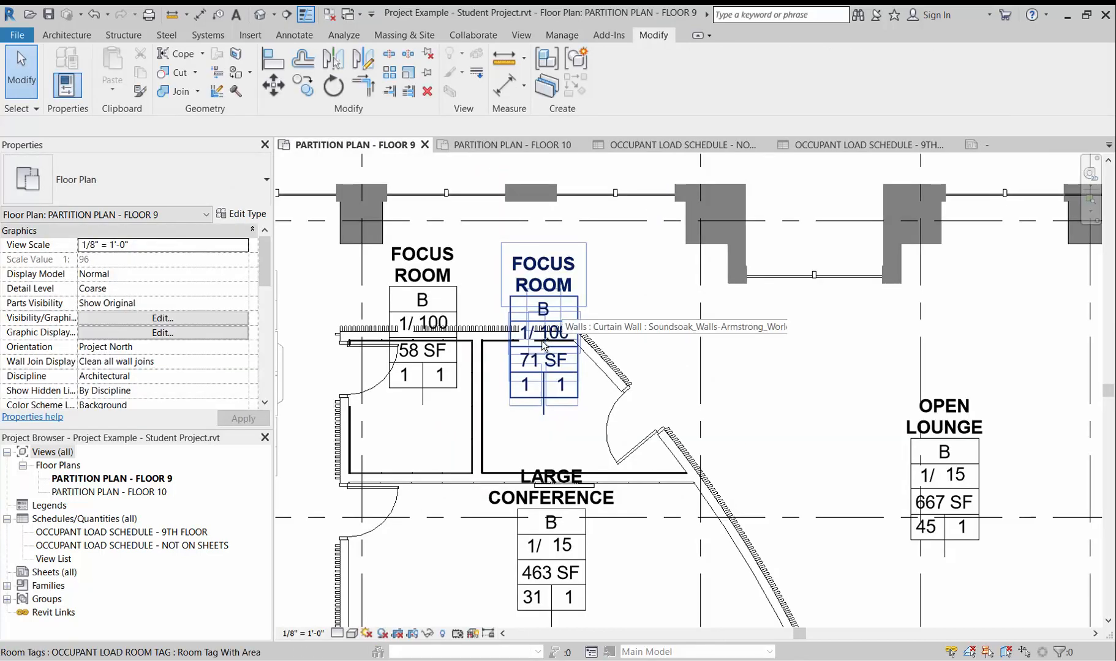
Set the leader arrowhead of the OCCUPANT LOAD ROOM TAG's Room Tag With Area type to Dot Filled 1/16".
{"action": "left_click", "coordinate": [563, 303]}
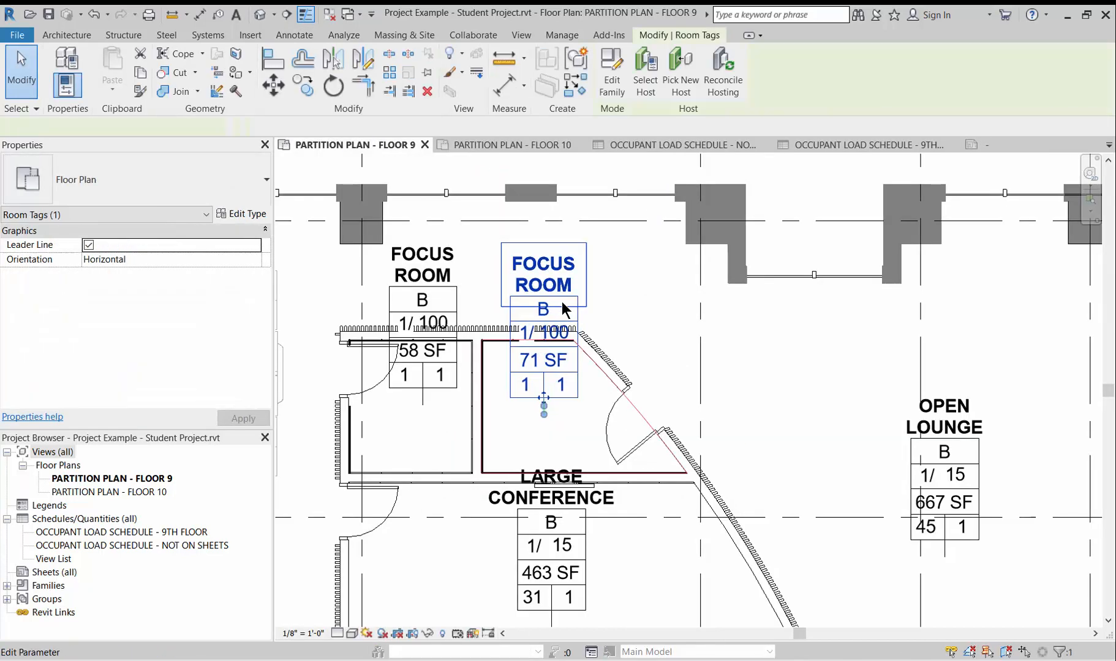
{"action": "left_click", "coordinate": [259, 216]}
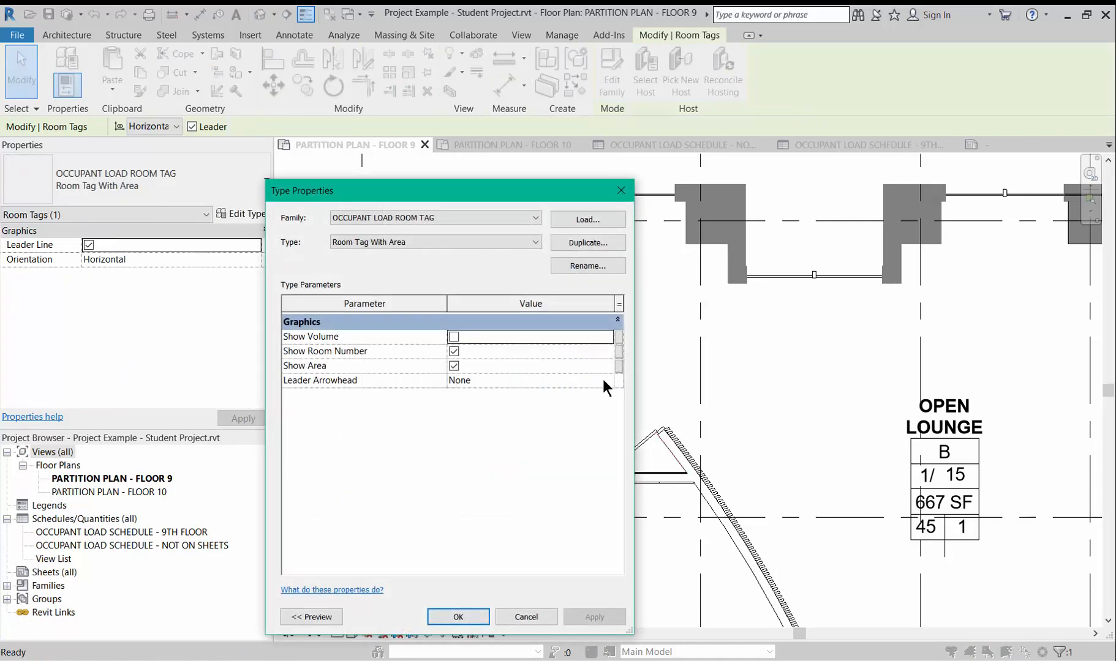
{"action": "left_click", "coordinate": [604, 381]}
{"action": "left_click", "coordinate": [605, 381]}
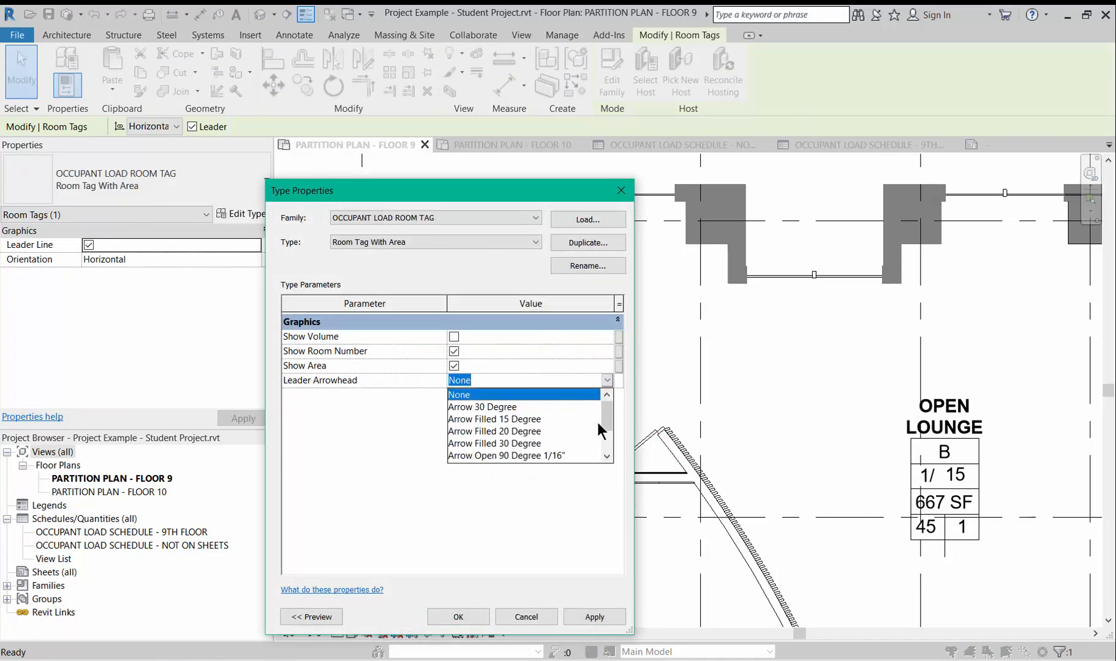
{"action": "left_click_drag", "start_coordinate": [607, 418], "coordinate": [606, 440]}
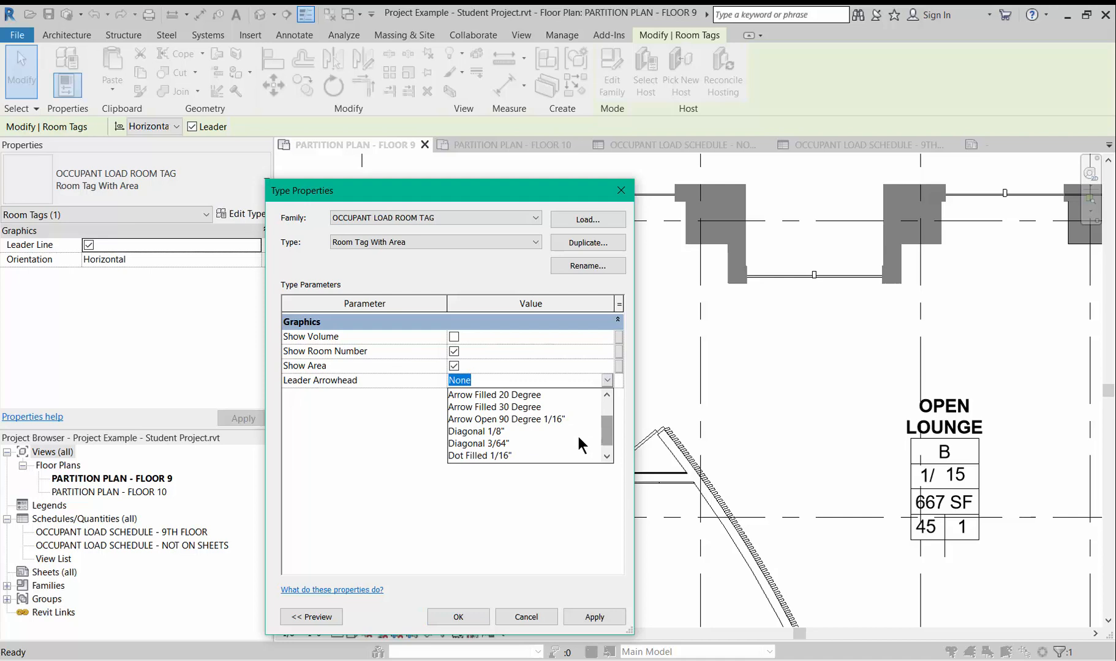
{"action": "left_click", "coordinate": [488, 455]}
{"action": "left_click", "coordinate": [455, 617]}
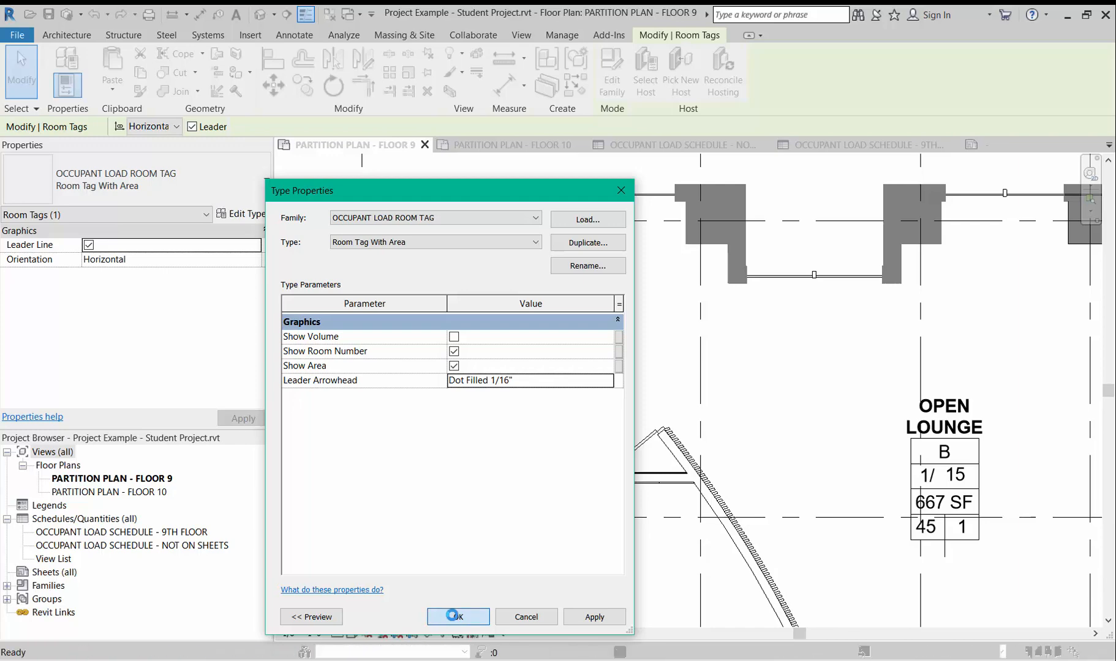
{"action": "key", "text": "Escape"}
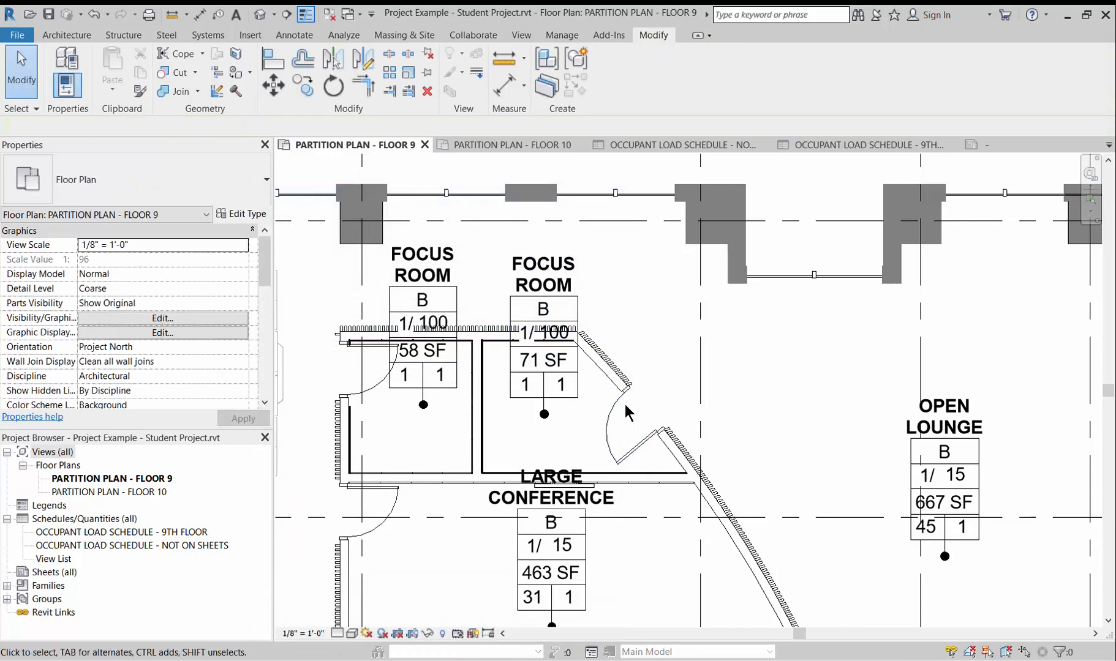
Move the 71 SF and 58 SF focus room tags side by side above the upper exterior wall, keeping their leader dots inside the rooms.
{"action": "scroll", "coordinate": [544, 409], "scroll_direction": "down", "scroll_amount": 2}
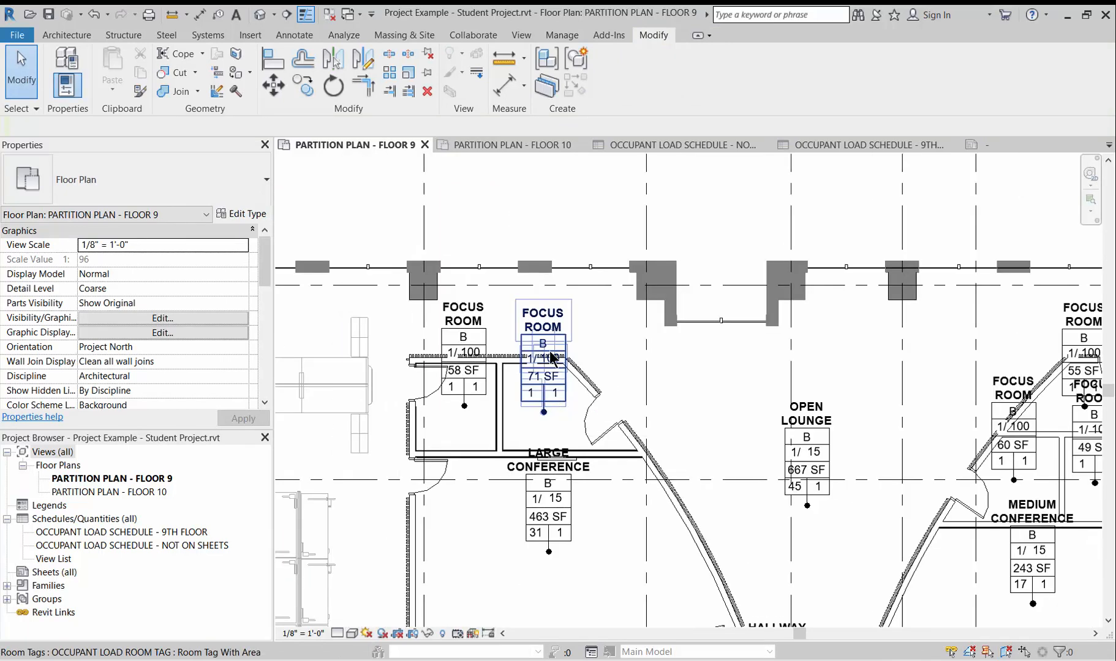
{"action": "scroll", "coordinate": [551, 389], "scroll_direction": "down", "scroll_amount": 1}
{"action": "left_click", "coordinate": [554, 395]}
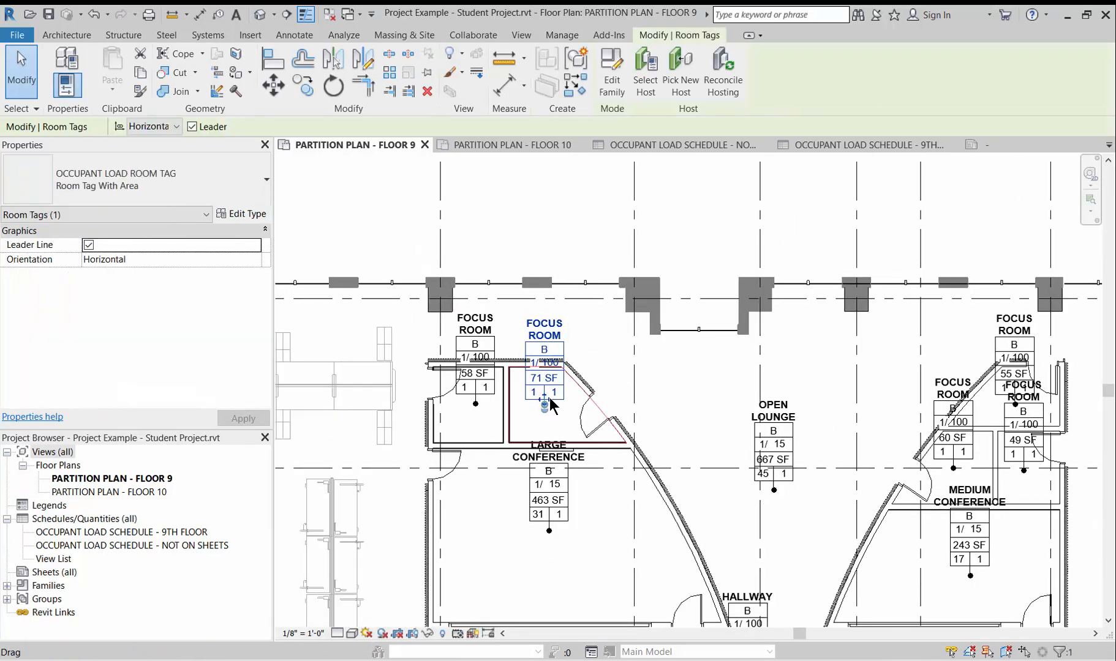
{"action": "left_click_drag", "start_coordinate": [550, 401], "coordinate": [544, 266]}
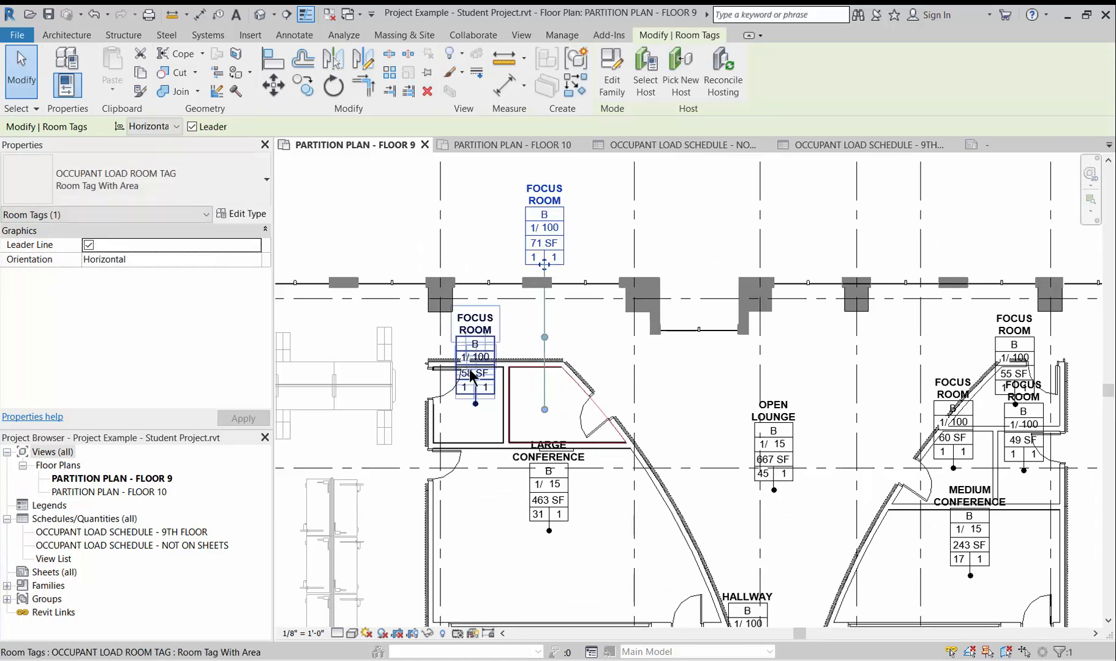
{"action": "left_click", "coordinate": [475, 407]}
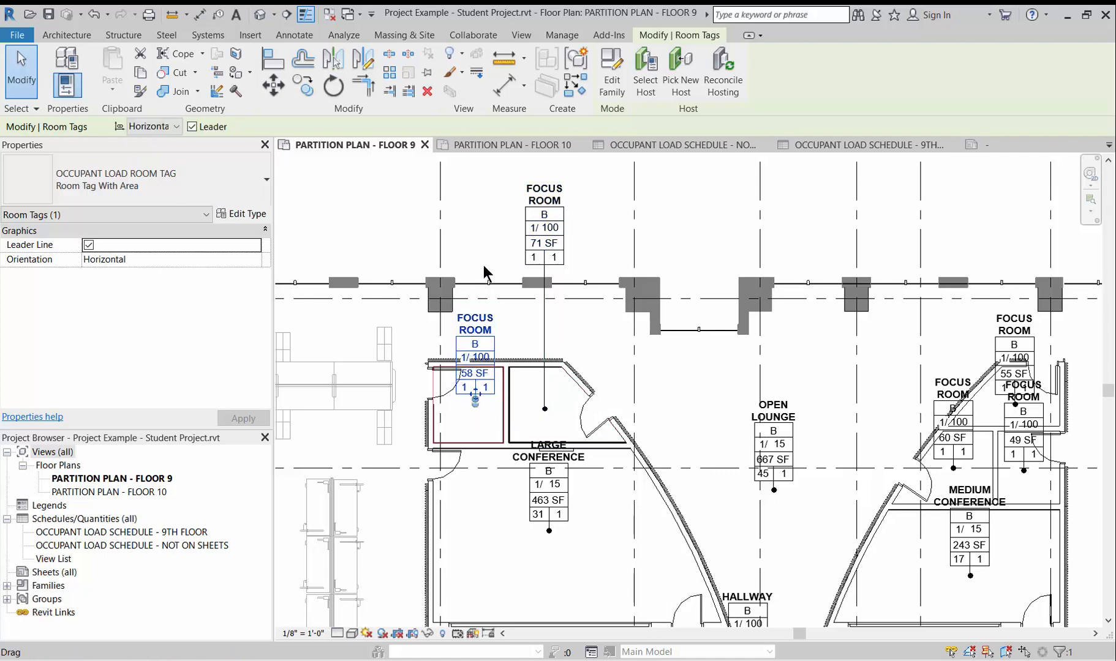
{"action": "mouse_move", "coordinate": [484, 270]}
{"action": "left_mouse_down"}
{"action": "mouse_move", "coordinate": [484, 258]}
{"action": "mouse_move", "coordinate": [476, 267]}
{"action": "left_mouse_up"}
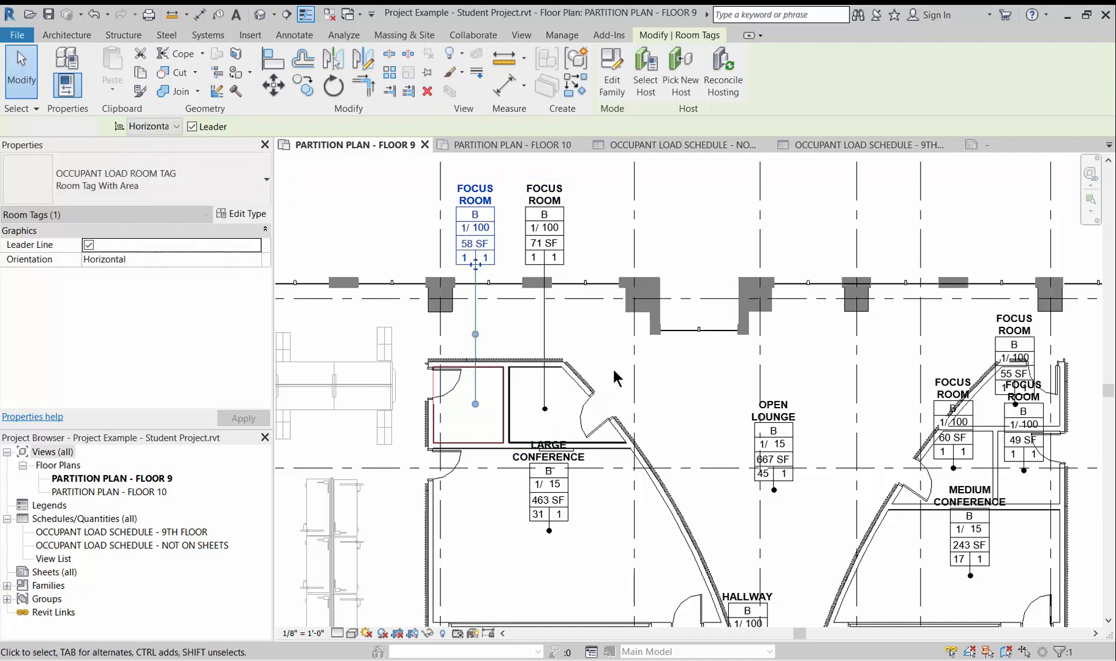
{"action": "key", "text": "Escape"}
{"action": "left_click", "coordinate": [506, 373]}
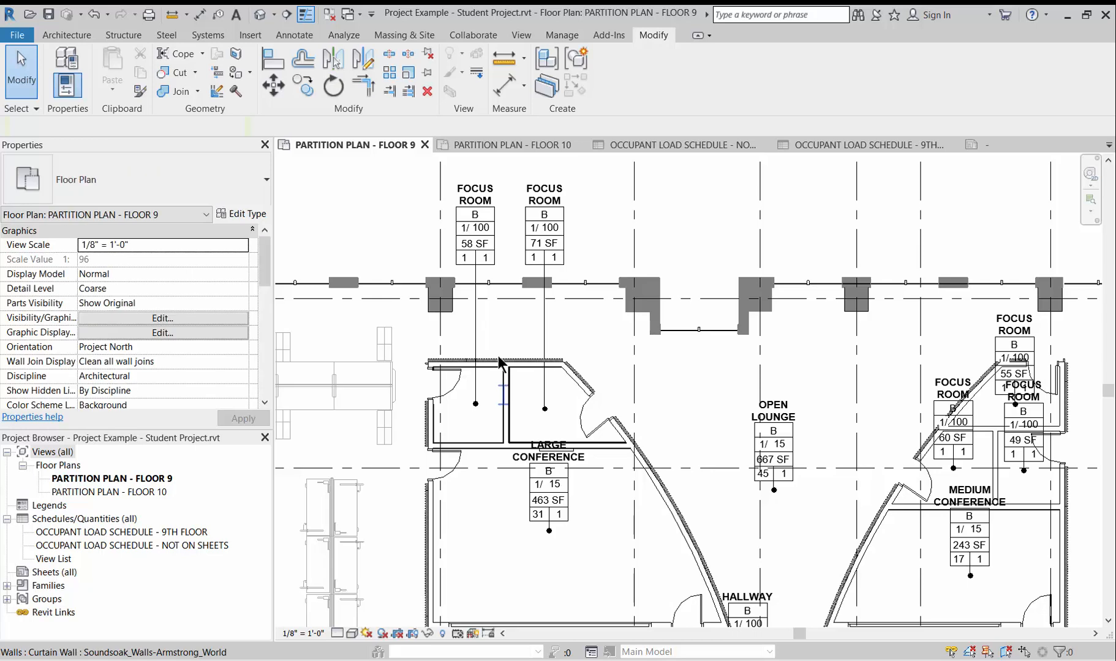
{"action": "scroll", "coordinate": [506, 367], "scroll_direction": "down", "scroll_amount": 4}
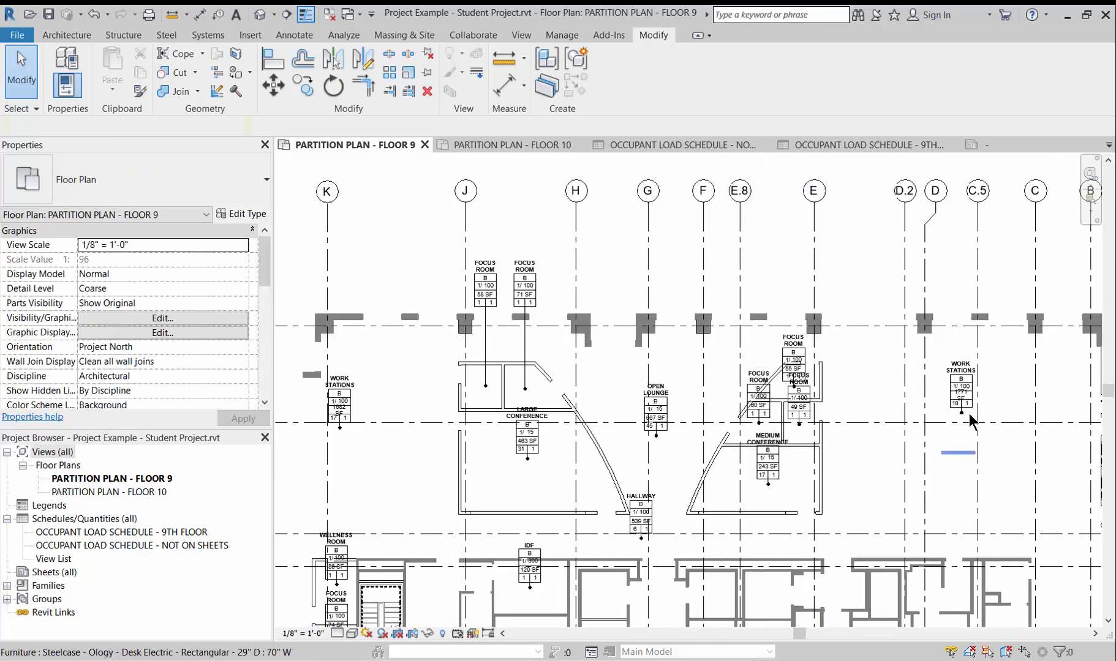